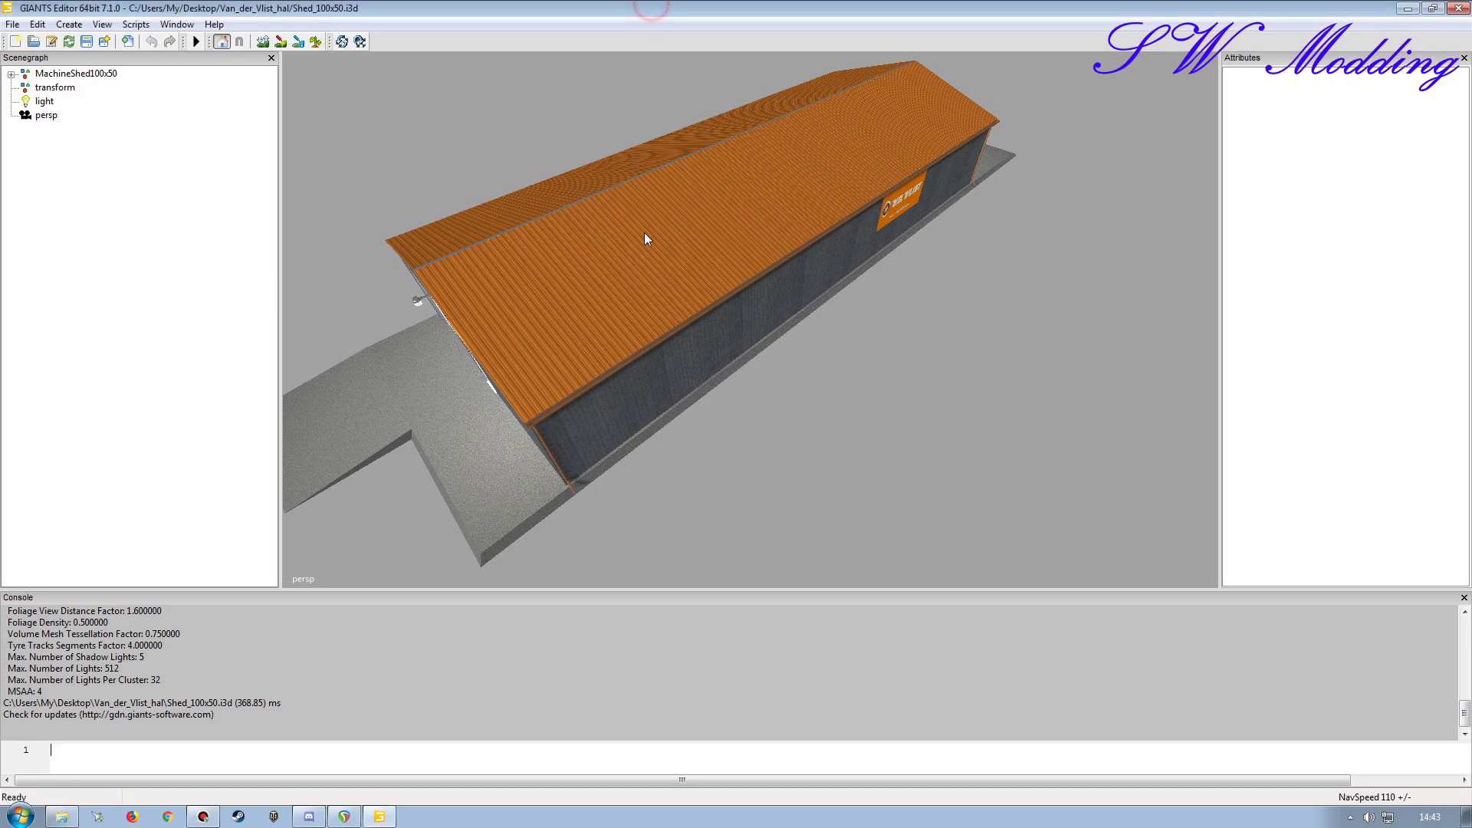
# Step: Examine the exterior of the machine shed from the front, the long sides and above
pyautogui.keyDown('alt'); pyautogui.moveTo(691, 351); pyautogui.dragTo(801, 322); pyautogui.keyUp('alt')
pyautogui.keyDown('alt'); pyautogui.moveTo(802, 319); pyautogui.dragTo(790, 286, button='right'); pyautogui.keyUp('alt')
pyautogui.keyDown('alt'); pyautogui.moveTo(788, 286); pyautogui.dragTo(720, 260); pyautogui.keyUp('alt')
pyautogui.keyDown('alt'); pyautogui.moveTo(720, 261); pyautogui.dragTo(703, 256, button='right'); pyautogui.keyUp('alt')
pyautogui.keyDown('alt'); pyautogui.moveTo(703, 256); pyautogui.dragTo(703, 293); pyautogui.keyUp('alt')
pyautogui.keyDown('alt'); pyautogui.moveTo(702, 293); pyautogui.dragTo(687, 300, button='right'); pyautogui.keyUp('alt')
pyautogui.keyDown('alt'); pyautogui.moveTo(687, 300); pyautogui.dragTo(767, 275); pyautogui.keyUp('alt')
pyautogui.keyDown('alt'); pyautogui.moveTo(767, 275); pyautogui.dragTo(739, 299, button='right'); pyautogui.keyUp('alt')
pyautogui.keyDown('alt'); pyautogui.moveTo(739, 299); pyautogui.dragTo(674, 351); pyautogui.keyUp('alt')
pyautogui.keyDown('alt'); pyautogui.moveTo(674, 351); pyautogui.dragTo(555, 368); pyautogui.keyUp('alt')
pyautogui.keyDown('alt'); pyautogui.moveTo(555, 368); pyautogui.dragTo(558, 337, button='right'); pyautogui.keyUp('alt')
pyautogui.keyDown('alt'); pyautogui.moveTo(559, 337); pyautogui.dragTo(655, 274); pyautogui.keyUp('alt')
pyautogui.keyDown('alt'); pyautogui.moveTo(690, 246); pyautogui.dragTo(670, 276, button='right'); pyautogui.keyUp('alt')
pyautogui.keyDown('alt'); pyautogui.moveTo(671, 276); pyautogui.dragTo(605, 325); pyautogui.keyUp('alt')
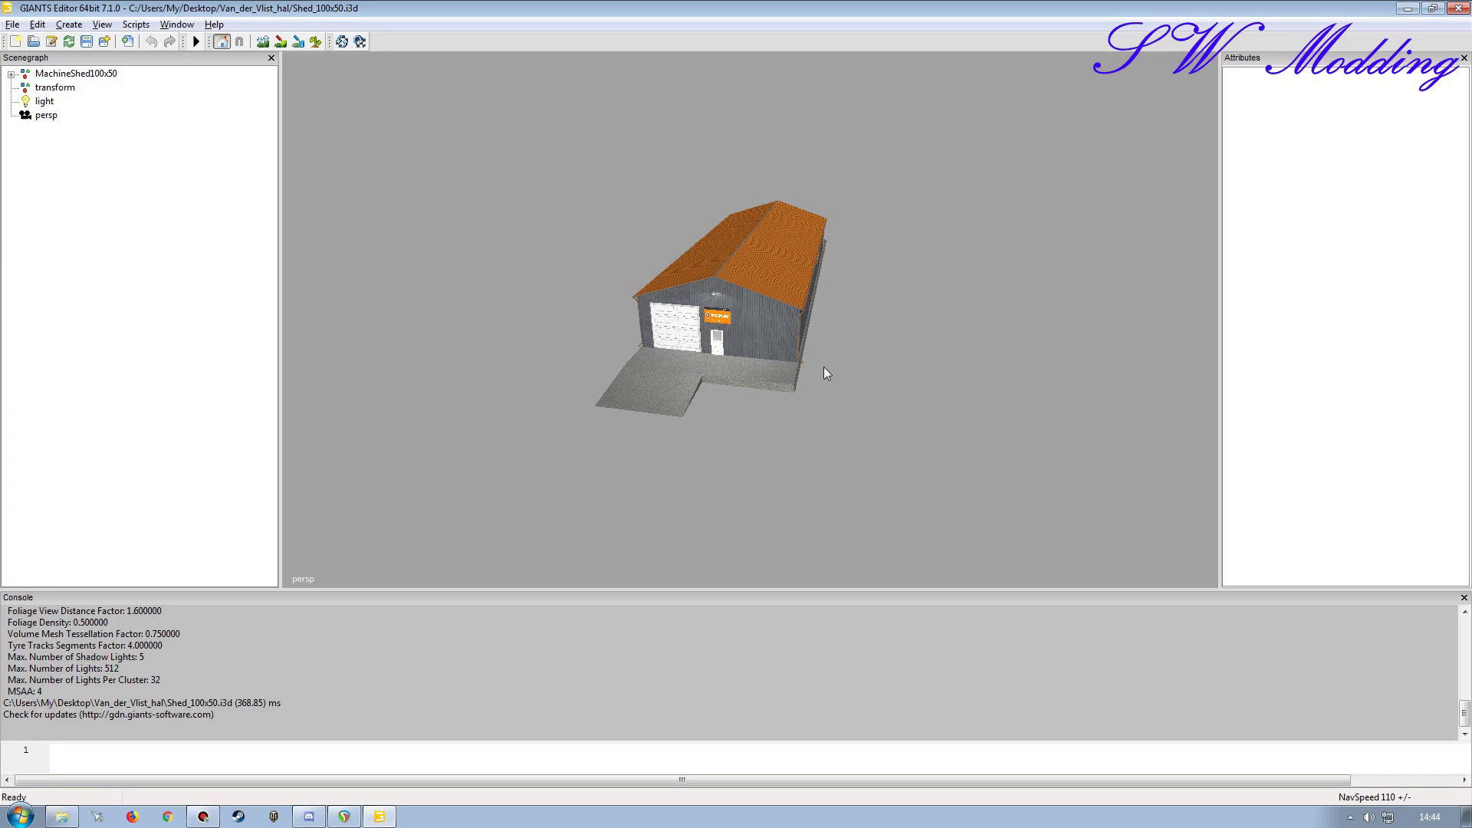
pyautogui.keyDown('alt'); pyautogui.moveTo(689, 372); pyautogui.dragTo(788, 368); pyautogui.keyUp('alt')
pyautogui.keyDown('alt'); pyautogui.moveTo(789, 368); pyautogui.dragTo(778, 340, button='right'); pyautogui.keyUp('alt')
pyautogui.keyDown('alt'); pyautogui.moveTo(778, 340); pyautogui.dragTo(592, 342); pyautogui.keyUp('alt')
pyautogui.keyDown('alt'); pyautogui.moveTo(592, 342); pyautogui.dragTo(632, 391, button='right'); pyautogui.keyUp('alt')
pyautogui.keyDown('alt'); pyautogui.moveTo(632, 391); pyautogui.dragTo(724, 394); pyautogui.keyUp('alt')
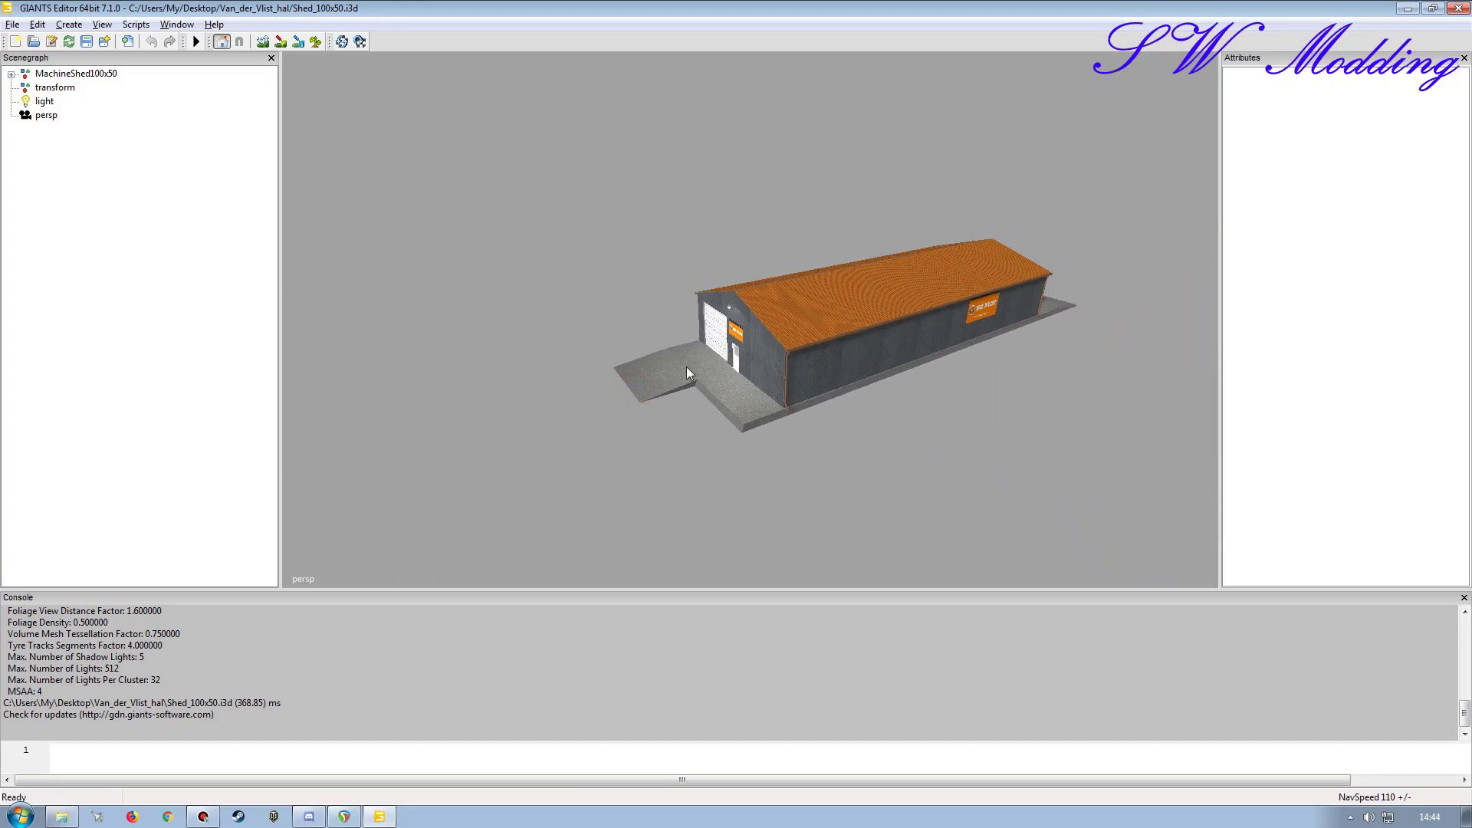
pyautogui.keyDown('alt'); pyautogui.moveTo(746, 383); pyautogui.dragTo(700, 388); pyautogui.keyUp('alt')
pyautogui.keyDown('alt'); pyautogui.moveTo(700, 388); pyautogui.dragTo(703, 371, button='right'); pyautogui.keyUp('alt')
pyautogui.keyDown('alt'); pyautogui.moveTo(704, 367); pyautogui.dragTo(799, 383); pyautogui.keyUp('alt')
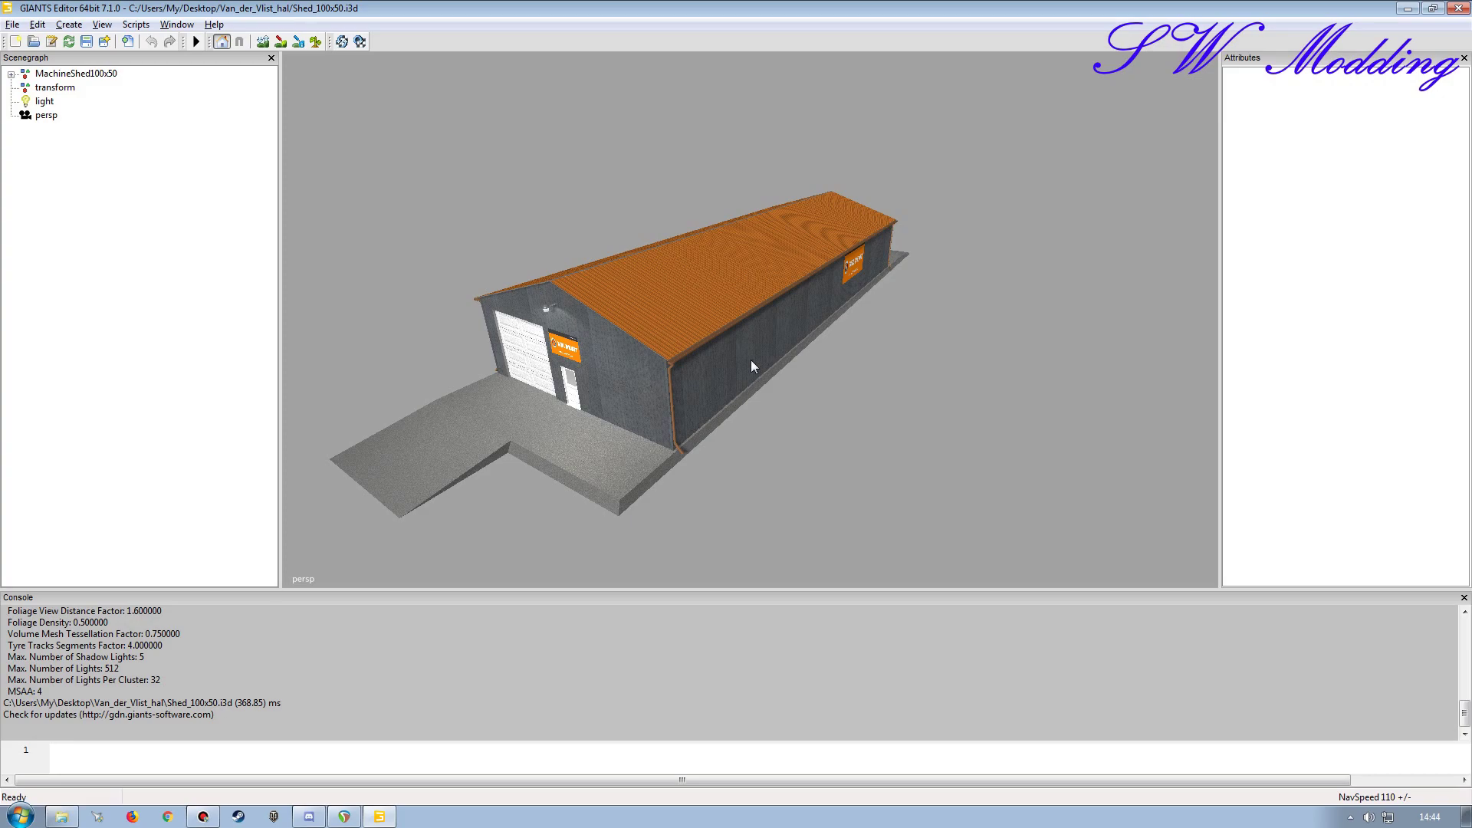
pyautogui.keyDown('alt'); pyautogui.moveTo(791, 354); pyautogui.dragTo(798, 402); pyautogui.keyUp('alt')
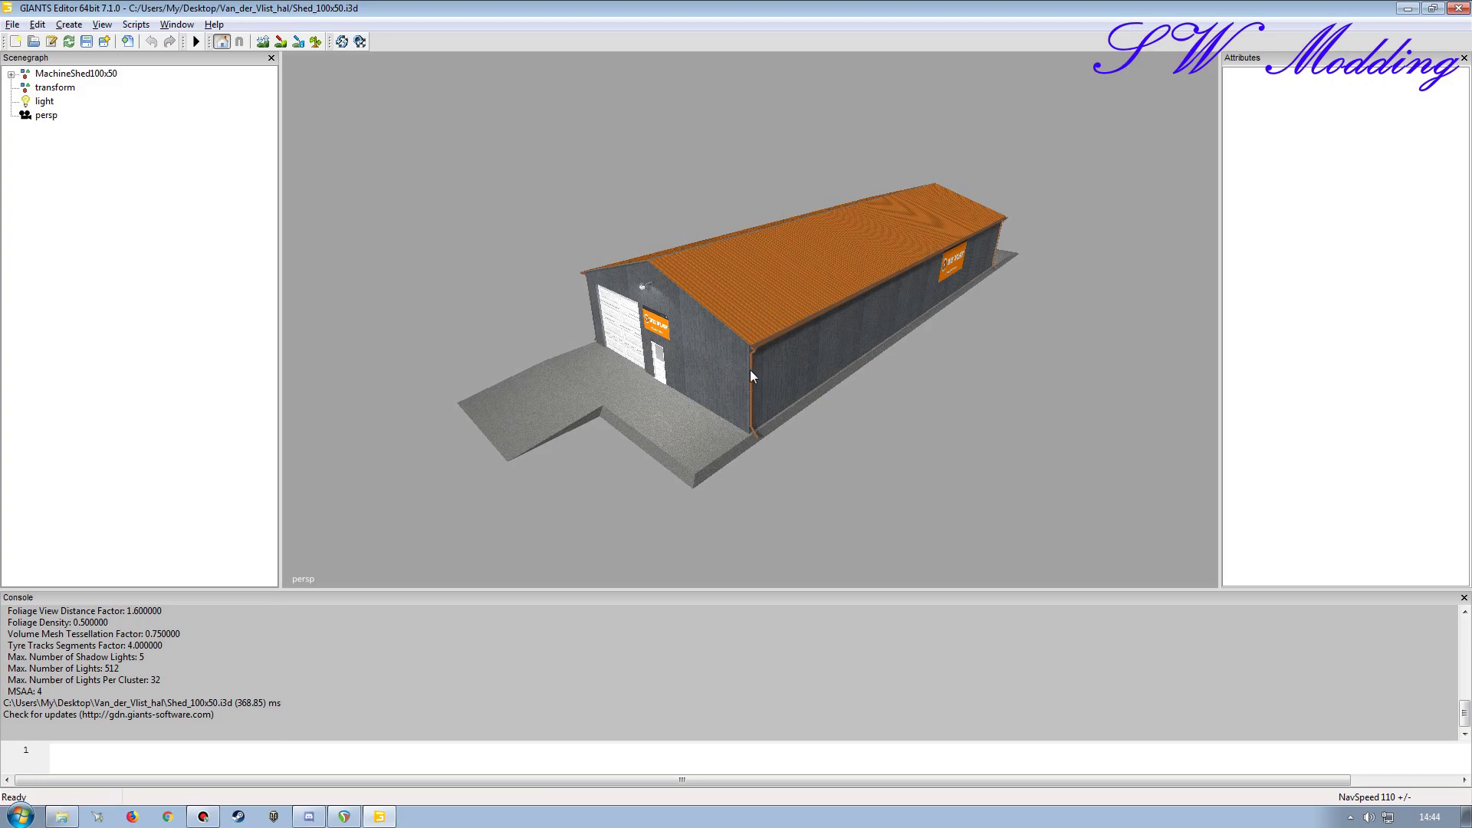
# Step: Inspect the shape properties and material slots of the lightTrigger in the indoorlighting group, along with its console message
pyautogui.click(11, 73)
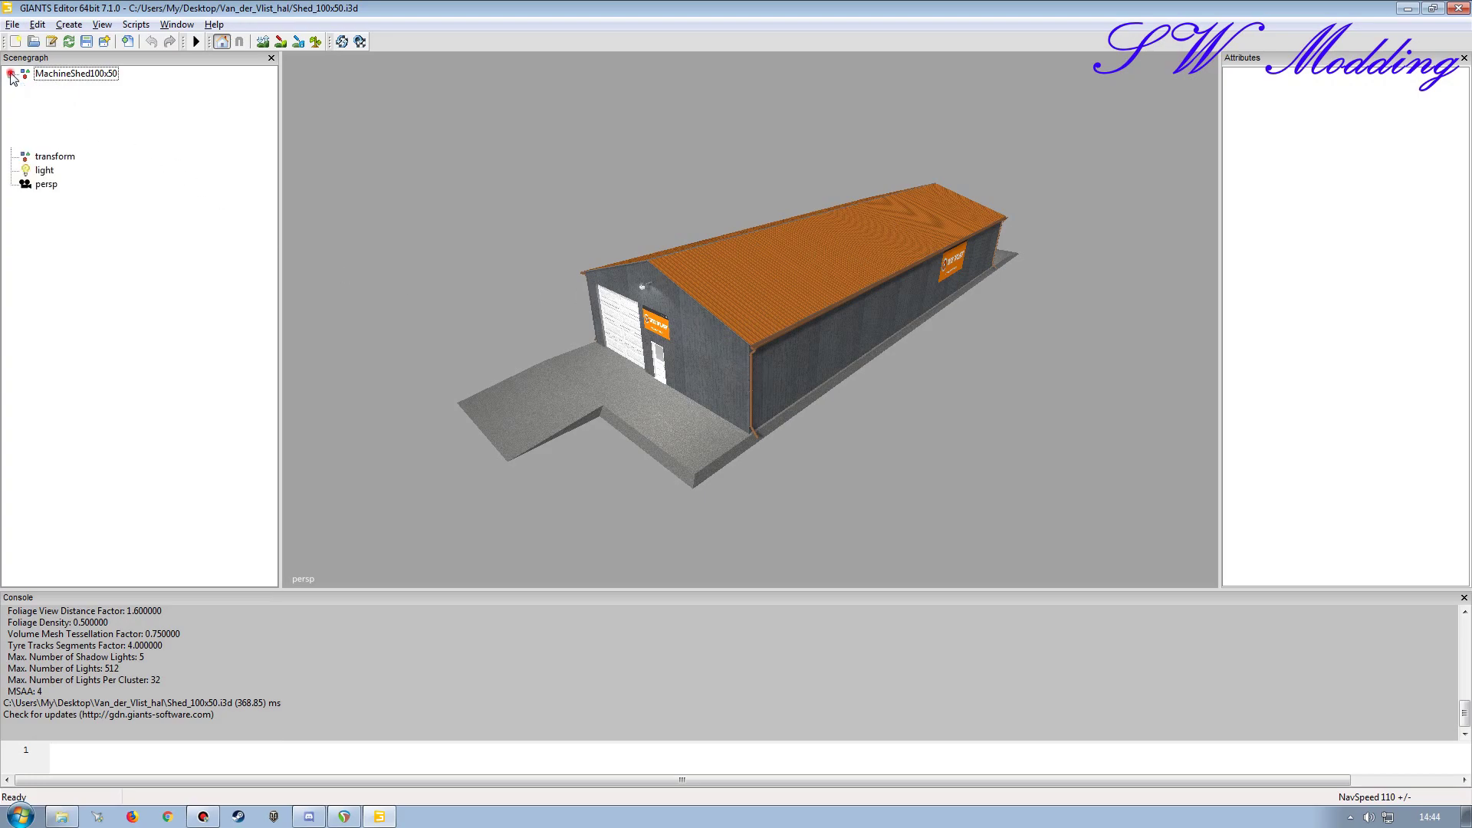
pyautogui.click(25, 87)
pyautogui.click(64, 103)
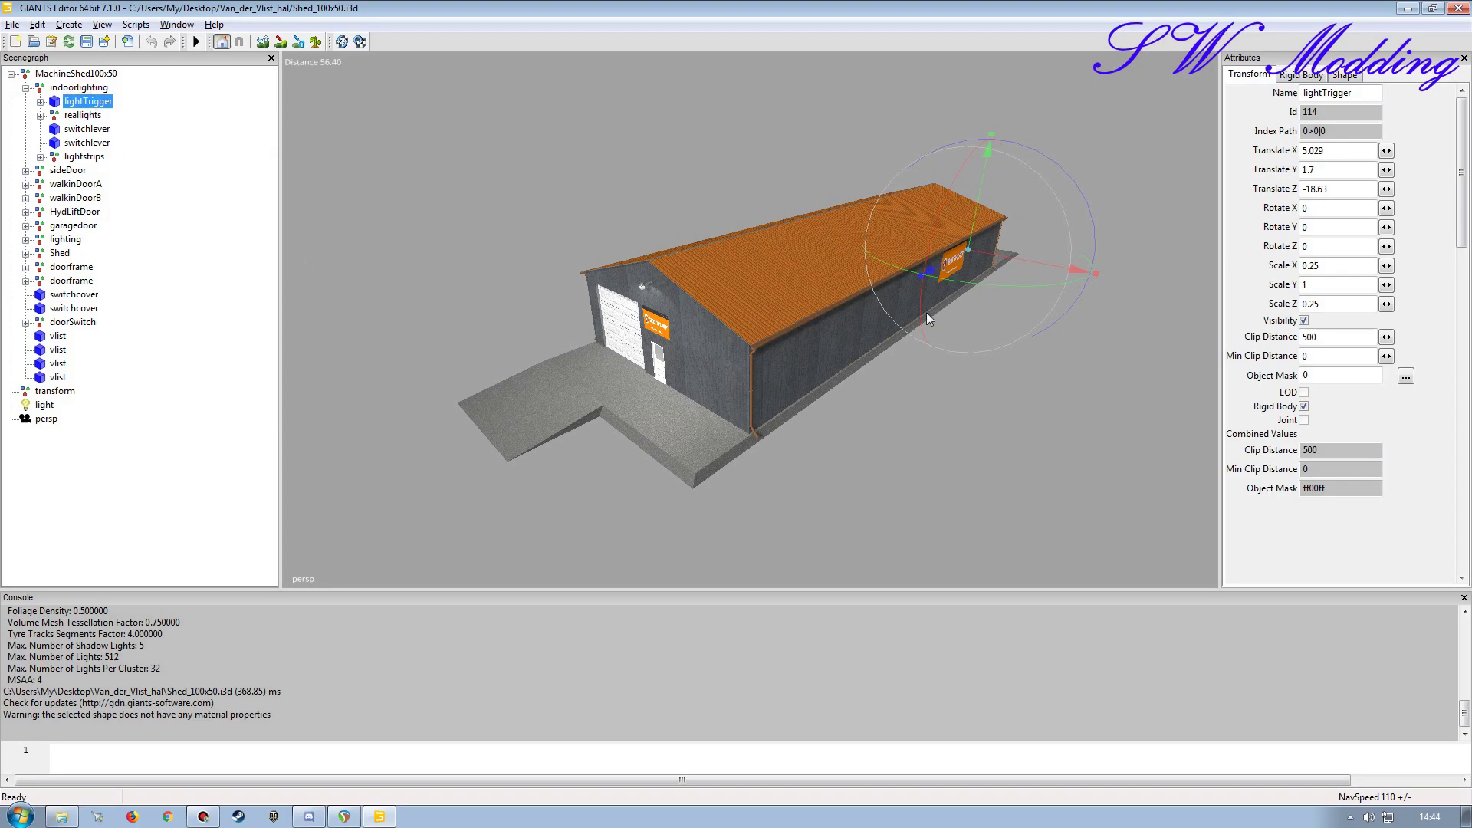
pyautogui.moveTo(305, 716); pyautogui.dragTo(2, 717)
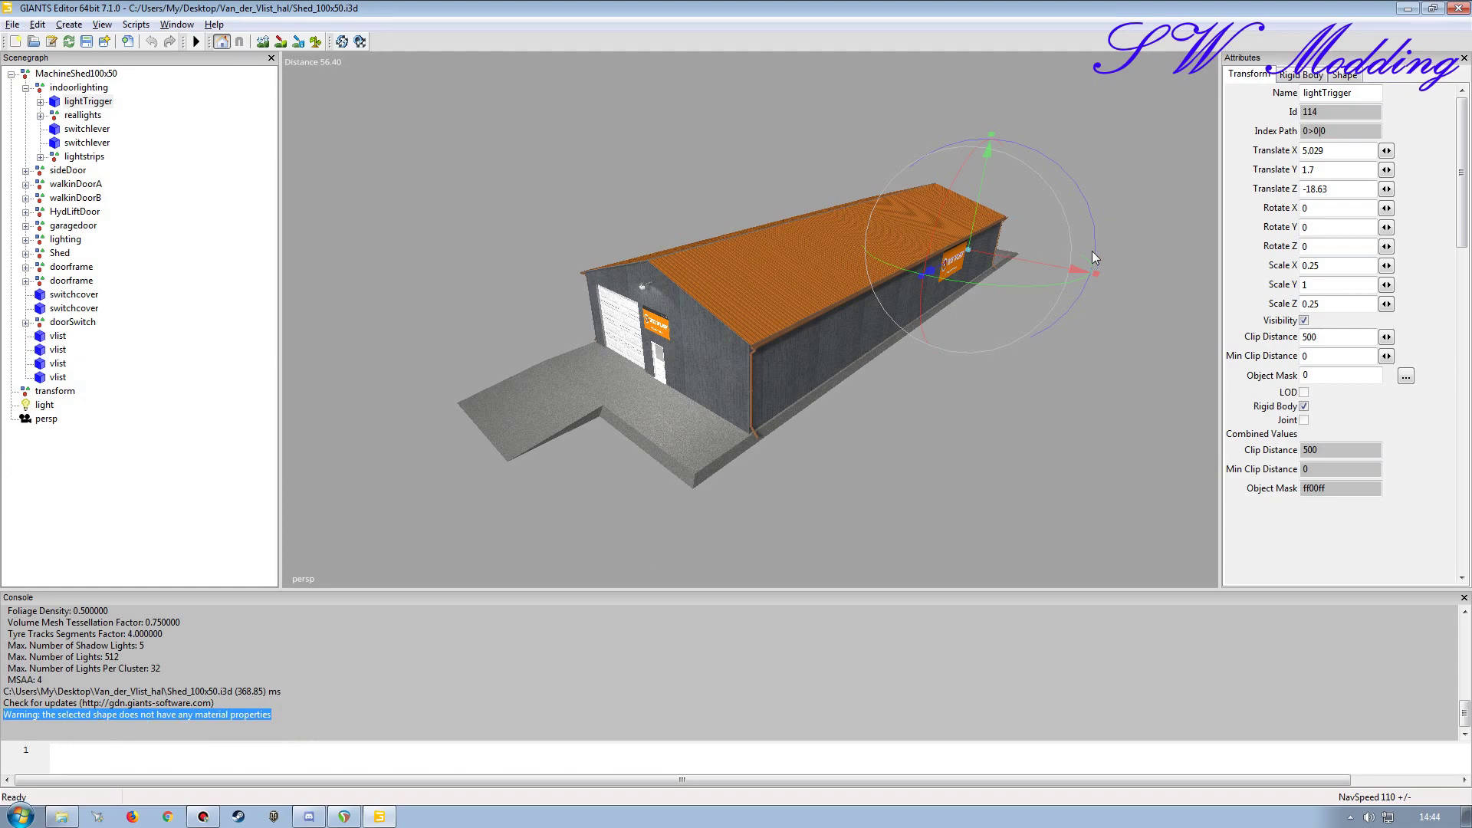
pyautogui.click(1344, 75)
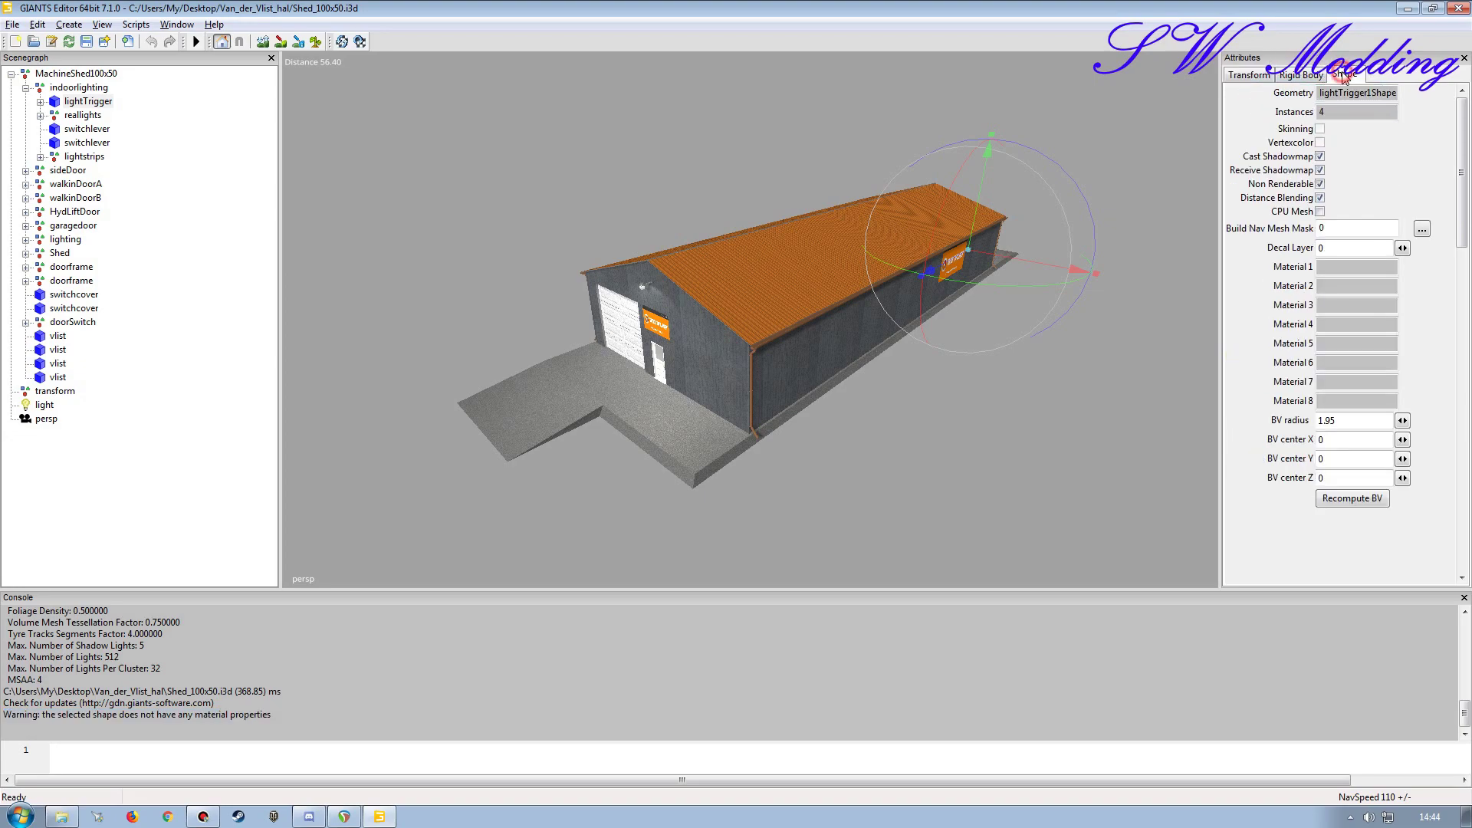
pyautogui.click(1338, 283)
pyautogui.click(1339, 325)
pyautogui.click(1341, 343)
# Step: Inspect the material slots of the hydliftdoorTrigger inside the HydLiftDoor group for comparison
pyautogui.click(25, 211)
pyautogui.click(74, 226)
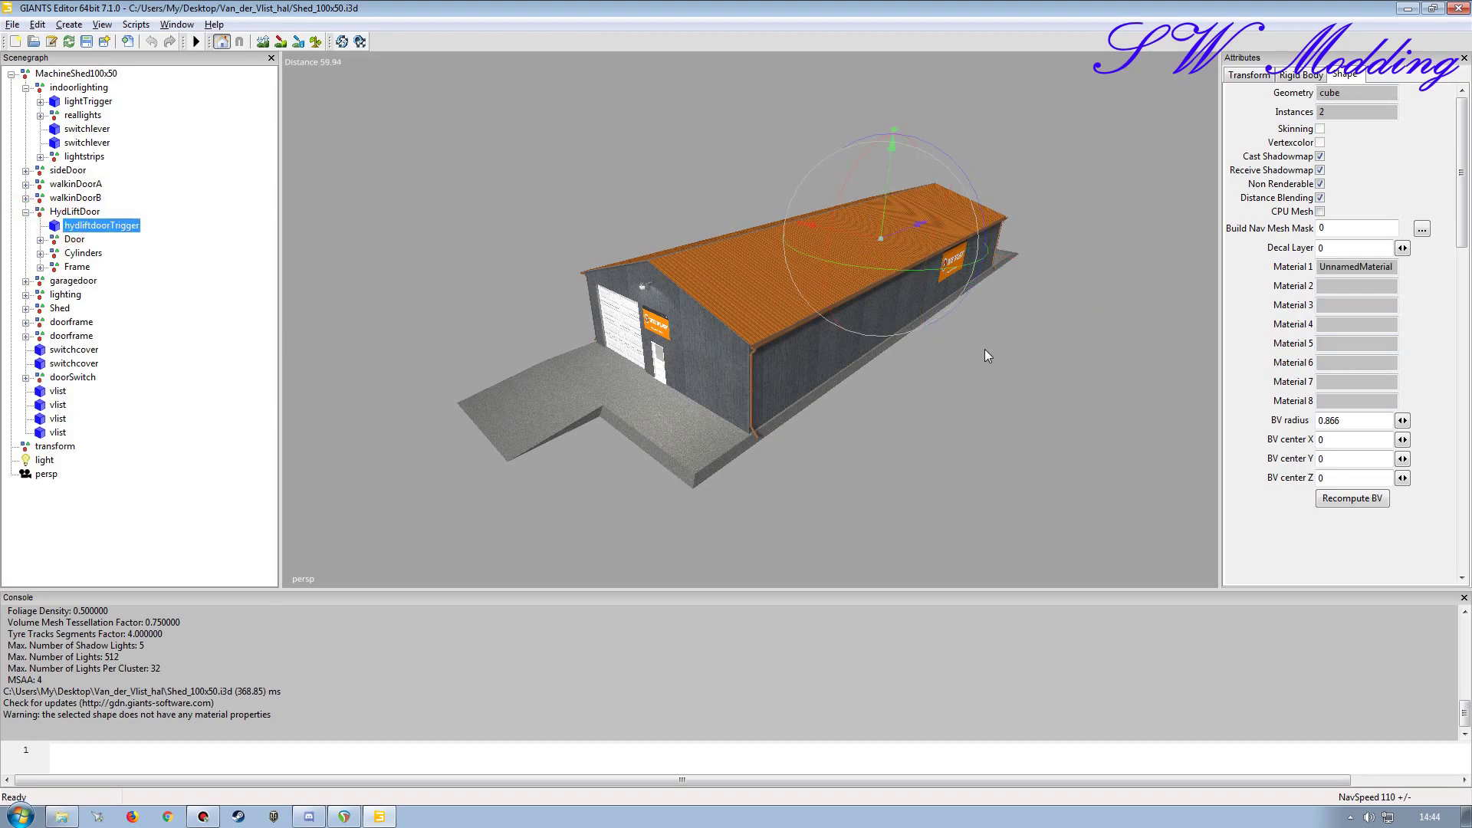
pyautogui.moveTo(1331, 267); pyautogui.dragTo(1383, 269)
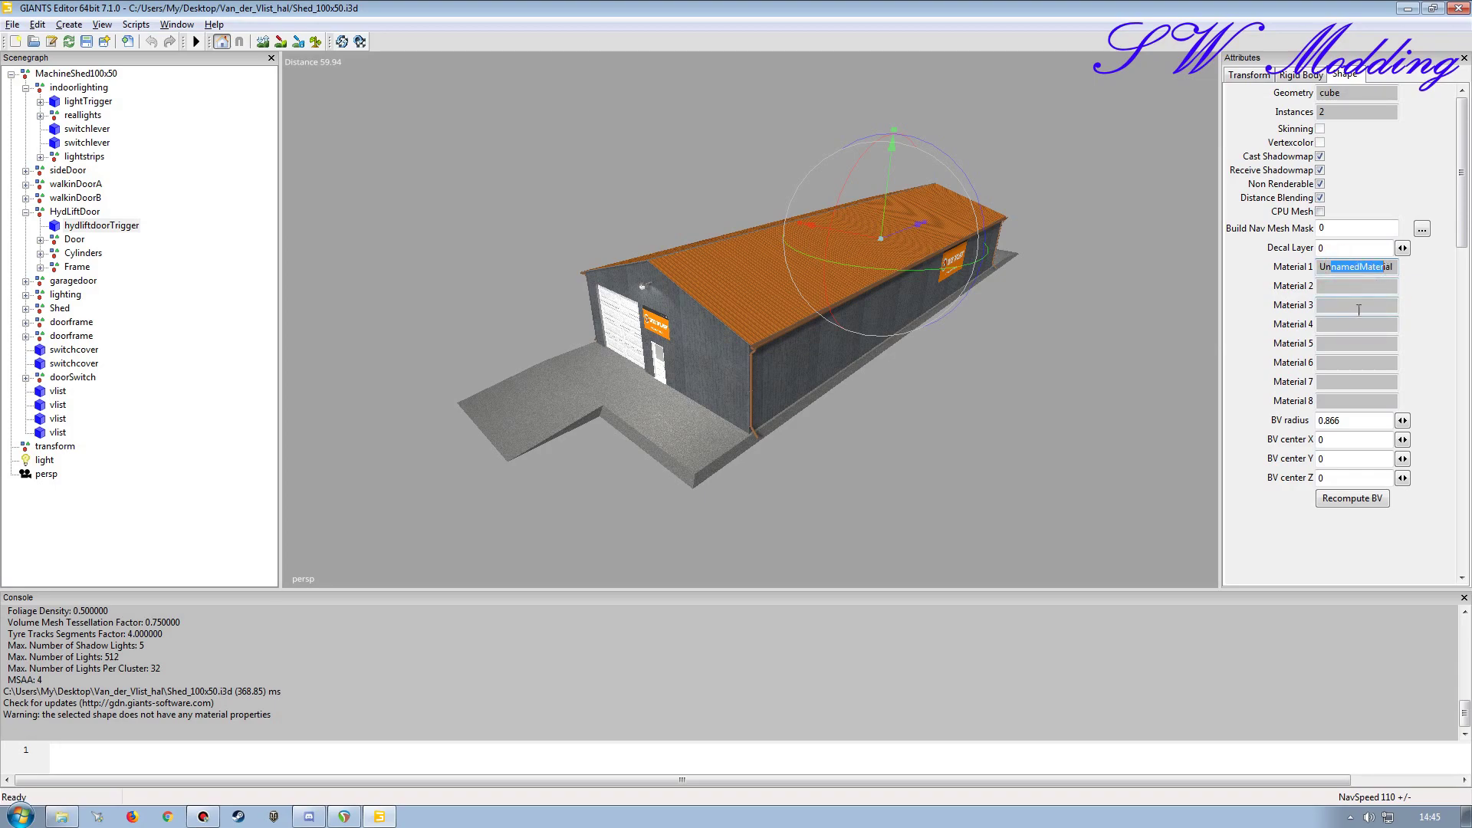
pyautogui.doubleClick(1395, 268)
pyautogui.click(1344, 286)
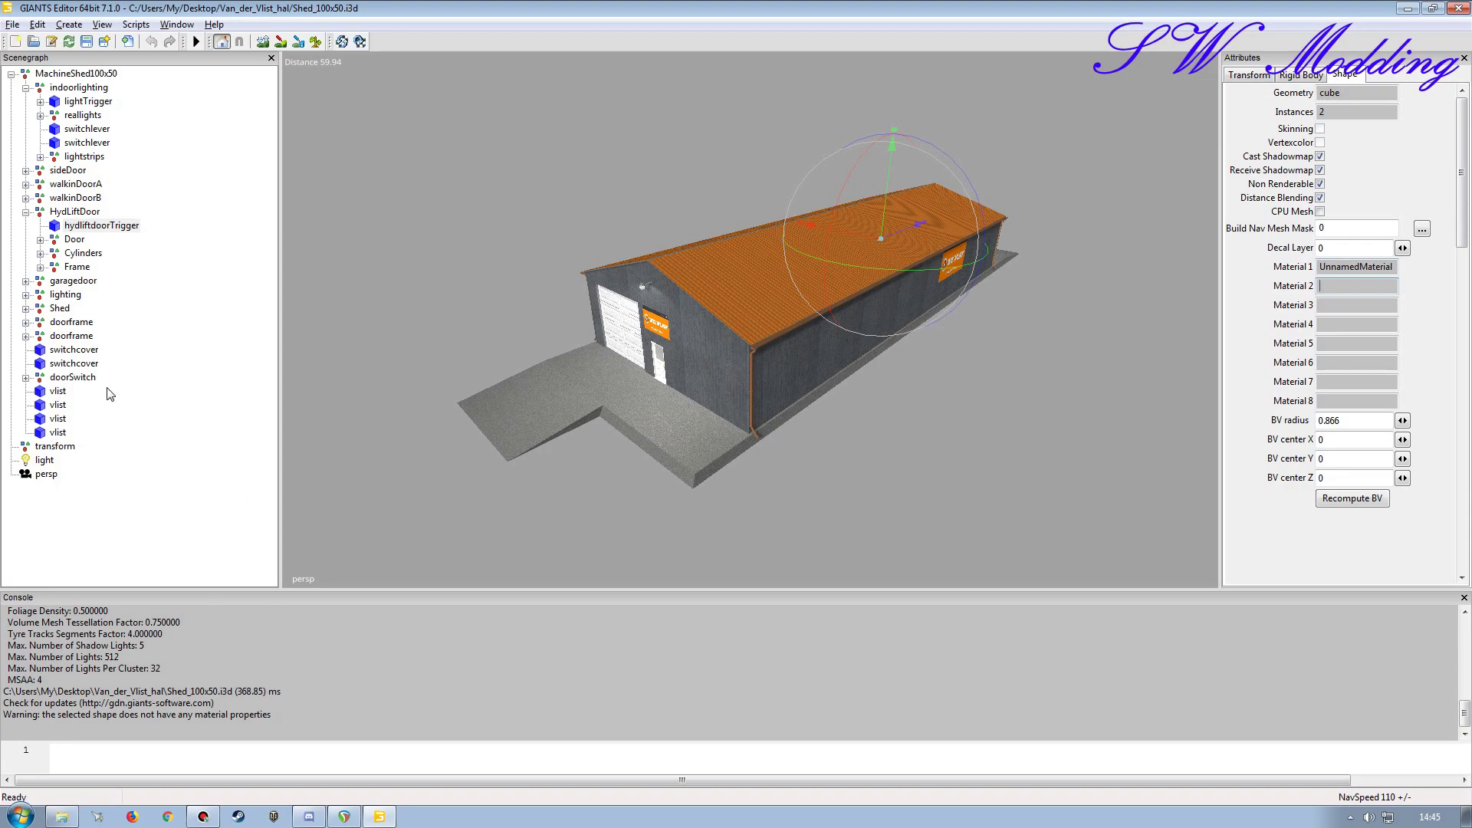
# Step: Recheck the lightTrigger's material slots and read the console message for the selected shape
pyautogui.click(76, 101)
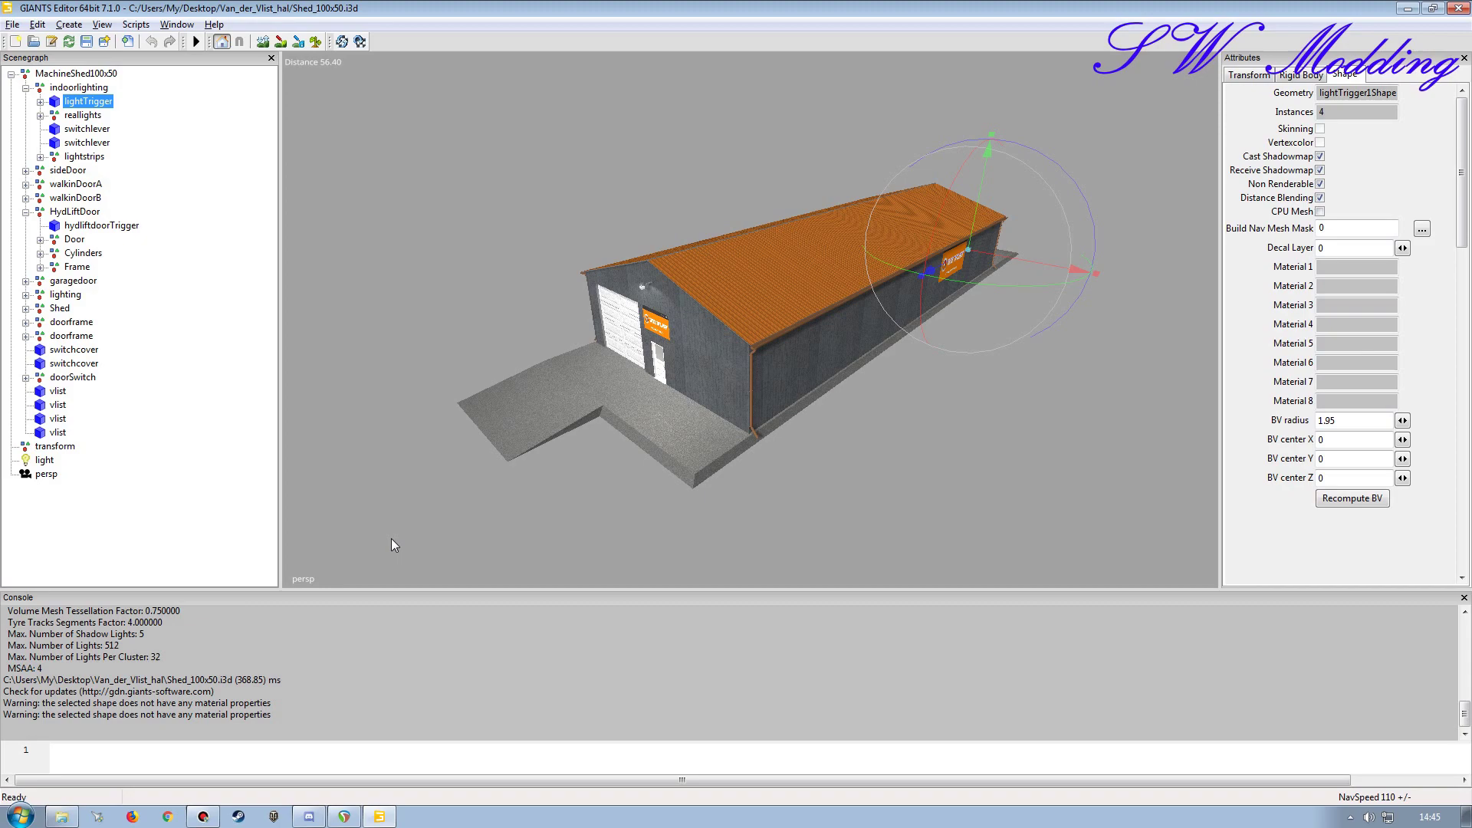
pyautogui.moveTo(297, 715); pyautogui.dragTo(93, 716)
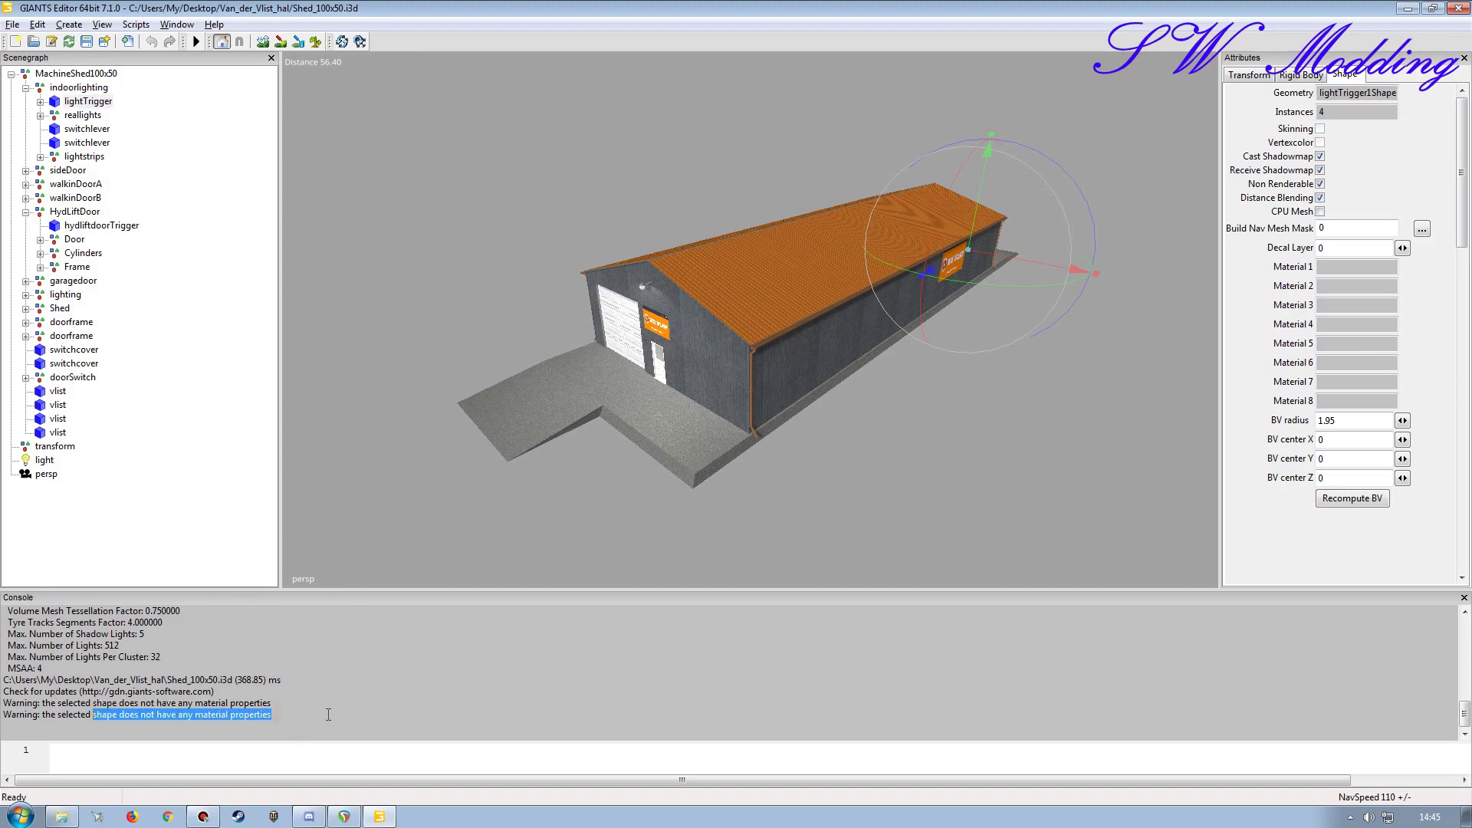
pyautogui.click(329, 714)
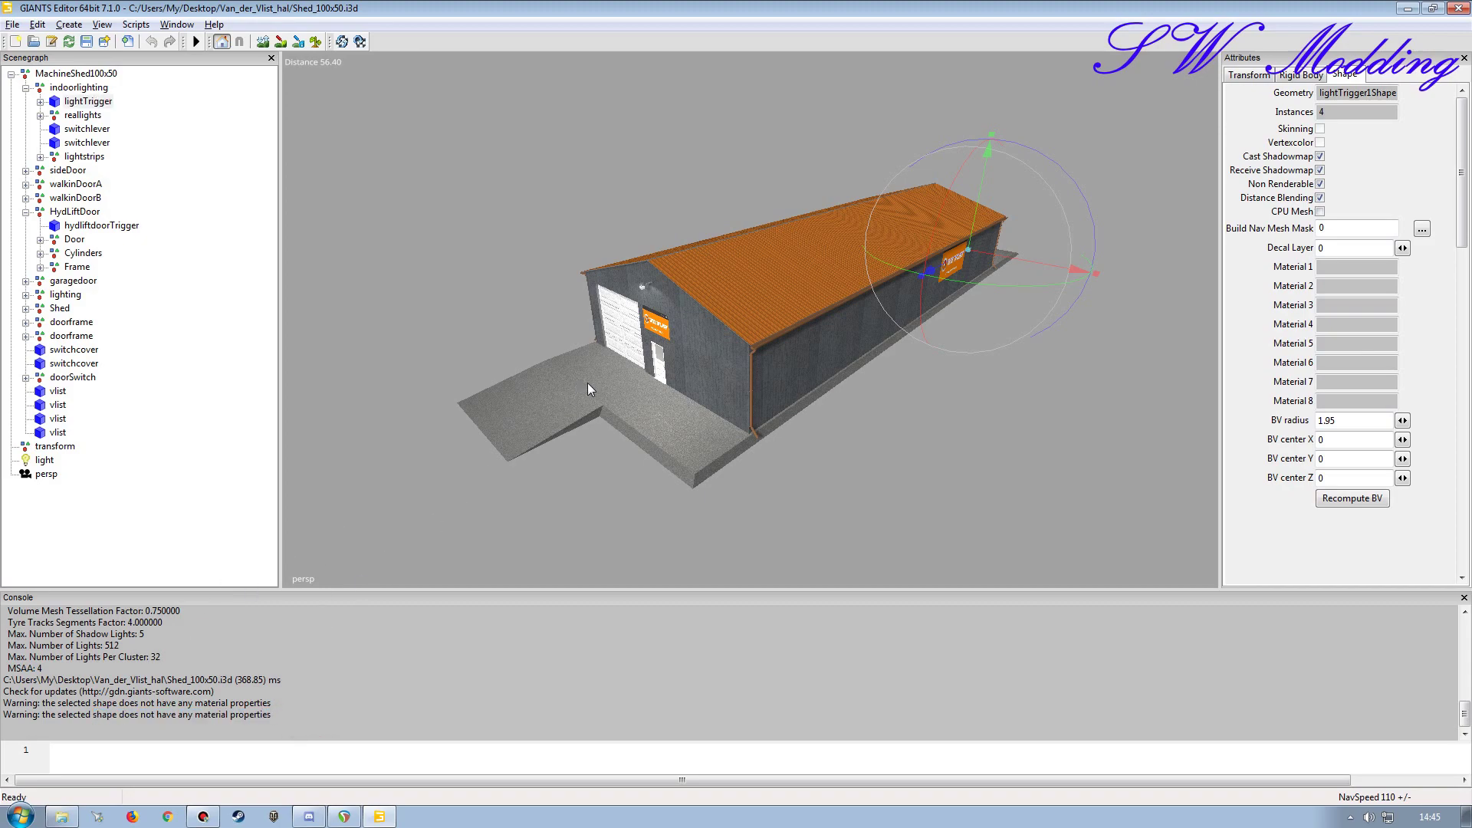
# Step: Create a cube primitive as a replacement for the indoor light trigger
pyautogui.keyDown('alt'); pyautogui.moveTo(586, 373); pyautogui.dragTo(665, 367); pyautogui.keyUp('alt')
pyautogui.scroll(5, 617, 330)
pyautogui.scroll(5, 617, 322)
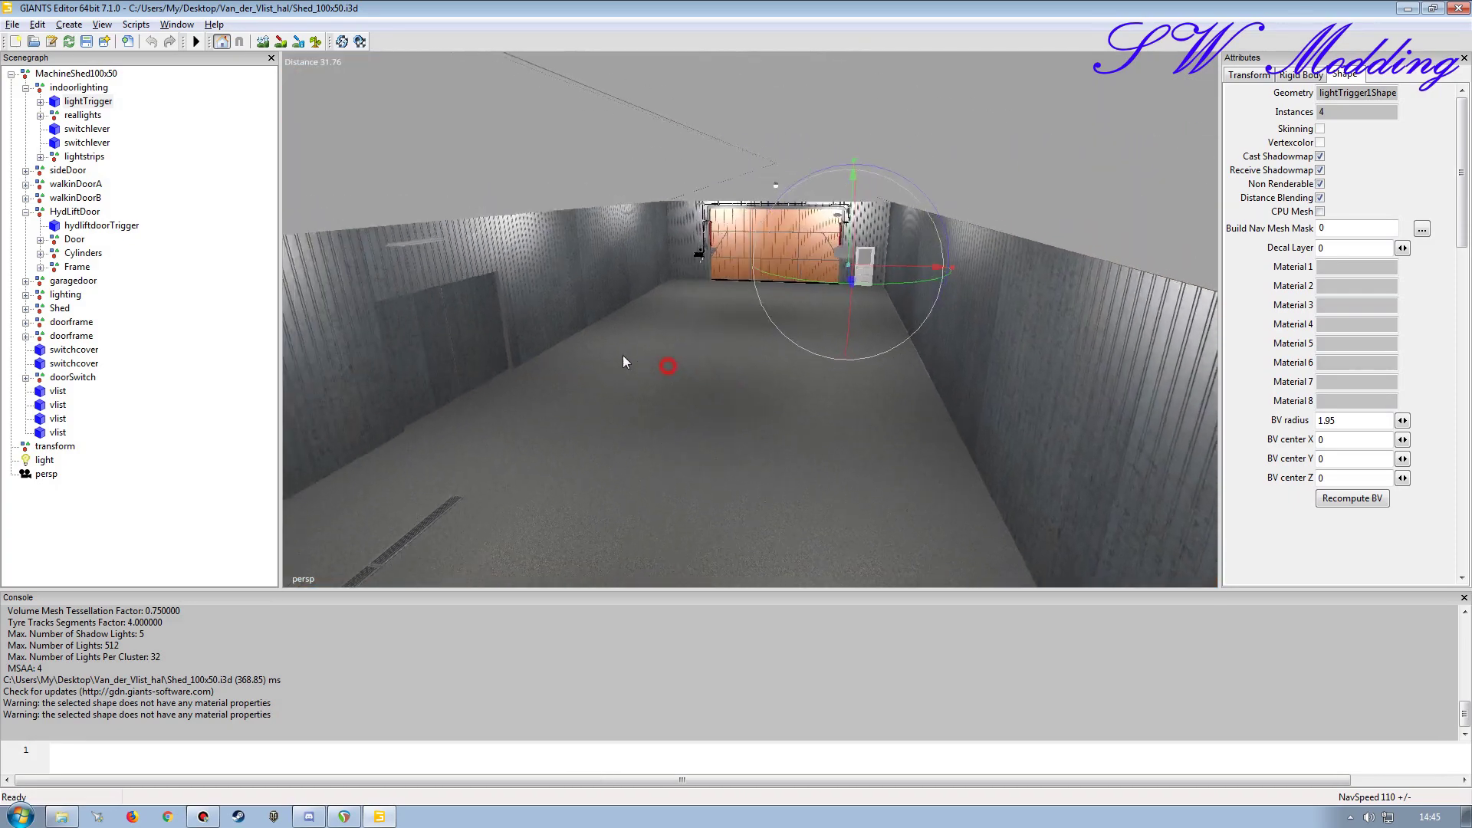
pyautogui.scroll(4, 614, 322)
pyautogui.keyDown('alt'); pyautogui.moveTo(614, 320); pyautogui.dragTo(723, 376); pyautogui.keyUp('alt')
pyautogui.scroll(2, 683, 311)
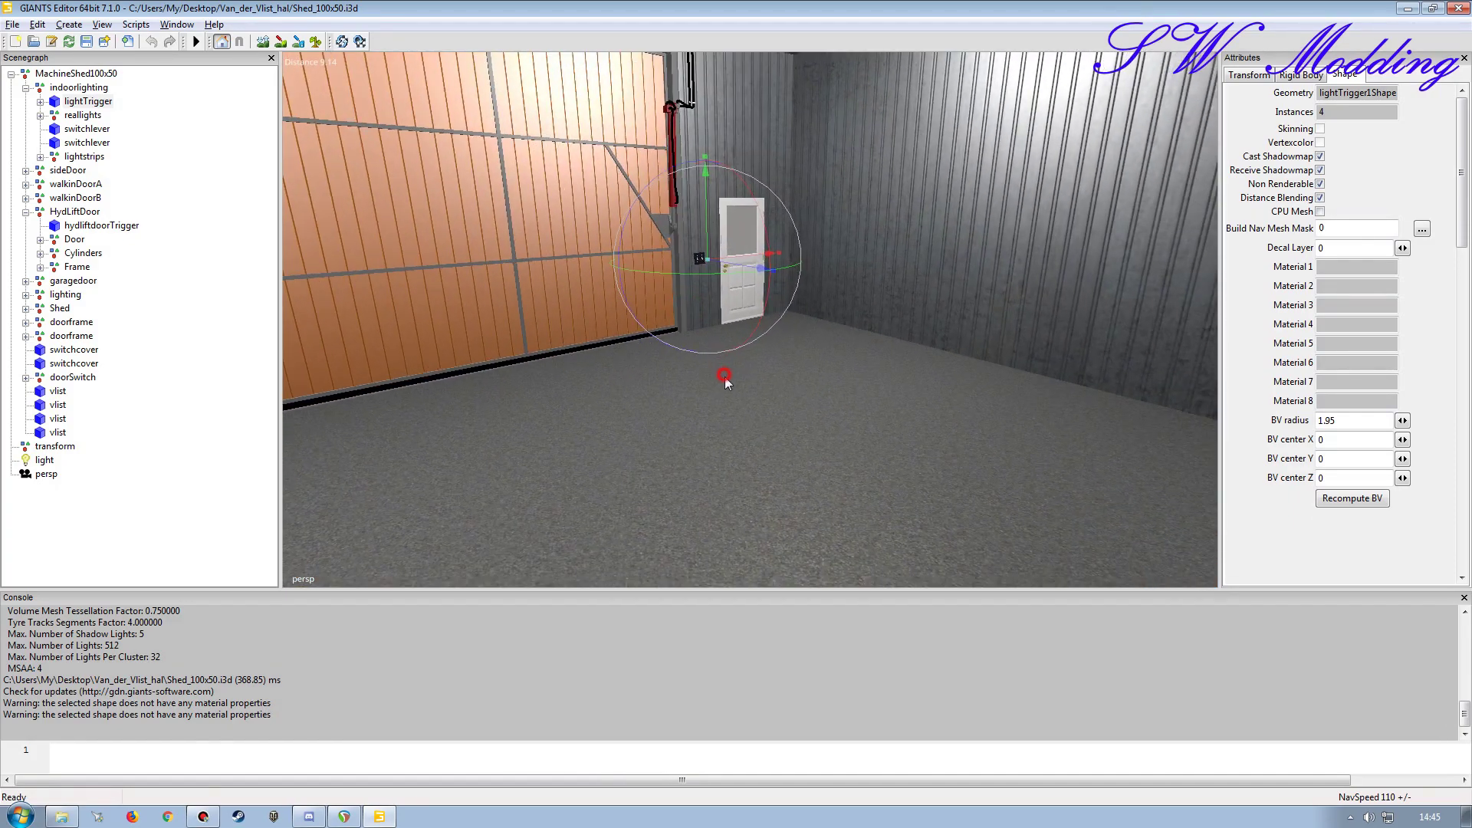
pyautogui.click(69, 24)
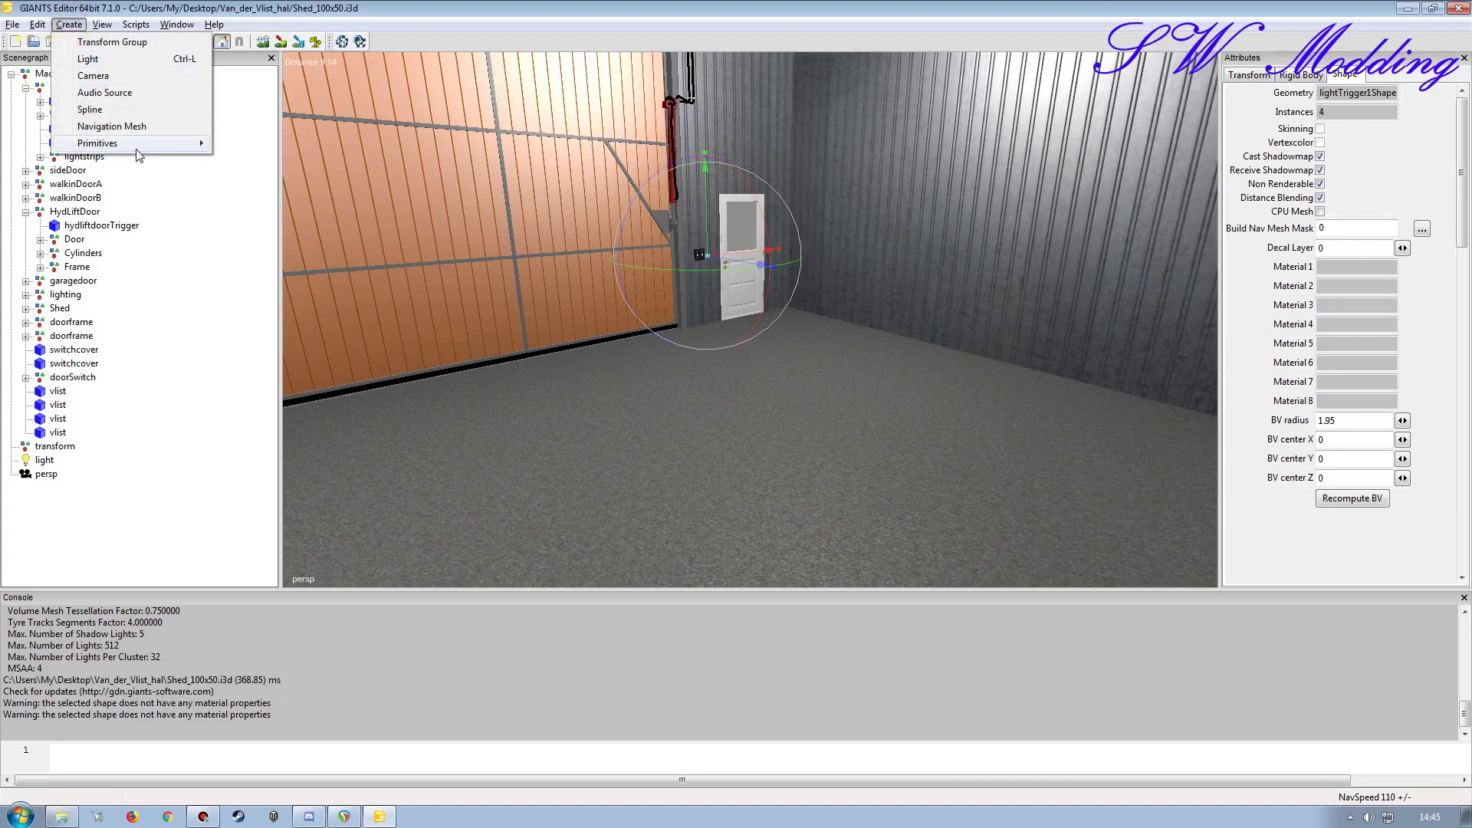
pyautogui.moveTo(136, 144)
pyautogui.click(259, 144)
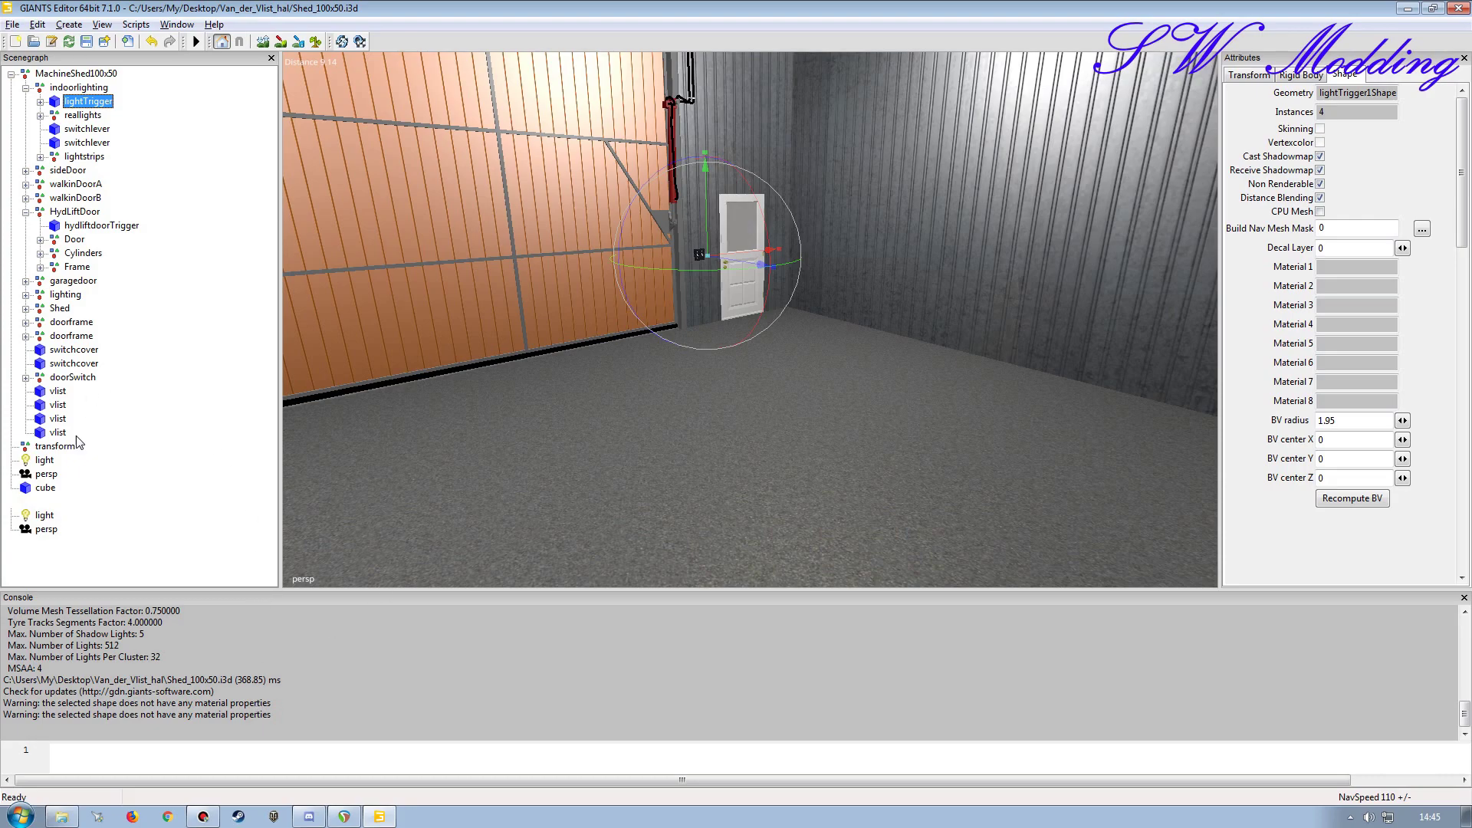
# Step: Move the new cube from the scene root into the indoorlighting group
pyautogui.click(46, 488)
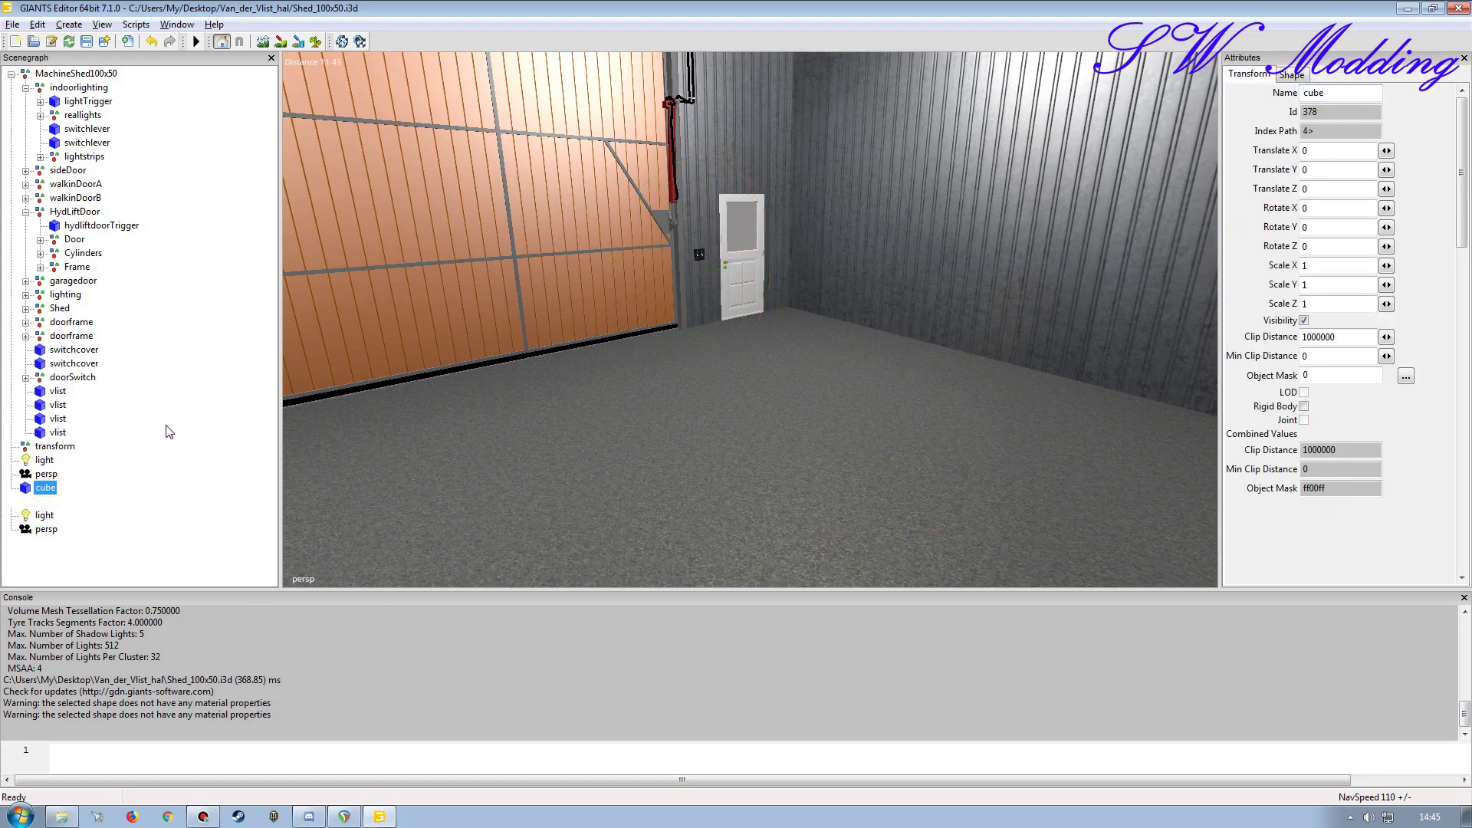
pyautogui.press('Delete')
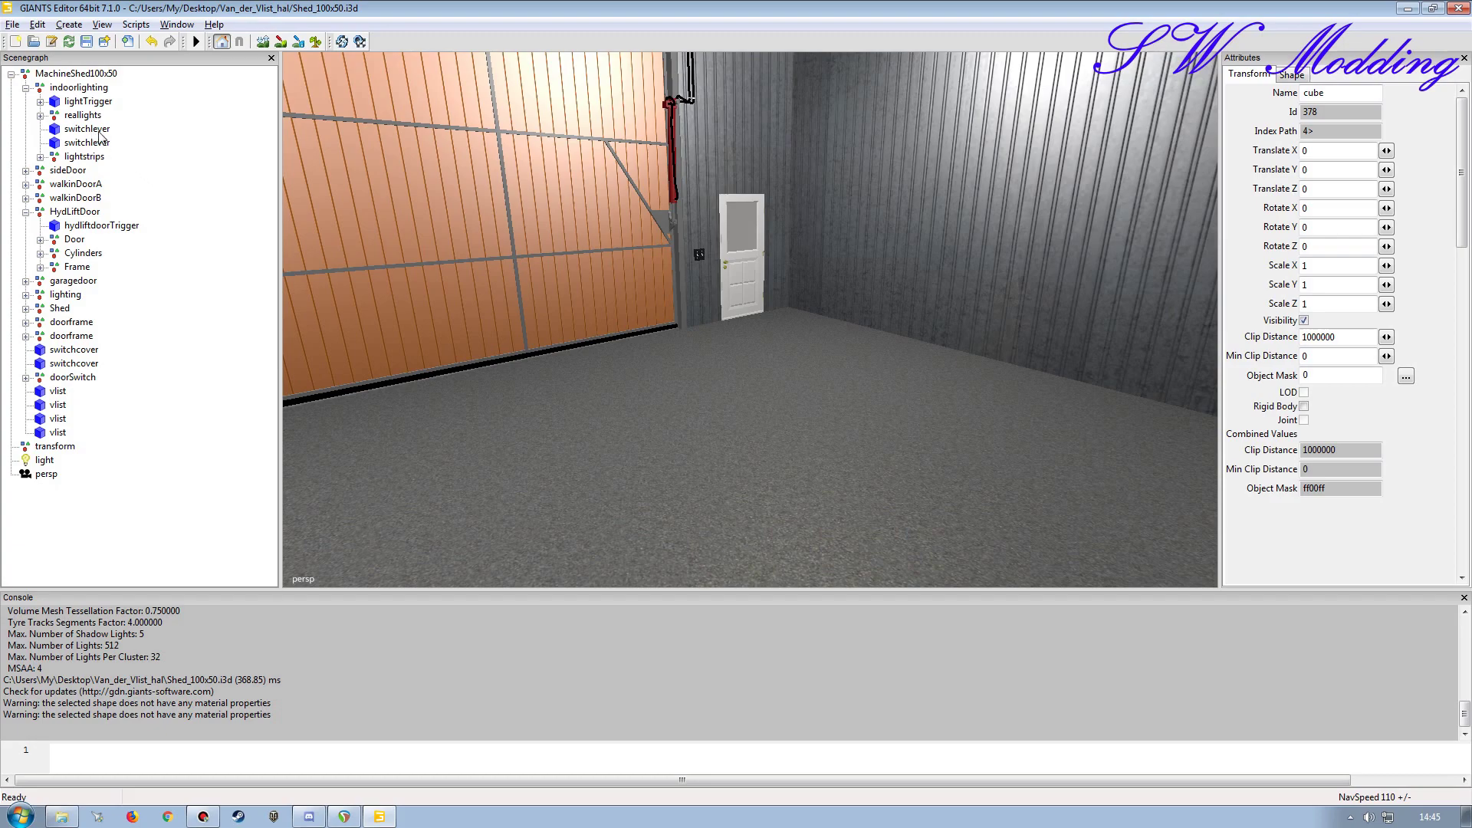
pyautogui.click(90, 92)
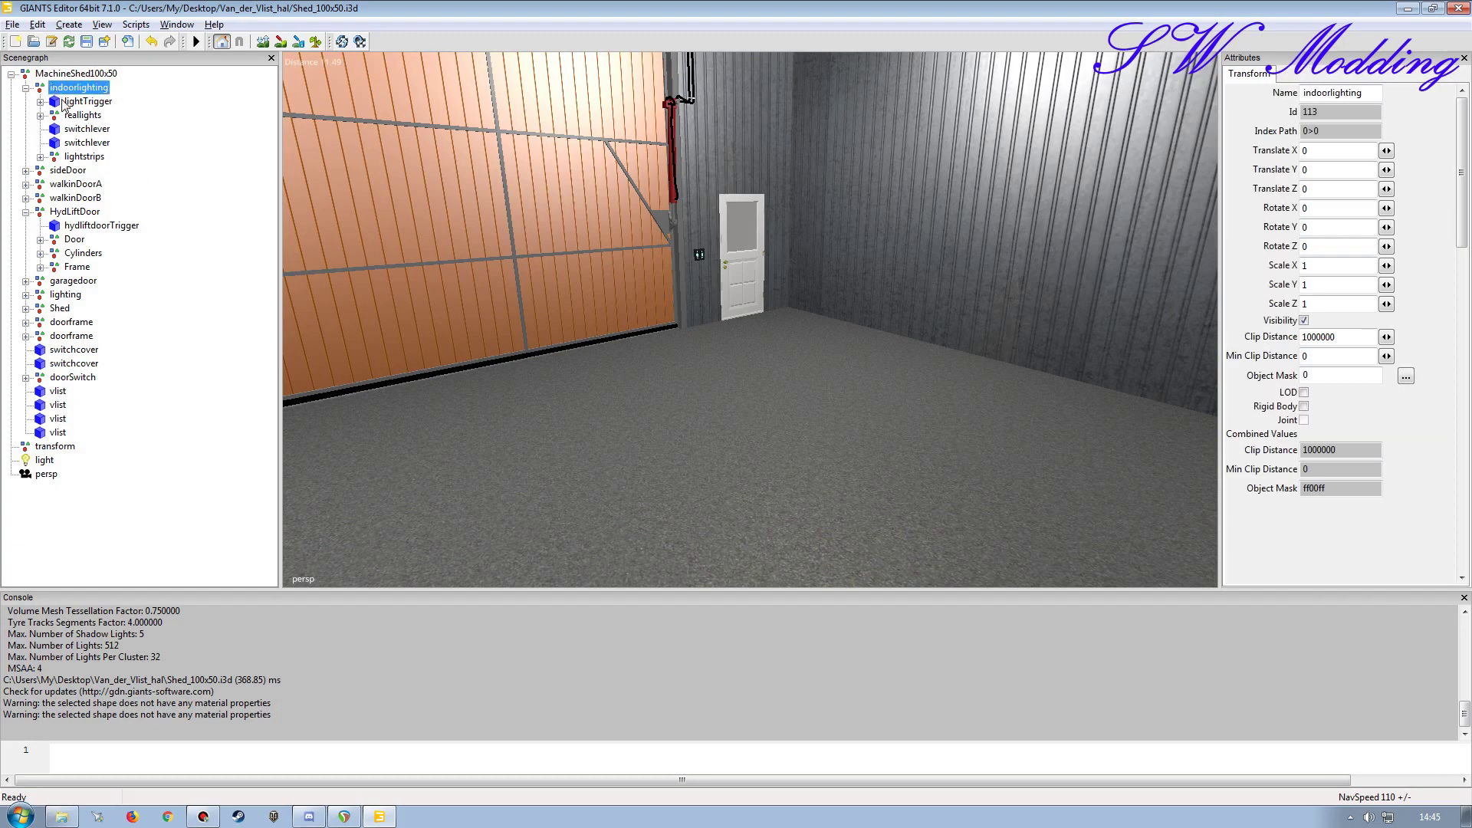
pyautogui.hotkey('ctrl', 'v')
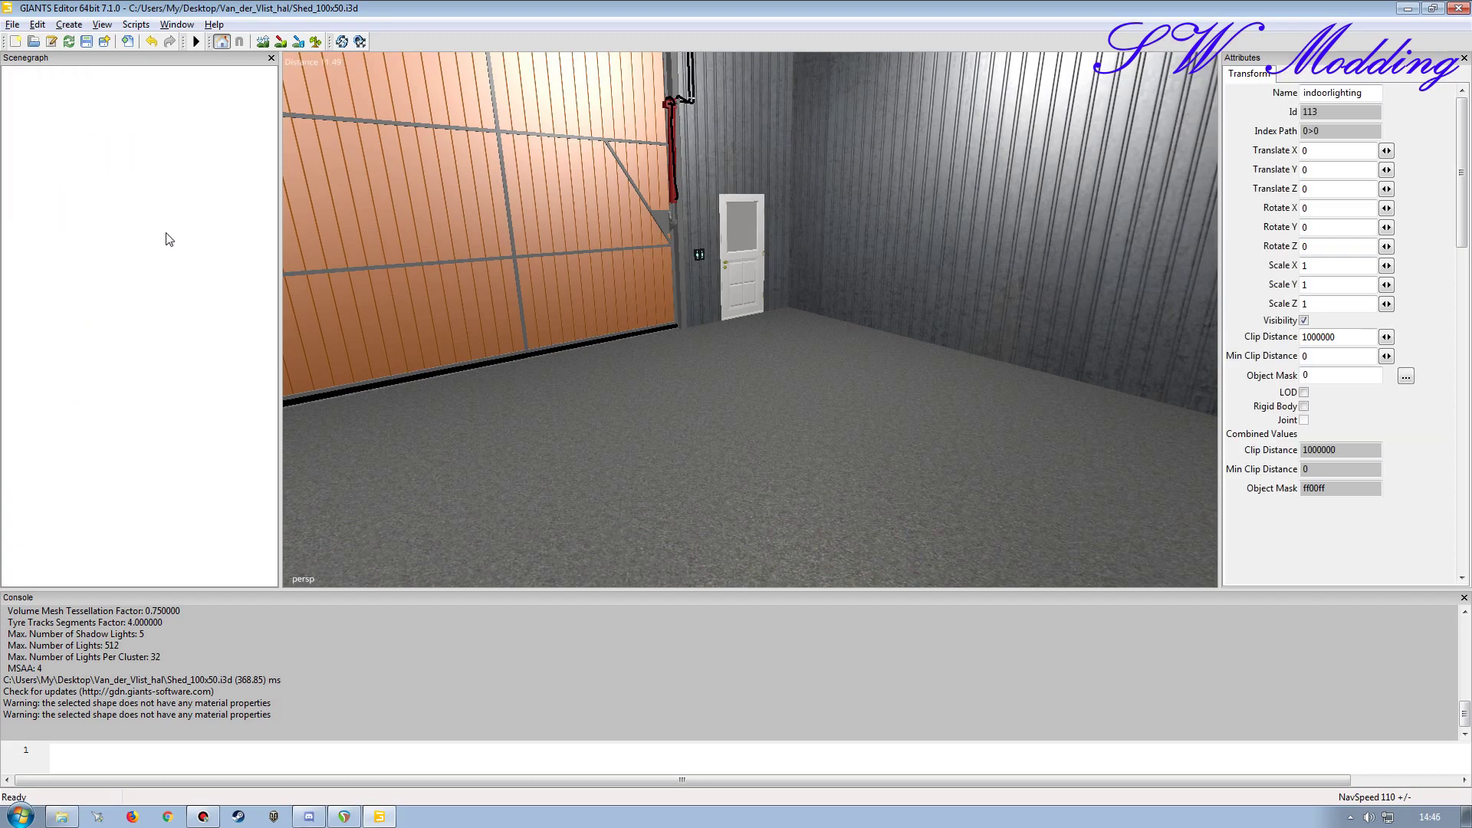
# Step: Reorder the cube within the indoorlighting group so it sits directly below the lightTrigger
pyautogui.rightClick(75, 170)
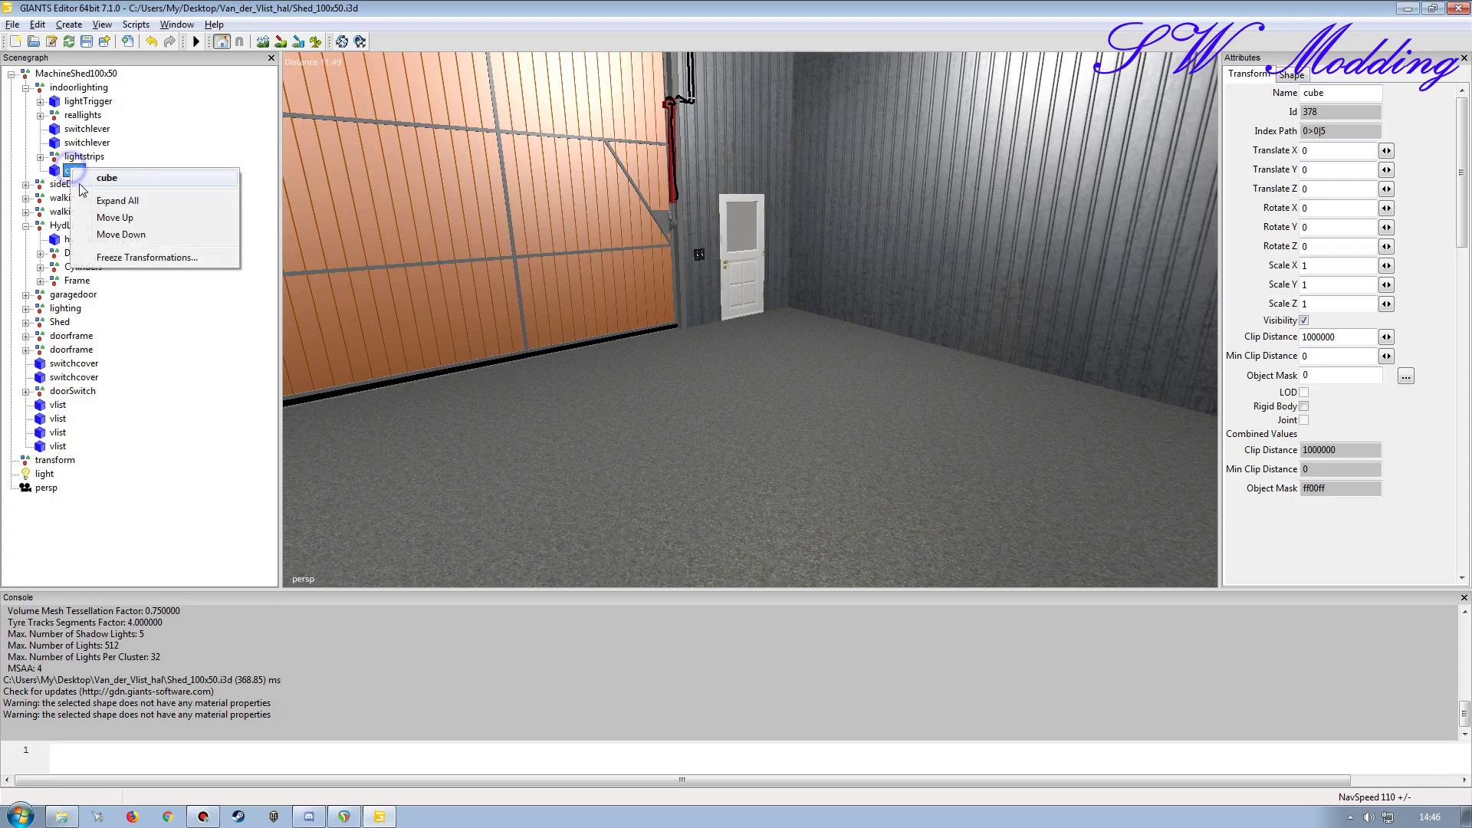
pyautogui.click(104, 216)
pyautogui.rightClick(77, 157)
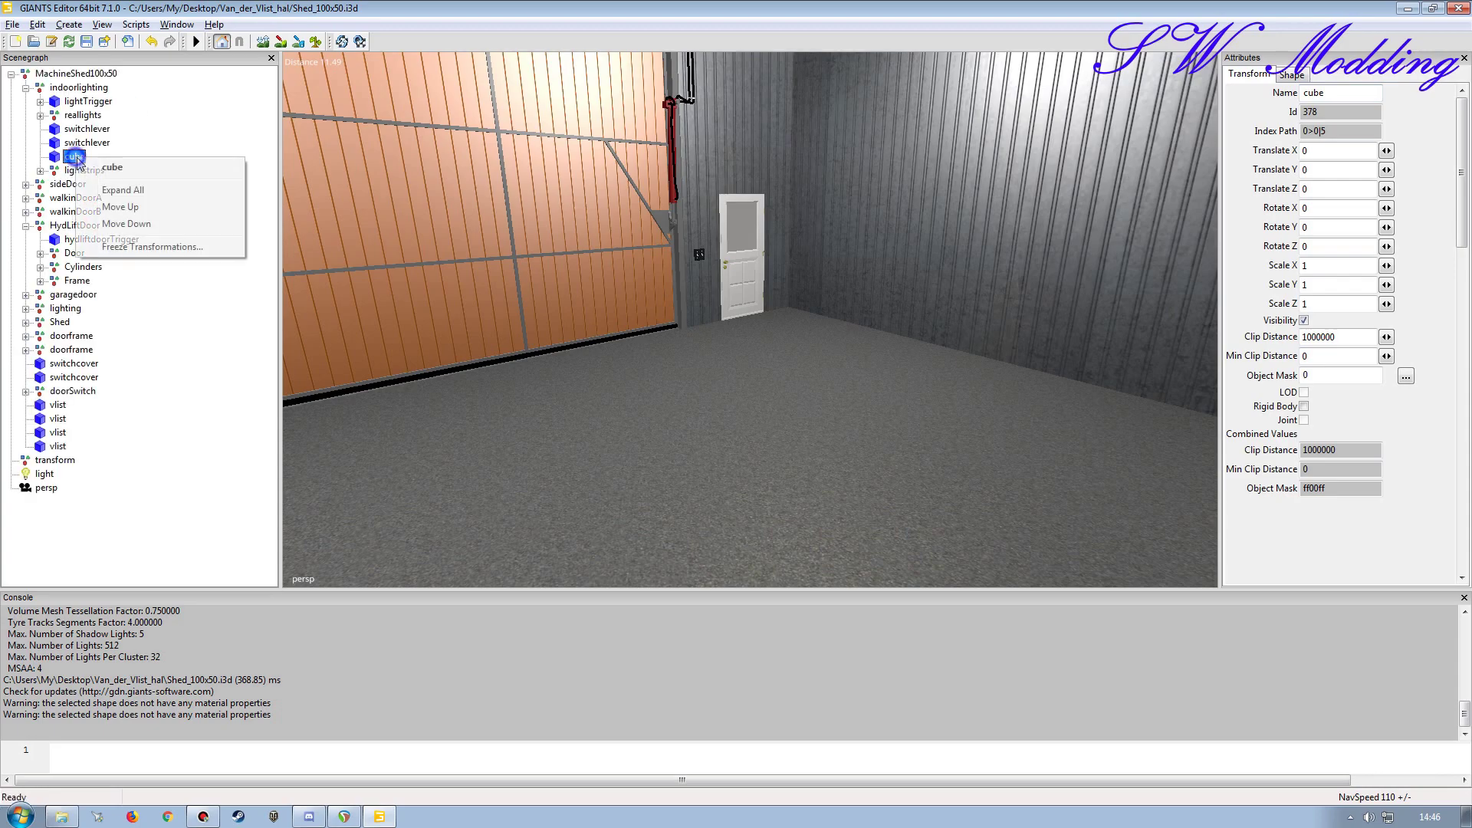
pyautogui.click(106, 204)
pyautogui.rightClick(74, 144)
pyautogui.click(106, 192)
pyautogui.rightClick(76, 130)
pyautogui.click(117, 178)
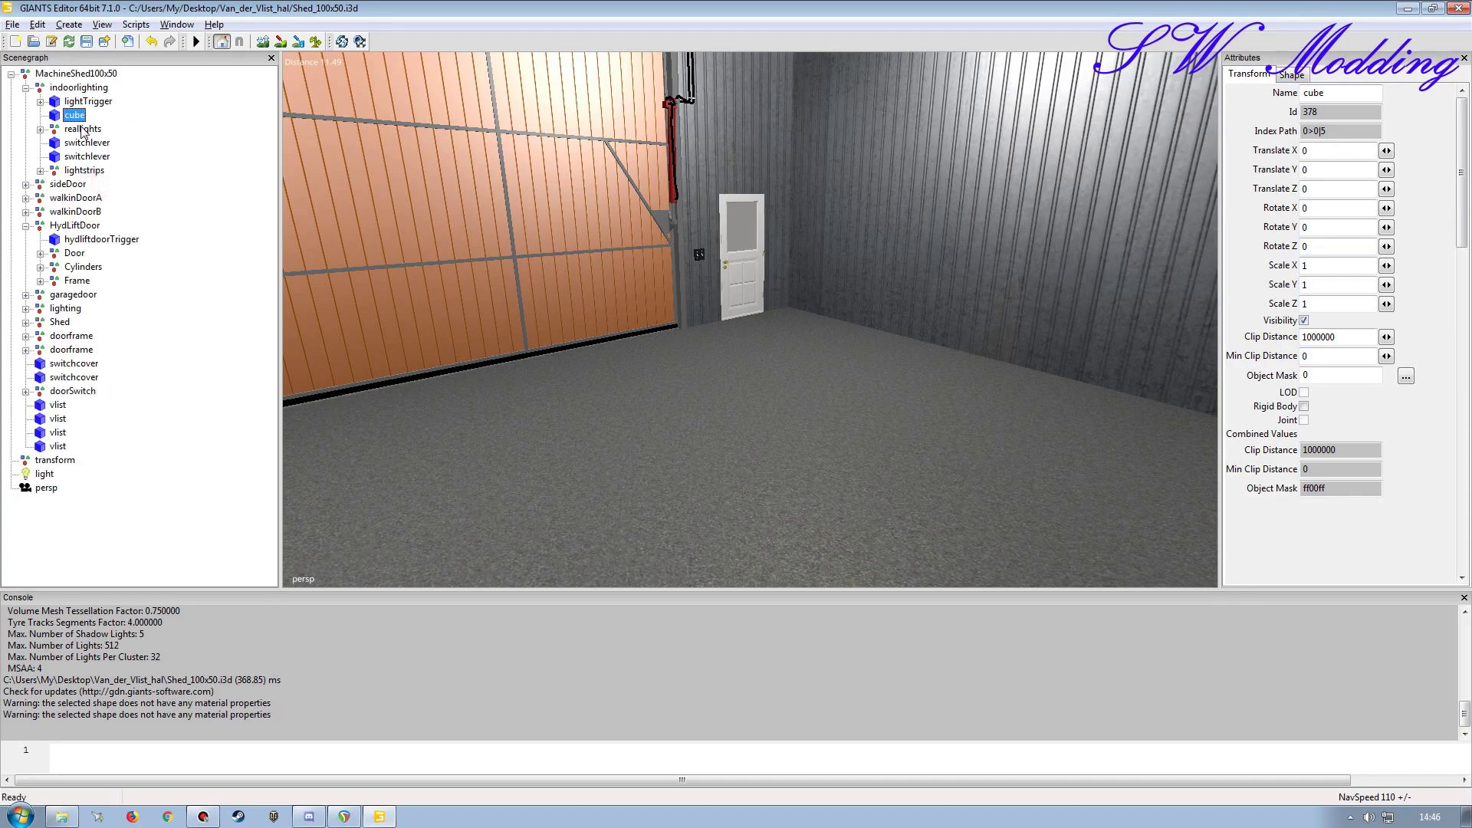
# Step: Duplicate the cube and nest the copy inside the original cube, matching the lightTrigger hierarchy
pyautogui.click(41, 101)
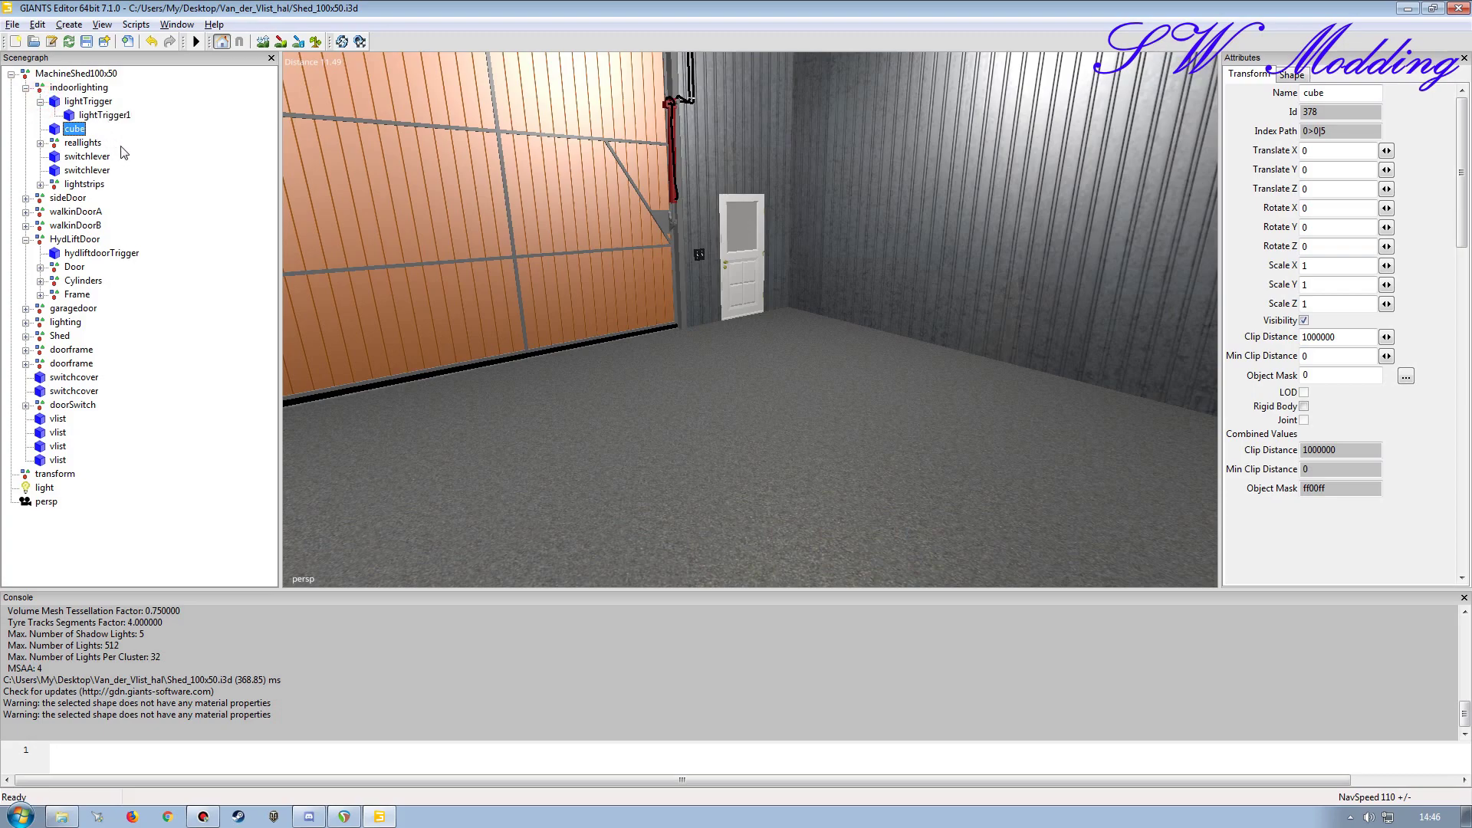
pyautogui.hotkey('ctrl', 'd')
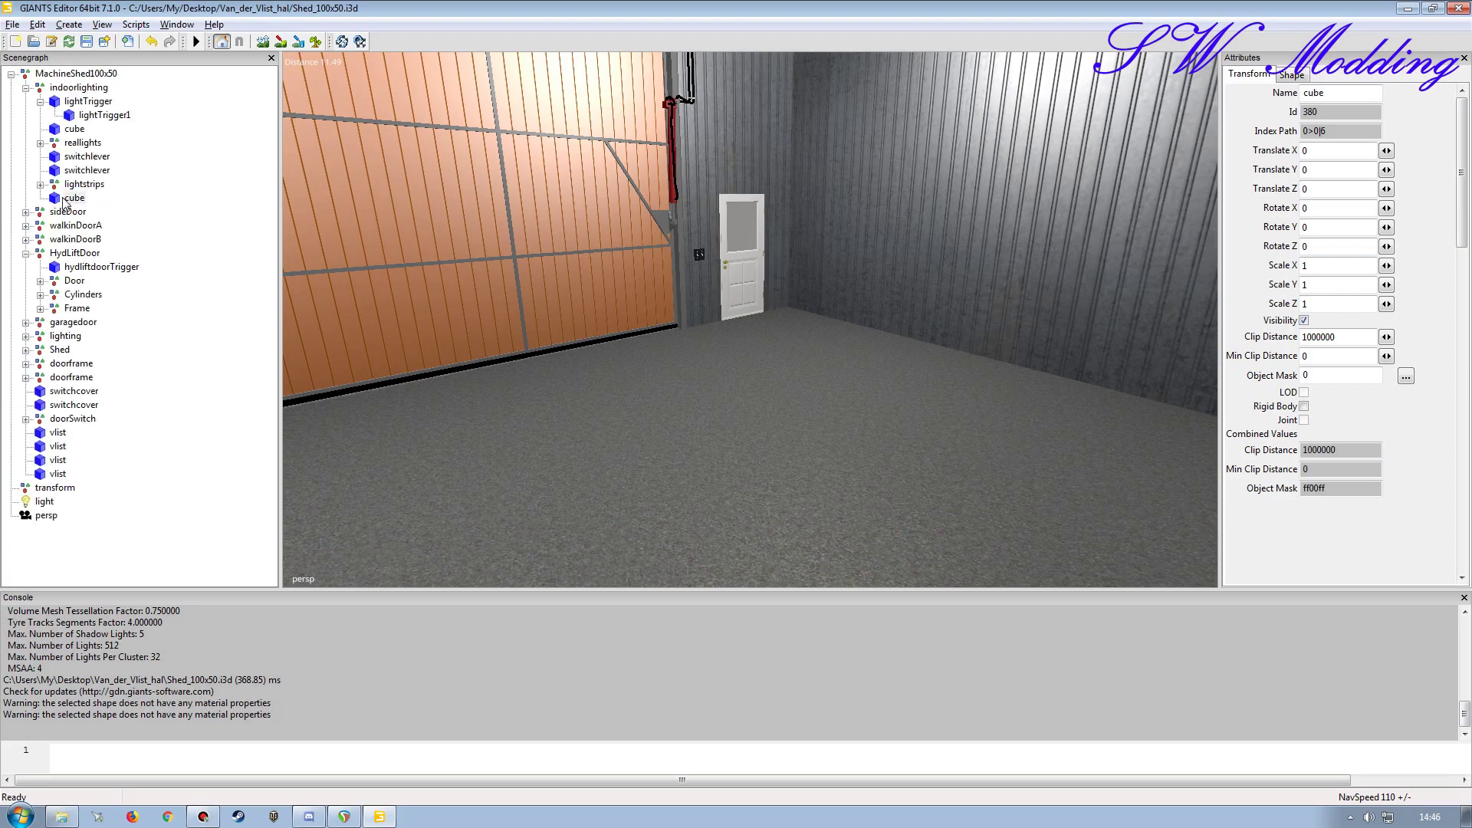
pyautogui.hotkey('ctrl', 'z')
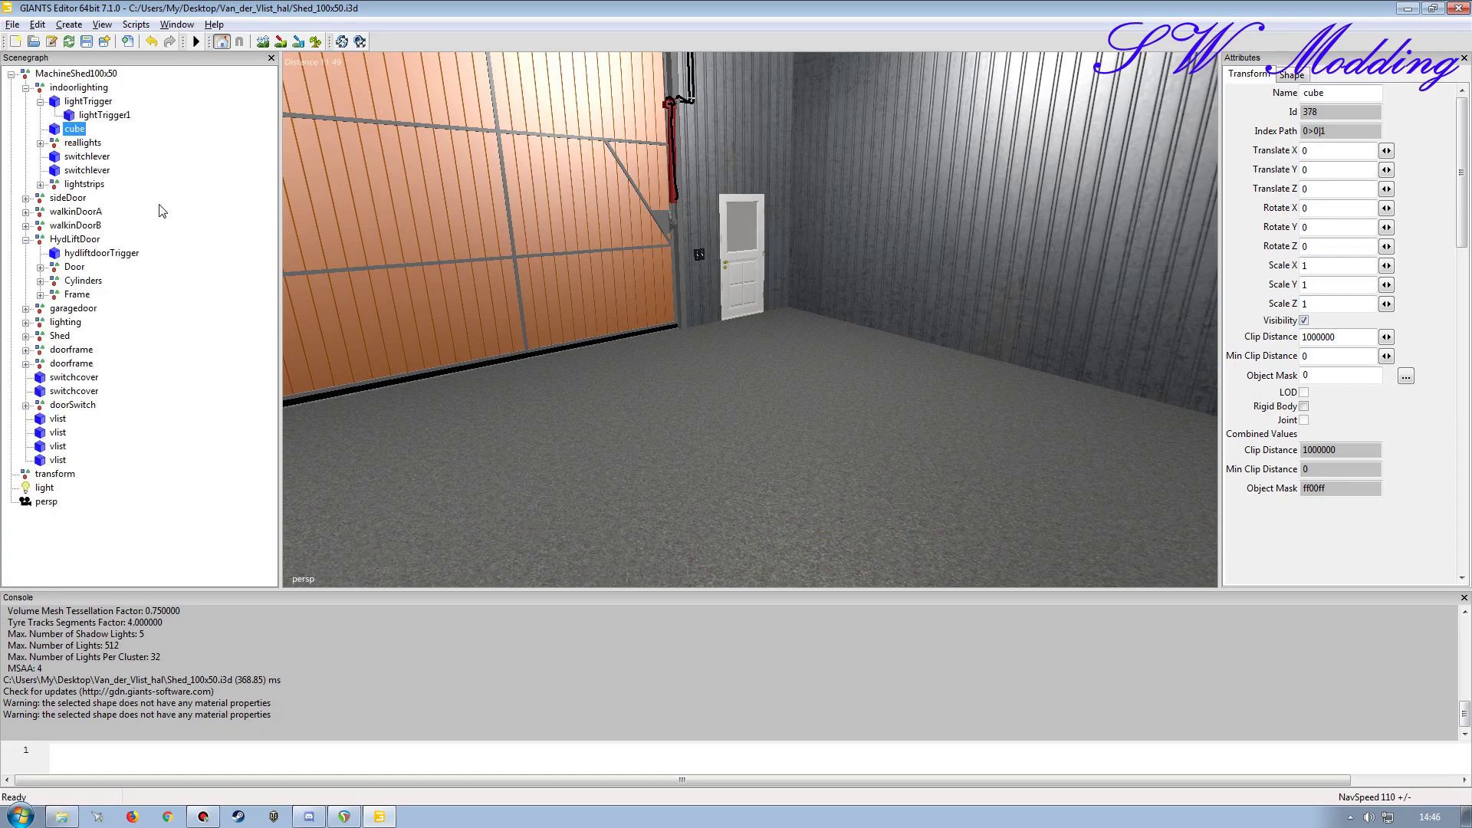
pyautogui.hotkey('ctrl', 'v')
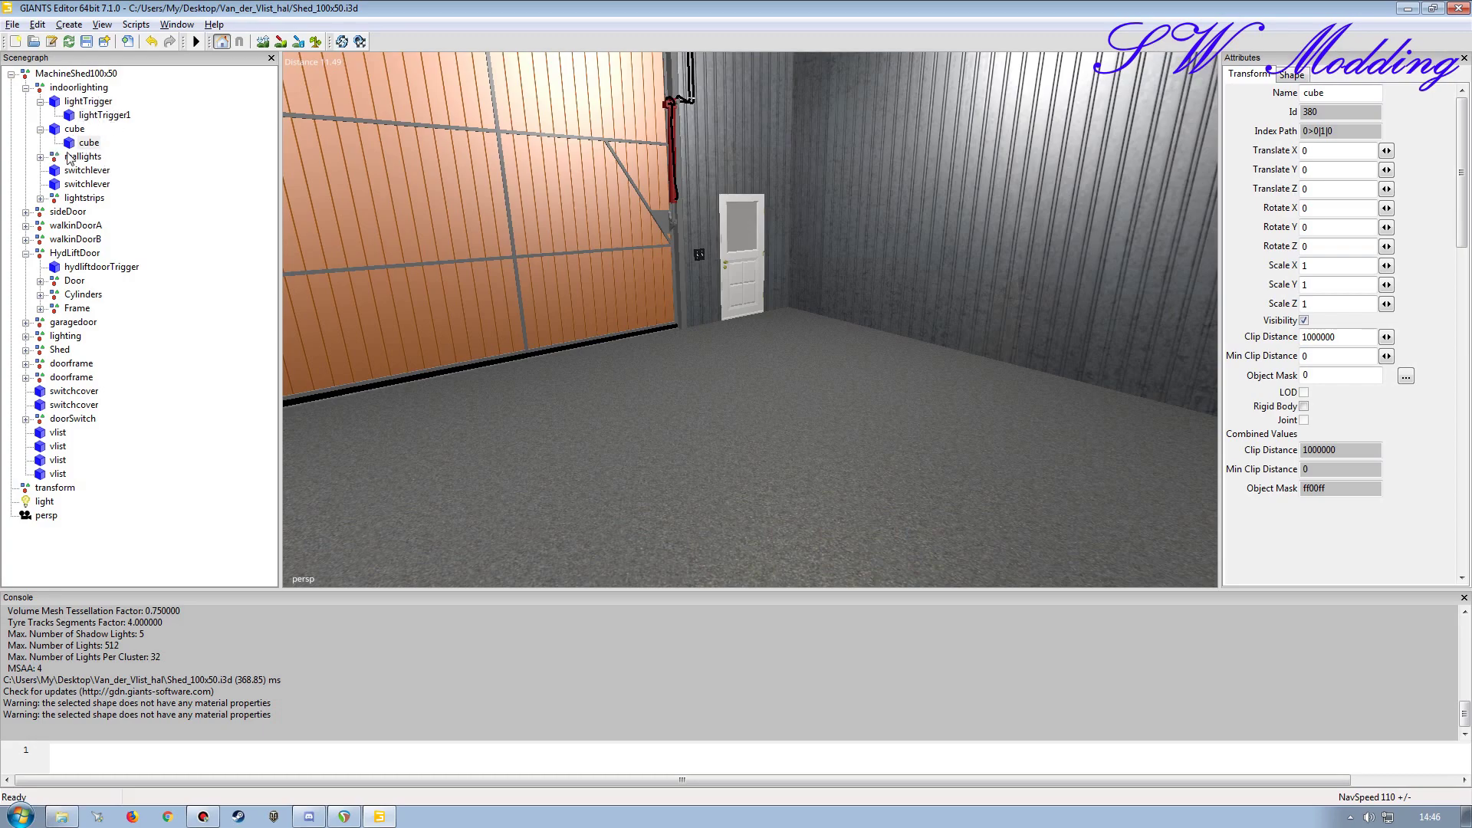
# Step: Compare the transform attributes of the original lightTrigger and its lightTrigger1 child, checking the console messages for both
pyautogui.click(86, 101)
pyautogui.click(104, 115)
pyautogui.click(86, 101)
pyautogui.click(91, 115)
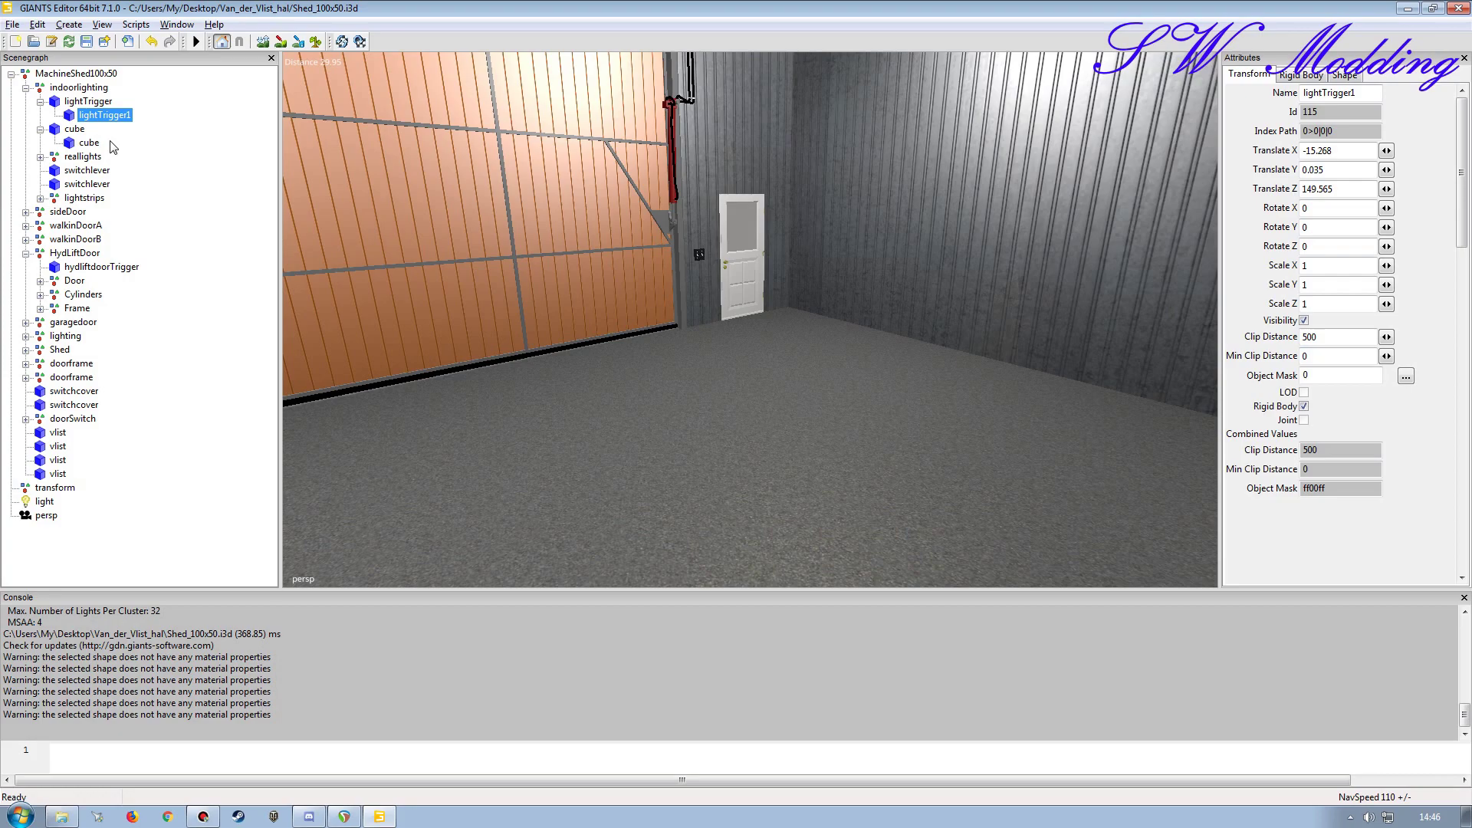
pyautogui.click(87, 102)
pyautogui.click(89, 112)
pyautogui.click(87, 102)
pyautogui.click(89, 112)
pyautogui.click(87, 103)
pyautogui.click(89, 113)
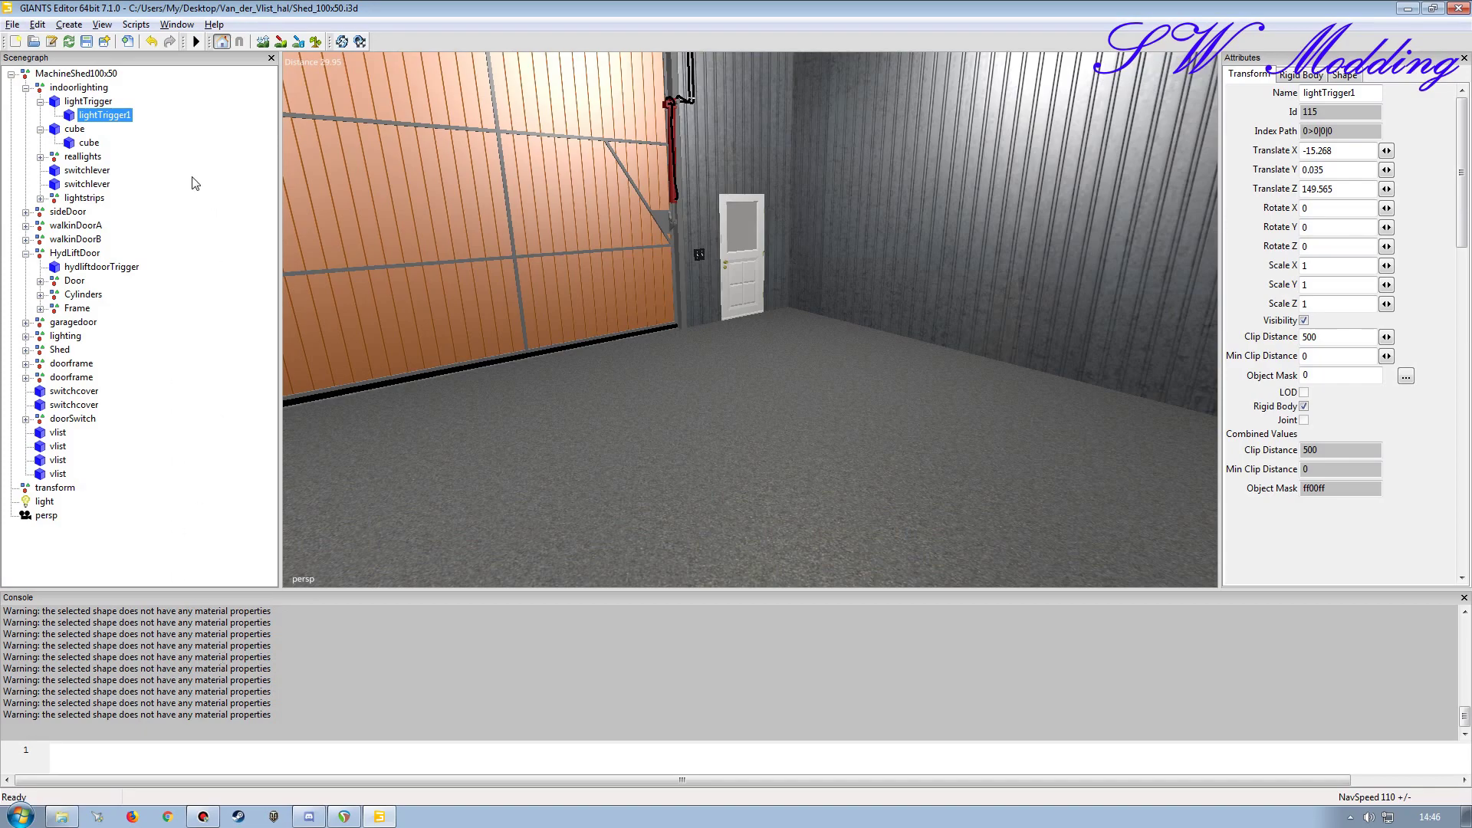
# Step: Copy the original lightTrigger's name and rename the parent cube as lightTrigger
pyautogui.click(97, 104)
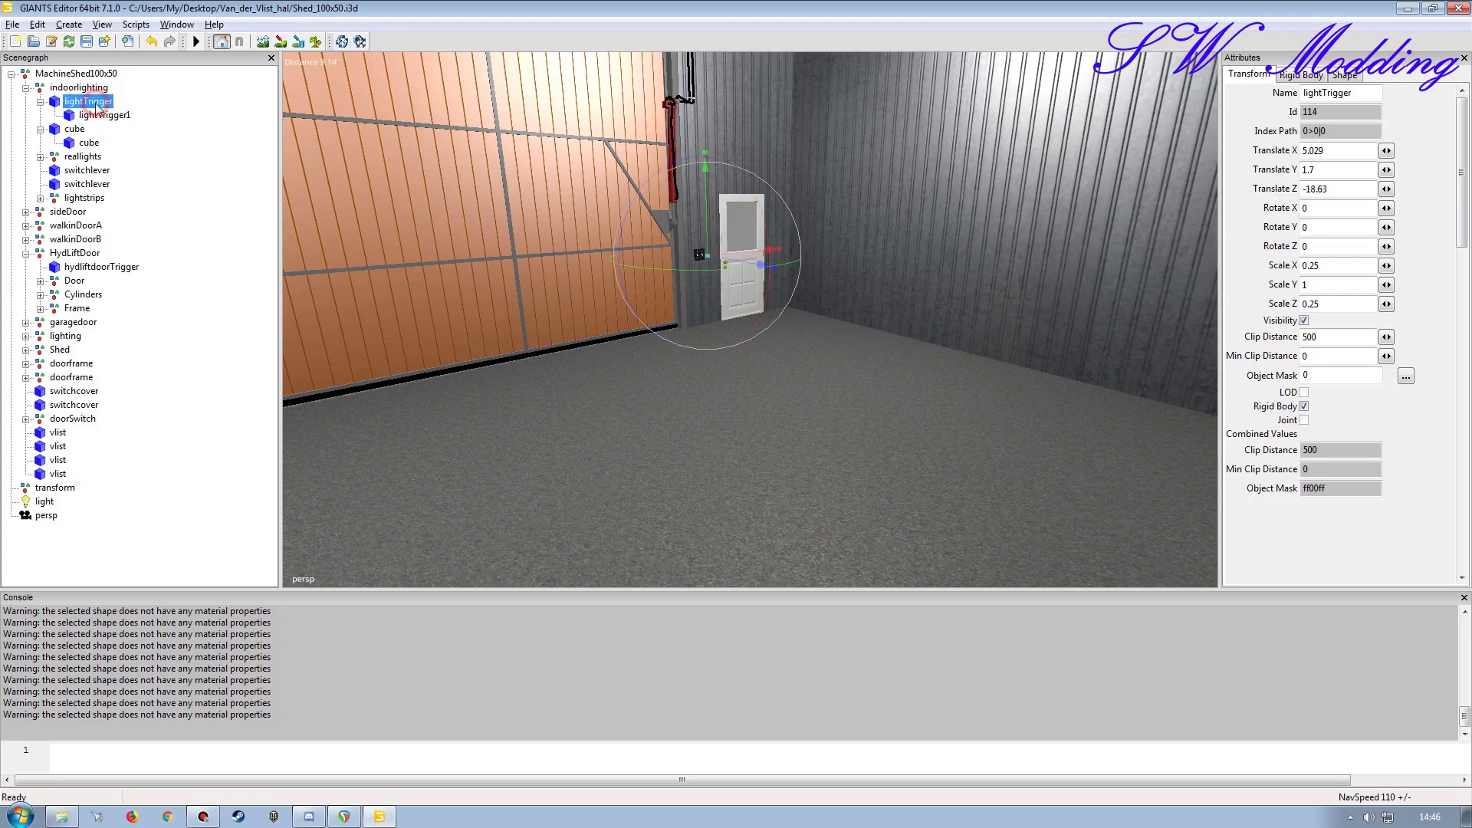
pyautogui.doubleClick(1370, 92)
pyautogui.hotkey('ctrl', 'c')
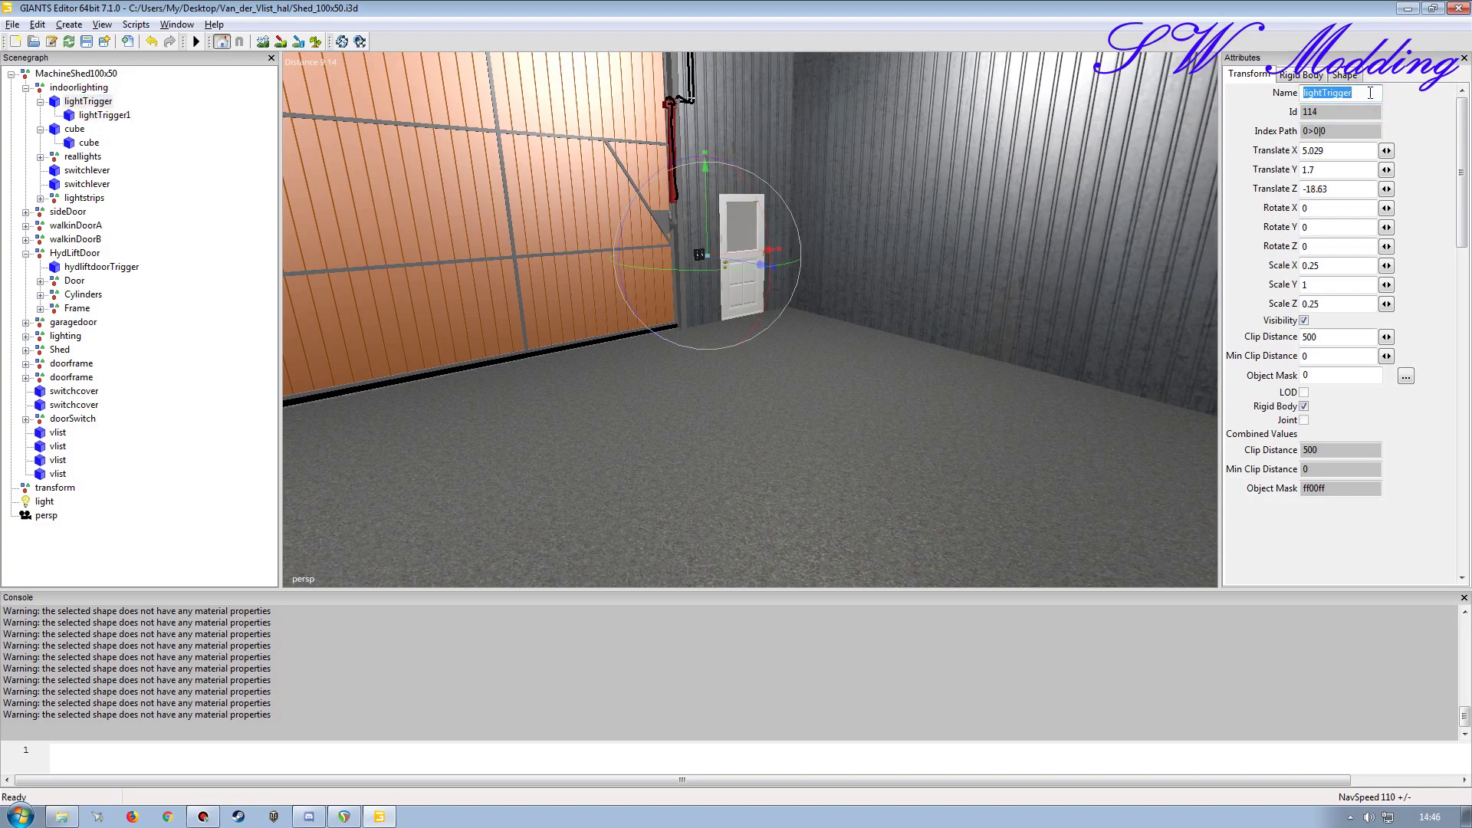
pyautogui.click(75, 129)
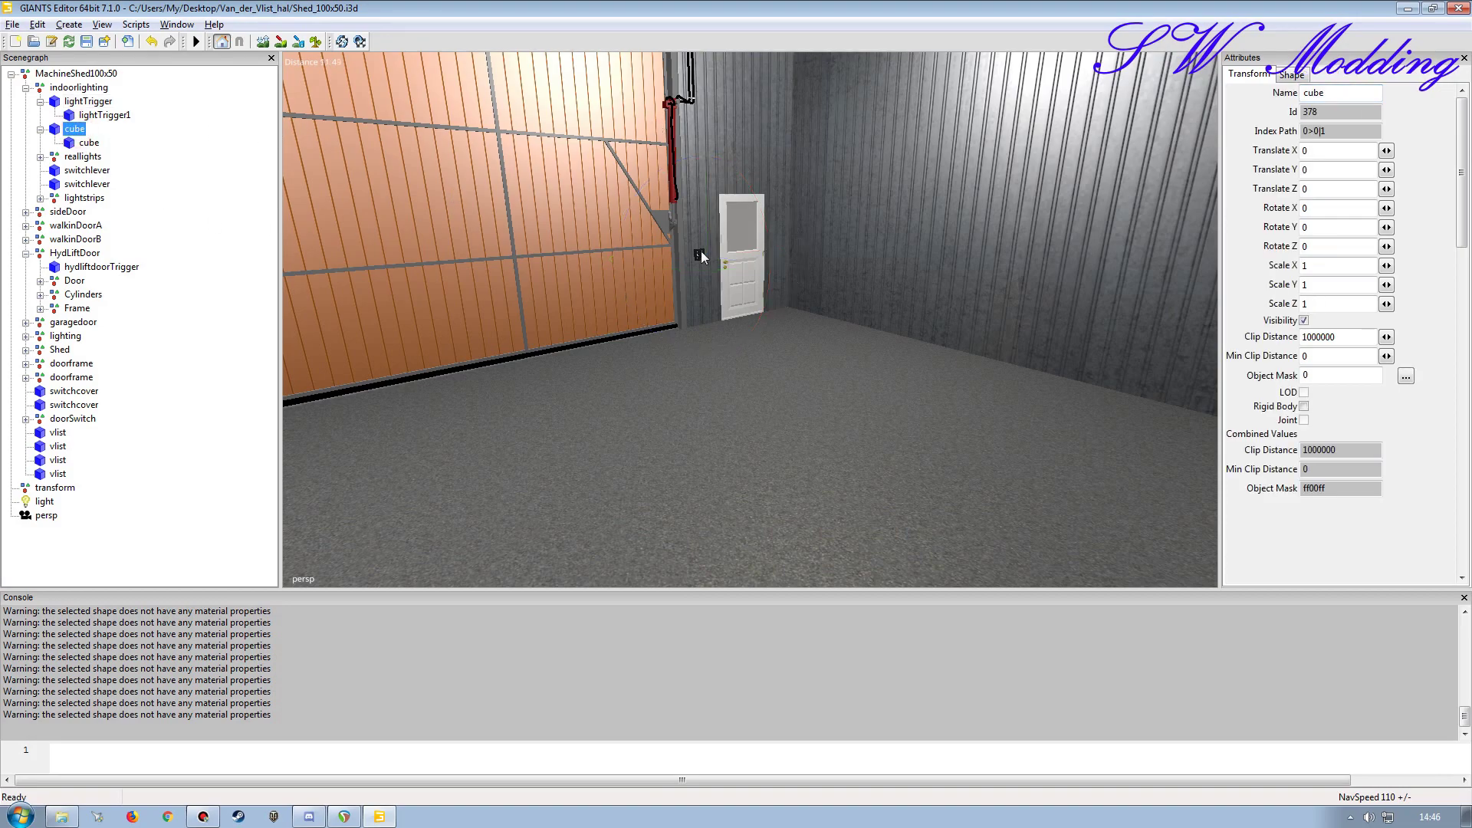
pyautogui.doubleClick(1336, 92)
pyautogui.hotkey('ctrl', 'v')
pyautogui.press('Return')
# Step: Copy the original lightTrigger1's name and rename the nested child cube as lightTrigger1
pyautogui.click(102, 116)
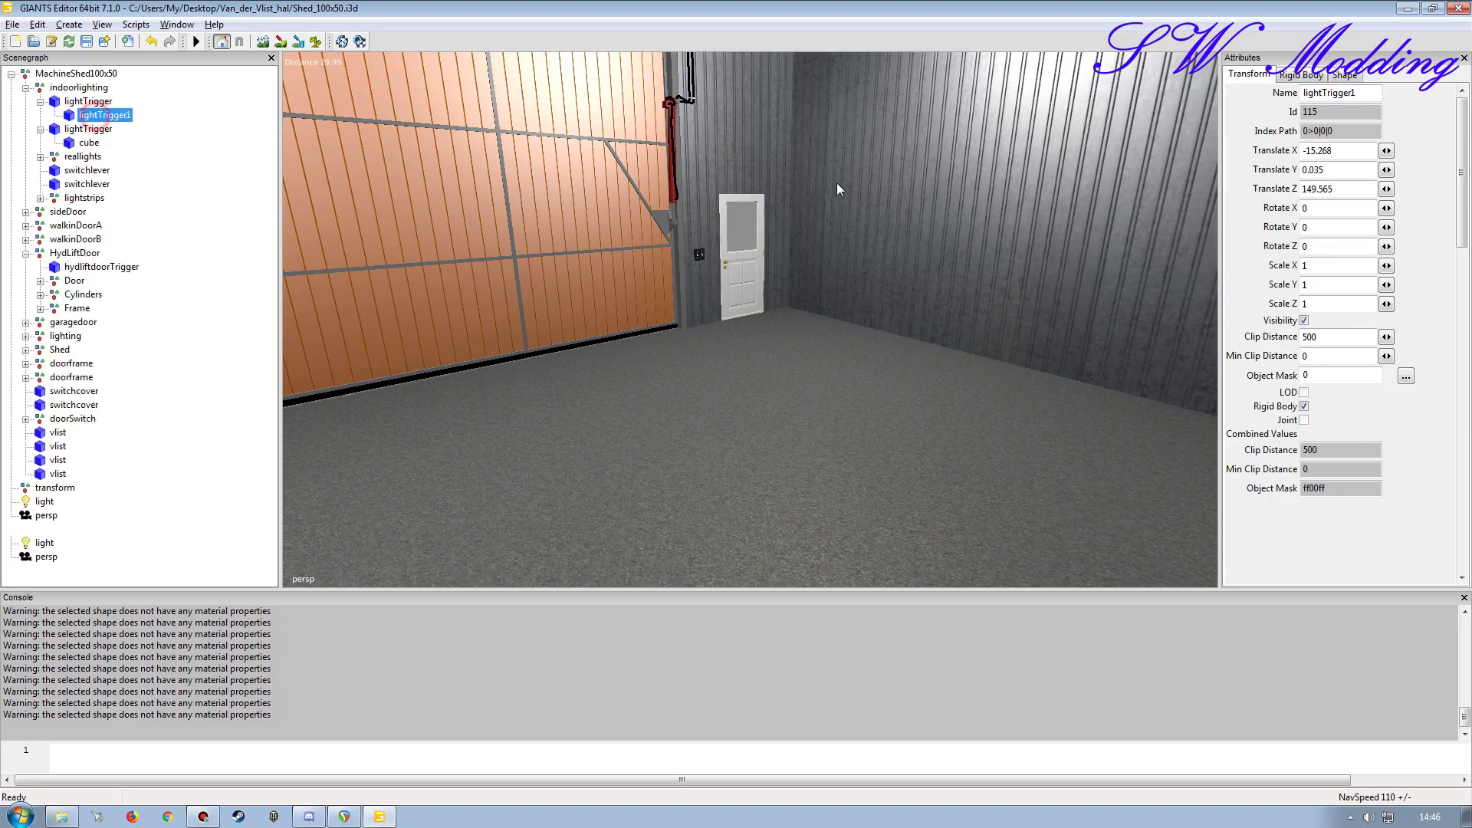
pyautogui.doubleClick(1365, 92)
pyautogui.hotkey('ctrl', 'c')
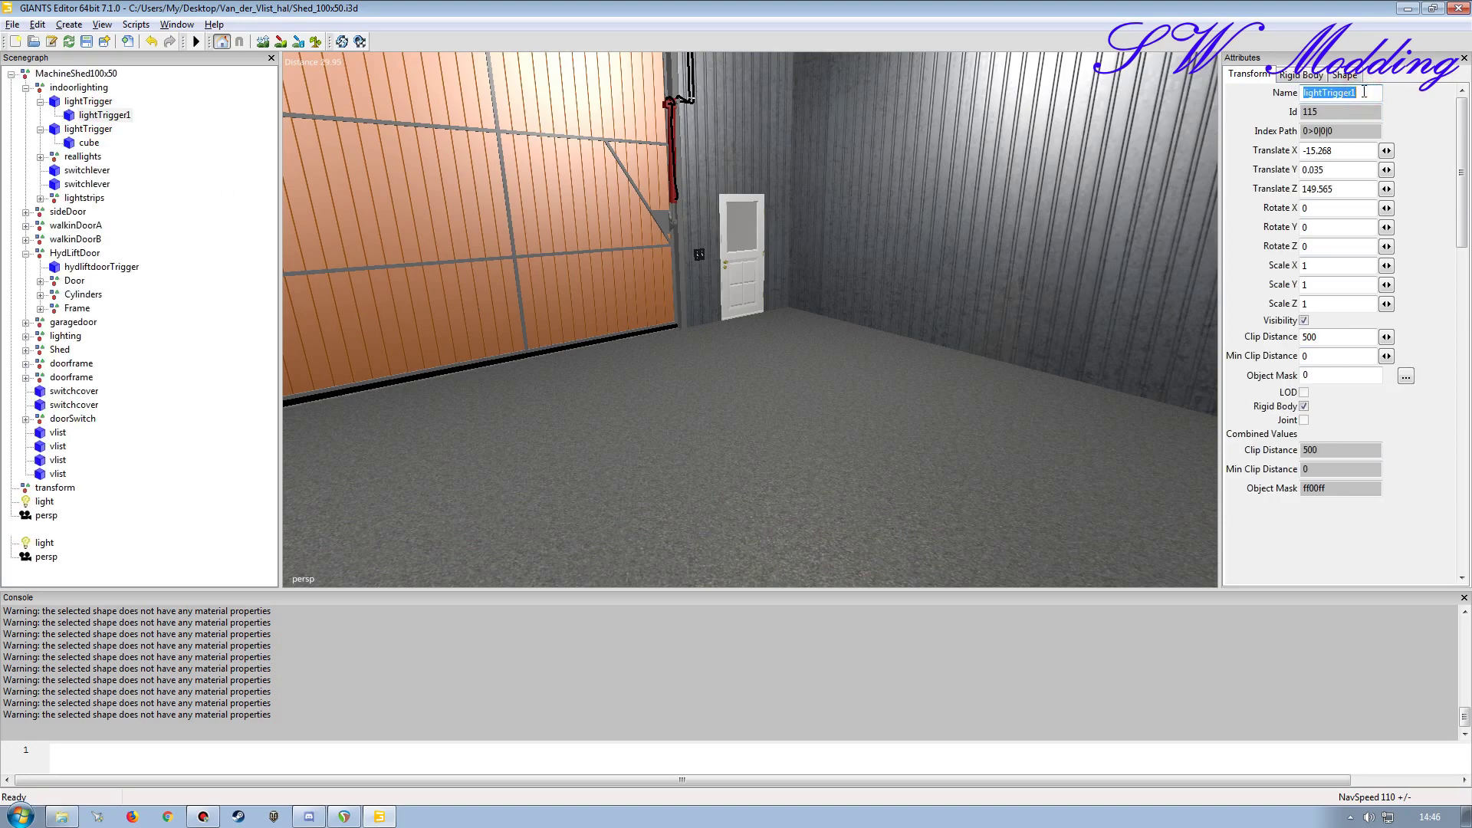
pyautogui.click(89, 142)
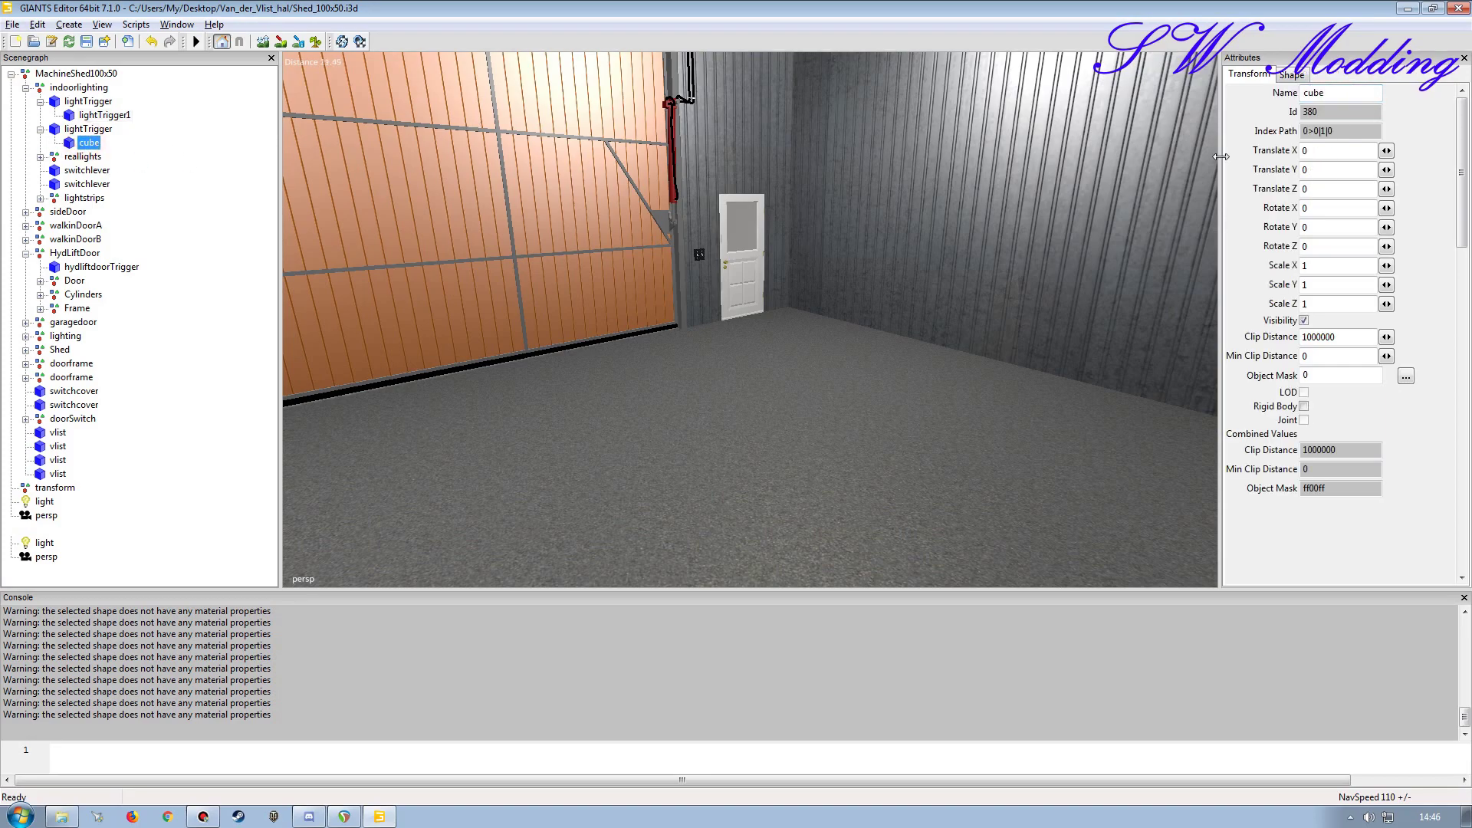
pyautogui.doubleClick(1356, 93)
pyautogui.hotkey('ctrl', 'v')
pyautogui.press('Return')
# Step: Examine the original lightTrigger's rigid body settings and its collision mask bits
pyautogui.click(95, 103)
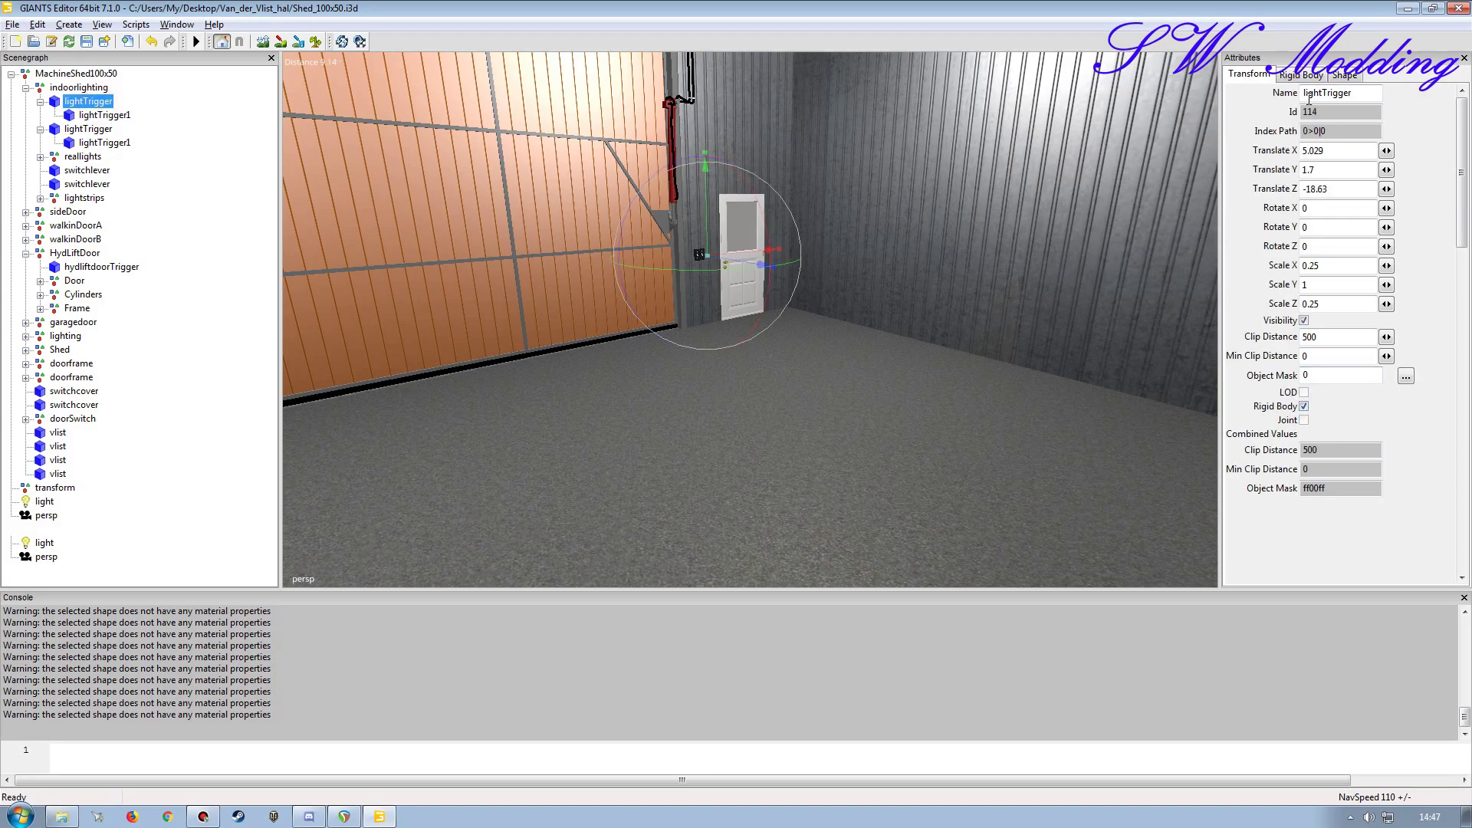
pyautogui.click(1301, 74)
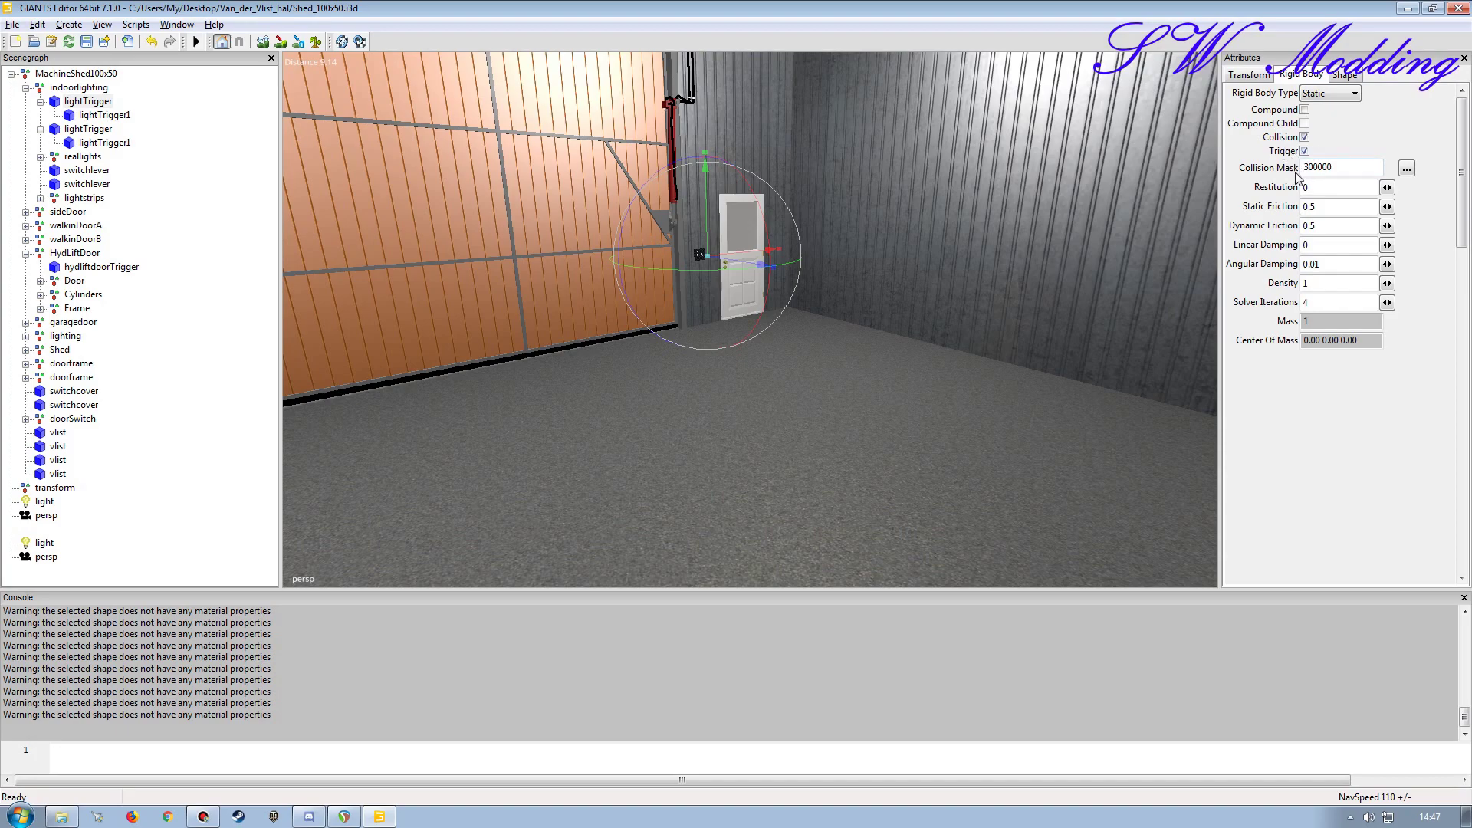
pyautogui.click(1406, 168)
pyautogui.moveTo(200, 84); pyautogui.dragTo(536, 213)
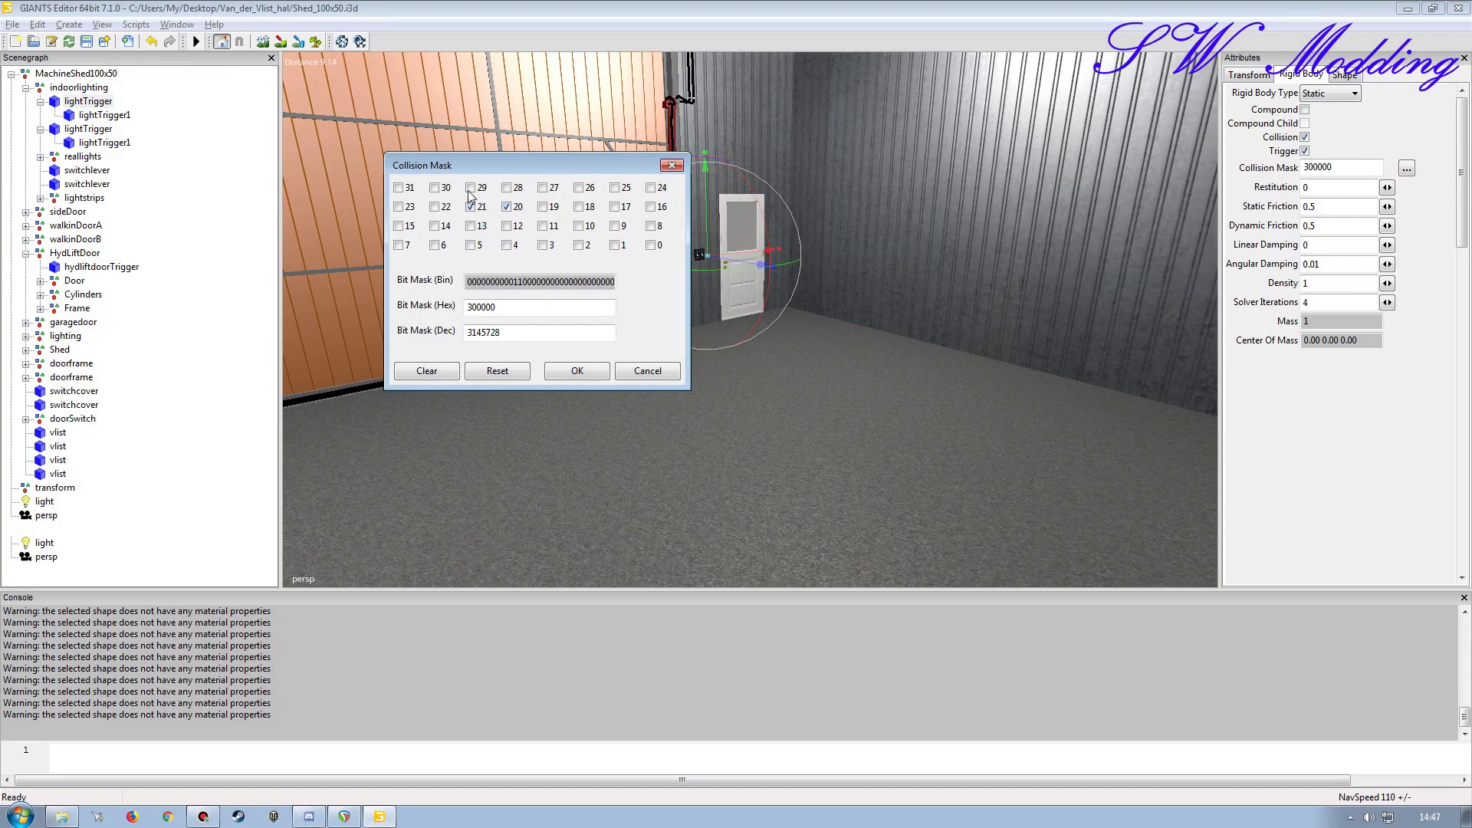
pyautogui.click(659, 374)
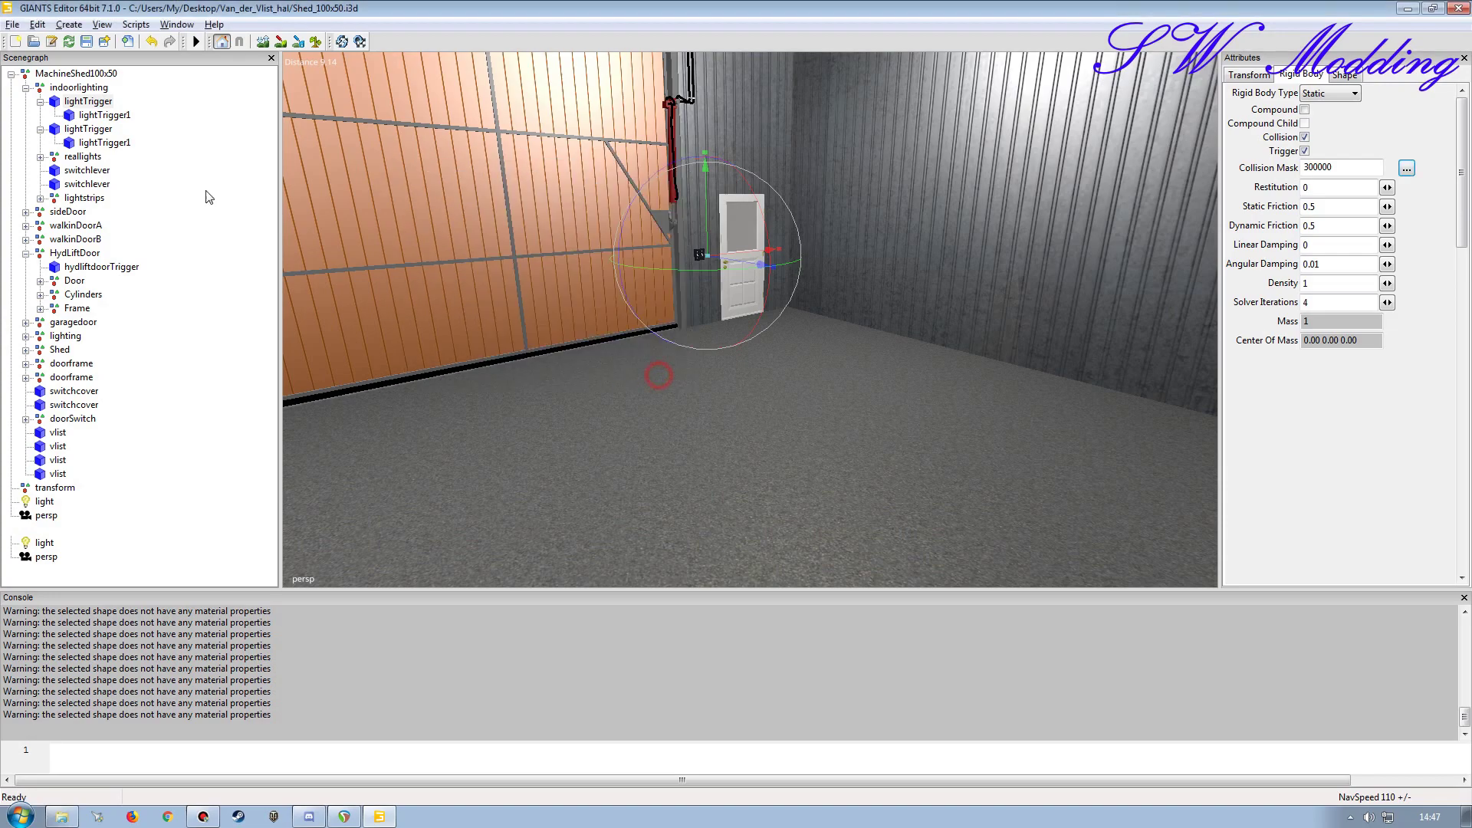
# Step: Make the new parent lightTrigger a rigid body trigger with only collision mask bits 20 and 21 set (hex 300000)
pyautogui.click(91, 130)
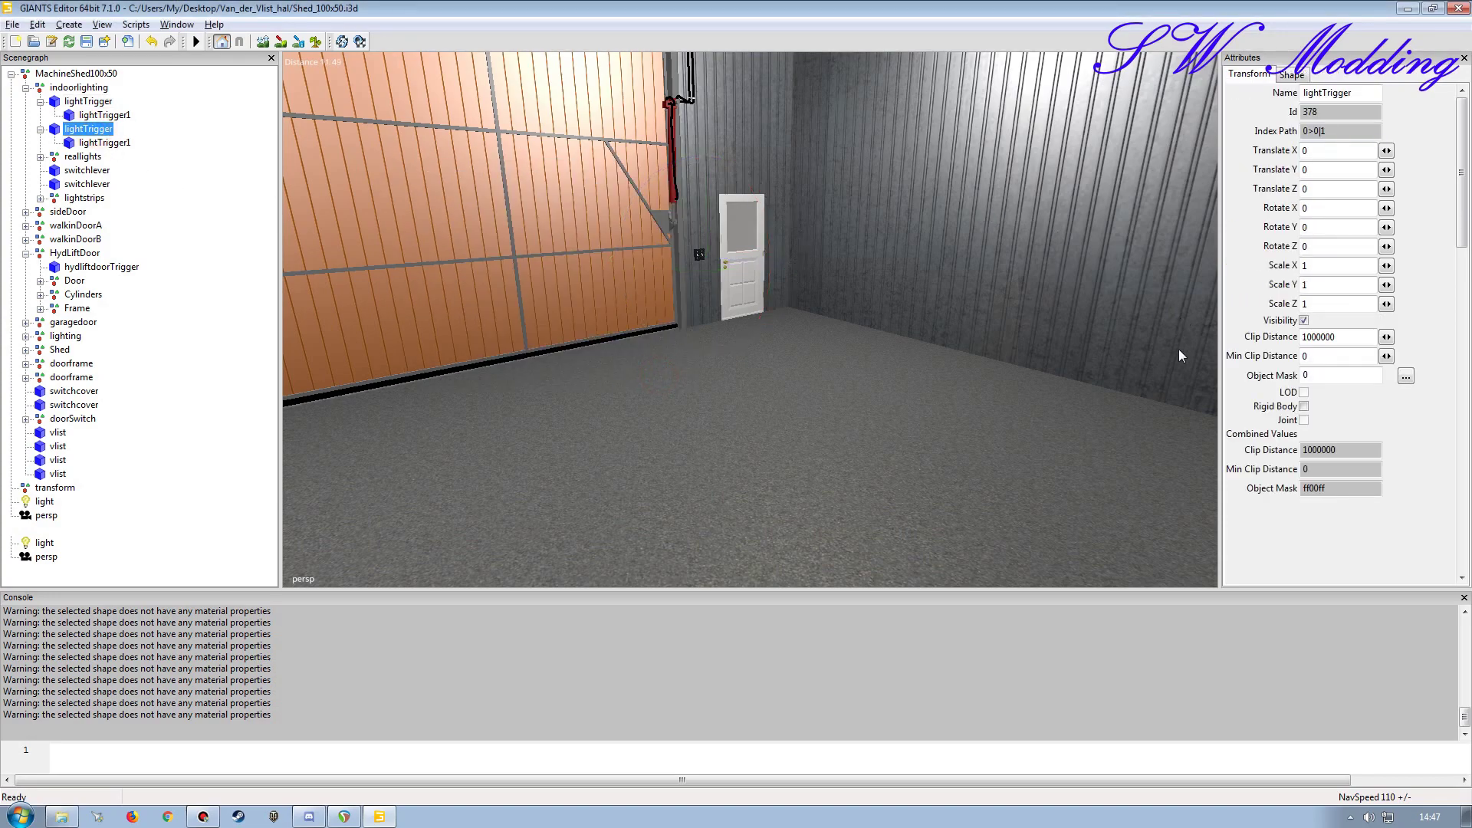
pyautogui.click(1304, 406)
pyautogui.click(1302, 73)
pyautogui.click(1305, 151)
pyautogui.click(1407, 168)
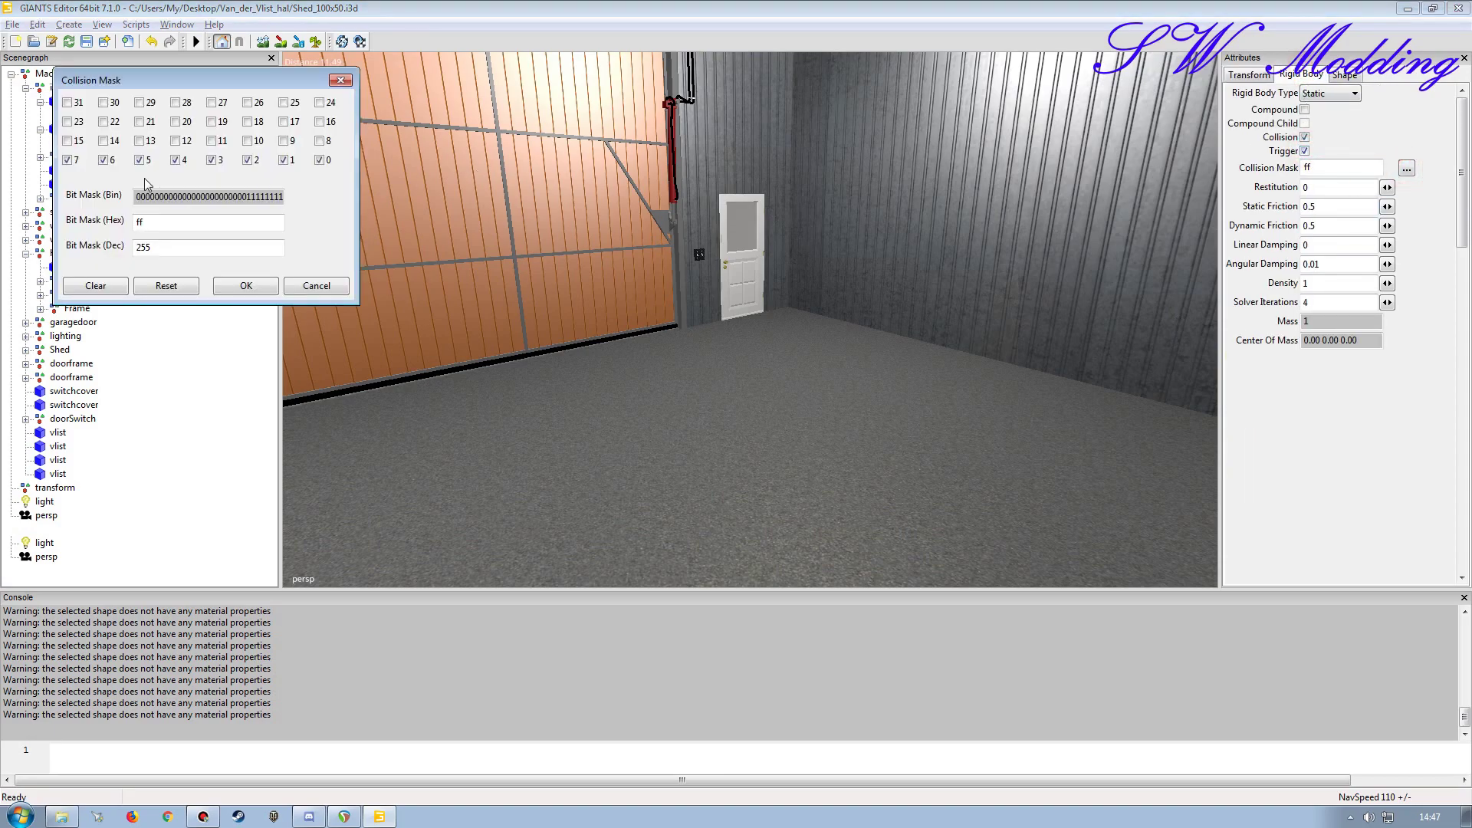
pyautogui.click(96, 286)
pyautogui.moveTo(151, 79); pyautogui.dragTo(468, 203)
pyautogui.click(491, 245)
pyautogui.click(456, 246)
pyautogui.doubleClick(512, 348)
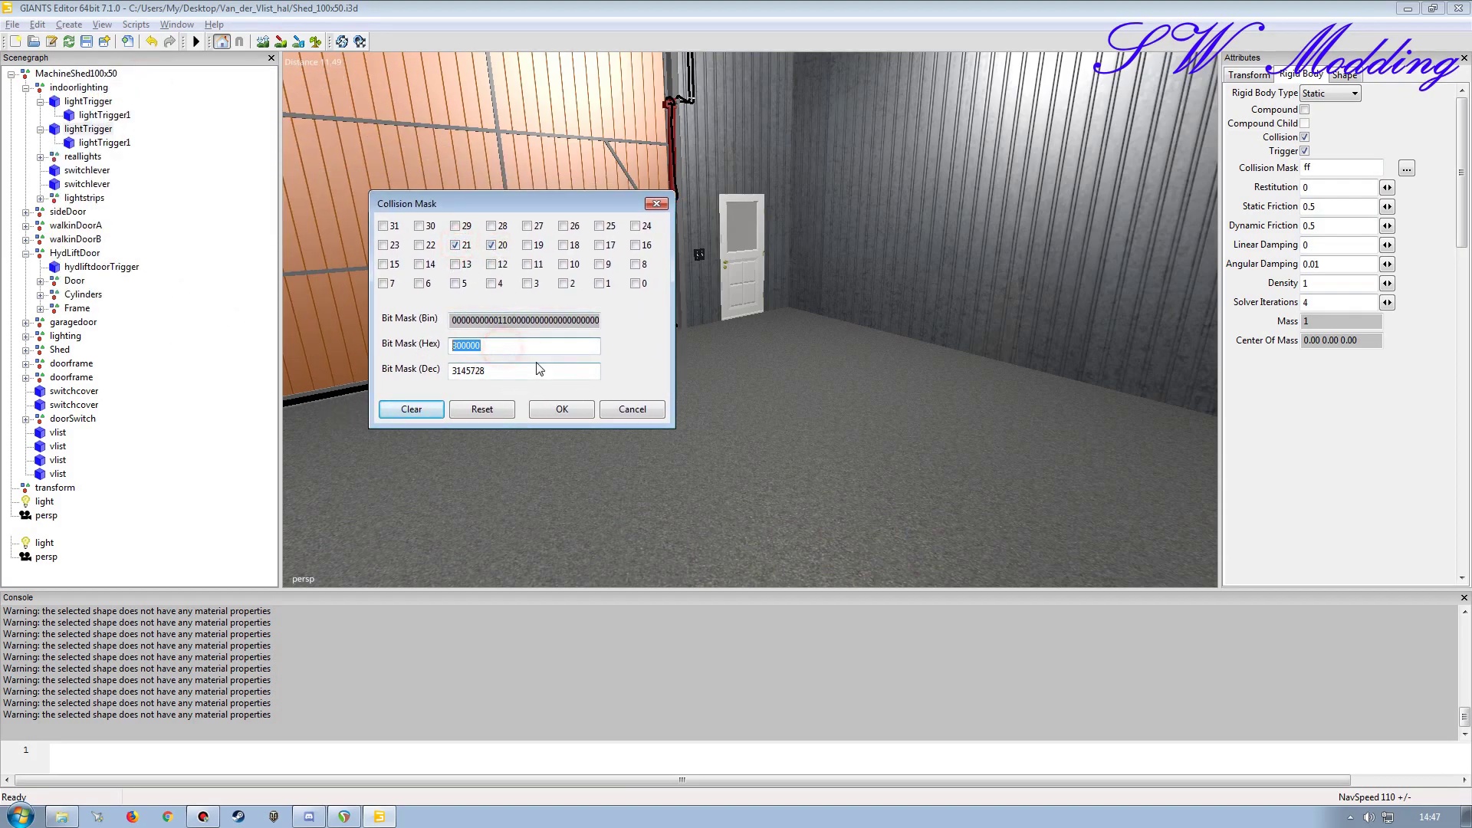
pyautogui.click(562, 411)
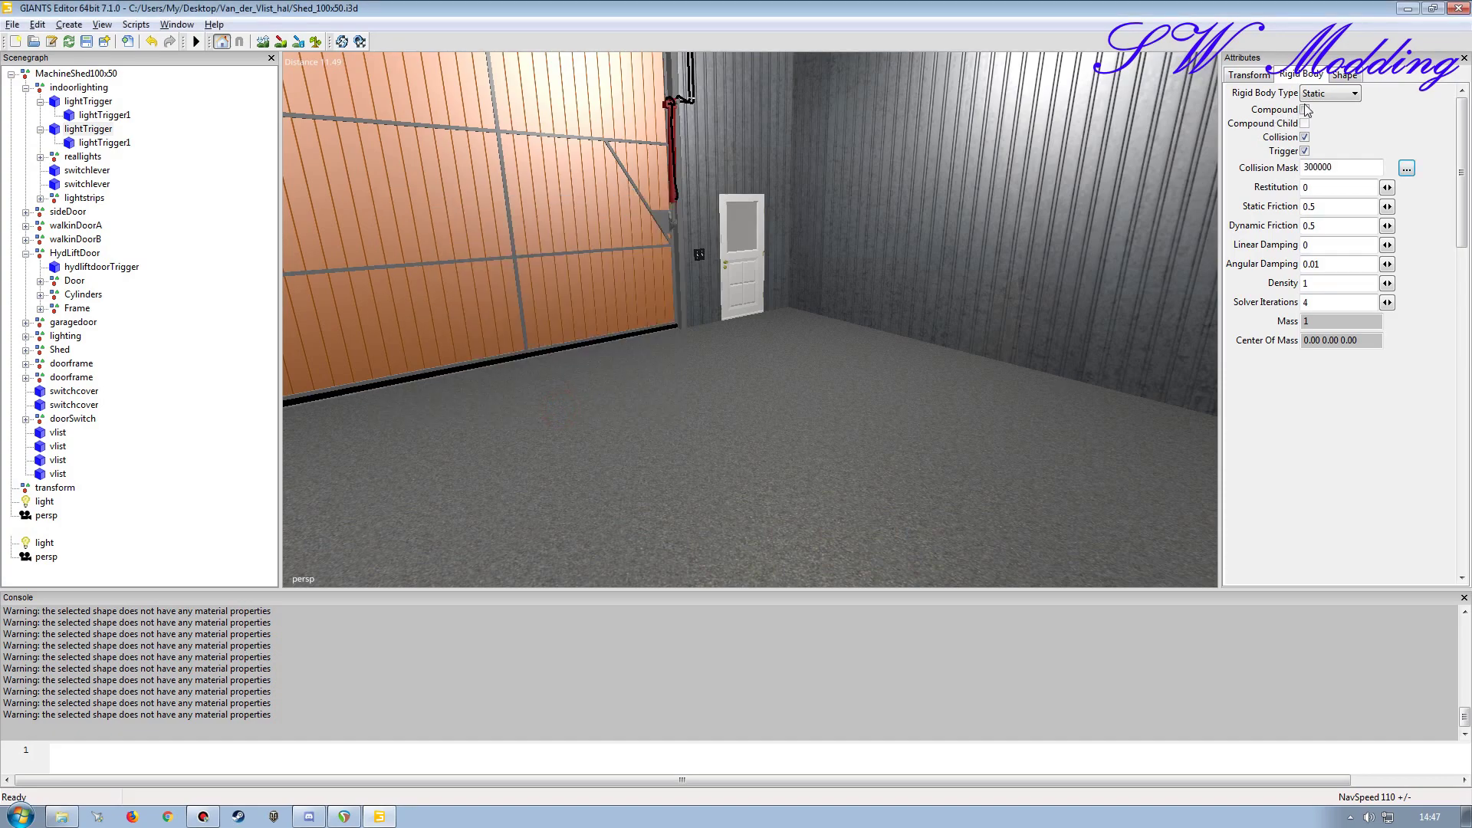
# Step: Enable Non Renderable and Distance Blending on the new parent lightTrigger's shape
pyautogui.click(1346, 74)
pyautogui.click(1320, 184)
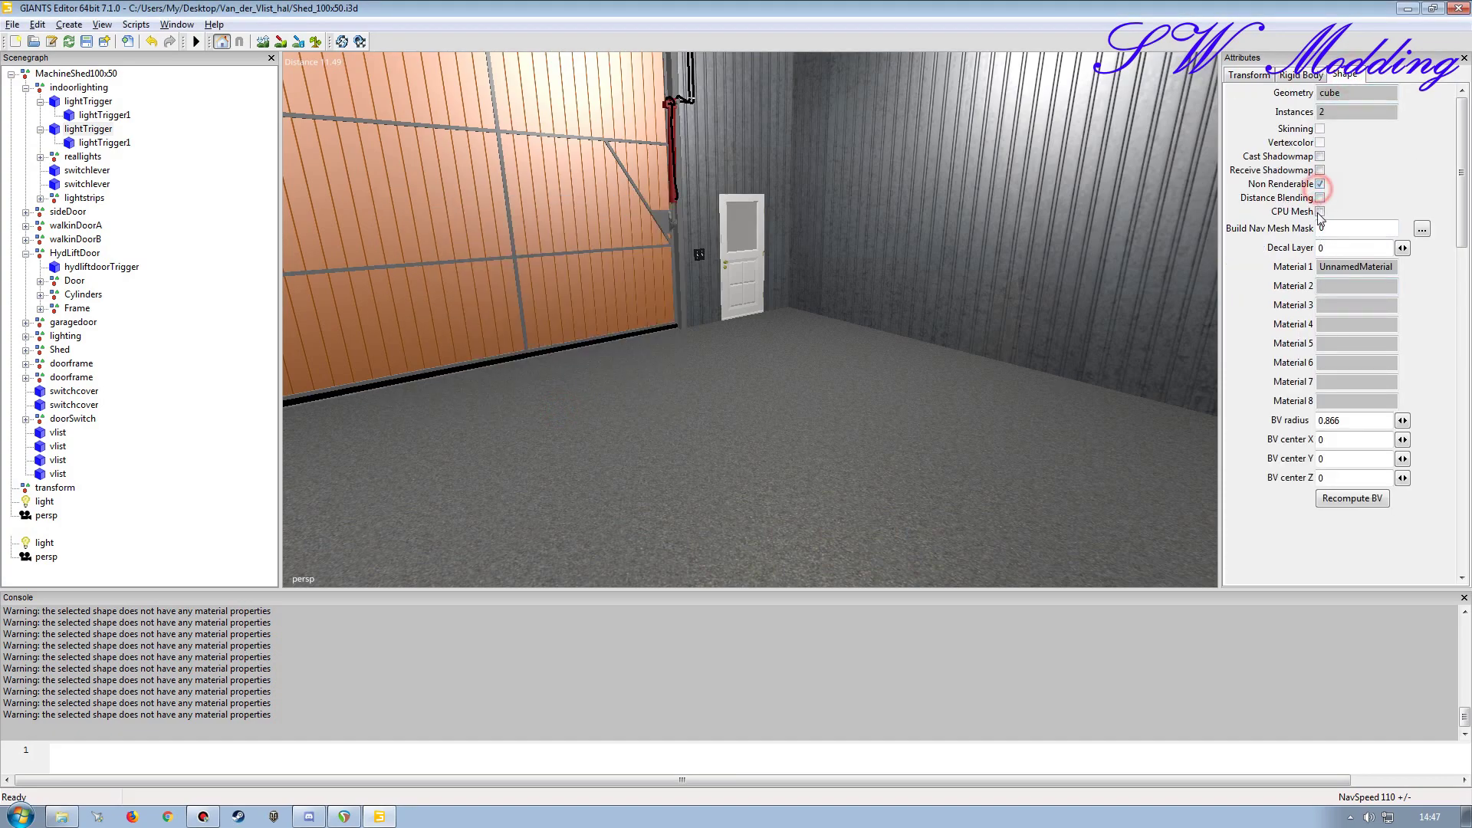
pyautogui.click(1320, 198)
pyautogui.click(1249, 74)
# Step: Make the new child lightTrigger1 a rigid body trigger with only collision mask bits 20 and 21 set (hex 300000)
pyautogui.click(108, 143)
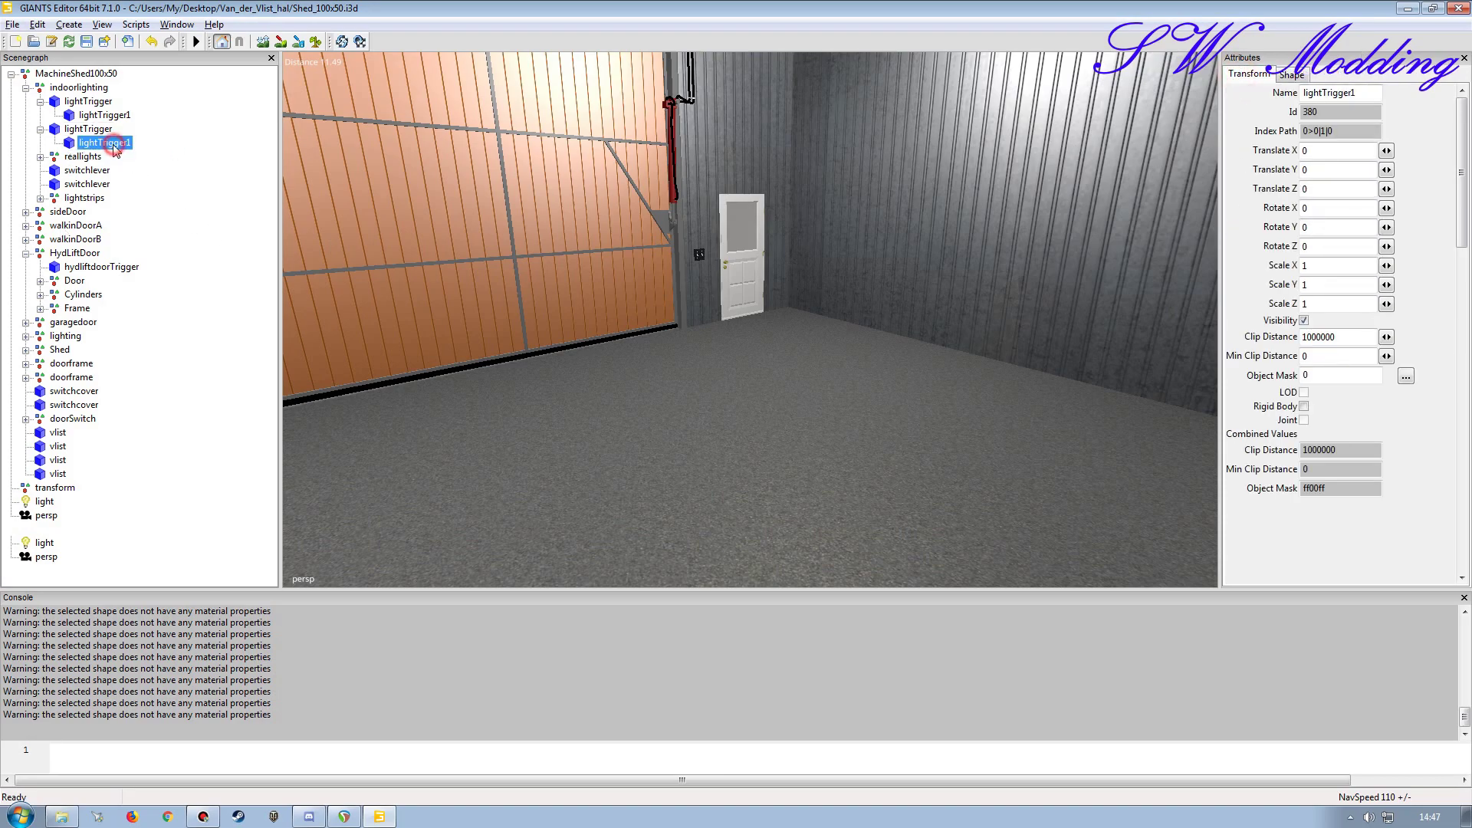
pyautogui.click(1304, 406)
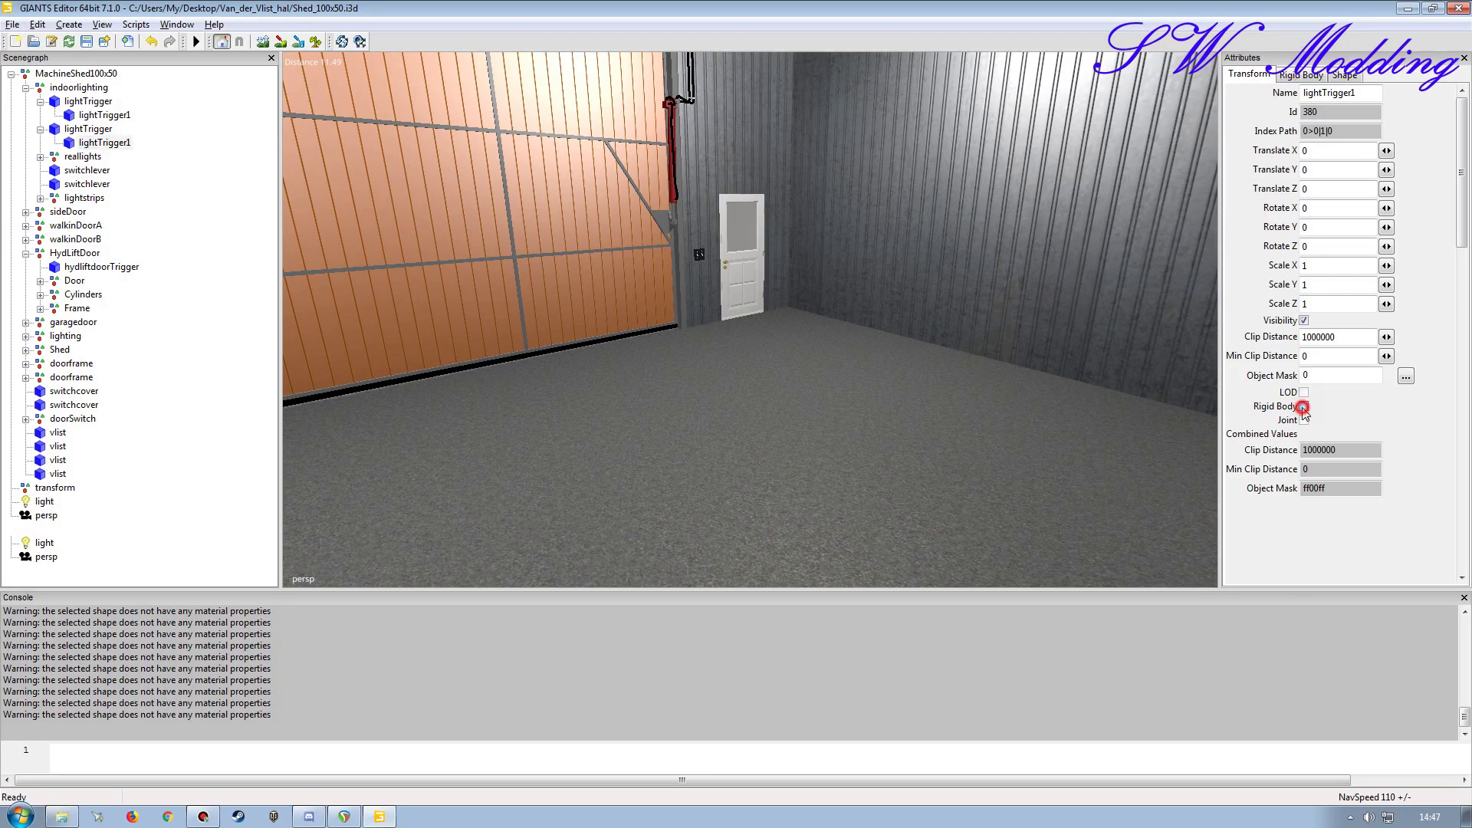
pyautogui.click(1296, 75)
pyautogui.click(1304, 151)
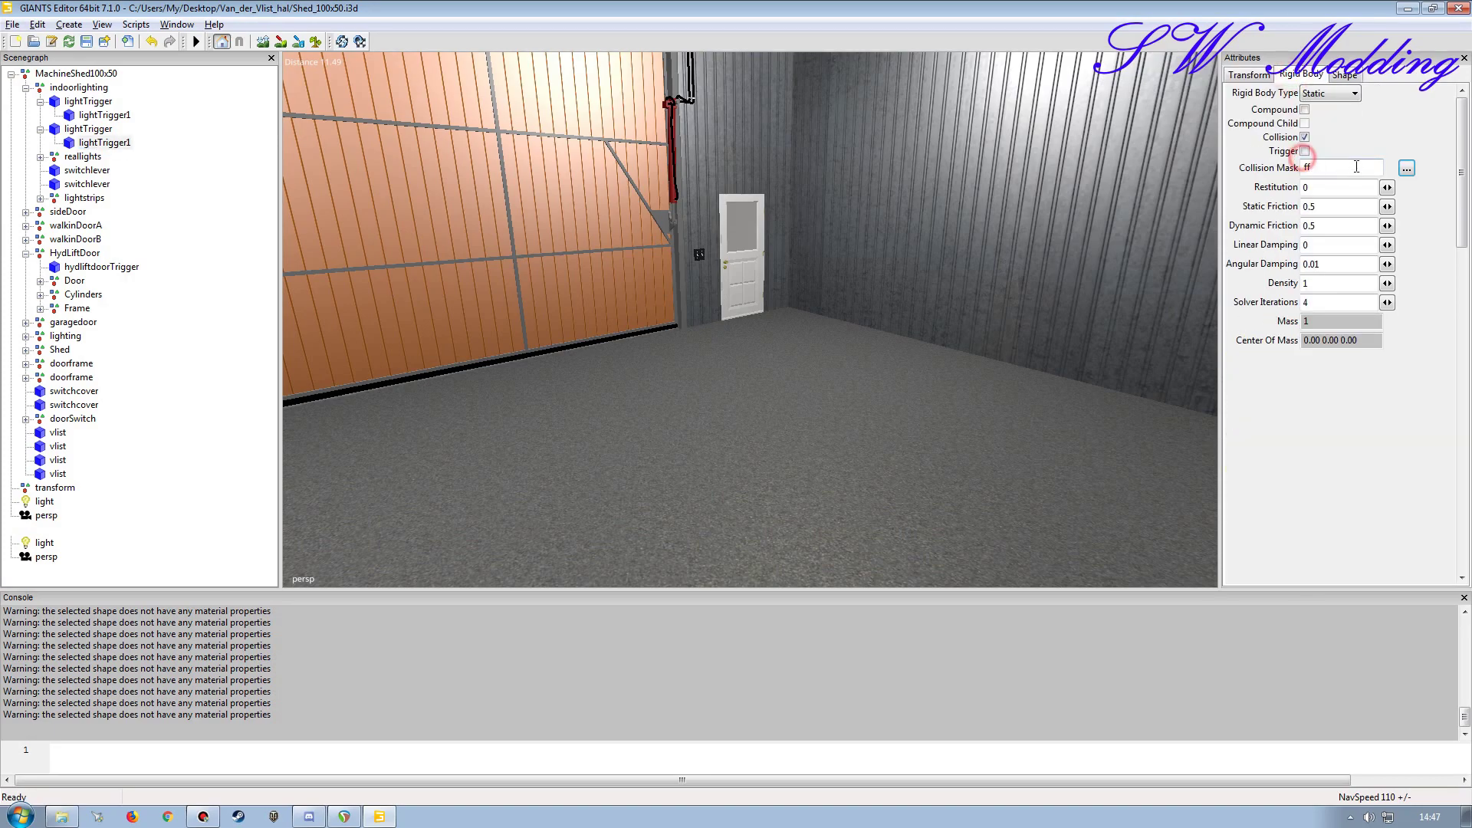
pyautogui.click(1406, 168)
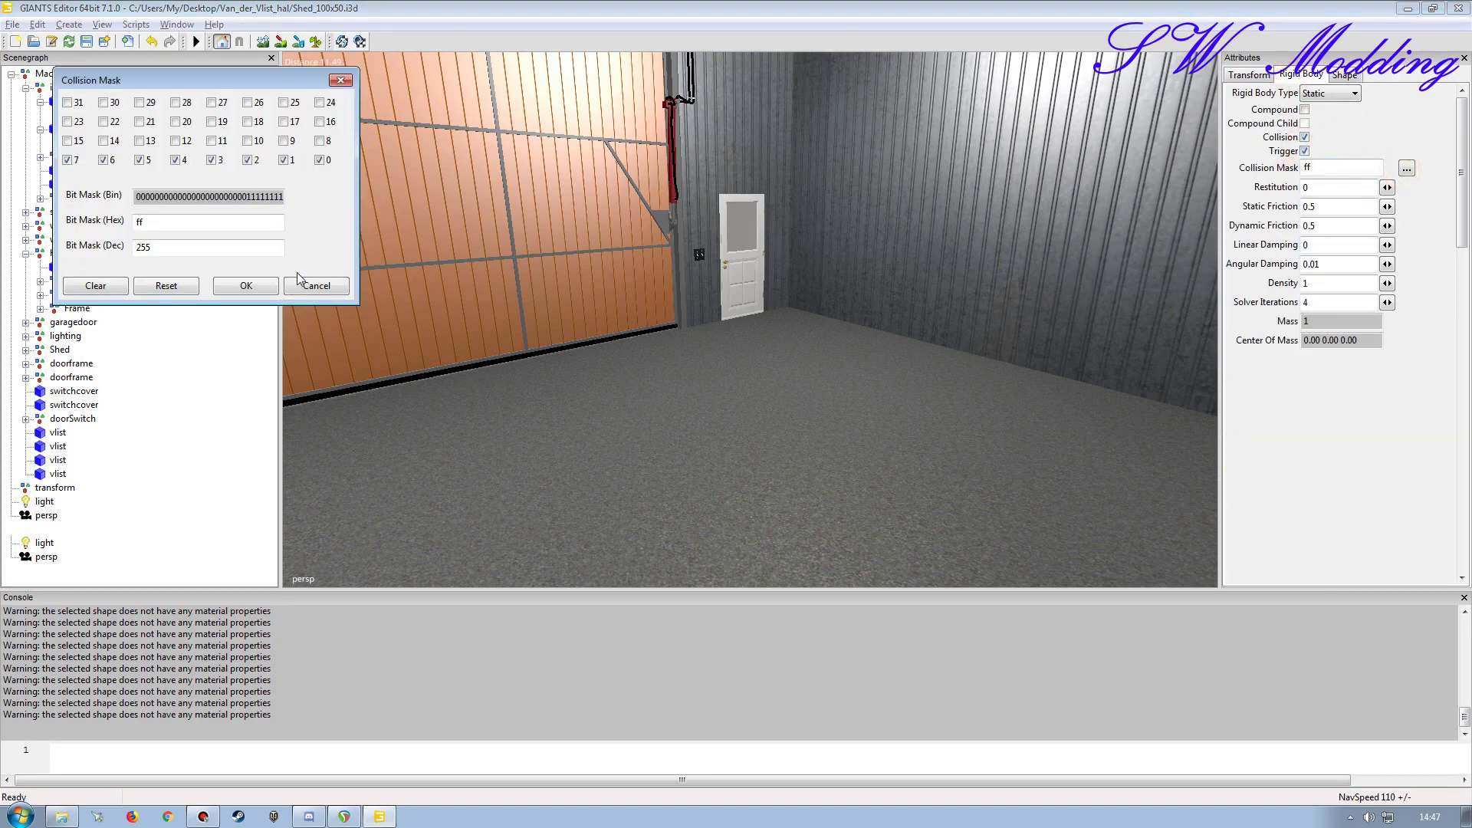
pyautogui.click(126, 286)
pyautogui.click(176, 121)
pyautogui.click(138, 122)
pyautogui.click(248, 287)
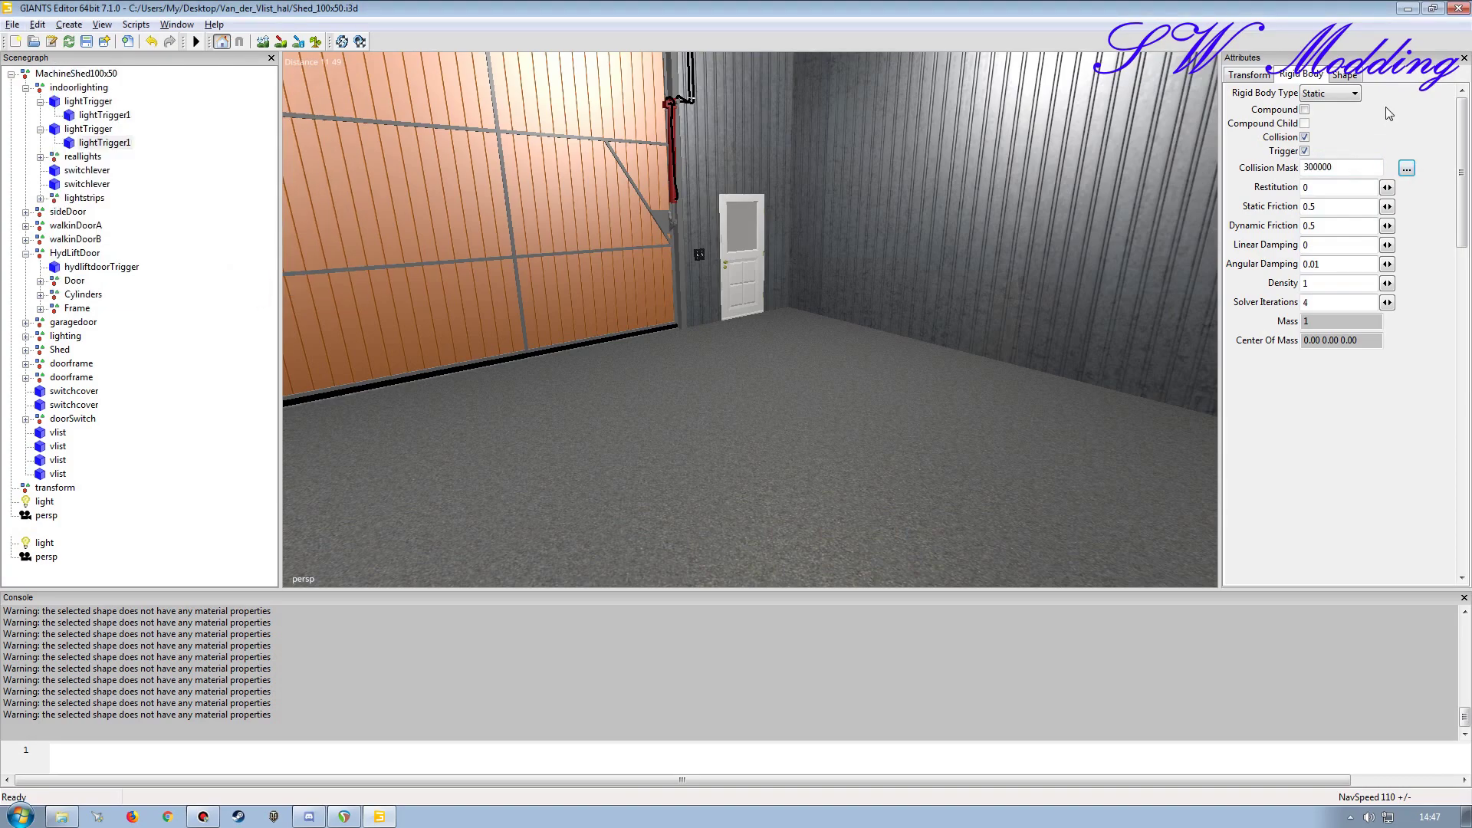
# Step: Enable Non Renderable and Distance Blending on the new child lightTrigger1's shape
pyautogui.click(1345, 74)
pyautogui.click(1320, 184)
pyautogui.click(1320, 198)
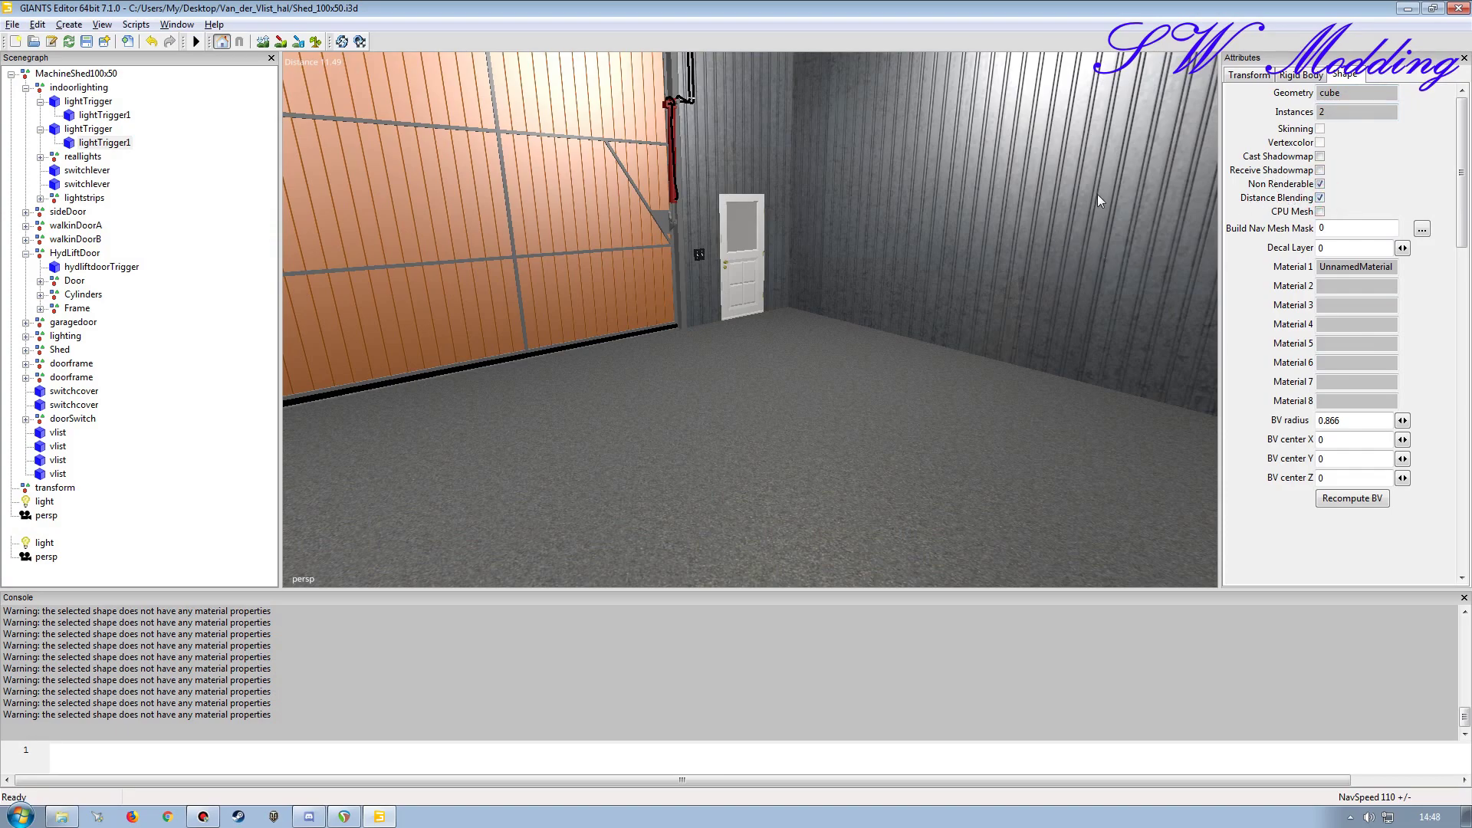
pyautogui.click(1233, 75)
# Step: Copy the original lightTrigger's position to the new parent lightTrigger: translate X 5.029, Y 1.7, Z -18.63
pyautogui.keyDown('alt'); pyautogui.moveTo(813, 372); pyautogui.dragTo(909, 413); pyautogui.keyUp('alt')
pyautogui.scroll(5, 931, 346)
pyautogui.keyDown('alt'); pyautogui.moveTo(931, 338); pyautogui.dragTo(542, 362); pyautogui.keyUp('alt')
pyautogui.scroll(1, 955, 320)
pyautogui.scroll(-3, 950, 324)
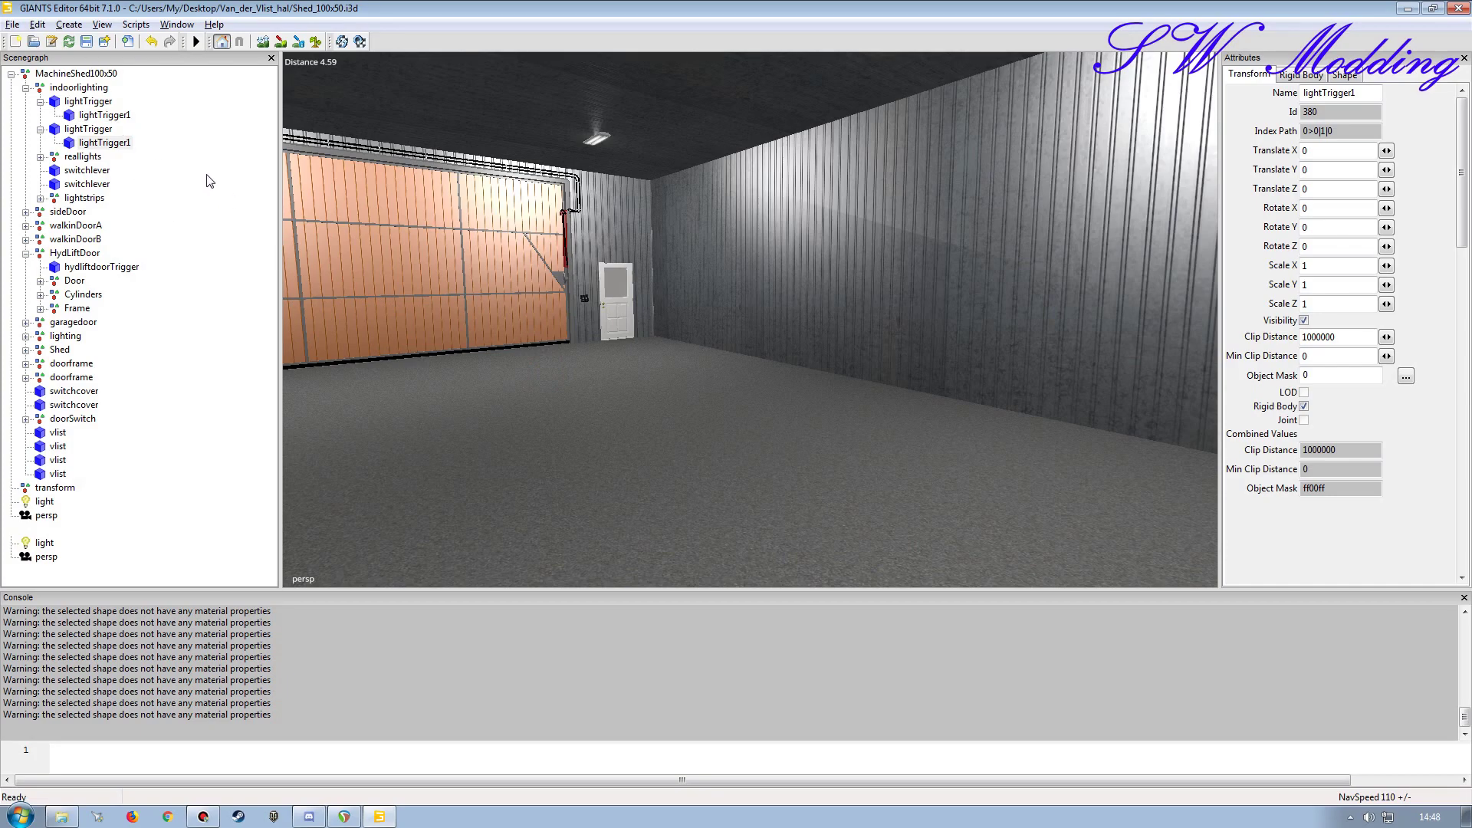
pyautogui.click(89, 102)
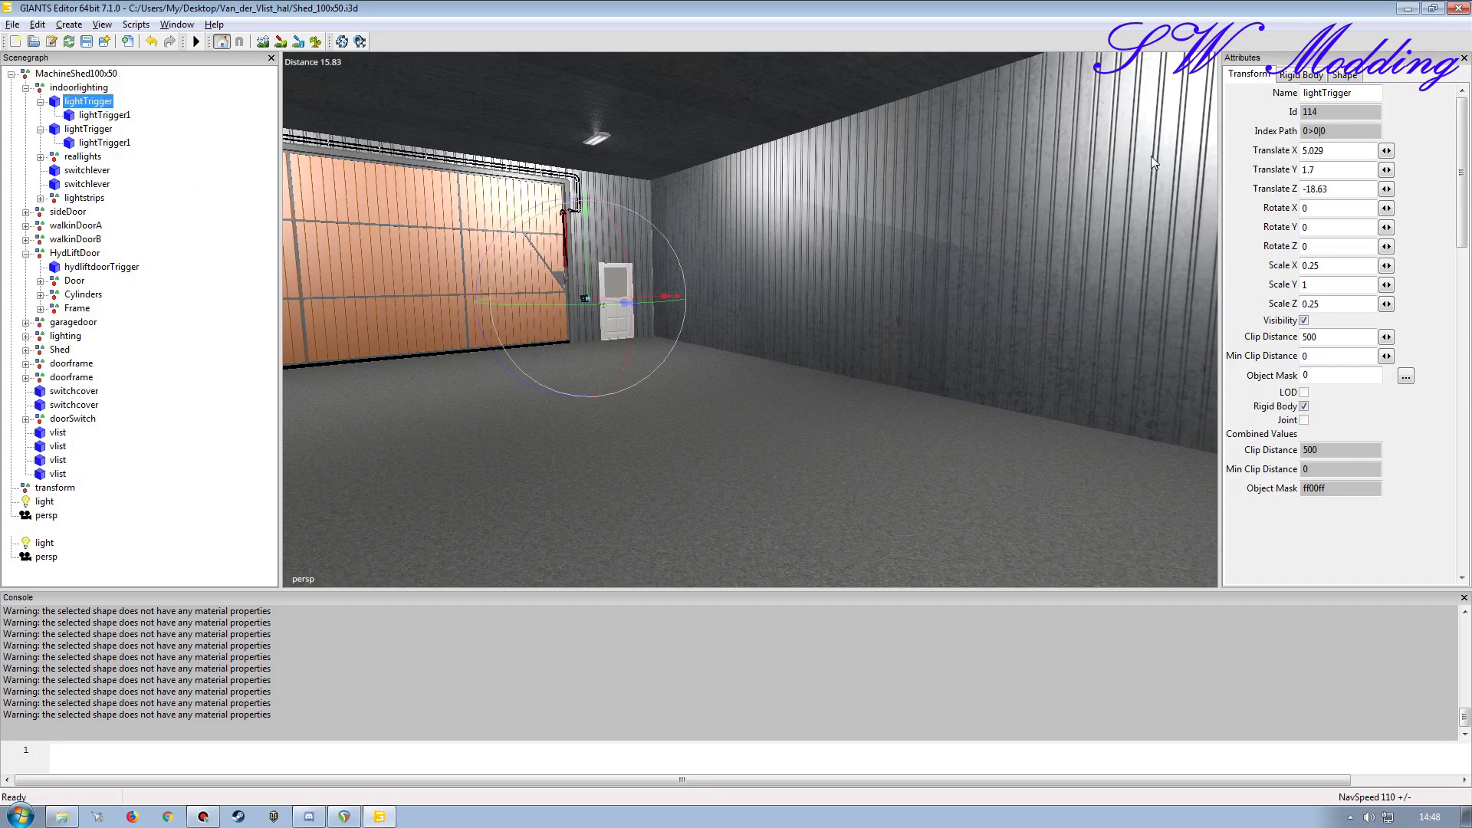
pyautogui.click(1335, 150)
pyautogui.click(98, 131)
pyautogui.click(1322, 150)
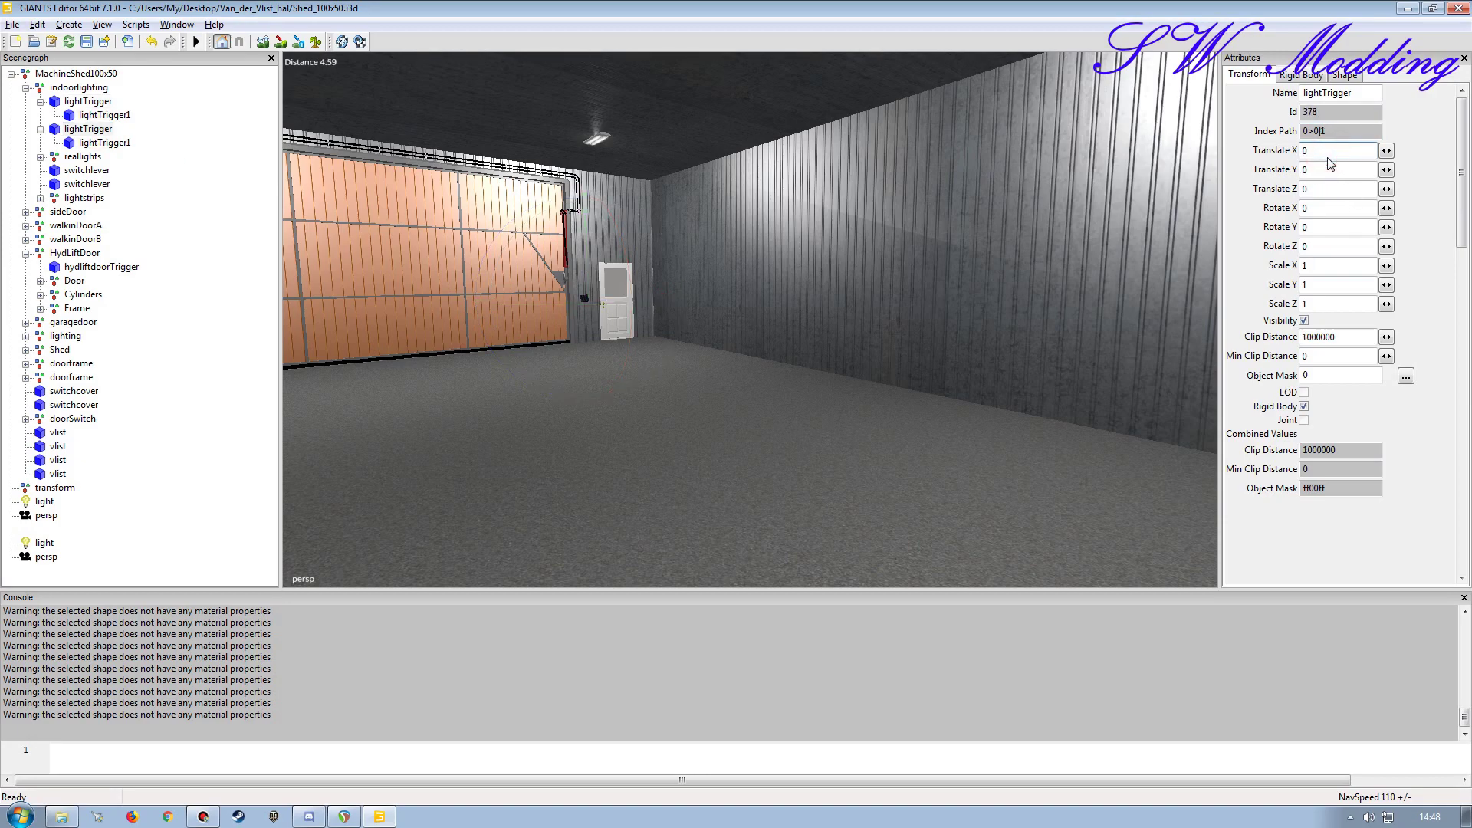
pyautogui.write('5.029 1.7 -18.63')
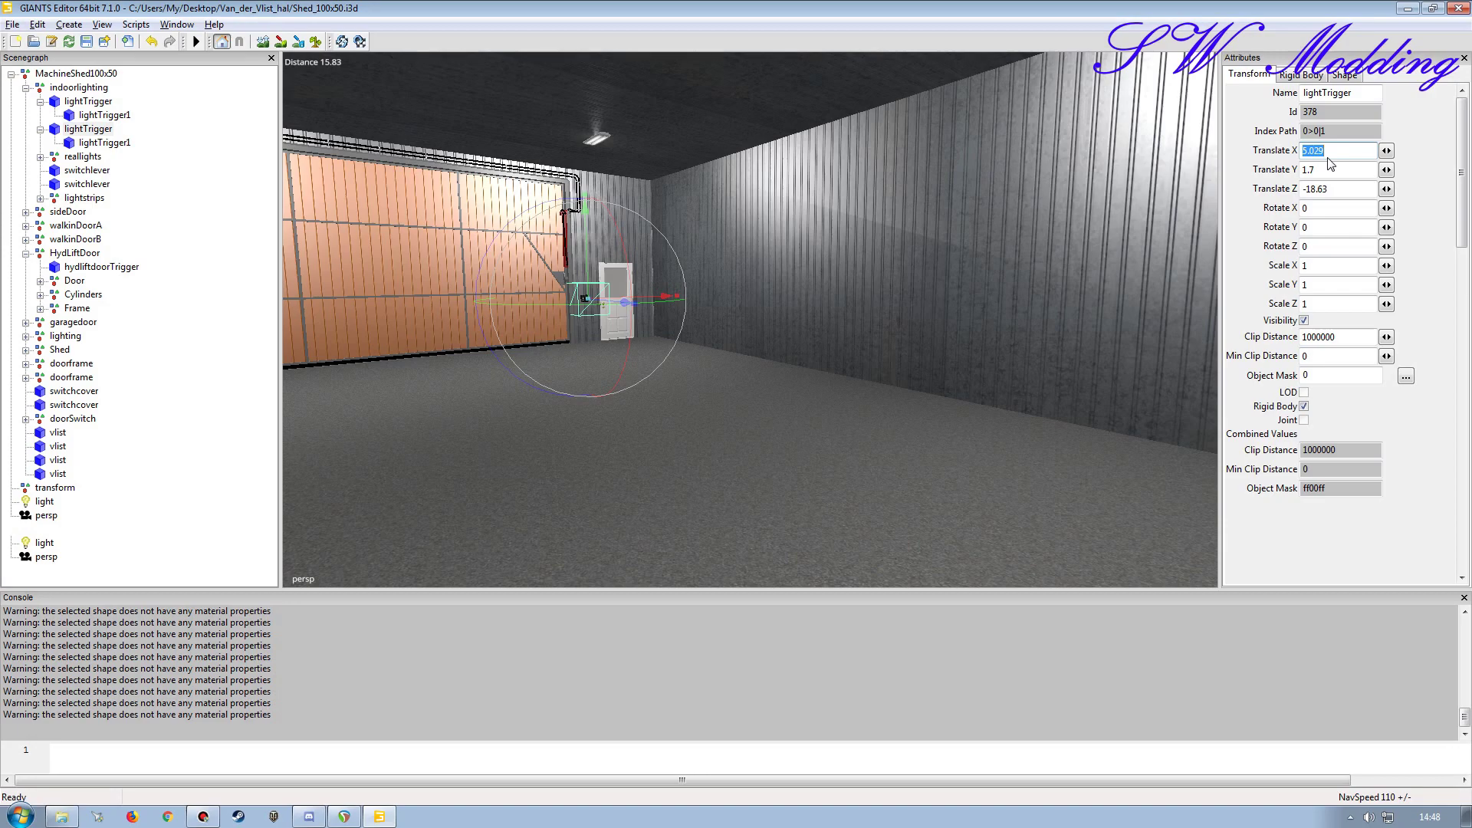
# Step: Copy the original lightTrigger's X scale and set the new parent lightTrigger's Scale X and Scale Z to 0.25
pyautogui.keyDown('alt'); pyautogui.moveTo(503, 310); pyautogui.dragTo(638, 388); pyautogui.keyUp('alt')
pyautogui.scroll(5, 499, 365)
pyautogui.scroll(5, 516, 370)
pyautogui.scroll(-5, 674, 375)
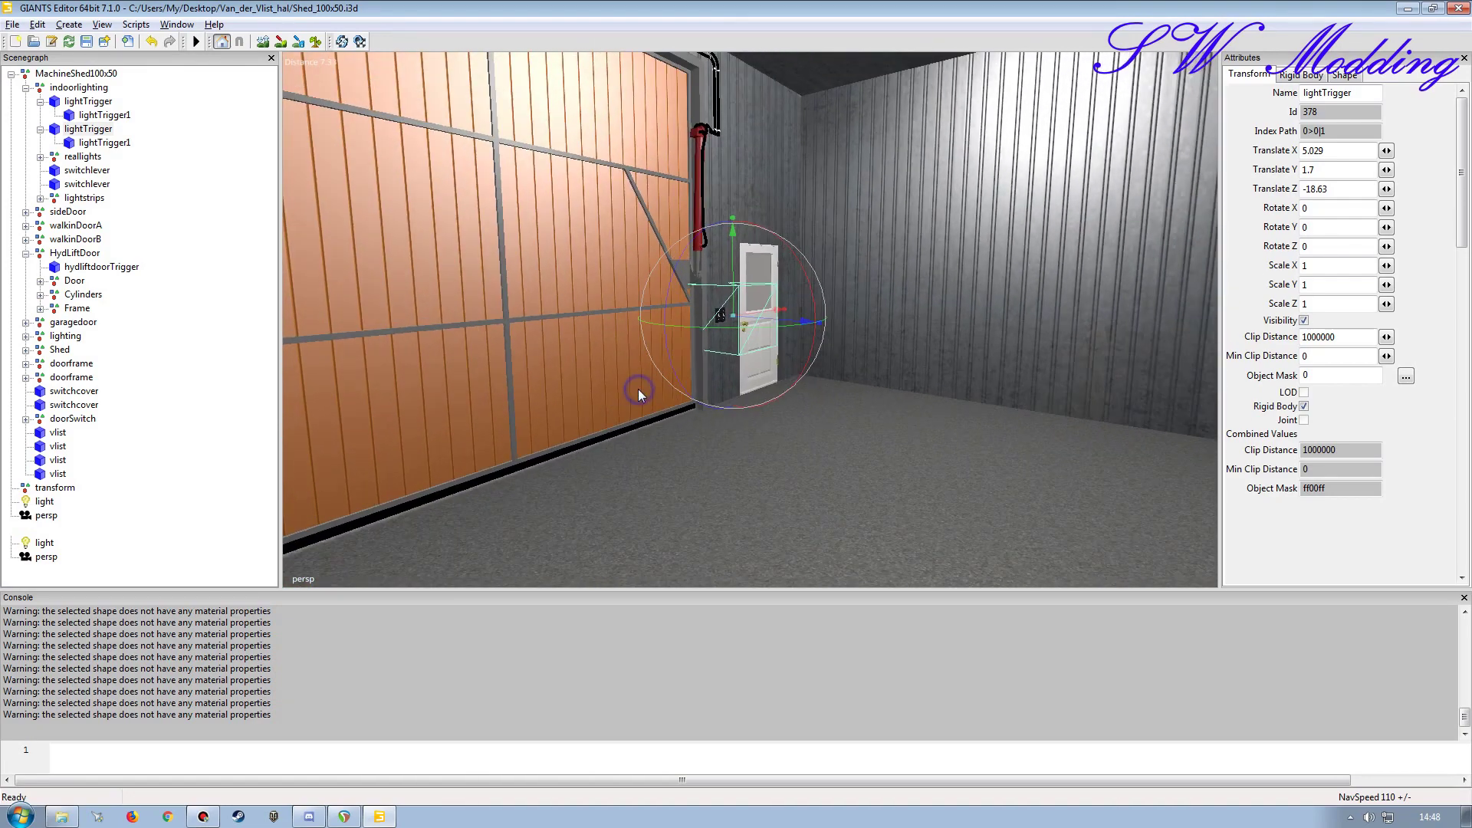
pyautogui.click(89, 102)
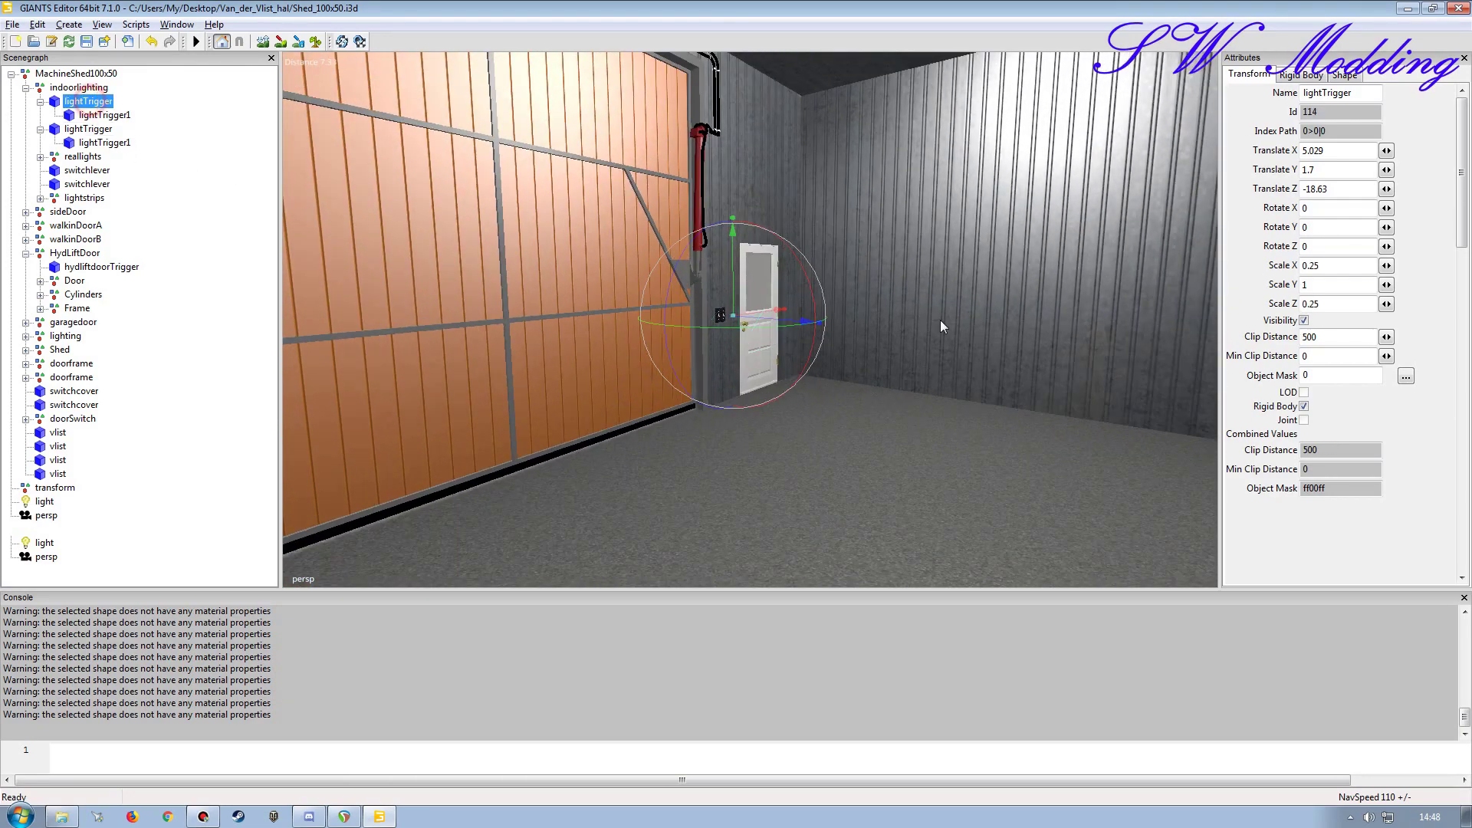
pyautogui.doubleClick(1350, 269)
pyautogui.hotkey('ctrl', 'c')
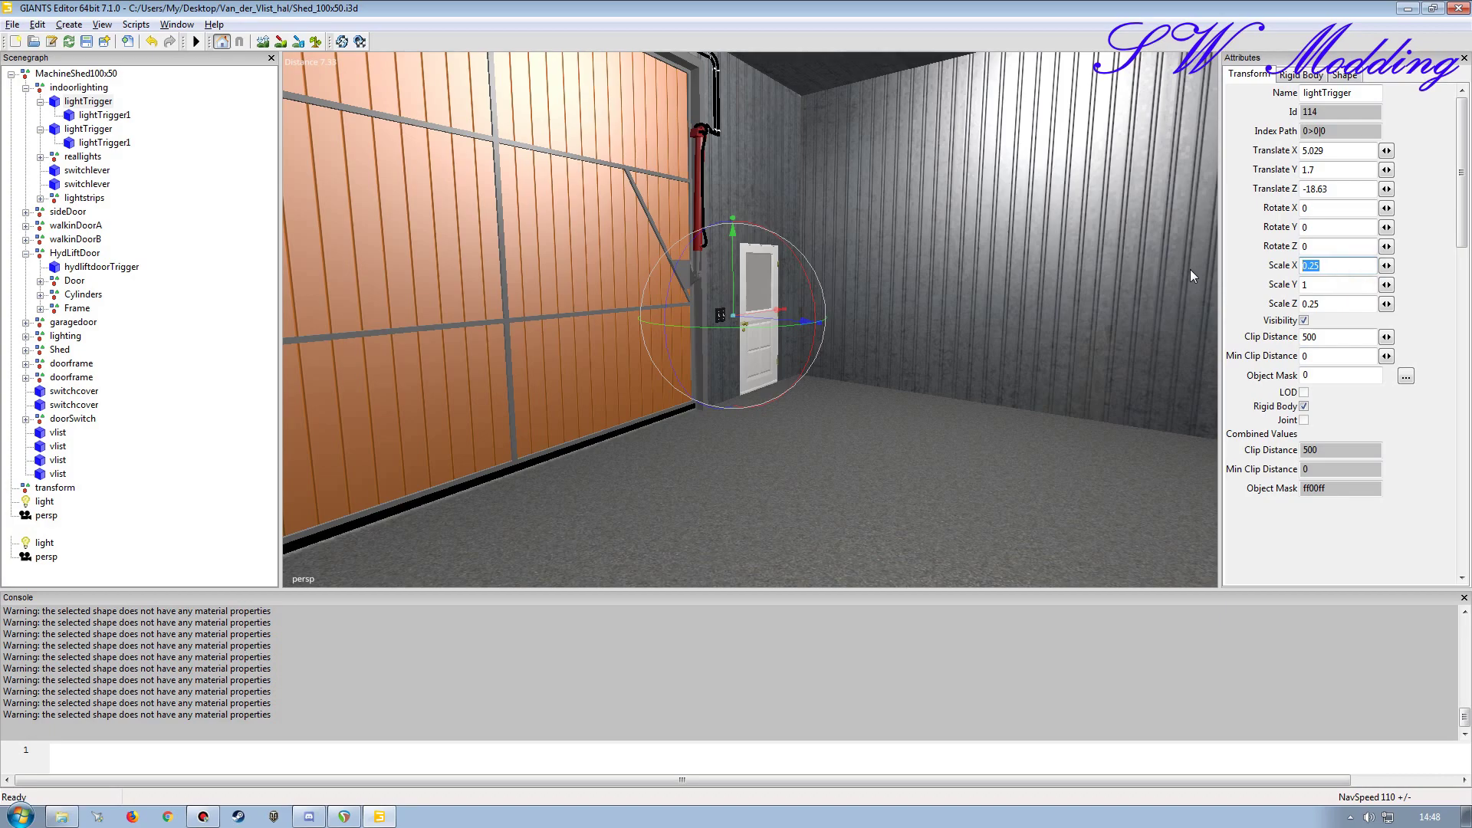
pyautogui.click(86, 129)
pyautogui.doubleClick(1342, 266)
pyautogui.hotkey('ctrl', 'v')
pyautogui.doubleClick(1340, 304)
pyautogui.hotkey('ctrl', 'v')
pyautogui.keyDown('alt'); pyautogui.moveTo(815, 397); pyautogui.dragTo(734, 388); pyautogui.keyUp('alt')
pyautogui.scroll(3, 847, 381)
pyautogui.scroll(4, 836, 391)
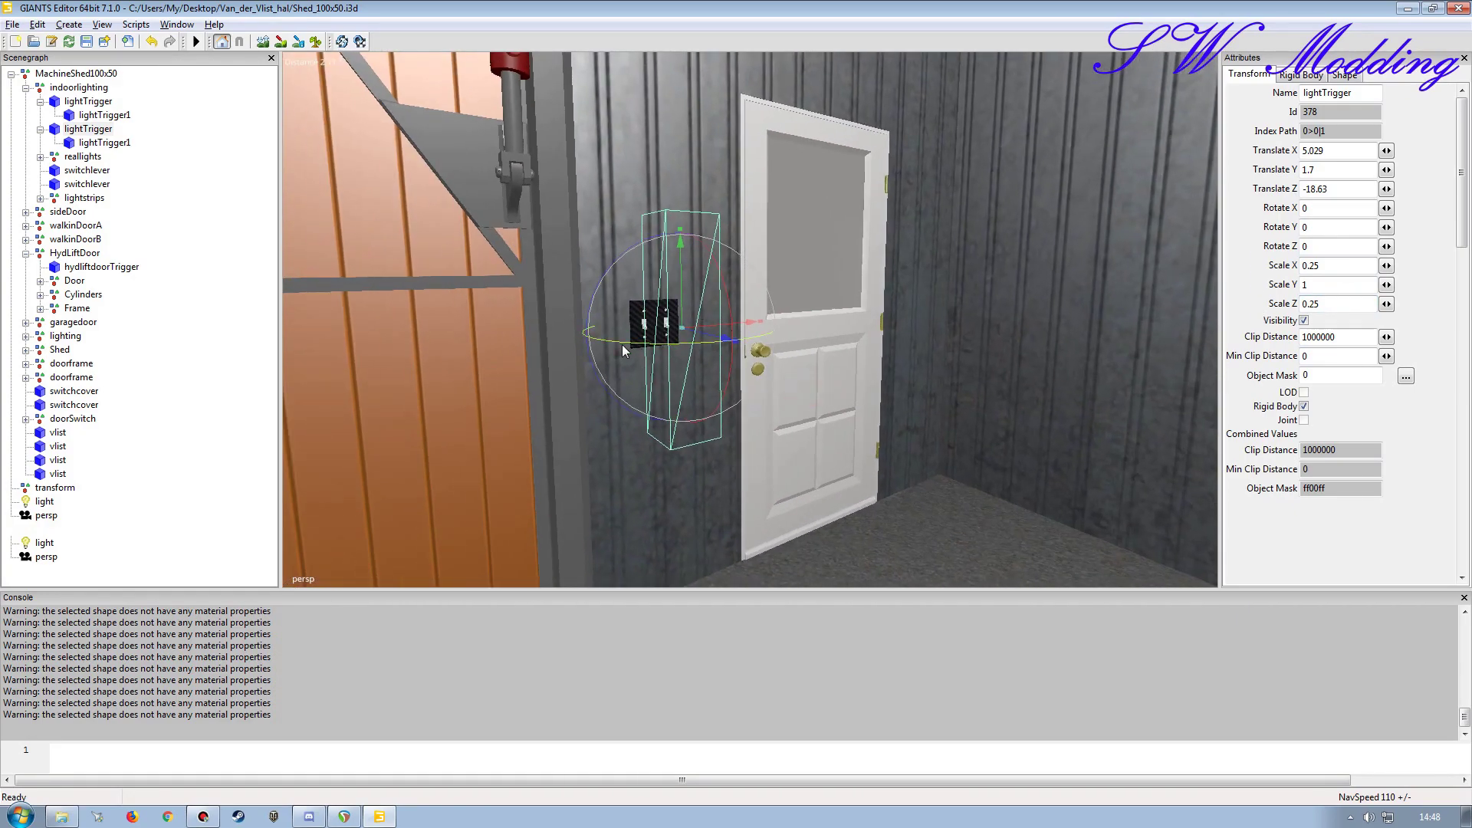
# Step: Examine where the new child lightTrigger1 sits relative to the light switches and doors of the shed
pyautogui.keyDown('alt'); pyautogui.moveTo(739, 489); pyautogui.dragTo(1166, 460); pyautogui.keyUp('alt')
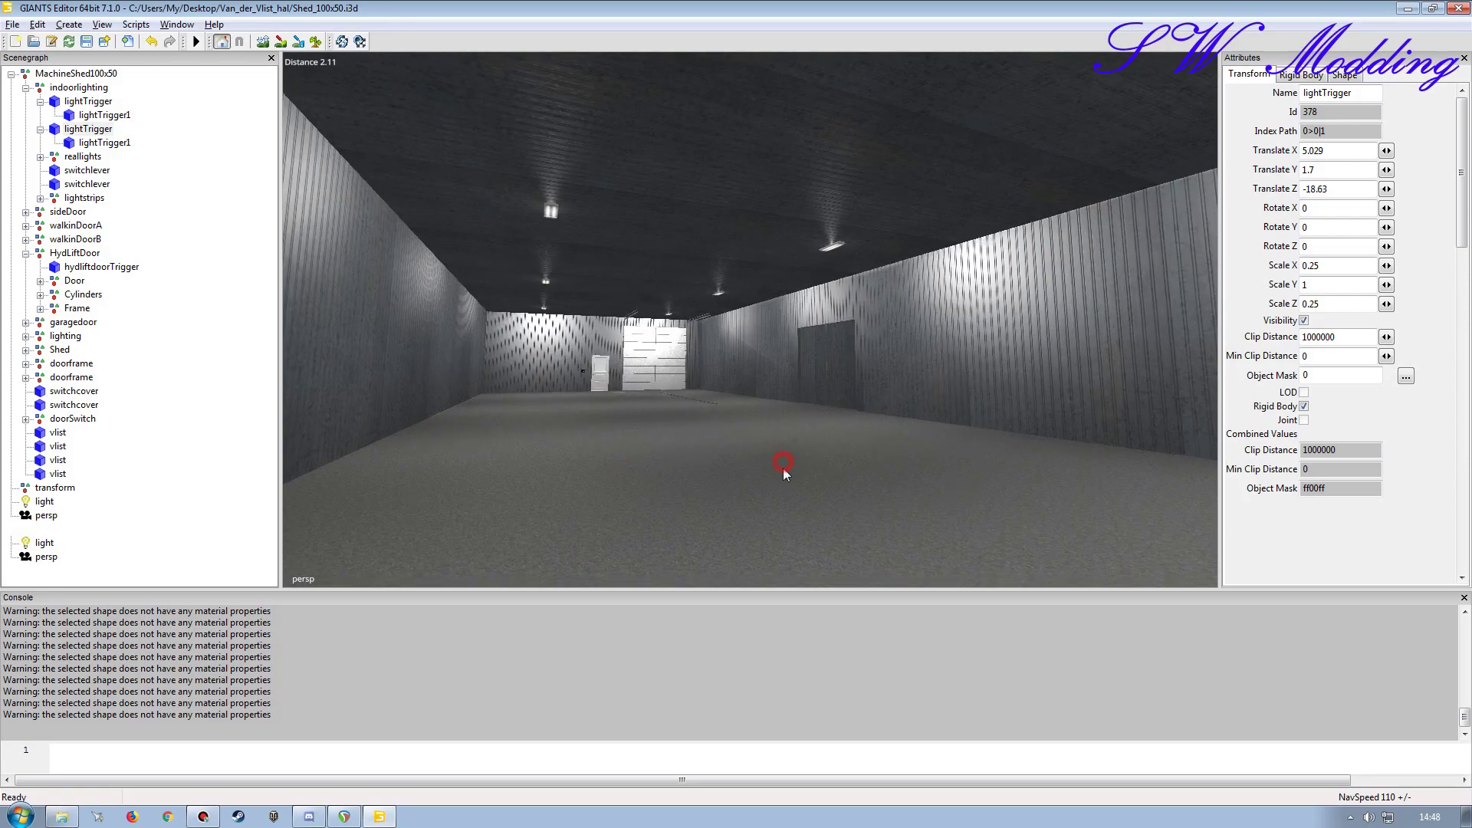
pyautogui.keyDown('alt'); pyautogui.moveTo(784, 464); pyautogui.dragTo(779, 474); pyautogui.keyUp('alt')
pyautogui.click(105, 143)
pyautogui.keyDown('alt'); pyautogui.moveTo(607, 417); pyautogui.dragTo(556, 430); pyautogui.keyUp('alt')
pyautogui.keyDown('alt'); pyautogui.moveTo(708, 437); pyautogui.dragTo(622, 449, button='right'); pyautogui.keyUp('alt')
pyautogui.keyDown('alt'); pyautogui.moveTo(615, 445); pyautogui.dragTo(595, 467); pyautogui.keyUp('alt')
pyautogui.keyDown('alt'); pyautogui.moveTo(595, 467); pyautogui.dragTo(631, 436, button='right'); pyautogui.keyUp('alt')
pyautogui.keyDown('alt'); pyautogui.moveTo(630, 435); pyautogui.dragTo(659, 394); pyautogui.keyUp('alt')
pyautogui.keyDown('alt'); pyautogui.moveTo(659, 393); pyautogui.dragTo(660, 371, button='right'); pyautogui.keyUp('alt')
pyautogui.keyDown('alt'); pyautogui.moveTo(659, 370); pyautogui.dragTo(630, 427); pyautogui.keyUp('alt')
pyautogui.keyDown('alt'); pyautogui.moveTo(630, 427); pyautogui.dragTo(623, 395, button='right'); pyautogui.keyUp('alt')
pyautogui.keyDown('alt'); pyautogui.moveTo(623, 395); pyautogui.dragTo(600, 429); pyautogui.keyUp('alt')
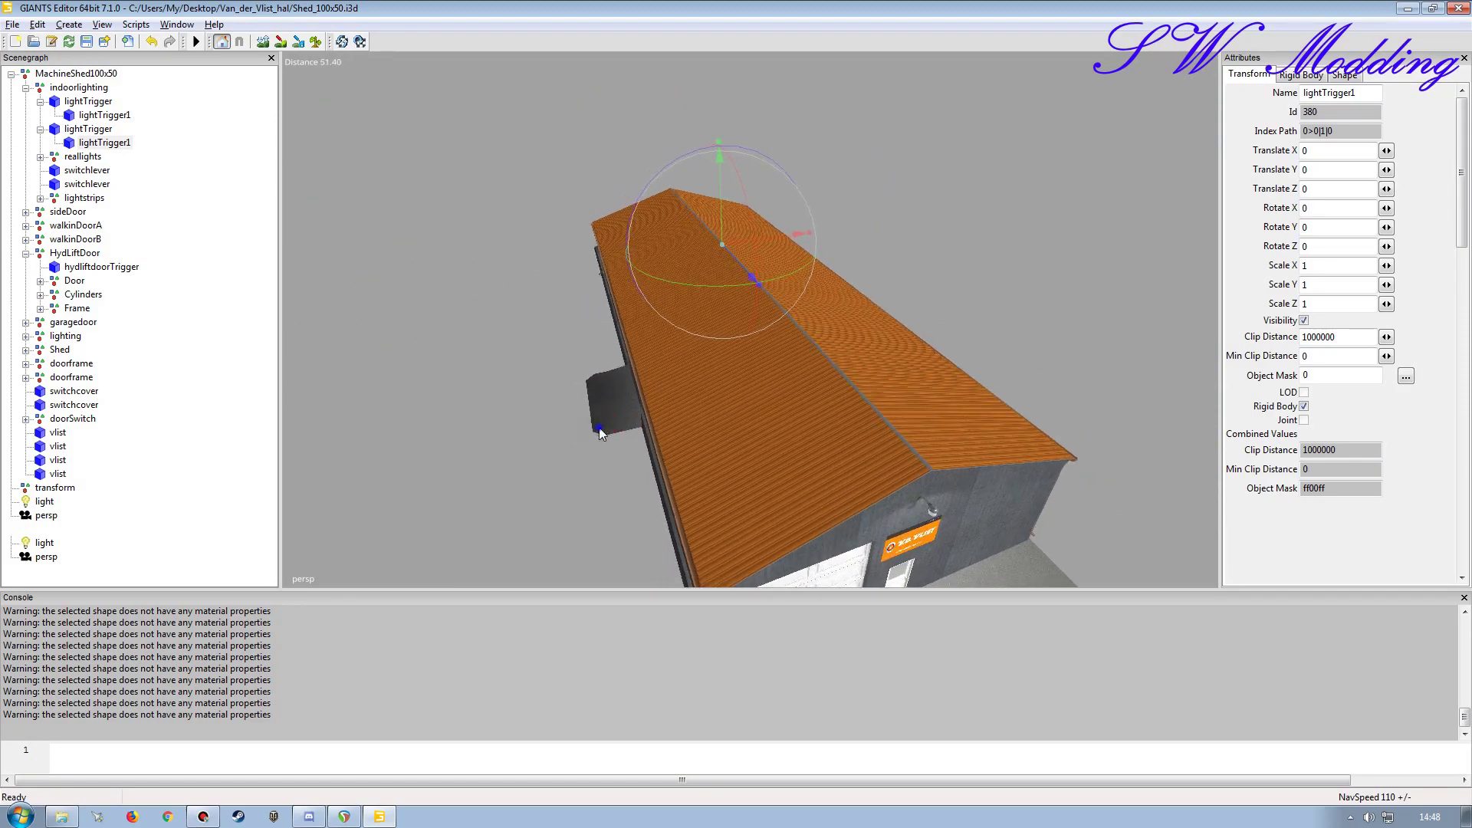
pyautogui.keyDown('alt'); pyautogui.moveTo(601, 430); pyautogui.dragTo(601, 402, button='right'); pyautogui.keyUp('alt')
pyautogui.keyDown('alt'); pyautogui.moveTo(592, 409); pyautogui.dragTo(570, 399); pyautogui.keyUp('alt')
pyautogui.keyDown('alt'); pyautogui.moveTo(570, 398); pyautogui.dragTo(572, 388, button='right'); pyautogui.keyUp('alt')
pyautogui.keyDown('alt'); pyautogui.moveTo(573, 388); pyautogui.dragTo(572, 407); pyautogui.keyUp('alt')
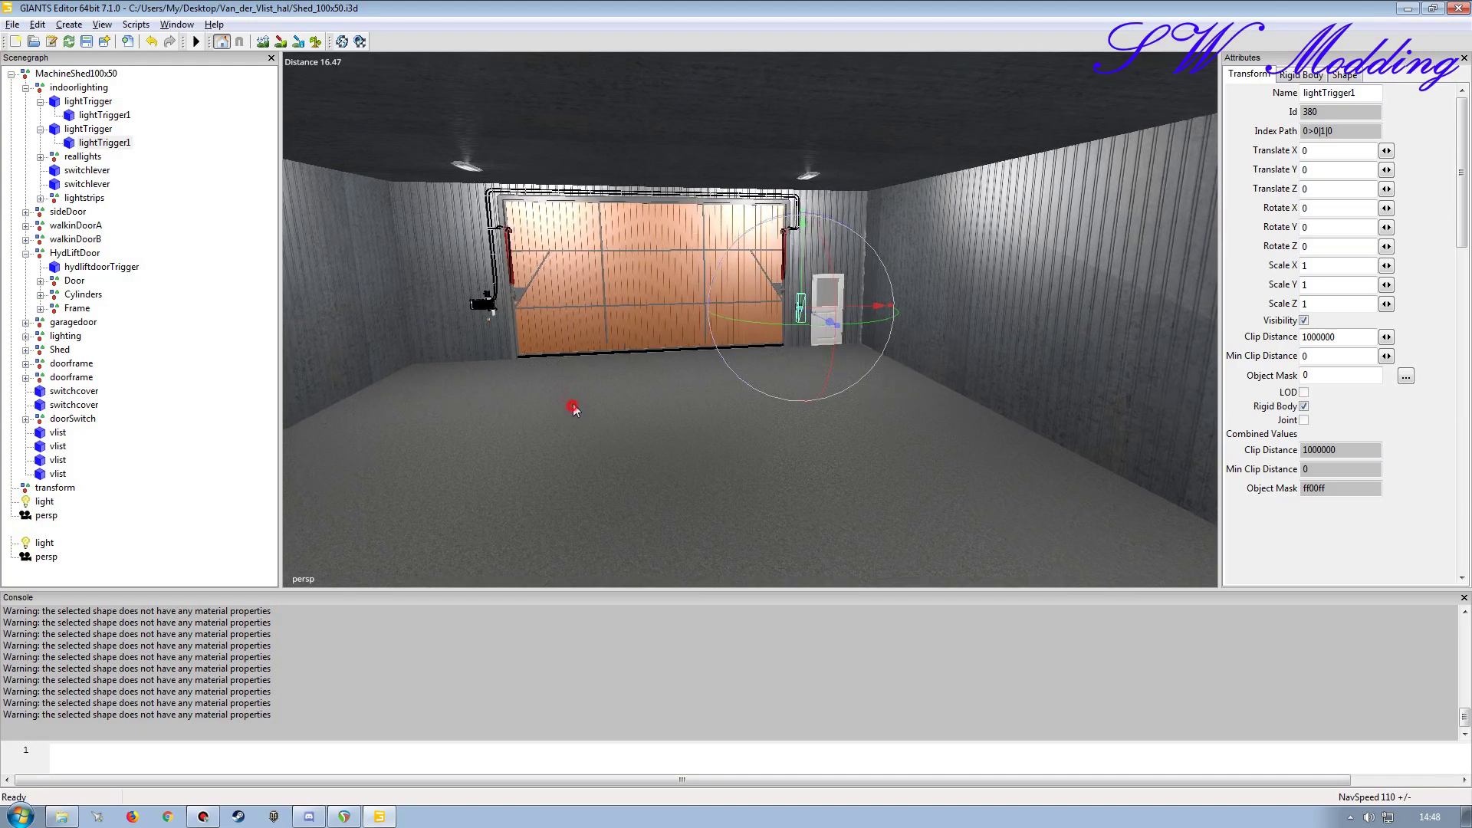
pyautogui.keyDown('alt'); pyautogui.moveTo(572, 407); pyautogui.dragTo(578, 382, button='right'); pyautogui.keyUp('alt')
pyautogui.keyDown('alt'); pyautogui.moveTo(578, 382); pyautogui.dragTo(543, 378); pyautogui.keyUp('alt')
# Step: Copy the original lightTrigger1's position to the new child lightTrigger1: translate X -15.268, Y 0.035, Z 149.565
pyautogui.click(107, 115)
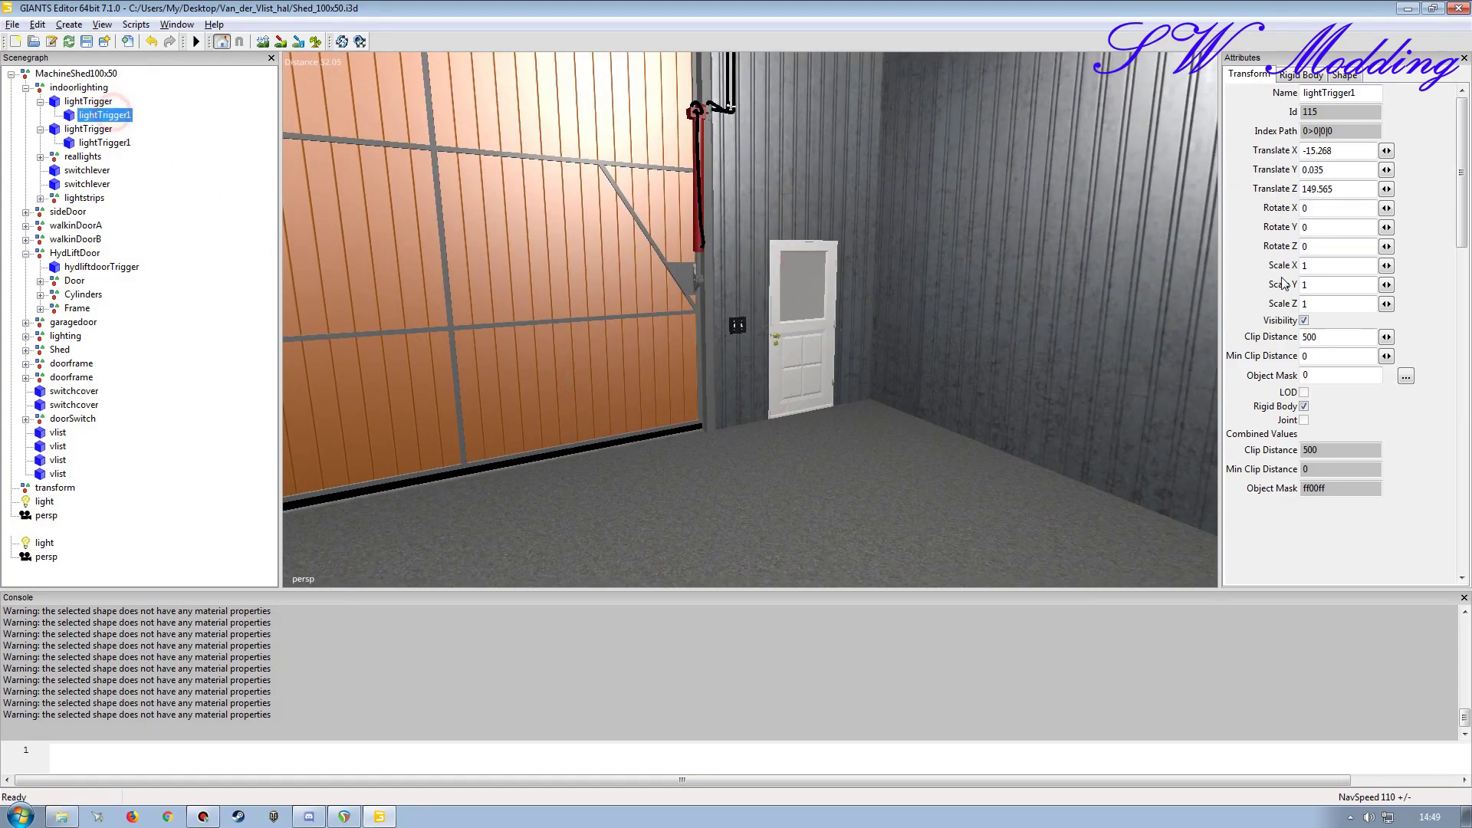
pyautogui.click(1357, 151)
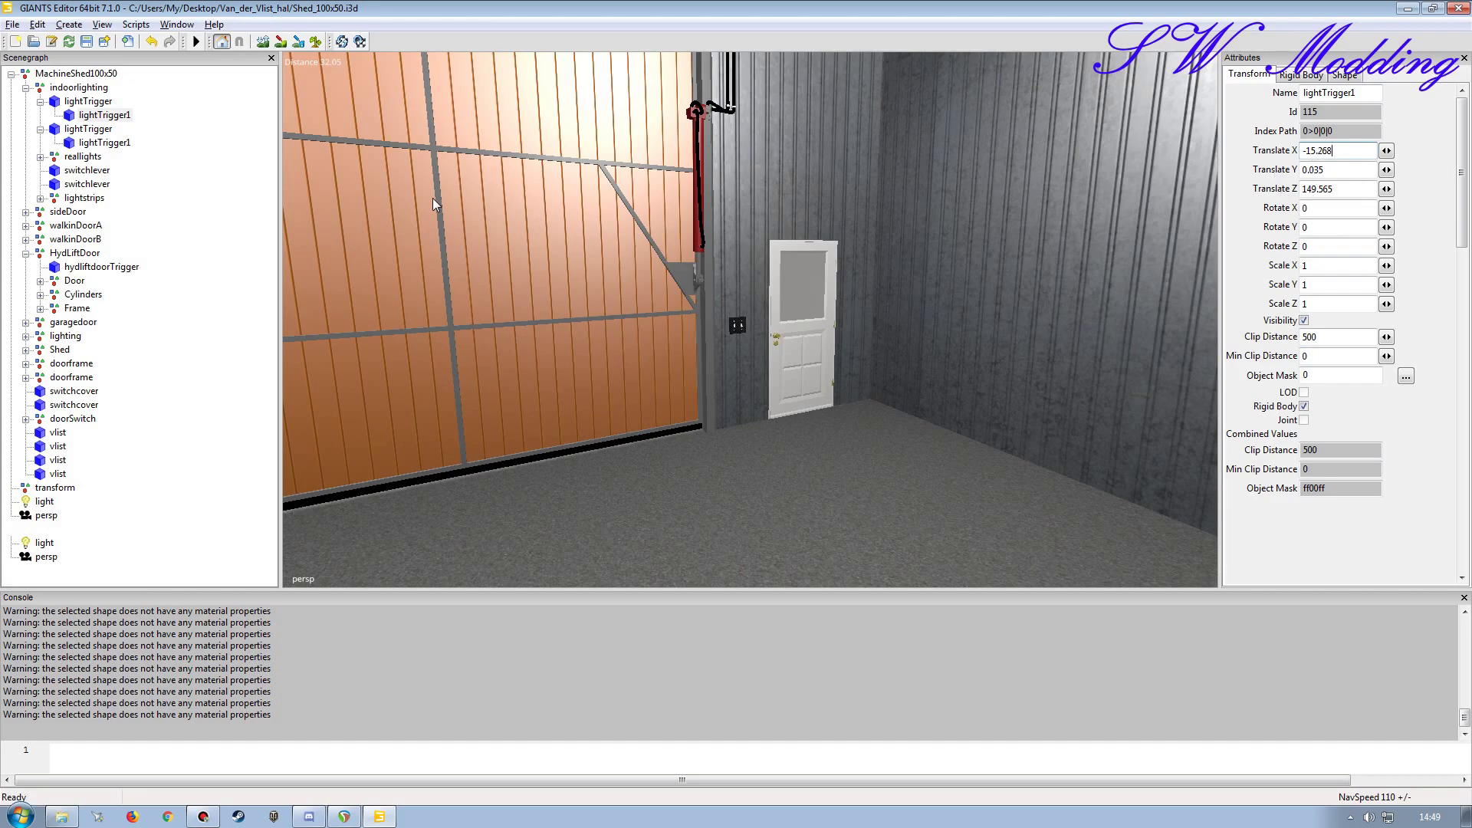
pyautogui.click(104, 142)
pyautogui.click(1326, 168)
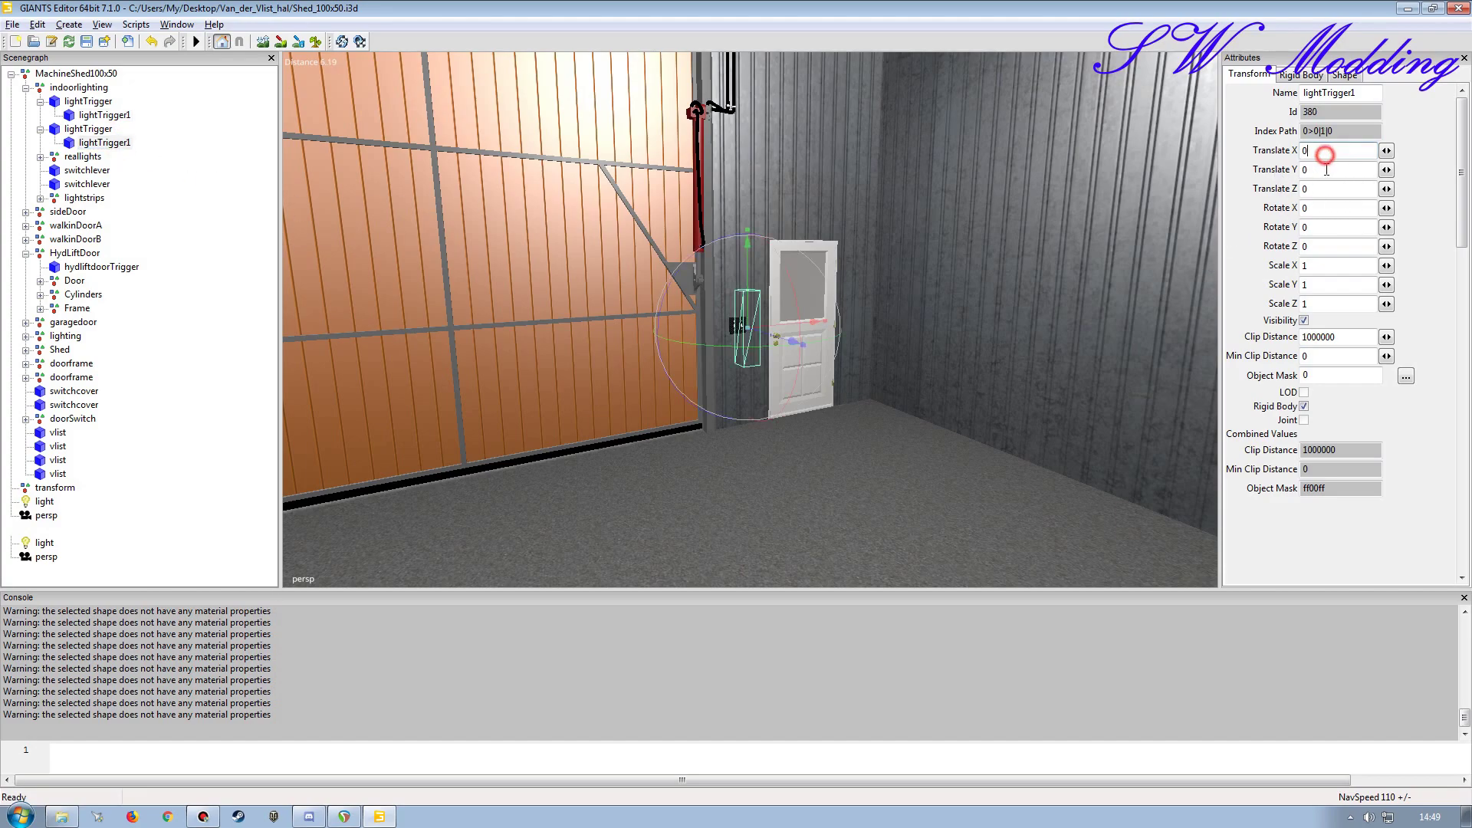
pyautogui.write('-15.268 0.035 149.565')
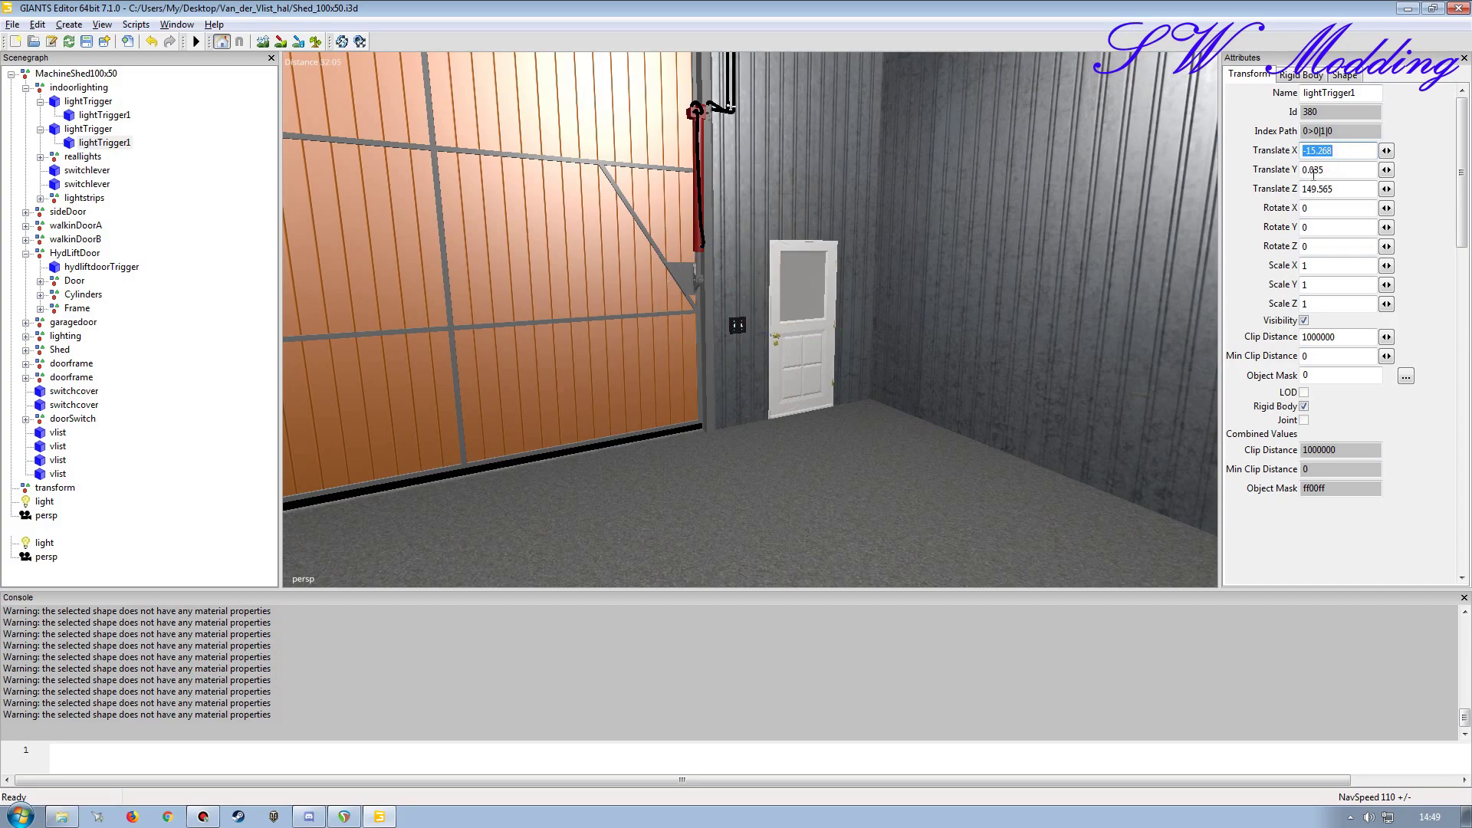
pyautogui.keyDown('alt'); pyautogui.moveTo(894, 345); pyautogui.dragTo(728, 375); pyautogui.keyUp('alt')
pyautogui.scroll(5, 882, 371)
pyautogui.scroll(3, 853, 412)
pyautogui.scroll(-1, 853, 388)
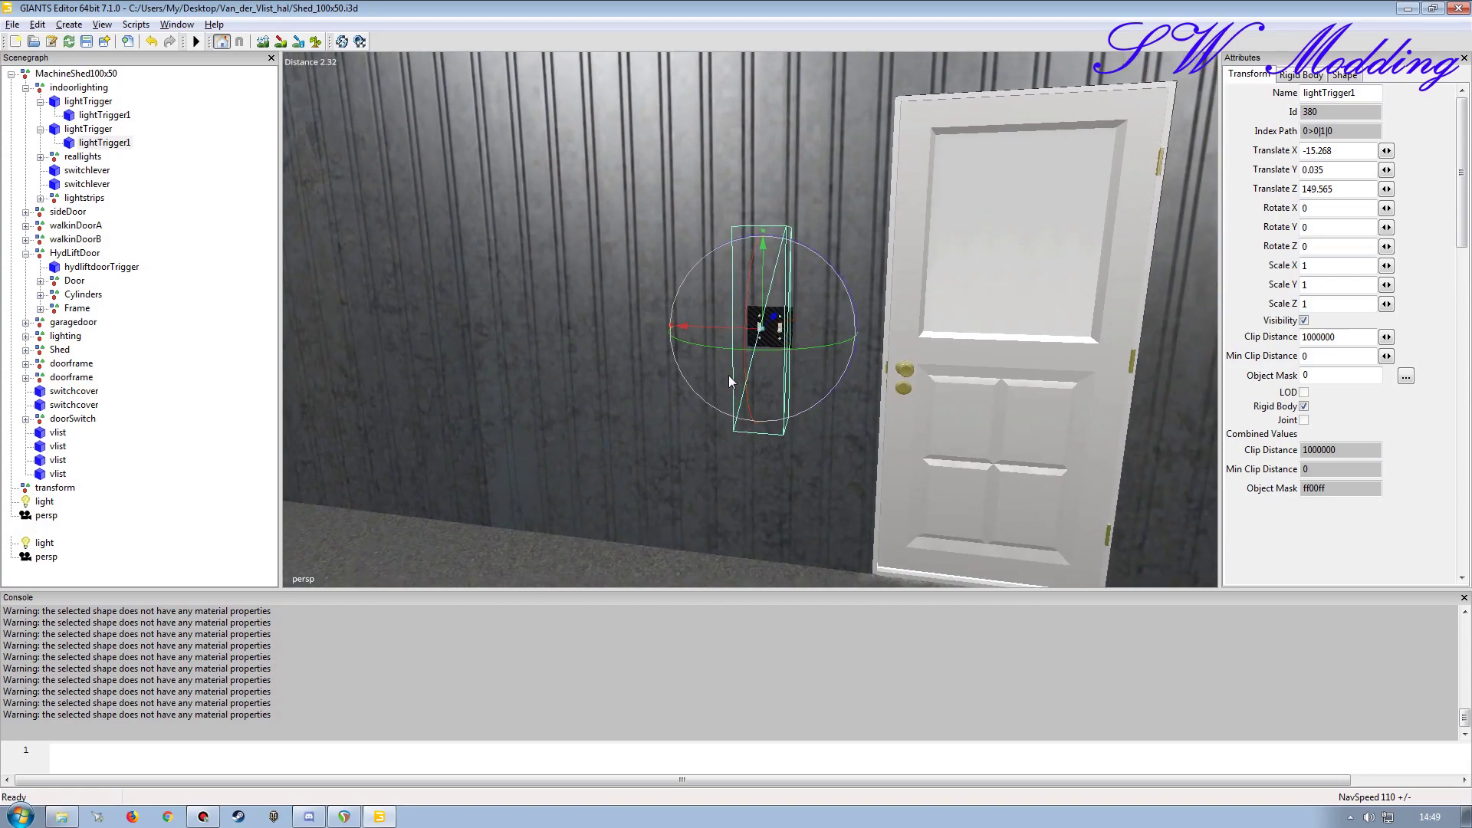
pyautogui.click(90, 130)
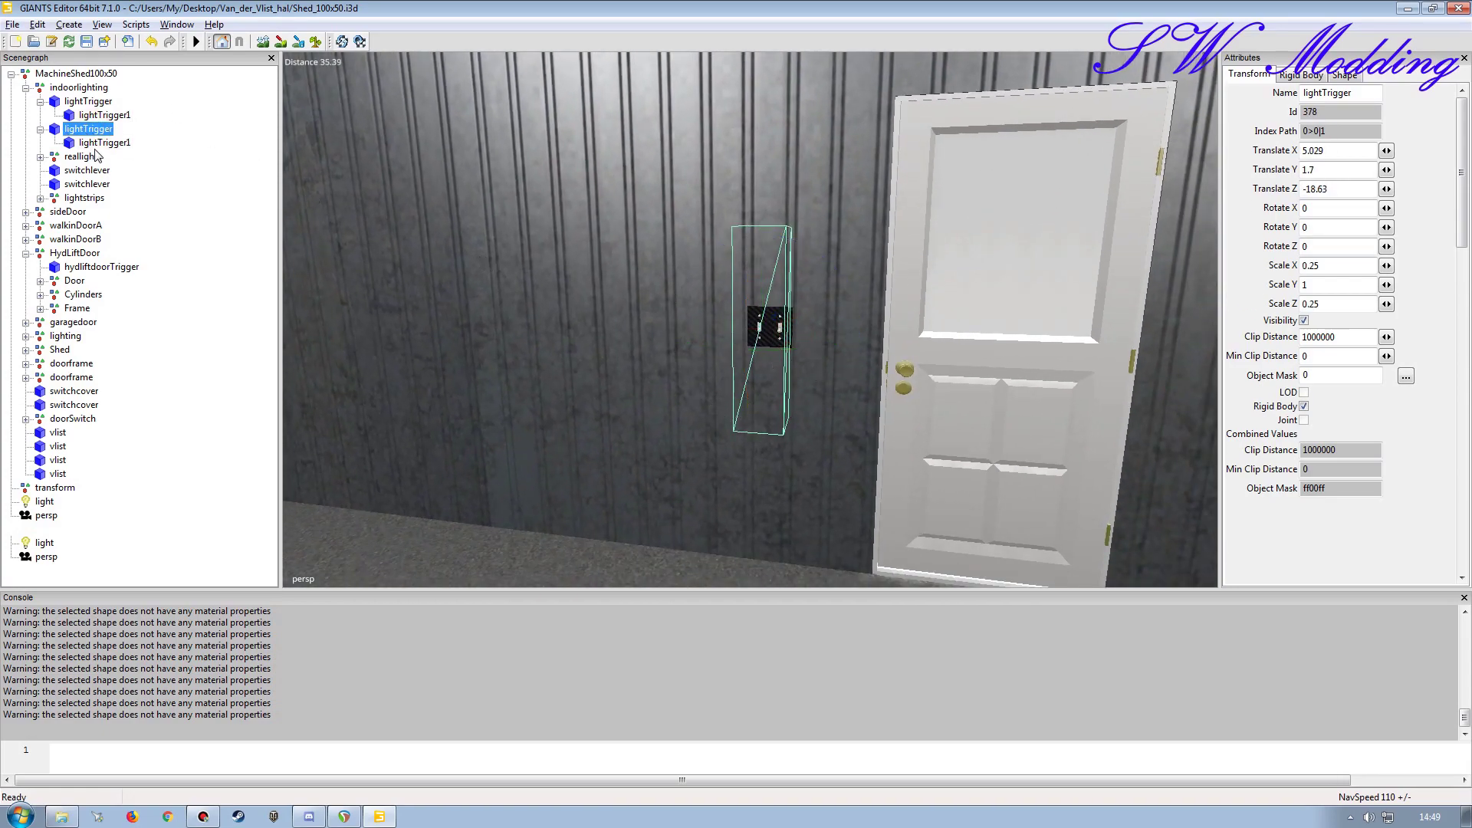
# Step: Delete the original lightTrigger together with its child from the indoorlighting group, keeping only the new cube-based pair
pyautogui.click(95, 145)
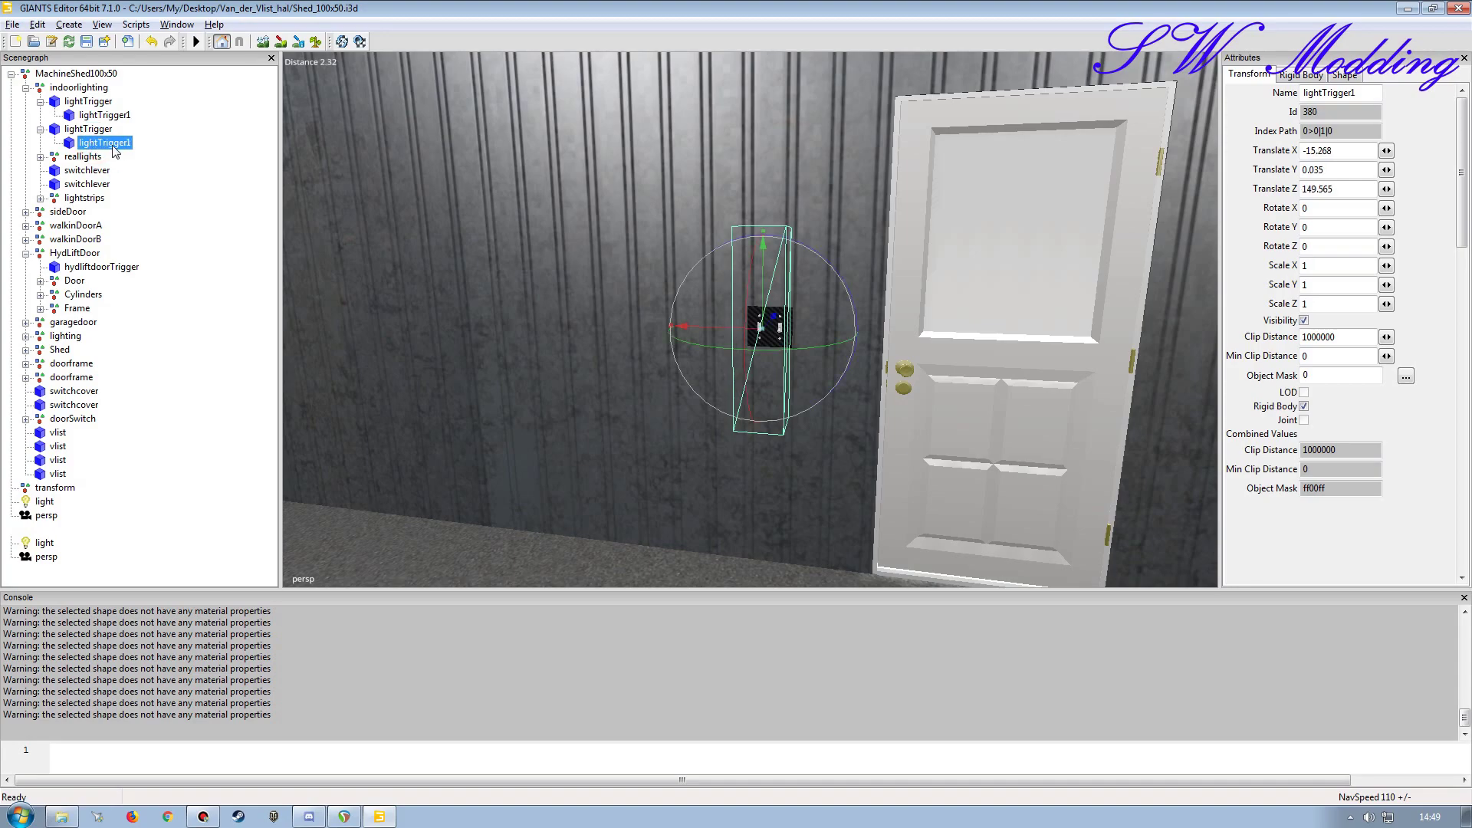
pyautogui.keyDown('alt'); pyautogui.moveTo(655, 301); pyautogui.dragTo(590, 329); pyautogui.keyUp('alt')
pyautogui.scroll(4, 529, 345)
pyautogui.keyDown('alt'); pyautogui.moveTo(589, 336); pyautogui.dragTo(627, 352, button='right'); pyautogui.keyUp('alt')
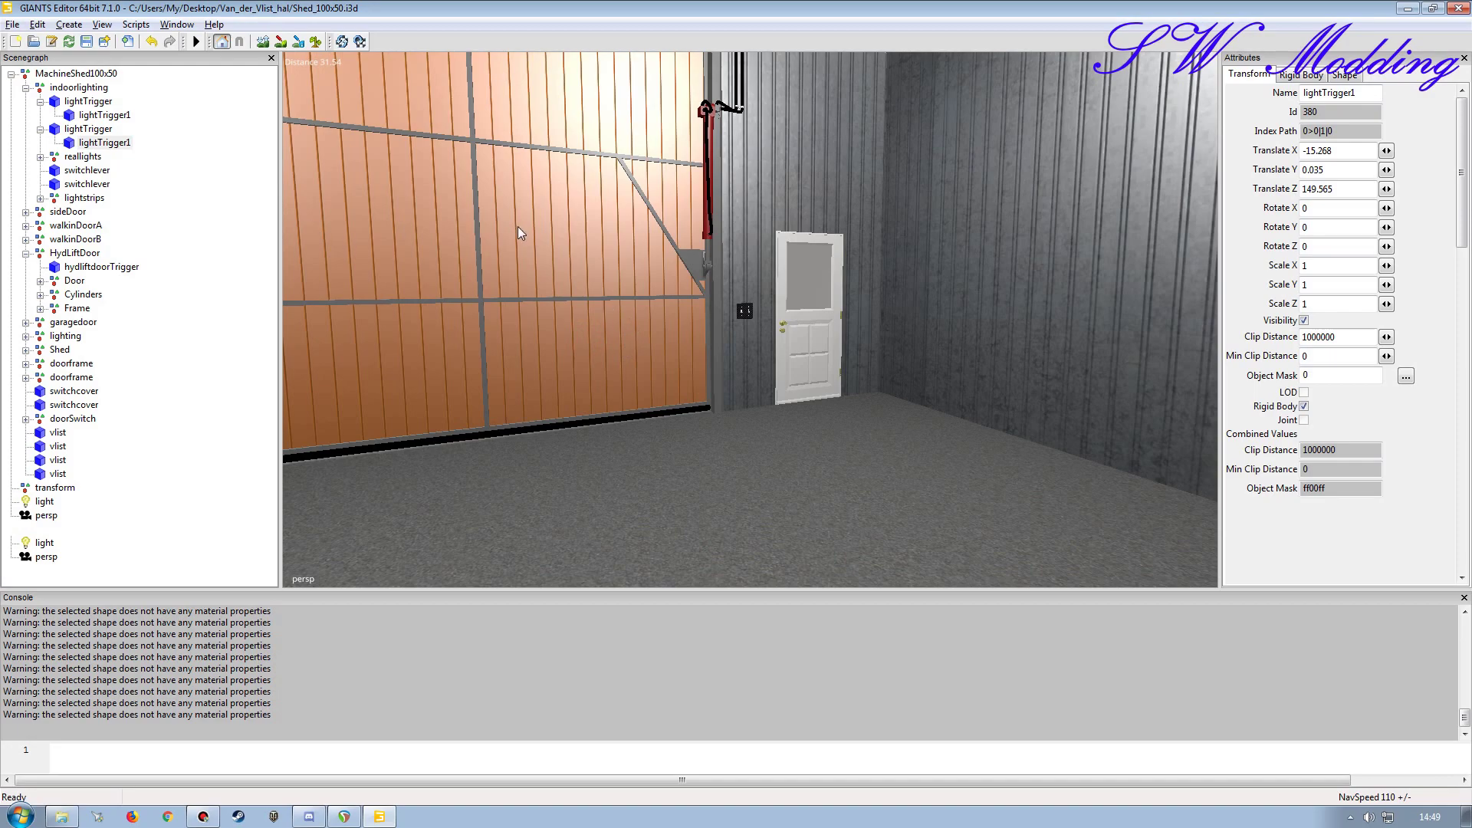
pyautogui.click(82, 103)
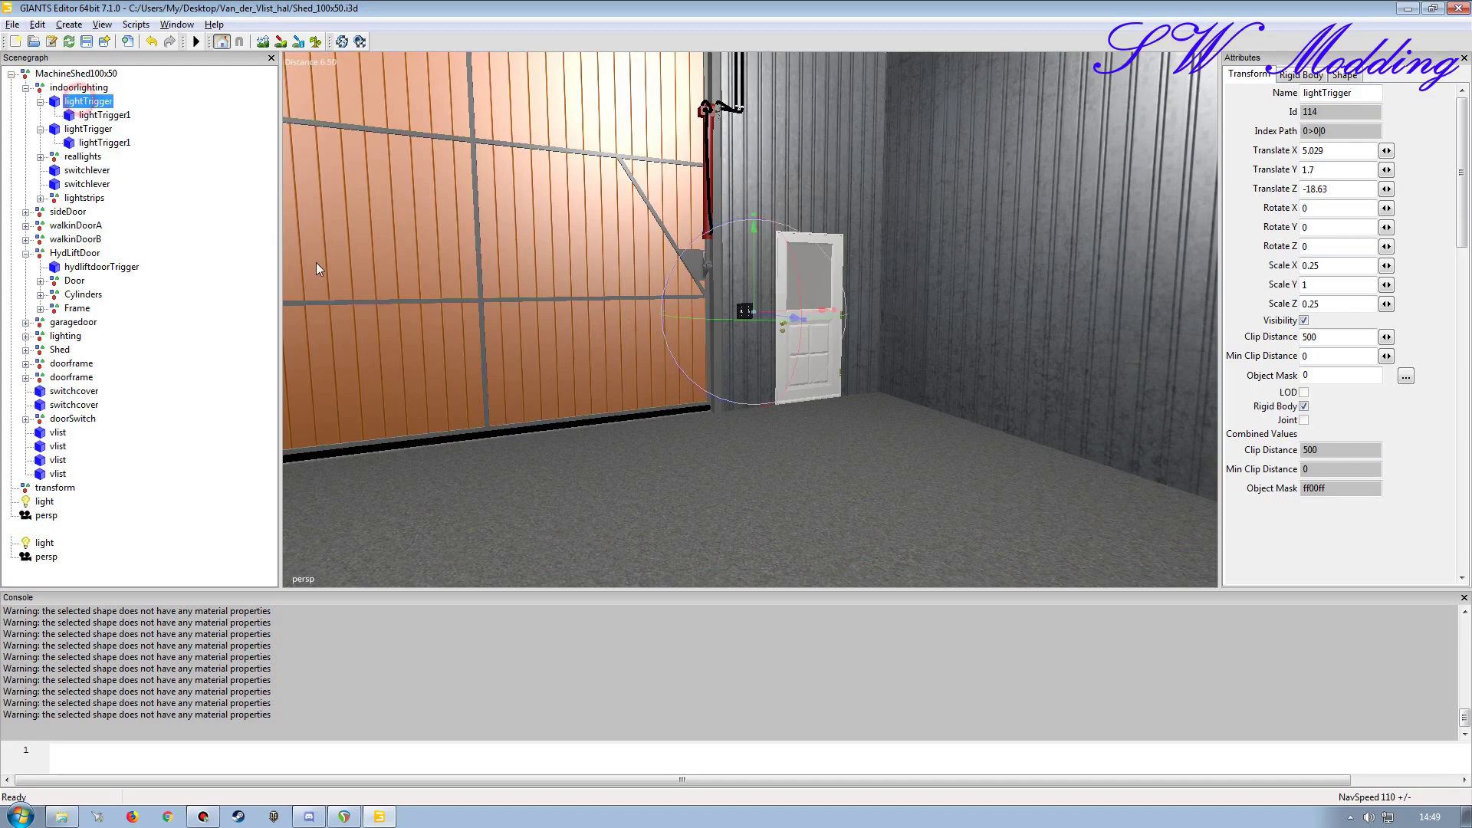
pyautogui.press('Delete')
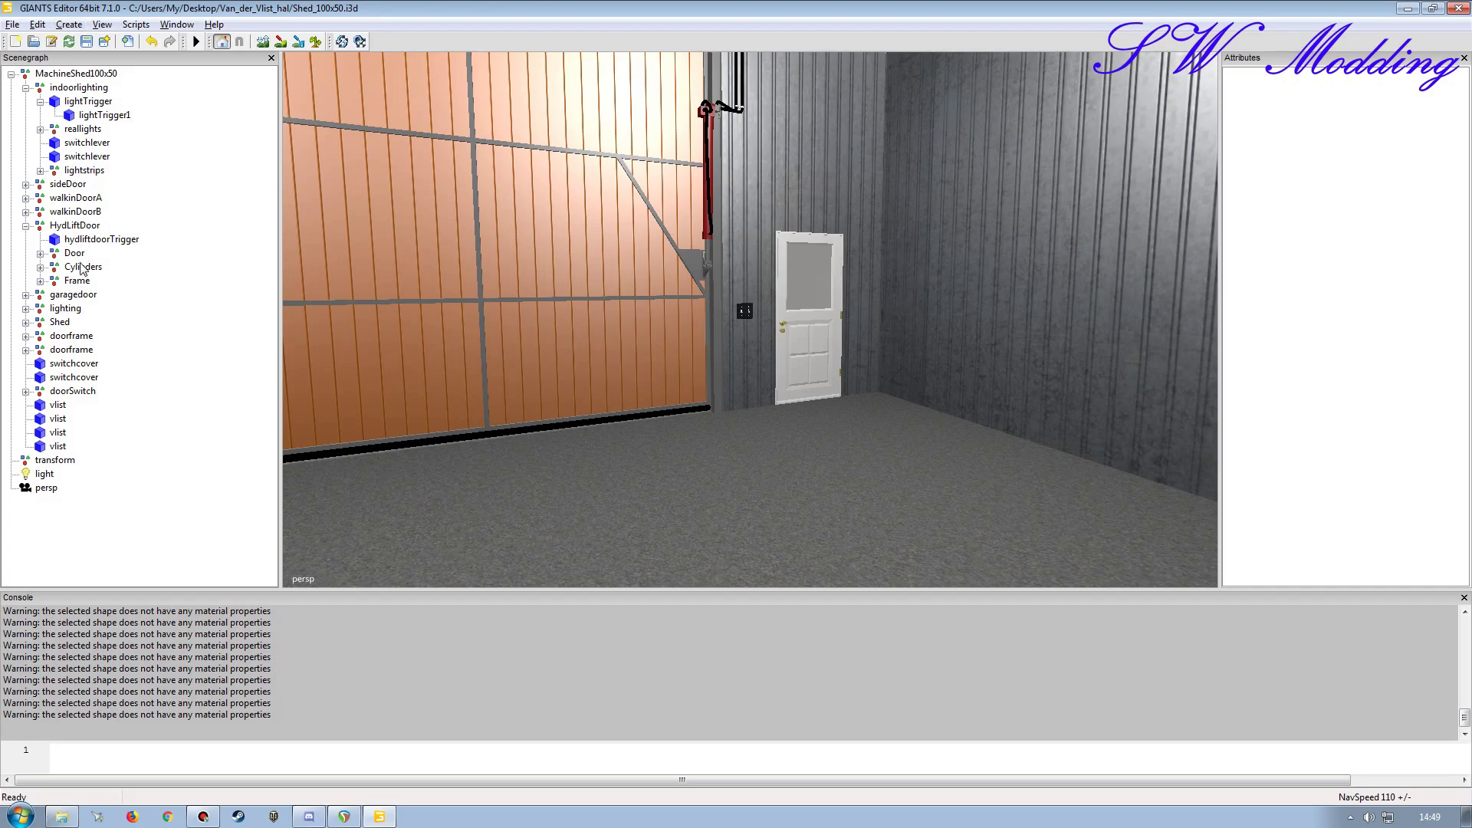
pyautogui.click(83, 101)
pyautogui.click(102, 115)
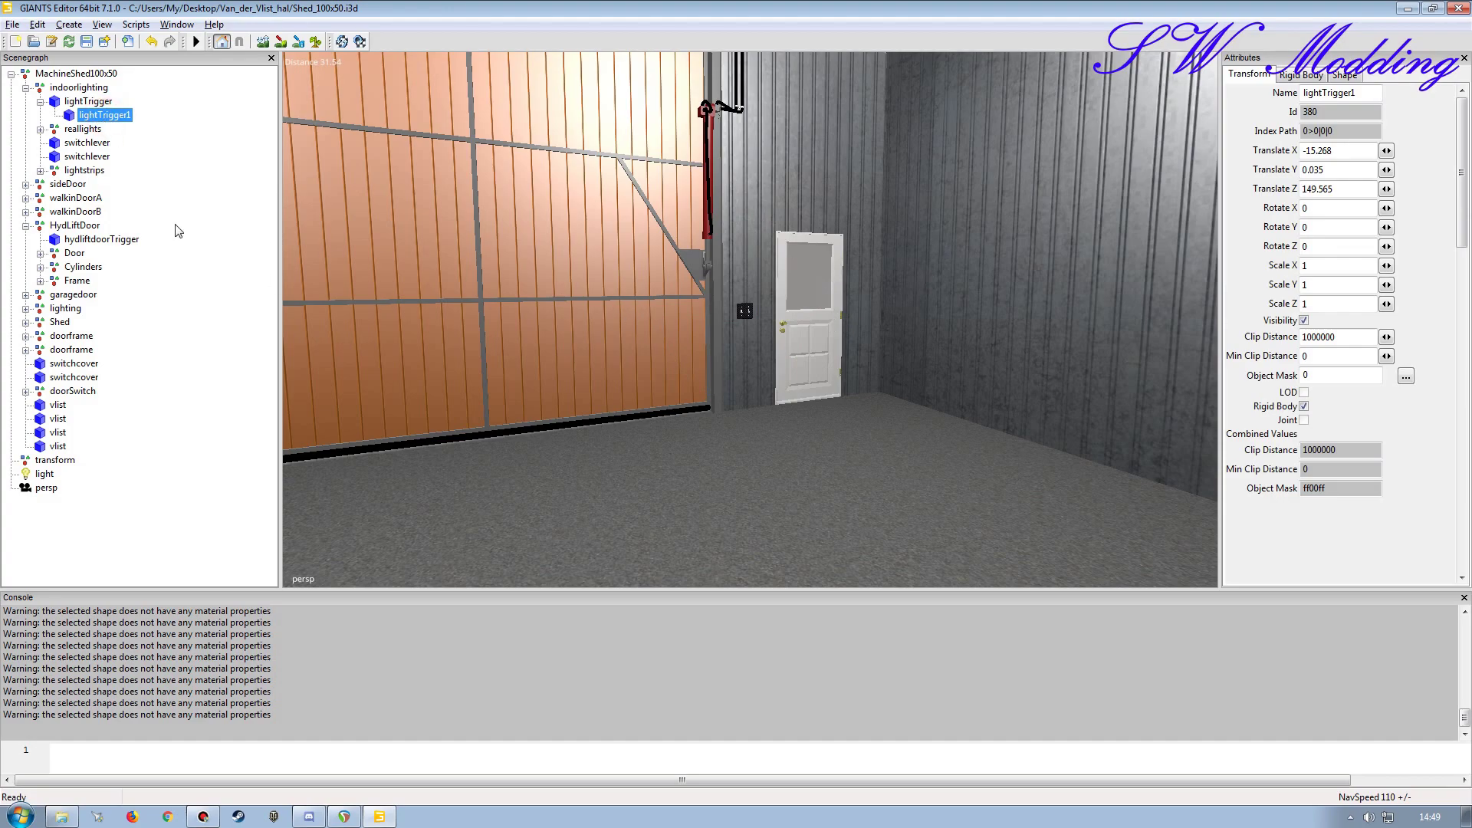
# Step: Examine the sidedoorTrigger in the sideDoor group and its location relative to the shed's side doors
pyautogui.click(26, 184)
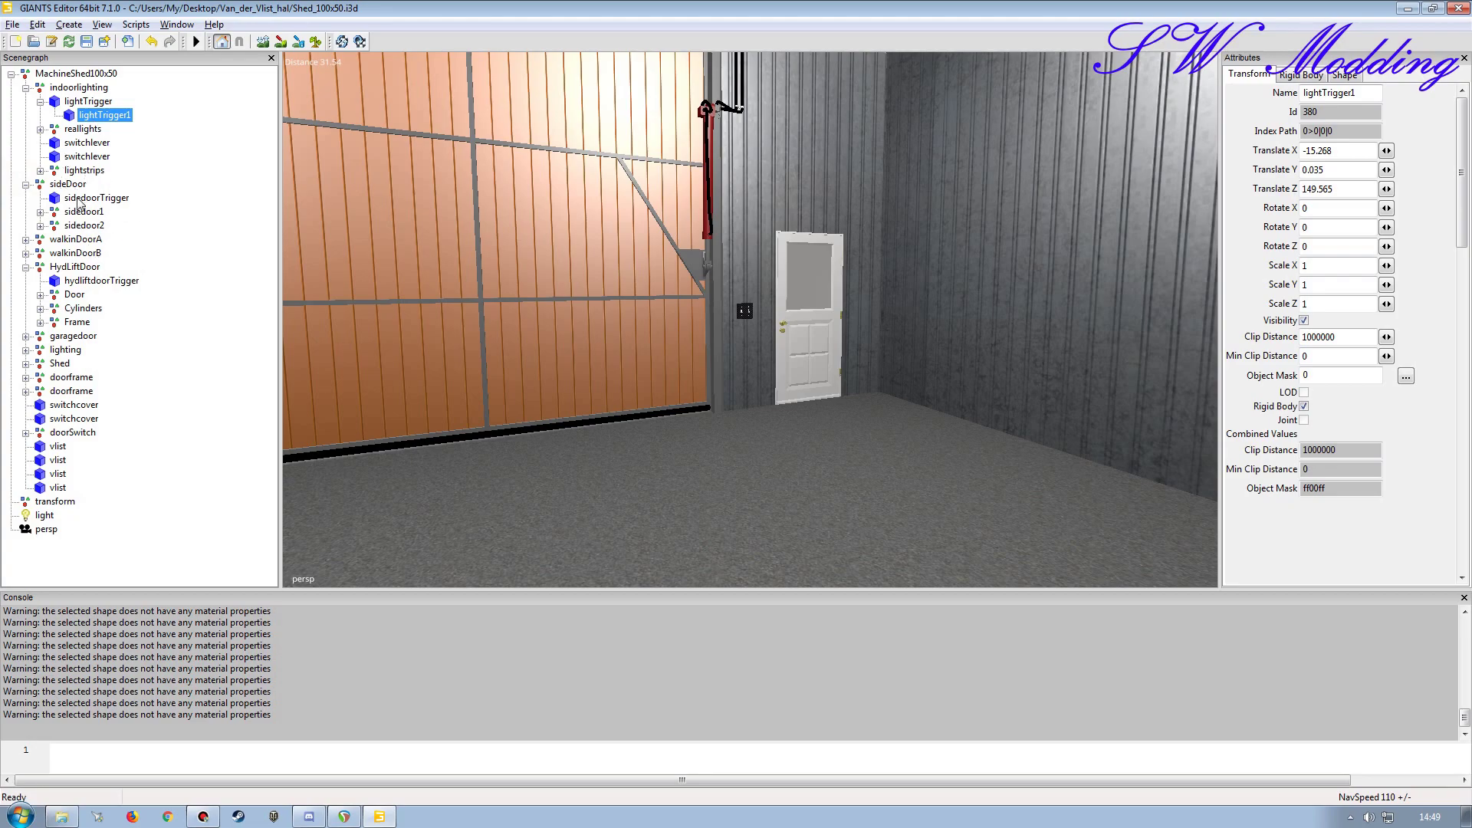
pyautogui.click(86, 198)
pyautogui.moveTo(272, 715); pyautogui.dragTo(12, 716)
pyautogui.click(161, 204)
pyautogui.click(106, 201)
pyautogui.keyDown('alt'); pyautogui.moveTo(526, 306); pyautogui.dragTo(770, 314); pyautogui.keyUp('alt')
pyautogui.keyDown('alt'); pyautogui.moveTo(614, 331); pyautogui.dragTo(704, 365); pyautogui.keyUp('alt')
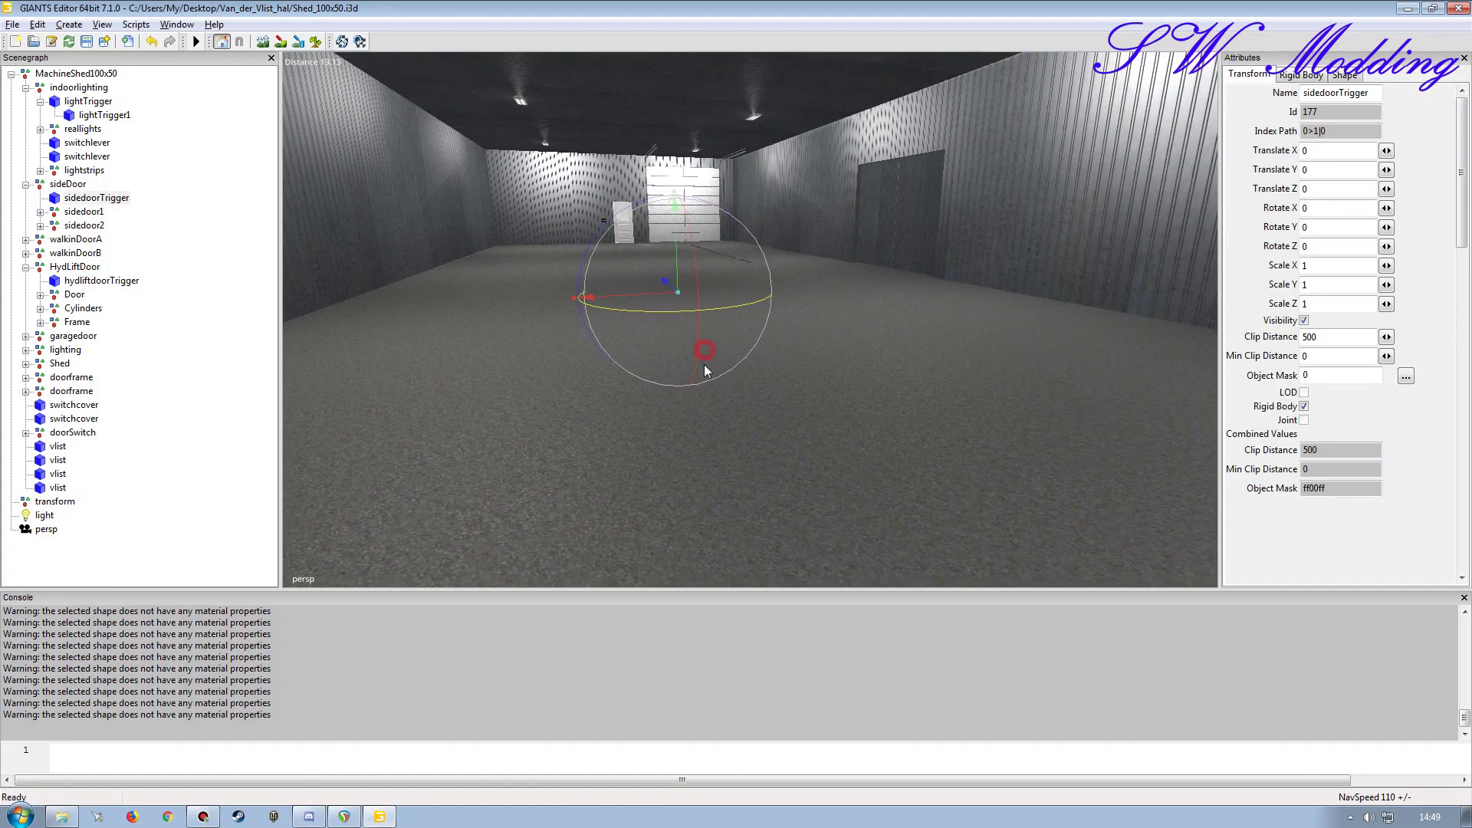
pyautogui.keyDown('alt'); pyautogui.moveTo(485, 311); pyautogui.dragTo(581, 306); pyautogui.keyUp('alt')
pyautogui.moveTo(581, 306)
pyautogui.keyDown('alt'); pyautogui.mouseDown(button='right')
pyautogui.moveTo(569, 304)
pyautogui.moveTo(608, 302)
pyautogui.mouseUp(button='right'); pyautogui.keyUp('alt')
pyautogui.keyDown('alt'); pyautogui.moveTo(608, 302); pyautogui.dragTo(790, 322); pyautogui.keyUp('alt')
pyautogui.keyDown('alt'); pyautogui.moveTo(729, 362); pyautogui.dragTo(736, 348, button='right'); pyautogui.keyUp('alt')
pyautogui.keyDown('alt'); pyautogui.moveTo(736, 349); pyautogui.dragTo(790, 325); pyautogui.keyUp('alt')
pyautogui.keyDown('alt'); pyautogui.moveTo(723, 322); pyautogui.dragTo(836, 320); pyautogui.keyUp('alt')
pyautogui.keyDown('alt'); pyautogui.moveTo(802, 327); pyautogui.dragTo(794, 337, button='right'); pyautogui.keyUp('alt')
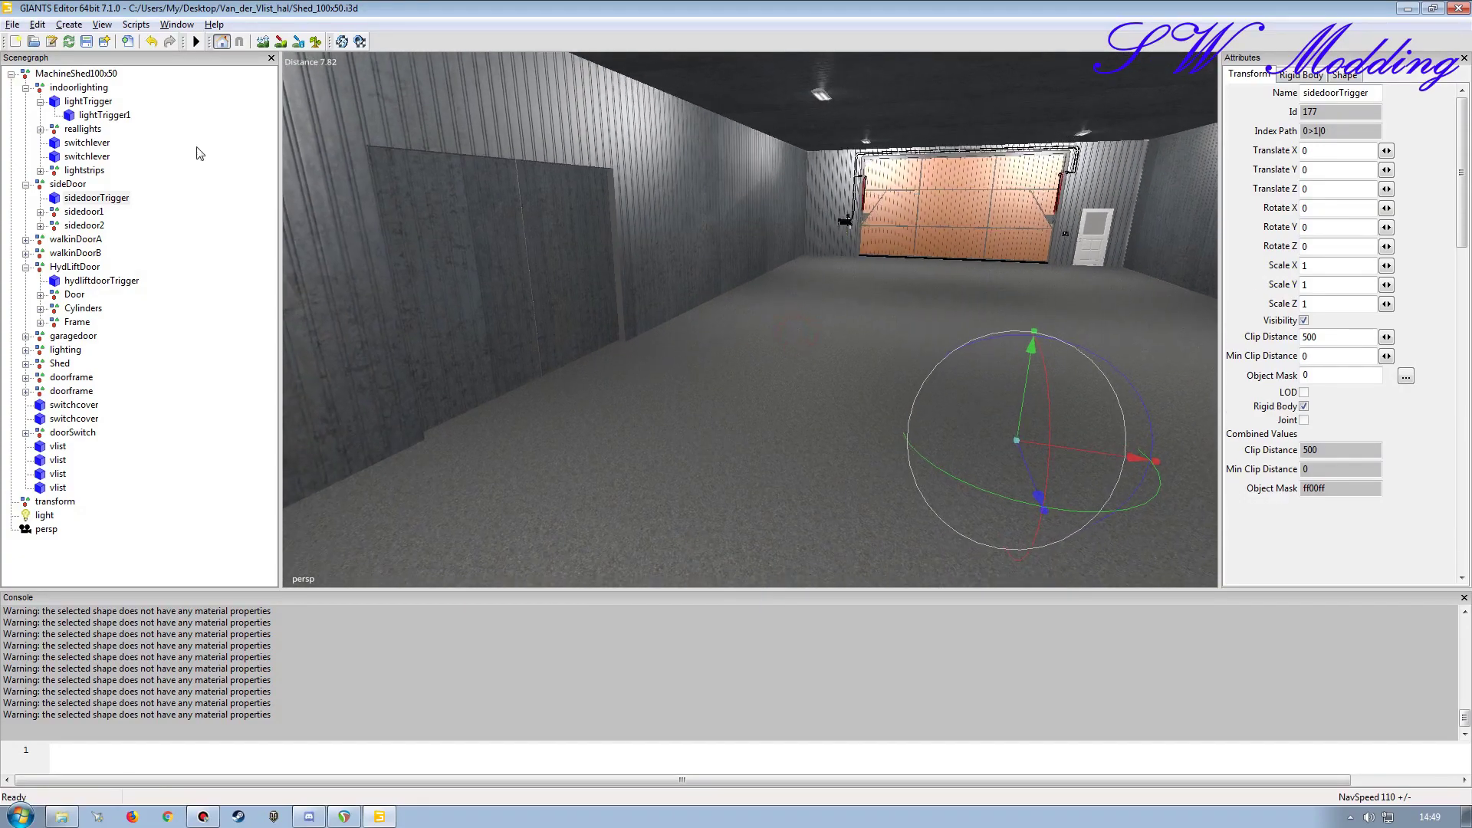
# Step: Create a cube primitive and move it into the sideDoor group
pyautogui.click(69, 24)
pyautogui.moveTo(123, 143)
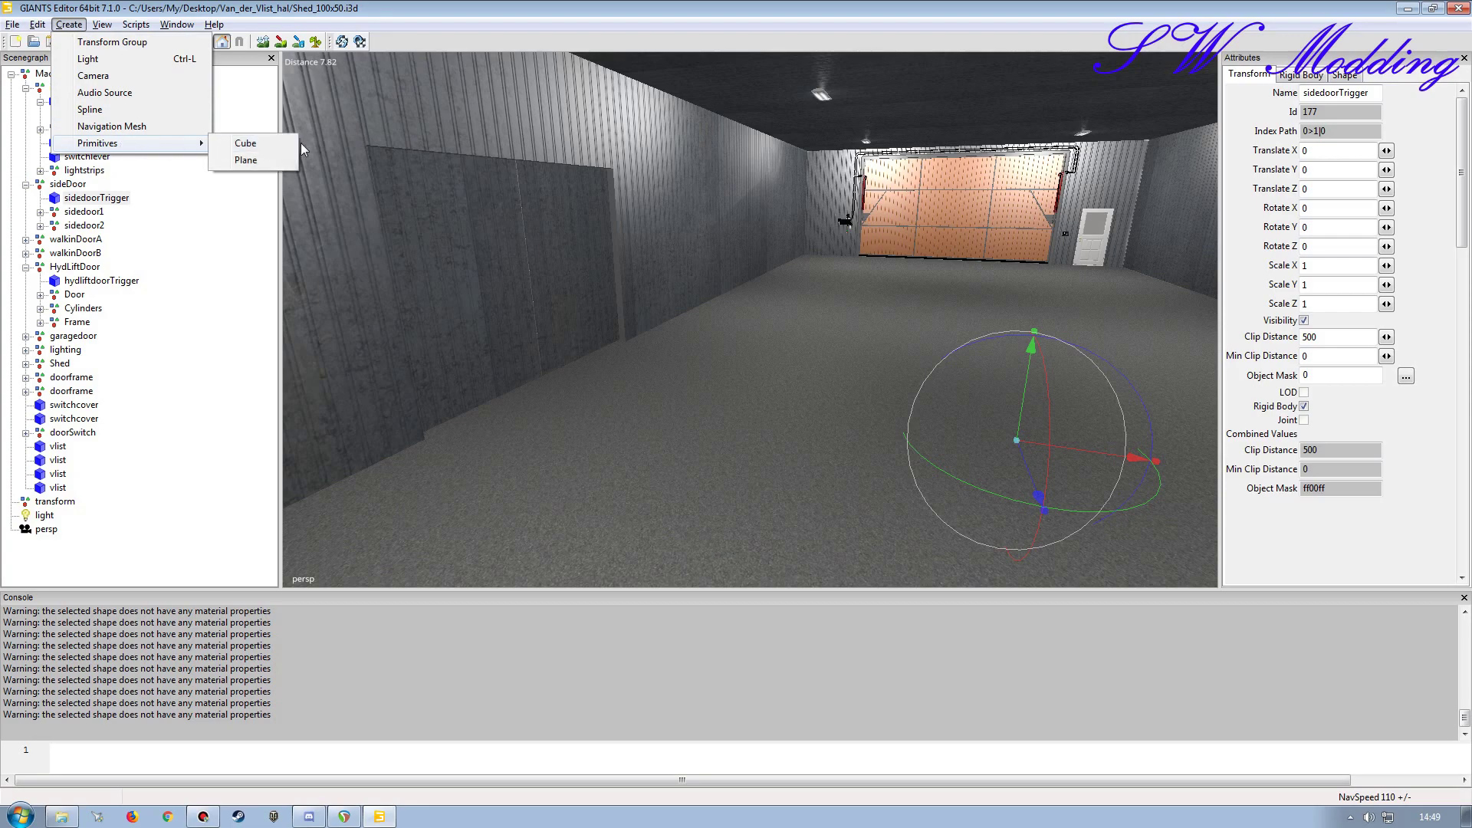
pyautogui.click(256, 140)
pyautogui.click(64, 546)
pyautogui.press('Delete')
pyautogui.click(68, 185)
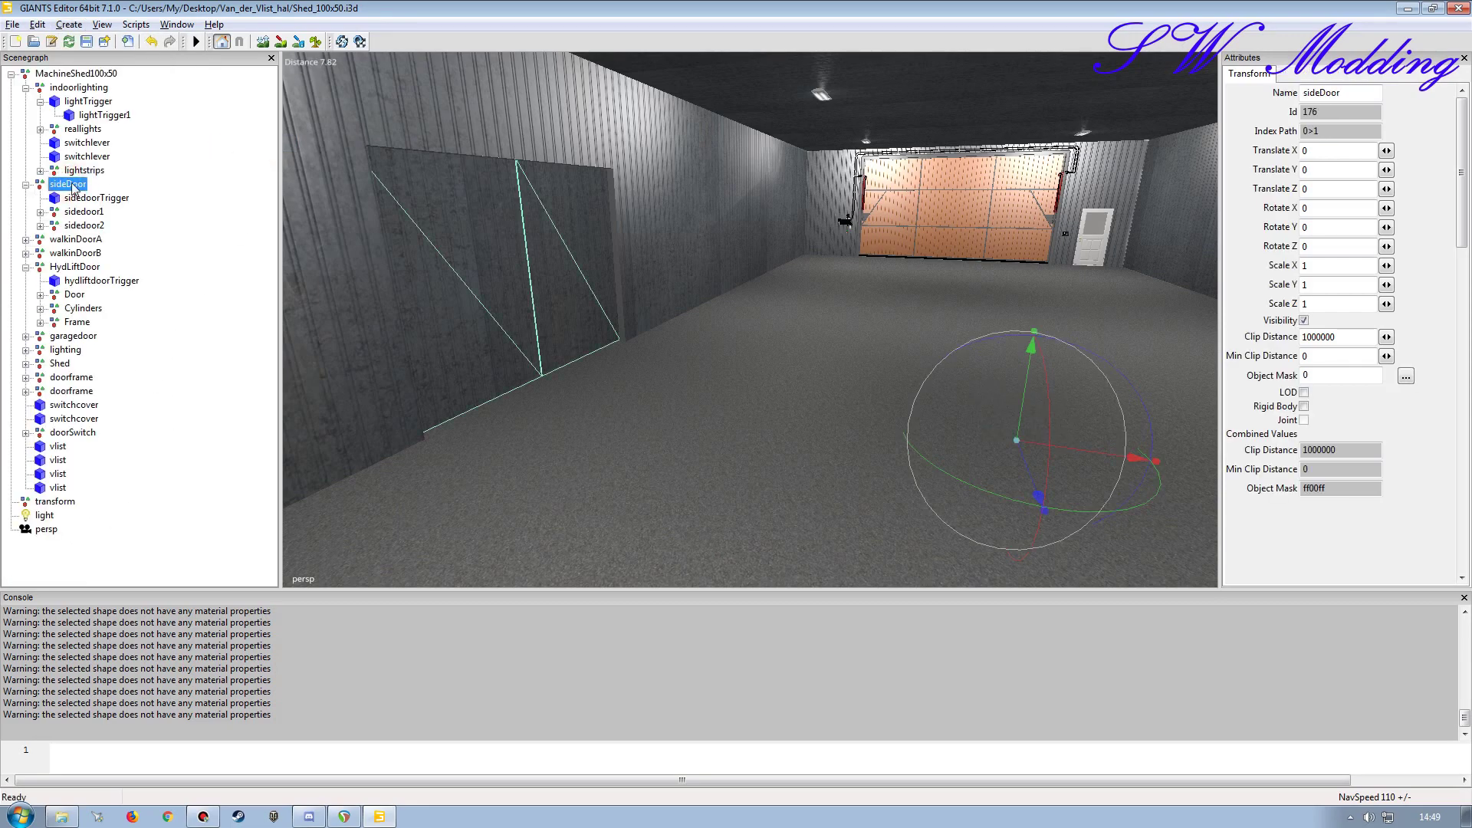
pyautogui.click(25, 88)
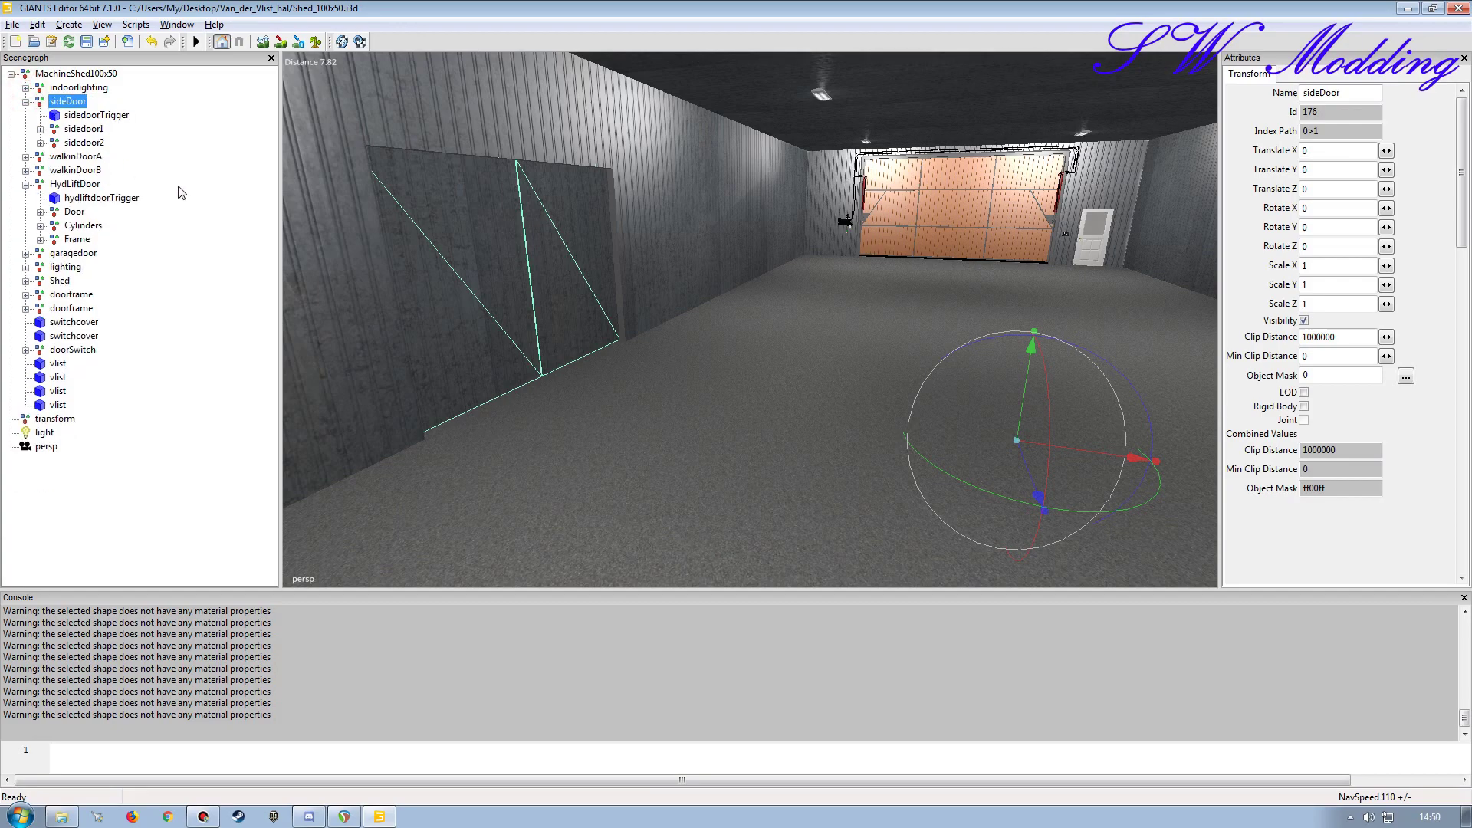
pyautogui.hotkey('ctrl', 'v')
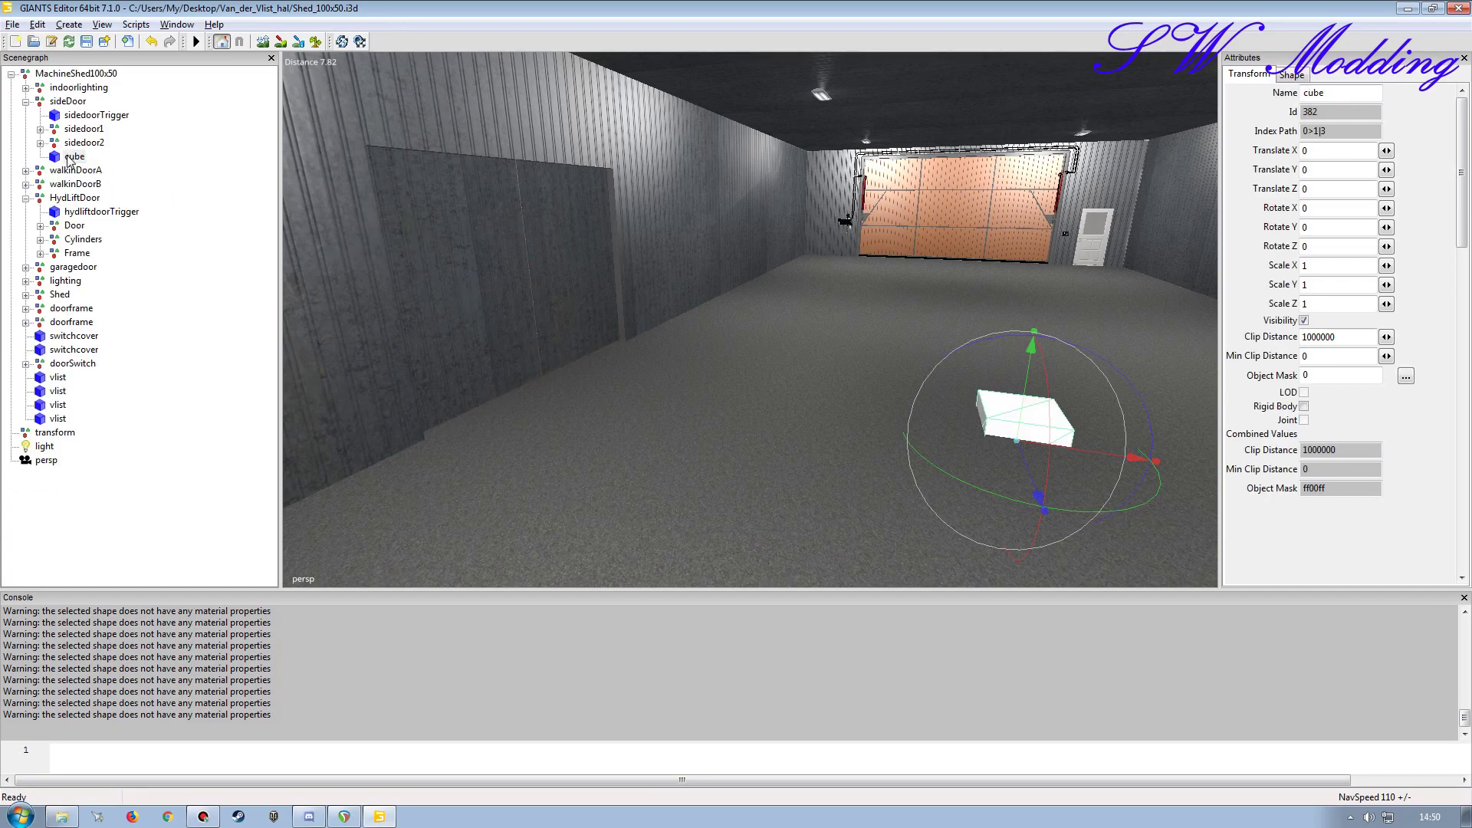
# Step: Reorder the cube within the sideDoor group so that it sits directly below sidedoorTrigger
pyautogui.rightClick(69, 157)
pyautogui.click(107, 205)
pyautogui.rightClick(67, 143)
pyautogui.click(107, 194)
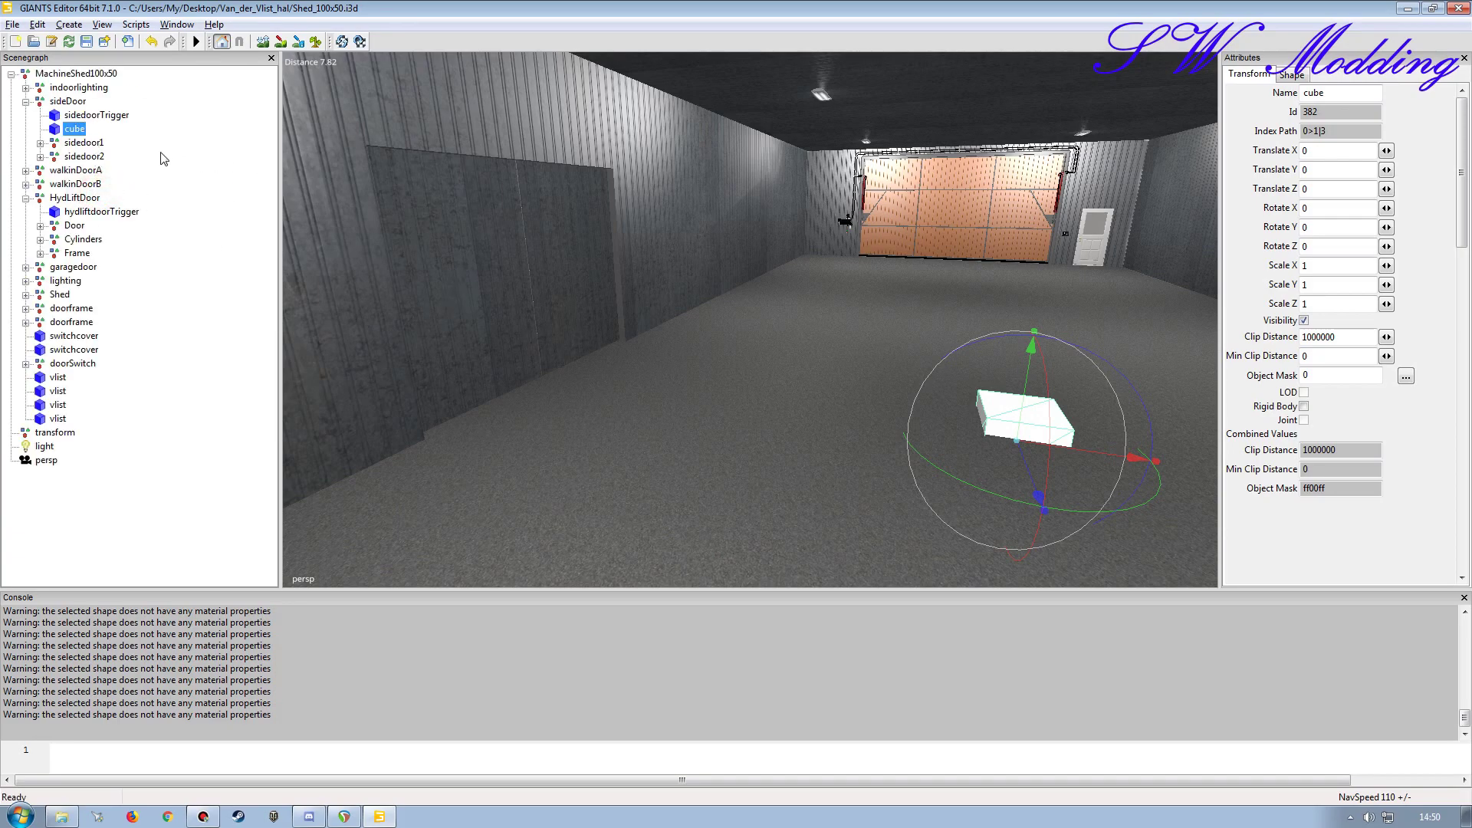
# Step: Rename the cube as sidedoorTrigger, copying the name from the original trigger
pyautogui.click(96, 115)
pyautogui.doubleClick(1335, 92)
pyautogui.hotkey('ctrl', 'c')
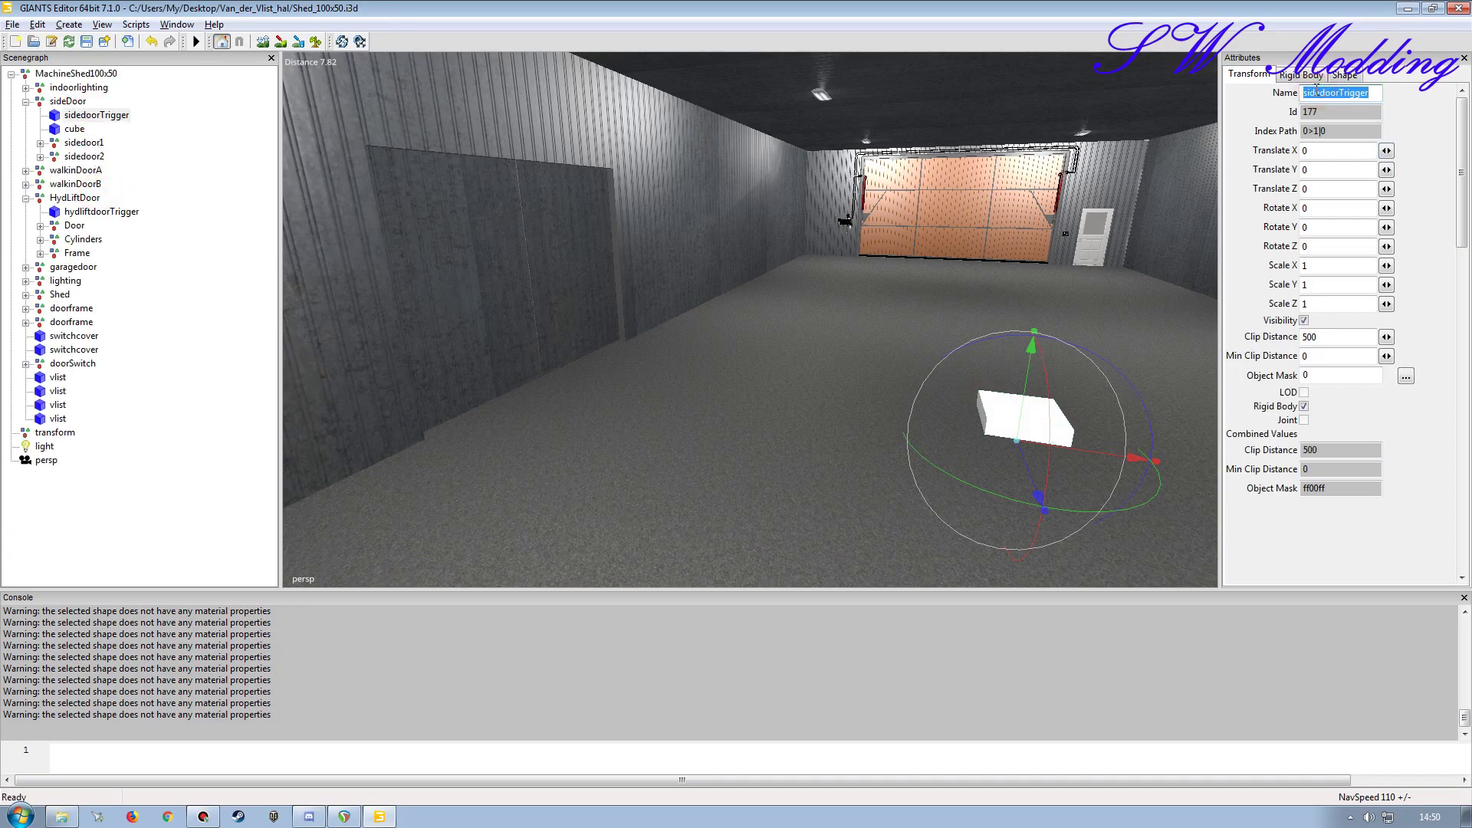
pyautogui.click(68, 129)
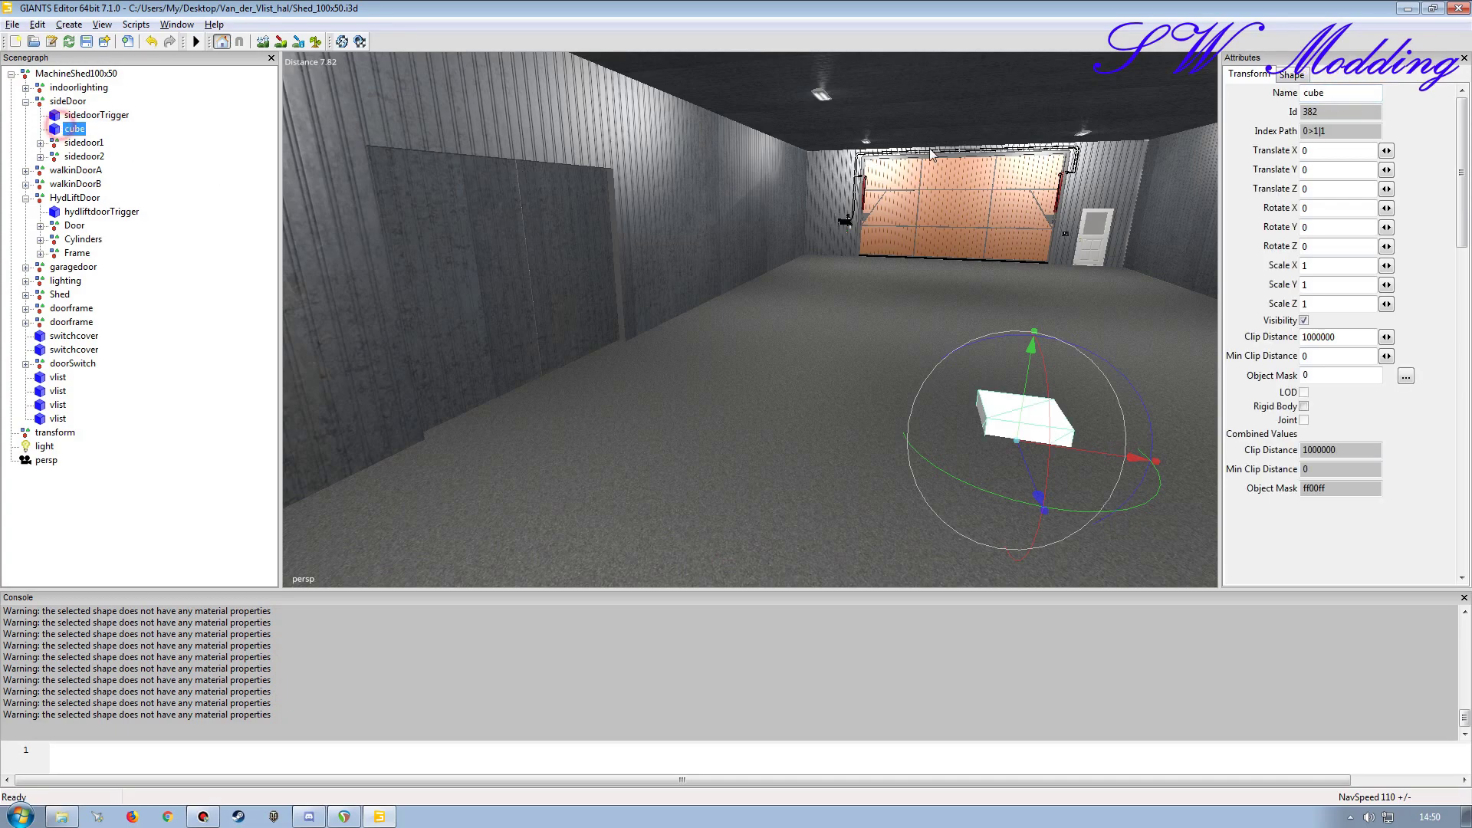
pyautogui.doubleClick(1348, 90)
pyautogui.hotkey('ctrl', 'v')
pyautogui.press('Return')
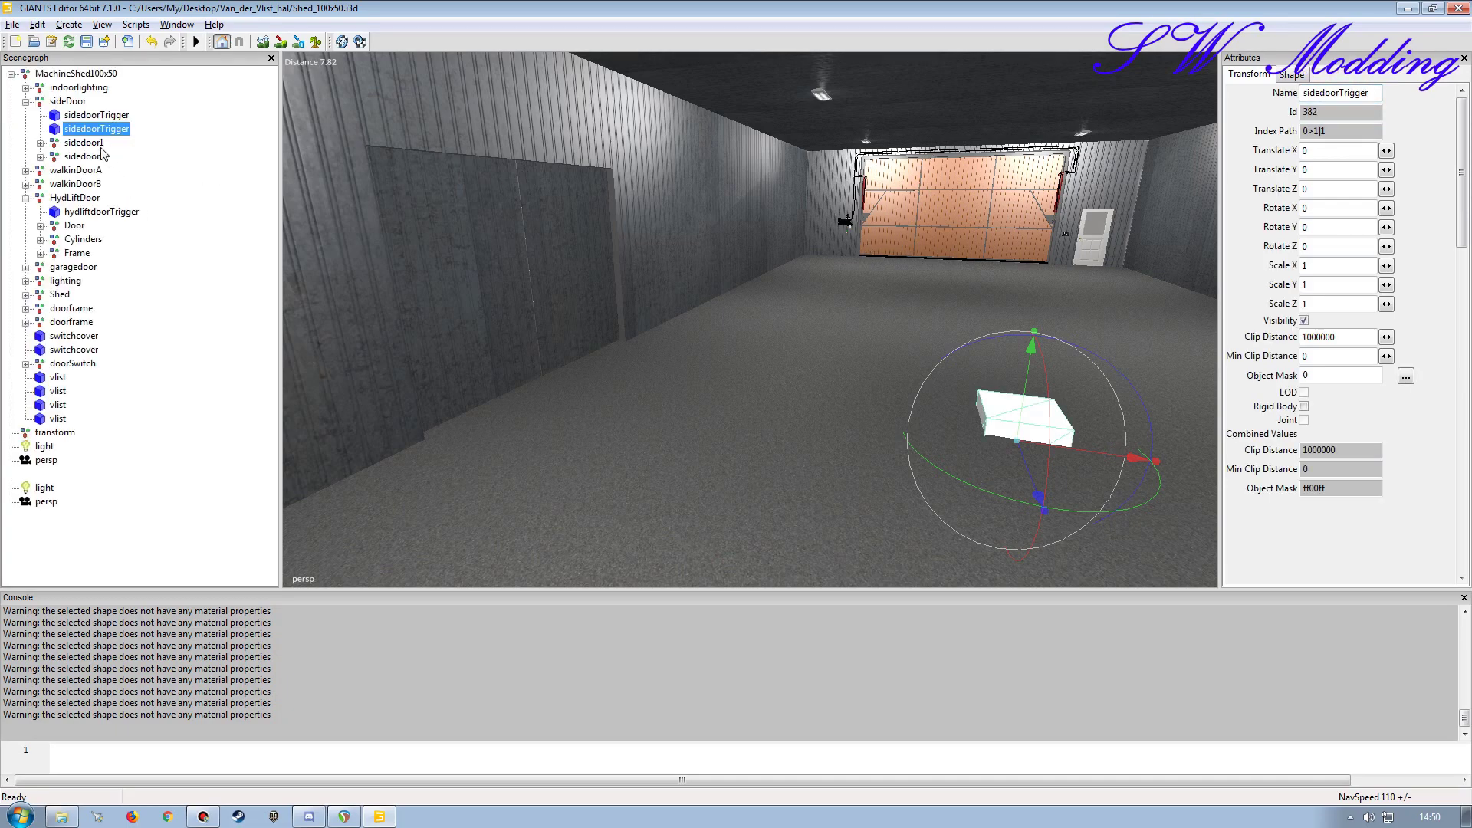
# Step: Make the new sidedoorTrigger a rigid body with Trigger enabled and collision mask 300000, using only bits 20 and 21
pyautogui.click(1303, 407)
pyautogui.click(1302, 75)
pyautogui.click(1304, 151)
pyautogui.click(1406, 168)
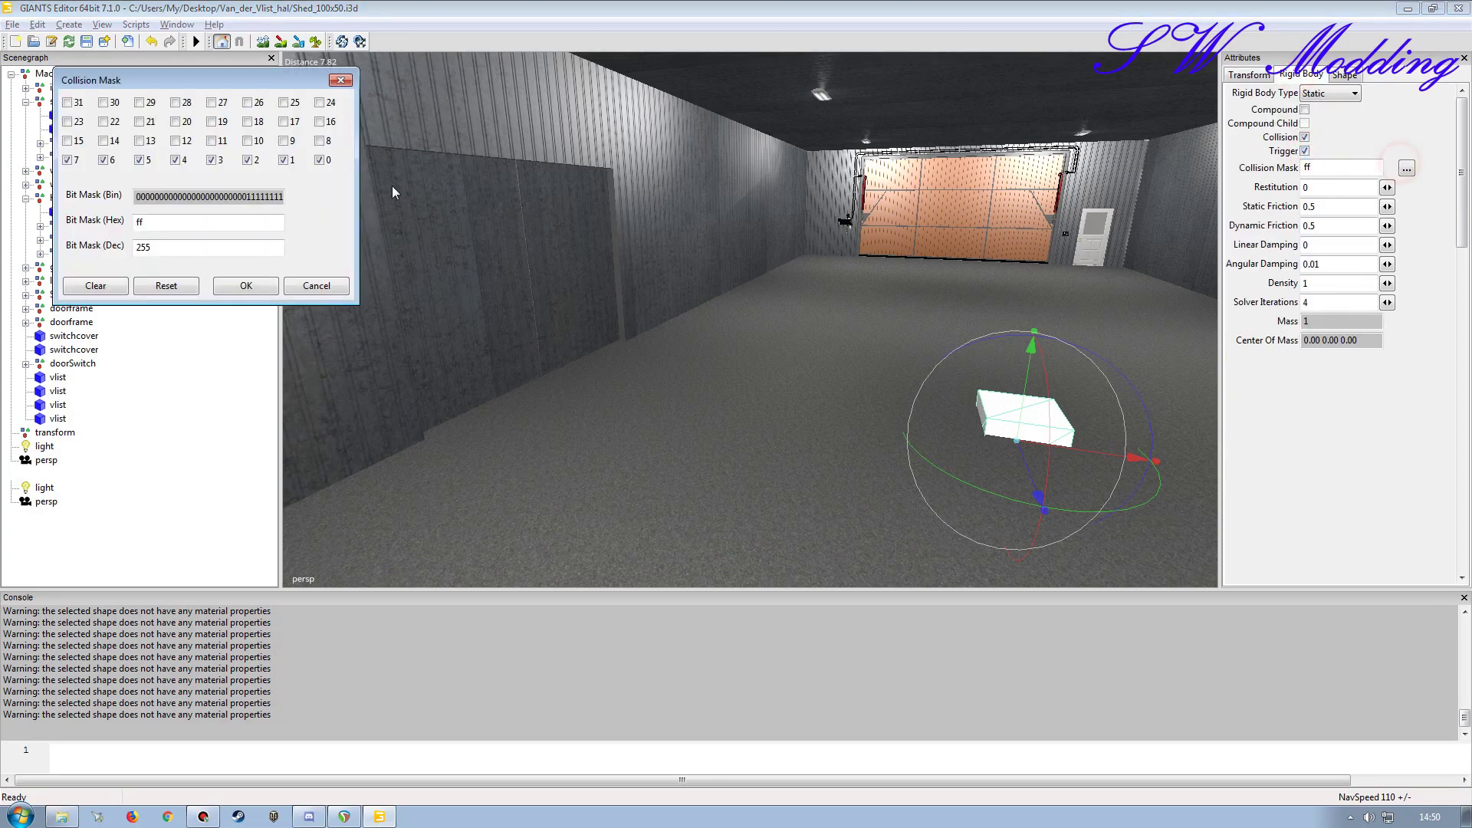
pyautogui.click(95, 285)
pyautogui.click(176, 122)
pyautogui.click(141, 122)
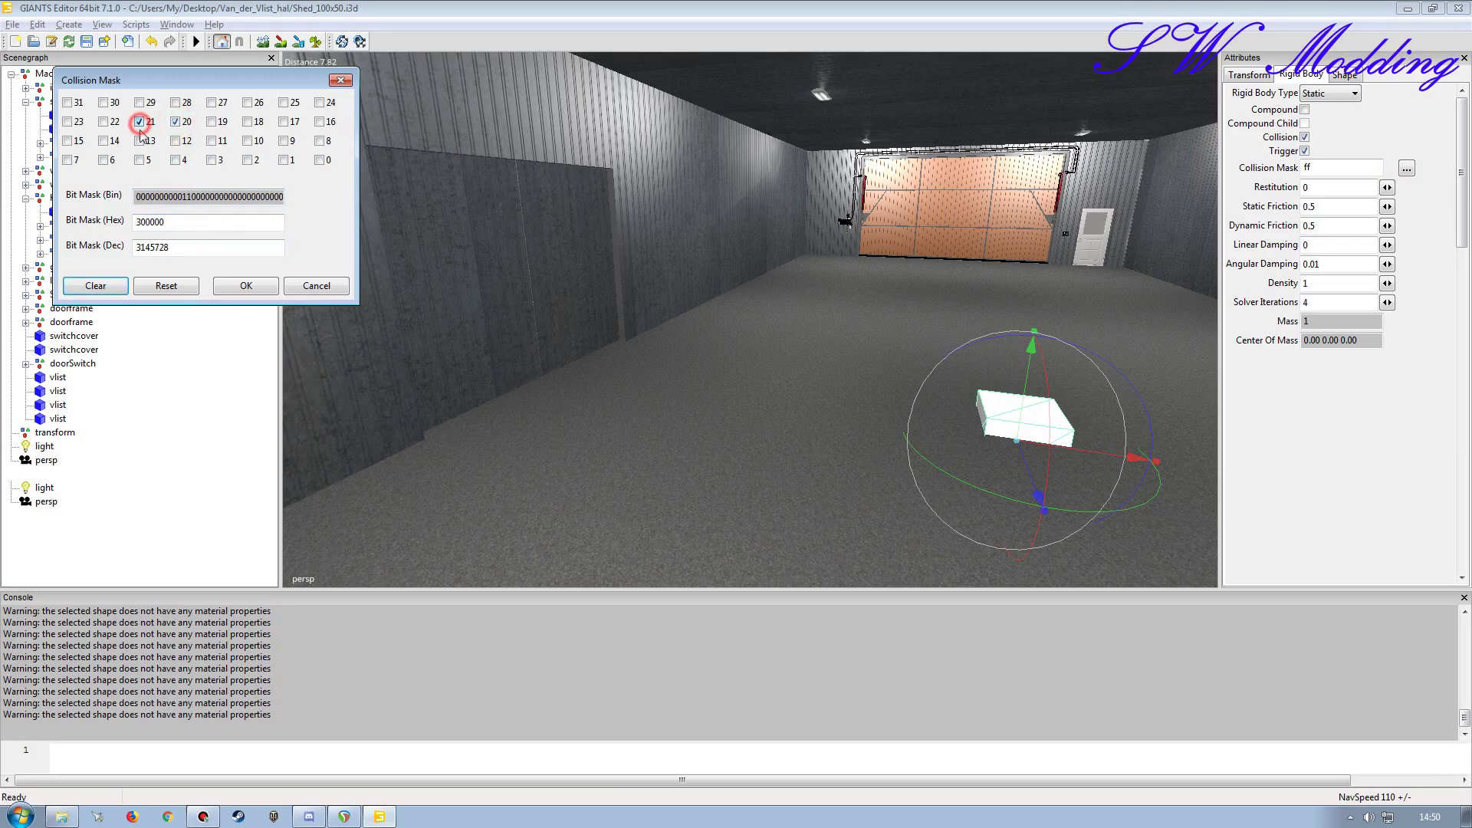
pyautogui.click(245, 285)
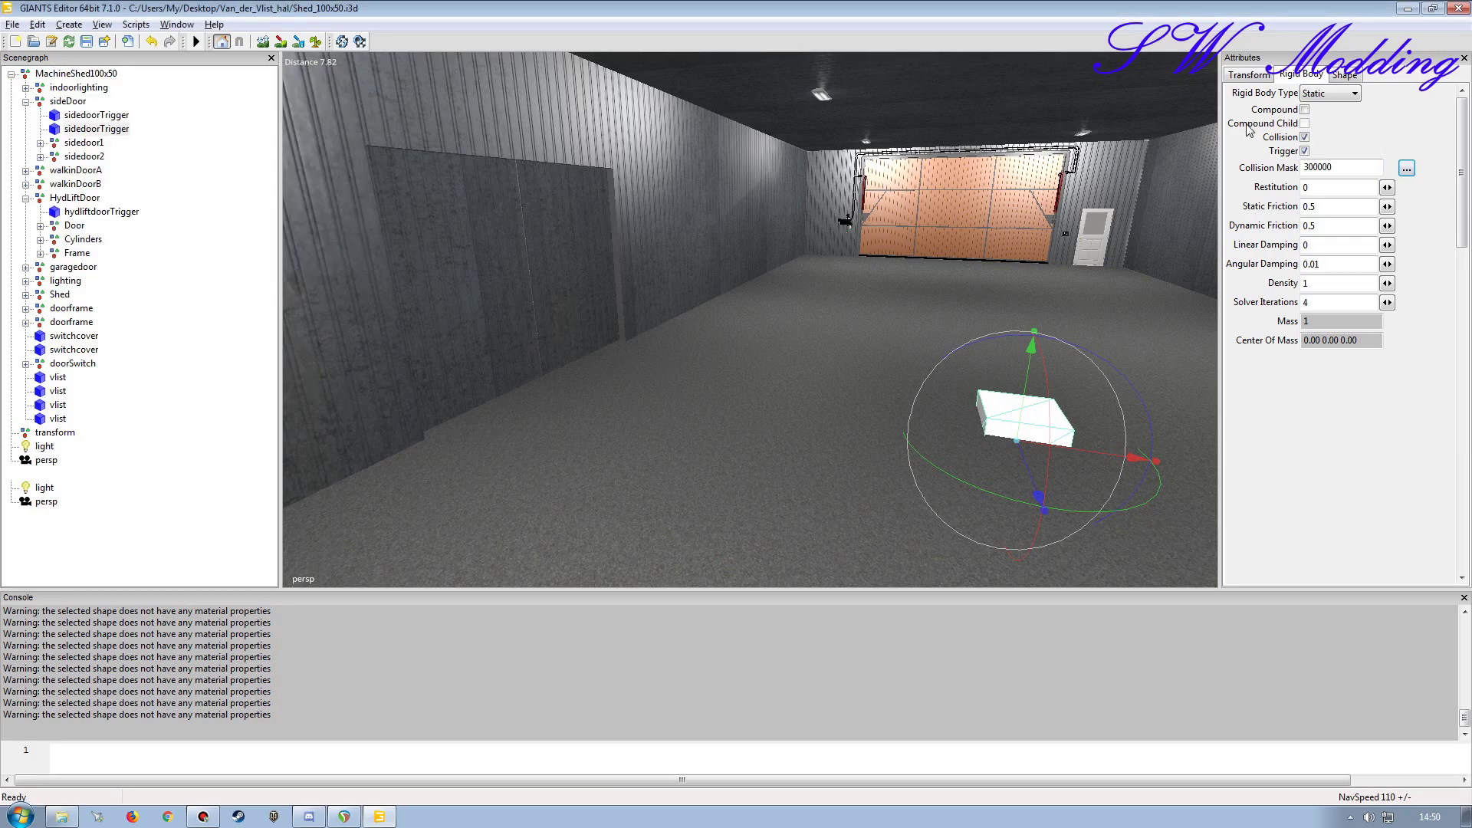
# Step: Turn off Receive Shadowmap and turn on Non Renderable for the new sidedoorTrigger's shape
pyautogui.click(1347, 75)
pyautogui.click(1320, 171)
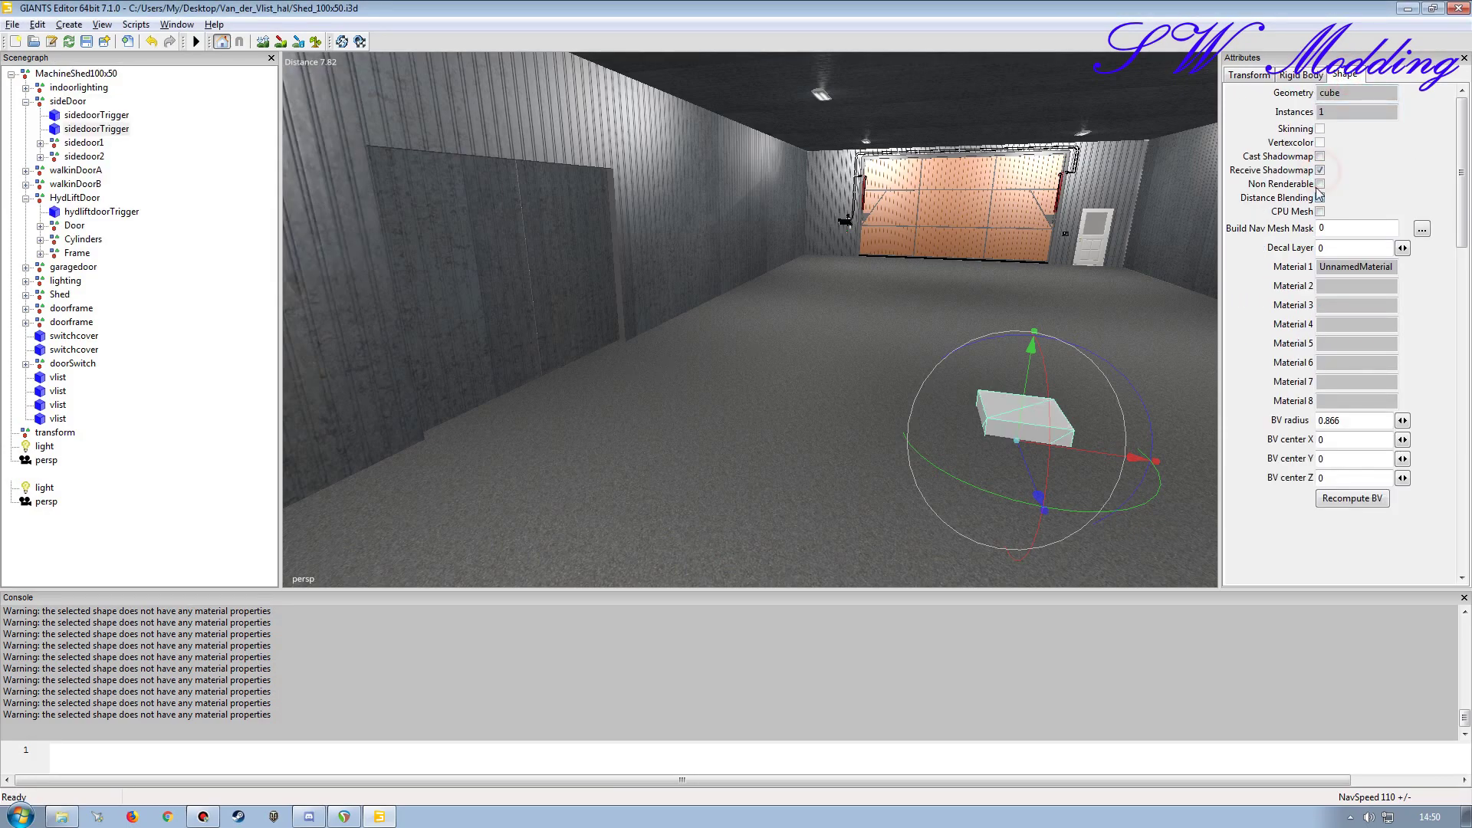
pyautogui.click(1320, 170)
pyautogui.click(1320, 184)
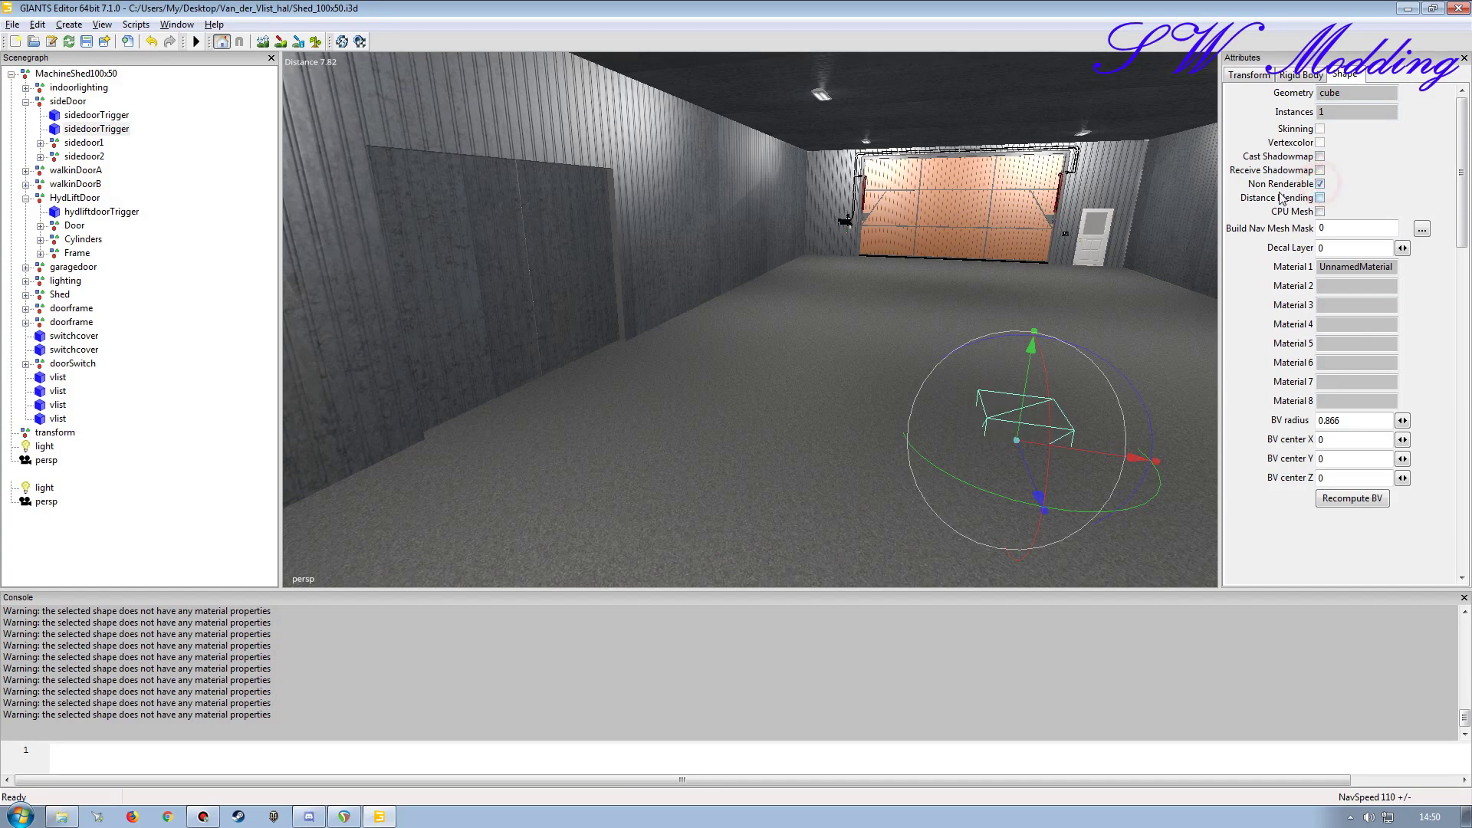
pyautogui.click(1319, 198)
# Step: Move the new sidedoorTrigger across the floor towards the side doors, to about translate X -6.548 and Z 0.849
pyautogui.moveTo(631, 413); pyautogui.dragTo(853, 420, button='right')
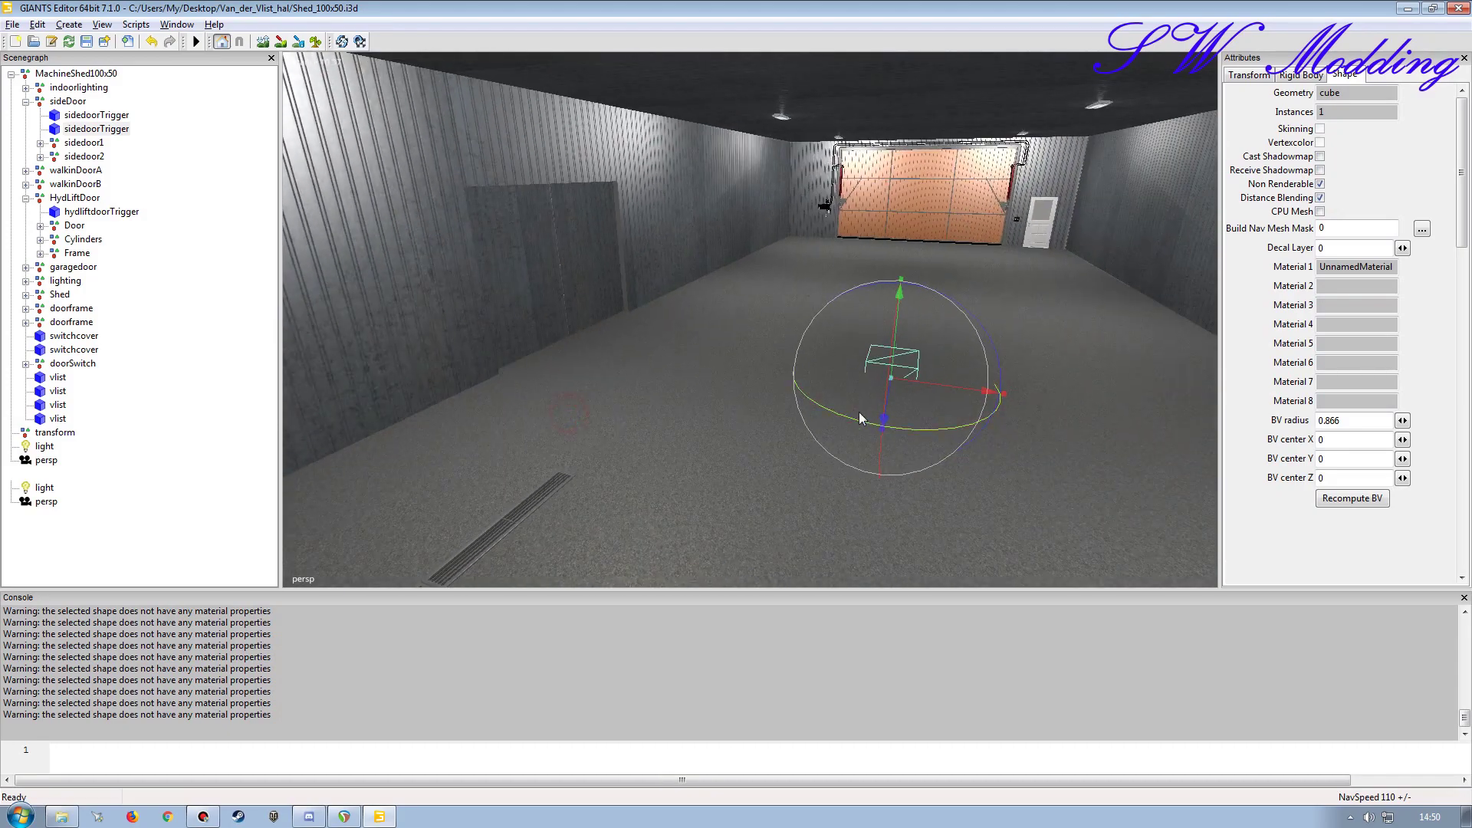
pyautogui.moveTo(950, 396); pyautogui.dragTo(685, 357)
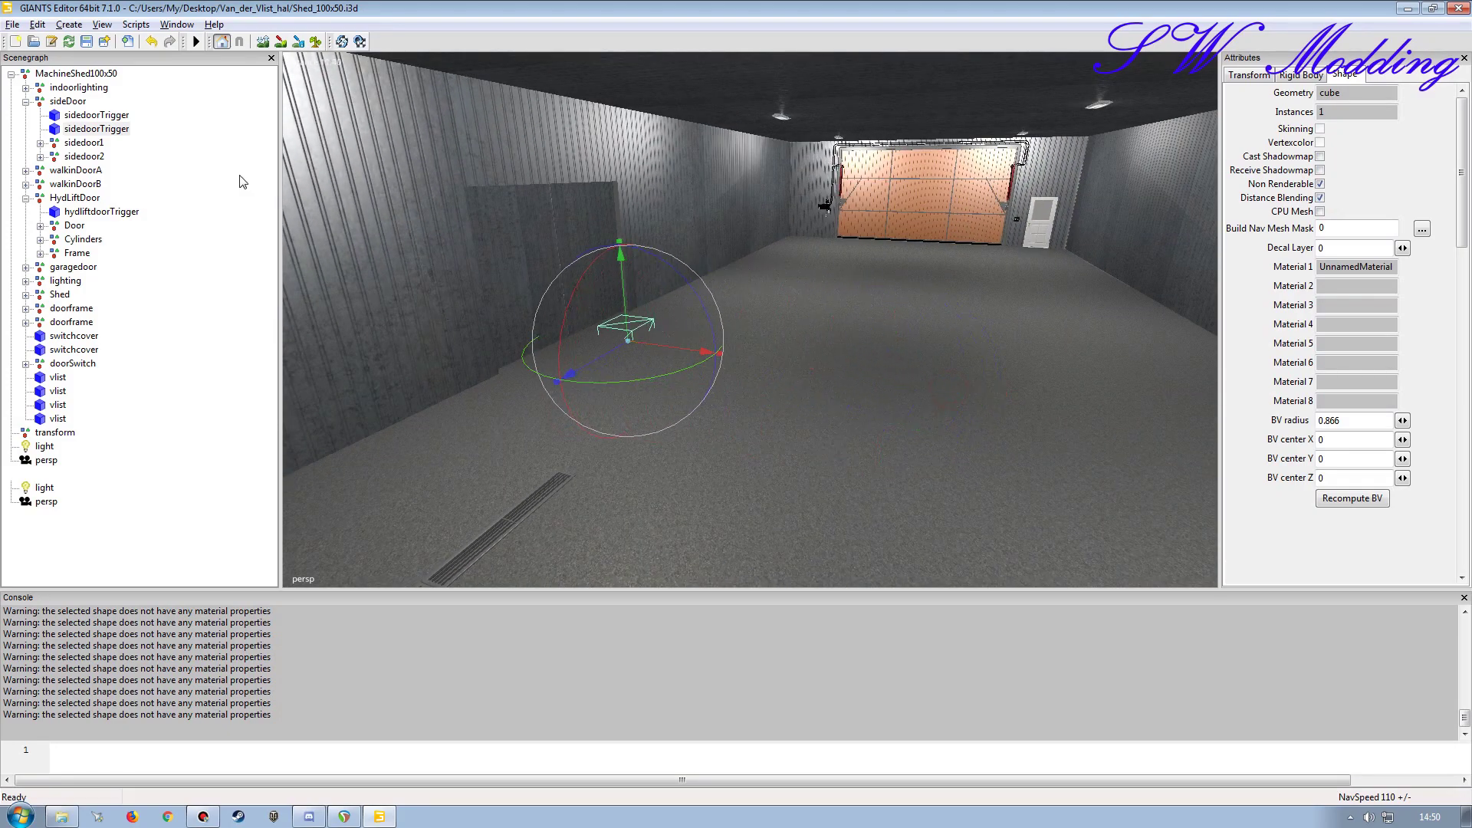
pyautogui.click(111, 129)
pyautogui.click(1248, 74)
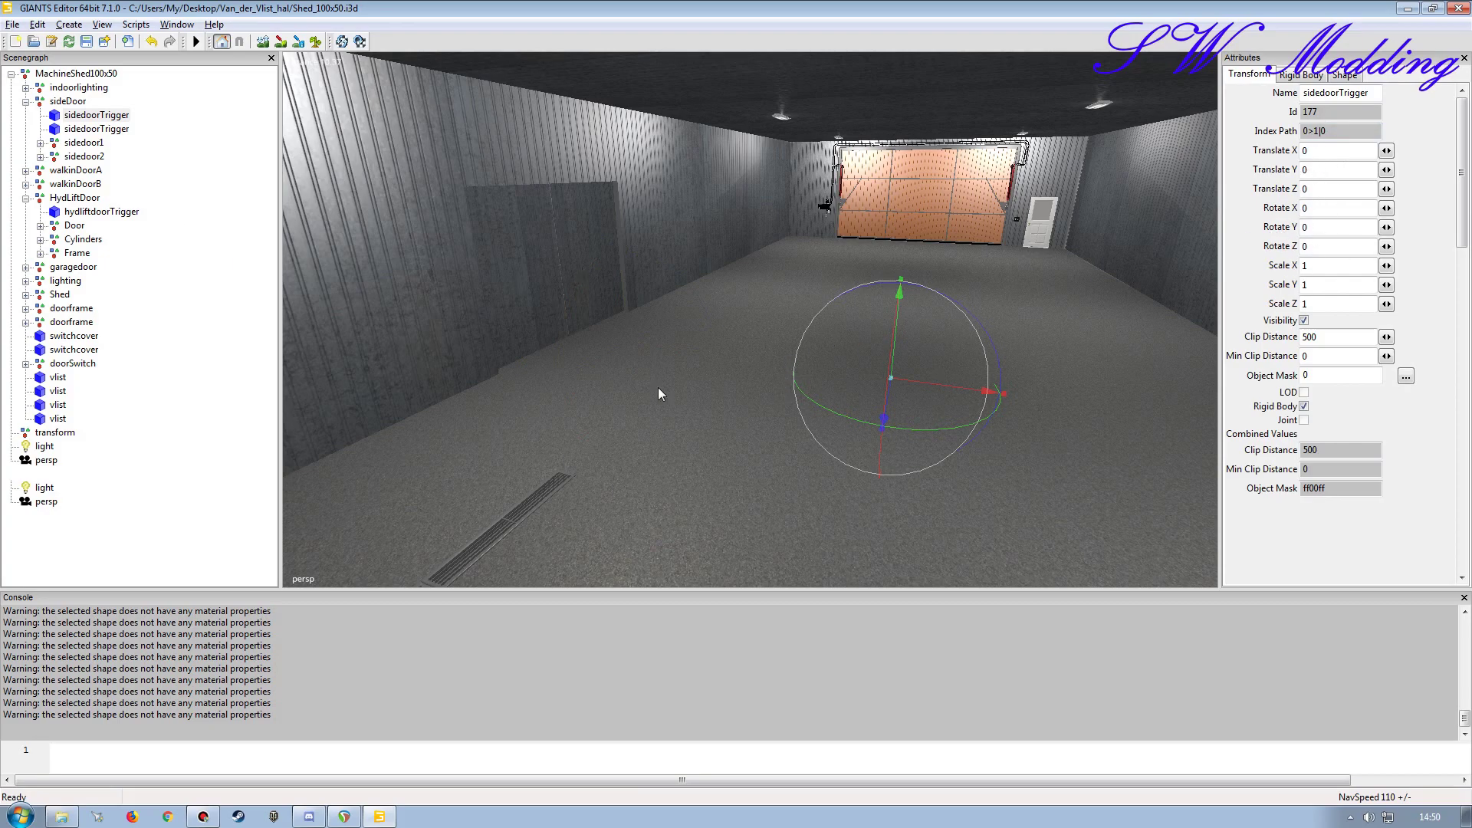
pyautogui.moveTo(658, 389); pyautogui.dragTo(659, 334, button='middle')
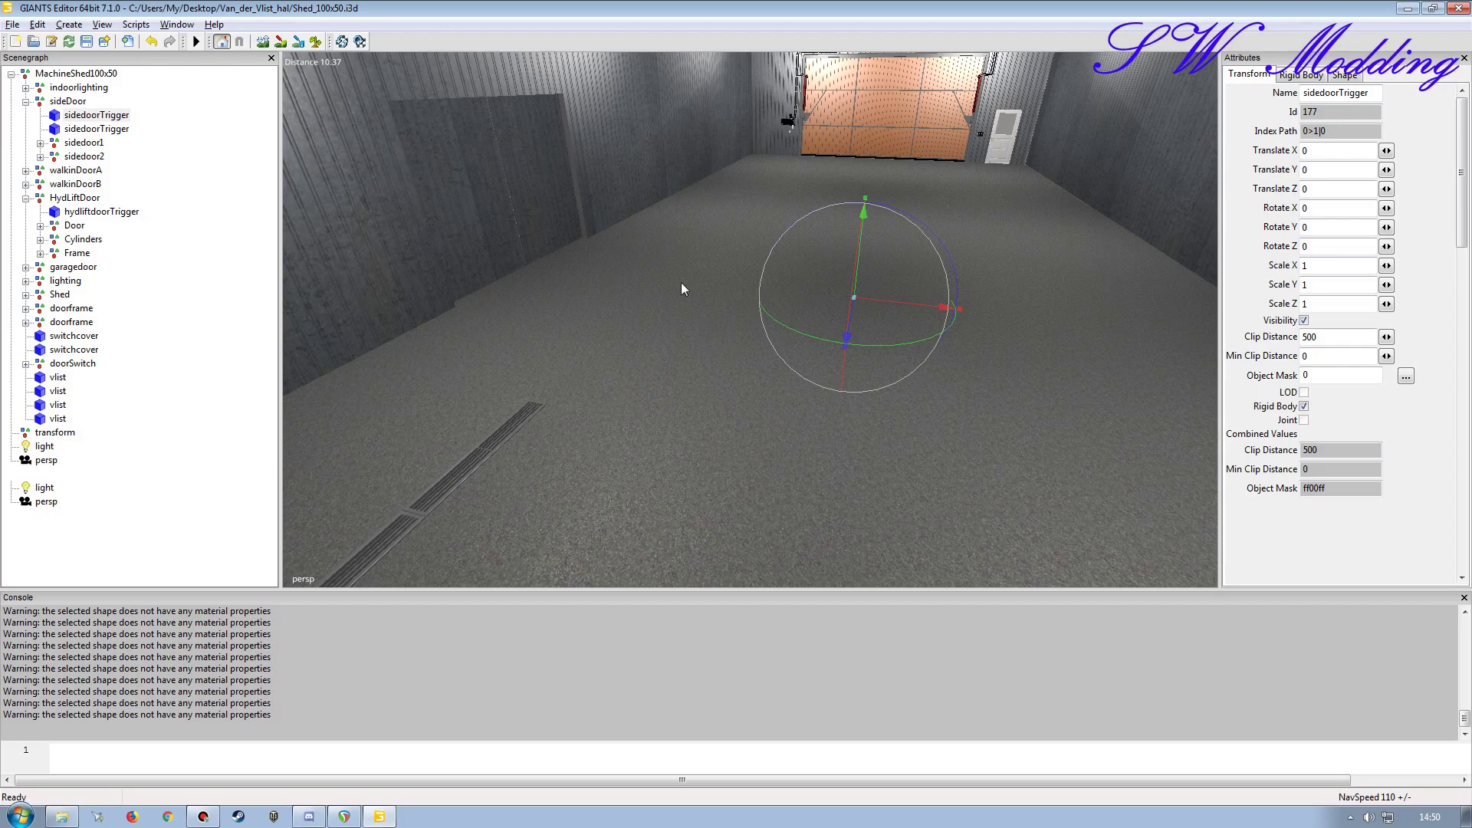
pyautogui.click(112, 132)
pyautogui.keyDown('alt'); pyautogui.moveTo(643, 375); pyautogui.dragTo(614, 312); pyautogui.keyUp('alt')
pyautogui.keyDown('alt'); pyautogui.moveTo(615, 313); pyautogui.dragTo(653, 350, button='right'); pyautogui.keyUp('alt')
pyautogui.keyDown('alt'); pyautogui.moveTo(653, 349); pyautogui.dragTo(595, 365); pyautogui.keyUp('alt')
pyautogui.keyDown('alt'); pyautogui.moveTo(595, 366); pyautogui.dragTo(516, 382, button='right'); pyautogui.keyUp('alt')
pyautogui.keyDown('alt'); pyautogui.moveTo(516, 382); pyautogui.dragTo(536, 375); pyautogui.keyUp('alt')
pyautogui.keyDown('alt'); pyautogui.moveTo(536, 375); pyautogui.dragTo(706, 414, button='right'); pyautogui.keyUp('alt')
pyautogui.keyDown('alt'); pyautogui.moveTo(706, 414); pyautogui.dragTo(648, 417, button='right'); pyautogui.keyUp('alt')
pyautogui.keyDown('alt'); pyautogui.moveTo(648, 417); pyautogui.dragTo(674, 425); pyautogui.keyUp('alt')
pyautogui.moveTo(920, 456); pyautogui.dragTo(871, 449)
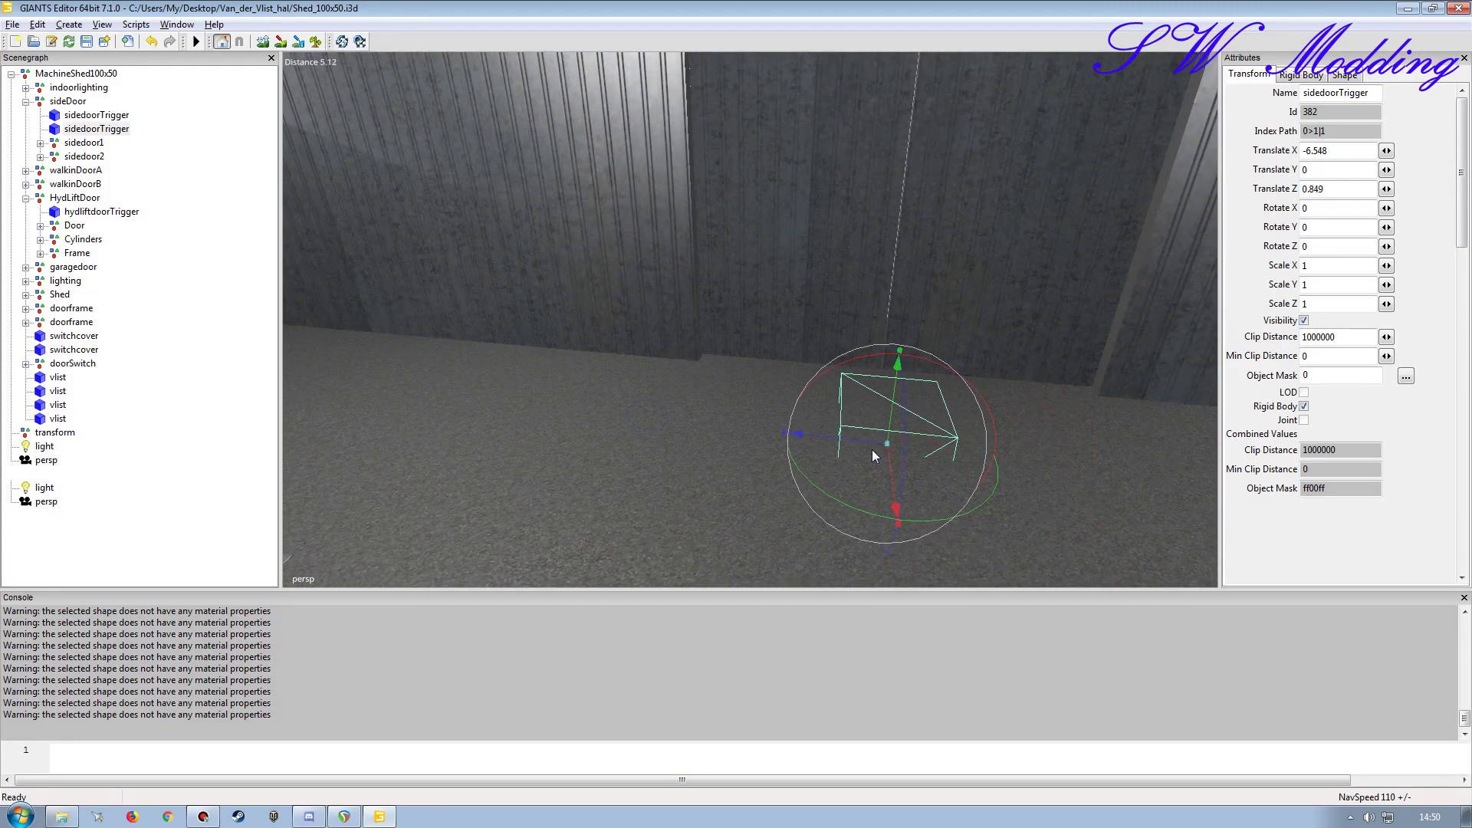
# Step: Move the new sidedoorTrigger closer to the side doors and raise it, to about translate X -7.162 and Y 1.128
pyautogui.click(787, 430)
pyautogui.keyDown('alt'); pyautogui.moveTo(785, 429); pyautogui.dragTo(795, 426); pyautogui.keyUp('alt')
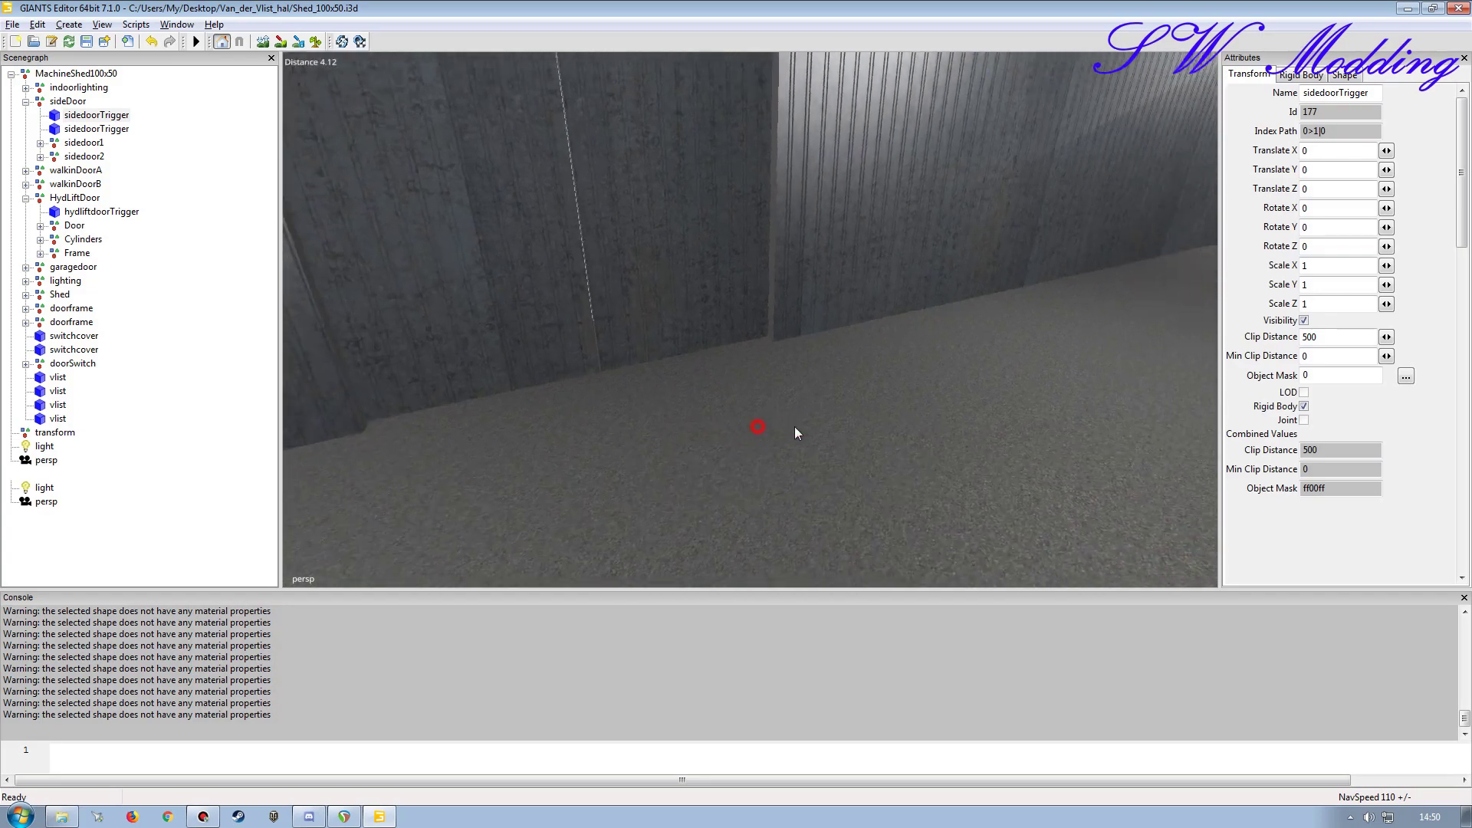
pyautogui.keyDown('alt'); pyautogui.moveTo(794, 427); pyautogui.dragTo(491, 330, button='right'); pyautogui.keyUp('alt')
pyautogui.keyDown('alt'); pyautogui.moveTo(491, 330); pyautogui.dragTo(375, 309); pyautogui.keyUp('alt')
pyautogui.keyDown('alt'); pyautogui.moveTo(375, 309); pyautogui.dragTo(467, 306, button='right'); pyautogui.keyUp('alt')
pyautogui.keyDown('alt'); pyautogui.moveTo(467, 306); pyautogui.dragTo(536, 312); pyautogui.keyUp('alt')
pyautogui.click(118, 133)
pyautogui.keyDown('alt'); pyautogui.moveTo(536, 311); pyautogui.dragTo(529, 293, button='right'); pyautogui.keyUp('alt')
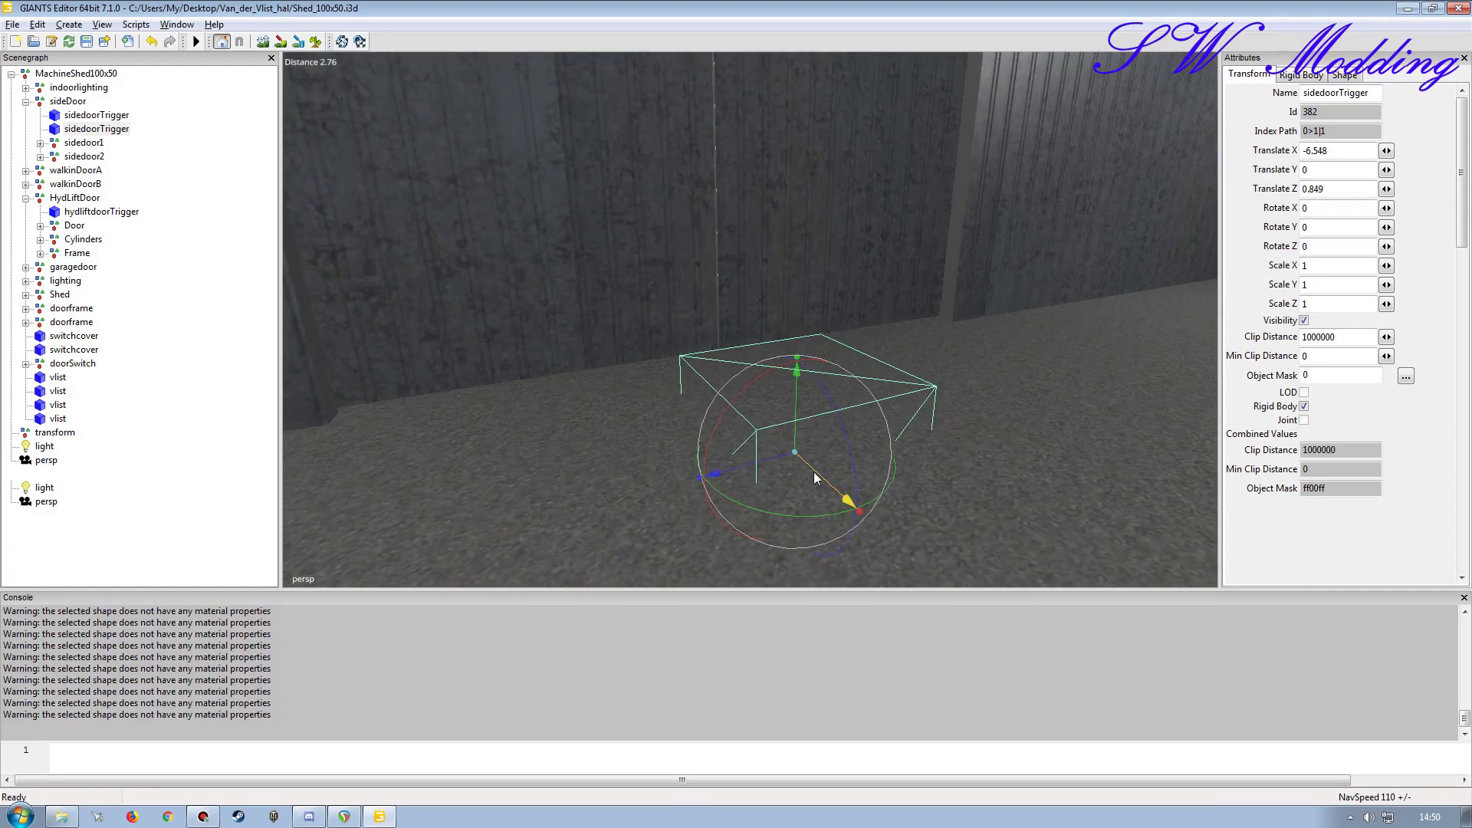
pyautogui.moveTo(813, 470); pyautogui.dragTo(725, 154)
pyautogui.moveTo(725, 153); pyautogui.dragTo(728, 303, button='right')
pyautogui.keyDown('alt'); pyautogui.moveTo(729, 302); pyautogui.dragTo(759, 263); pyautogui.keyUp('alt')
pyautogui.keyDown('alt'); pyautogui.moveTo(742, 299); pyautogui.dragTo(739, 279, button='right'); pyautogui.keyUp('alt')
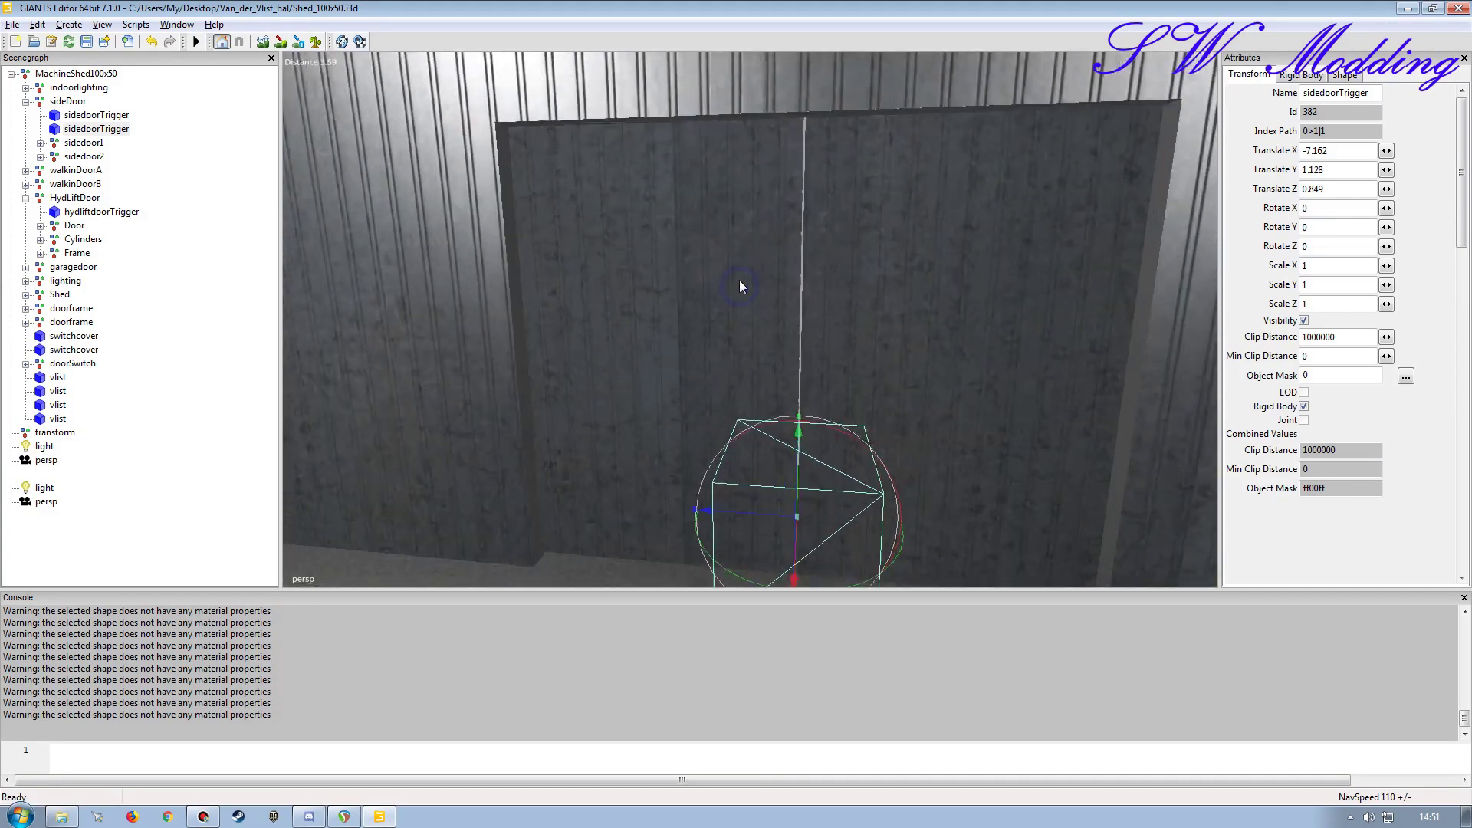
# Step: Stretch the new sidedoorTrigger over the door area to about Scale Y 1.842 and Scale Z 4.527, centred at about translate Y 1.174
pyautogui.keyDown('alt'); pyautogui.moveTo(739, 280); pyautogui.dragTo(772, 333); pyautogui.keyUp('alt')
pyautogui.moveTo(642, 424); pyautogui.dragTo(291, 429)
pyautogui.keyDown('alt'); pyautogui.moveTo(483, 392); pyautogui.dragTo(577, 336); pyautogui.keyUp('alt')
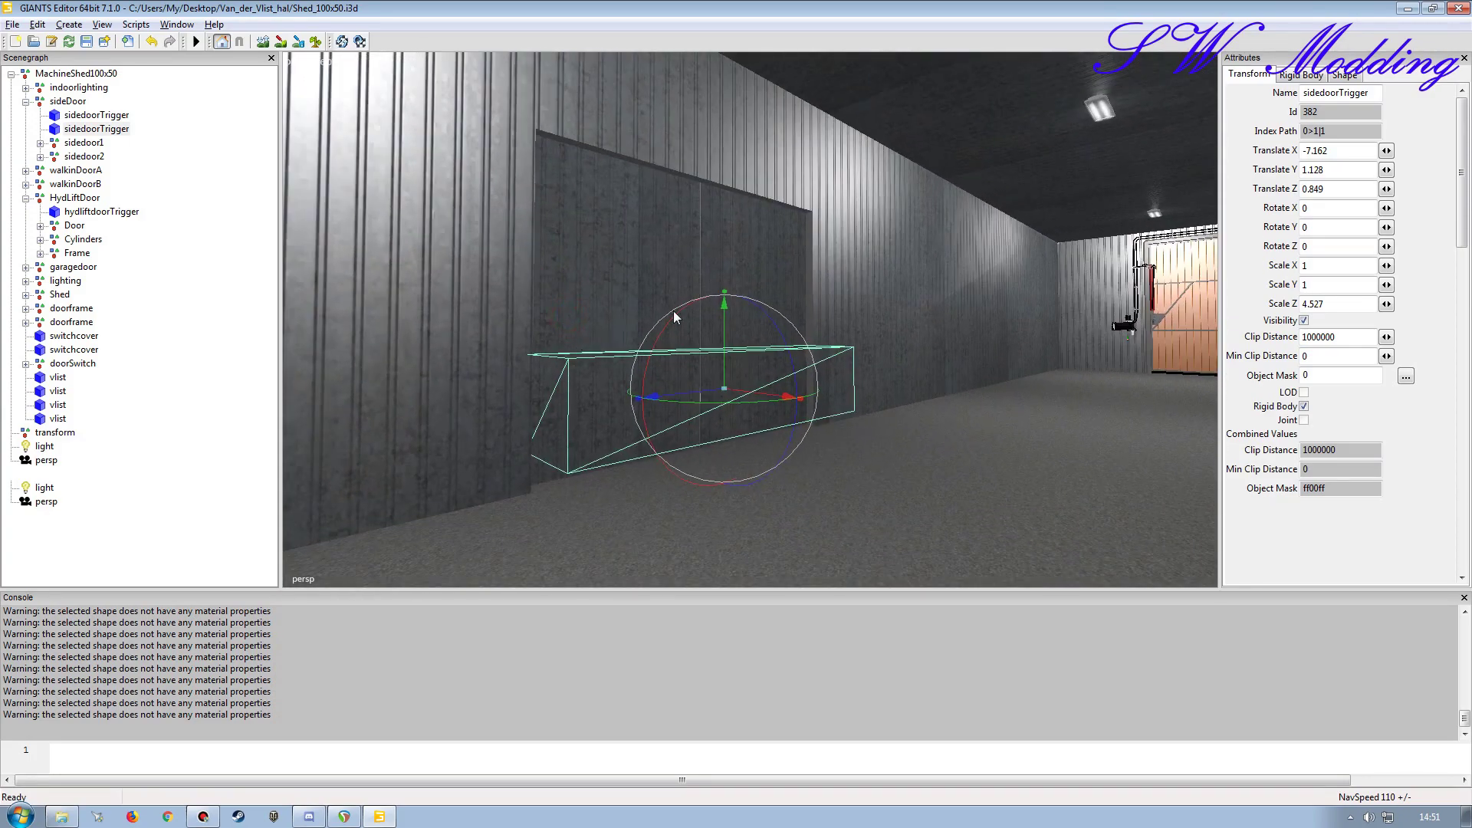
pyautogui.moveTo(725, 292)
pyautogui.mouseDown()
pyautogui.moveTo(728, 214)
pyautogui.moveTo(728, 269)
pyautogui.mouseUp()
pyautogui.moveTo(729, 332); pyautogui.dragTo(722, 362)
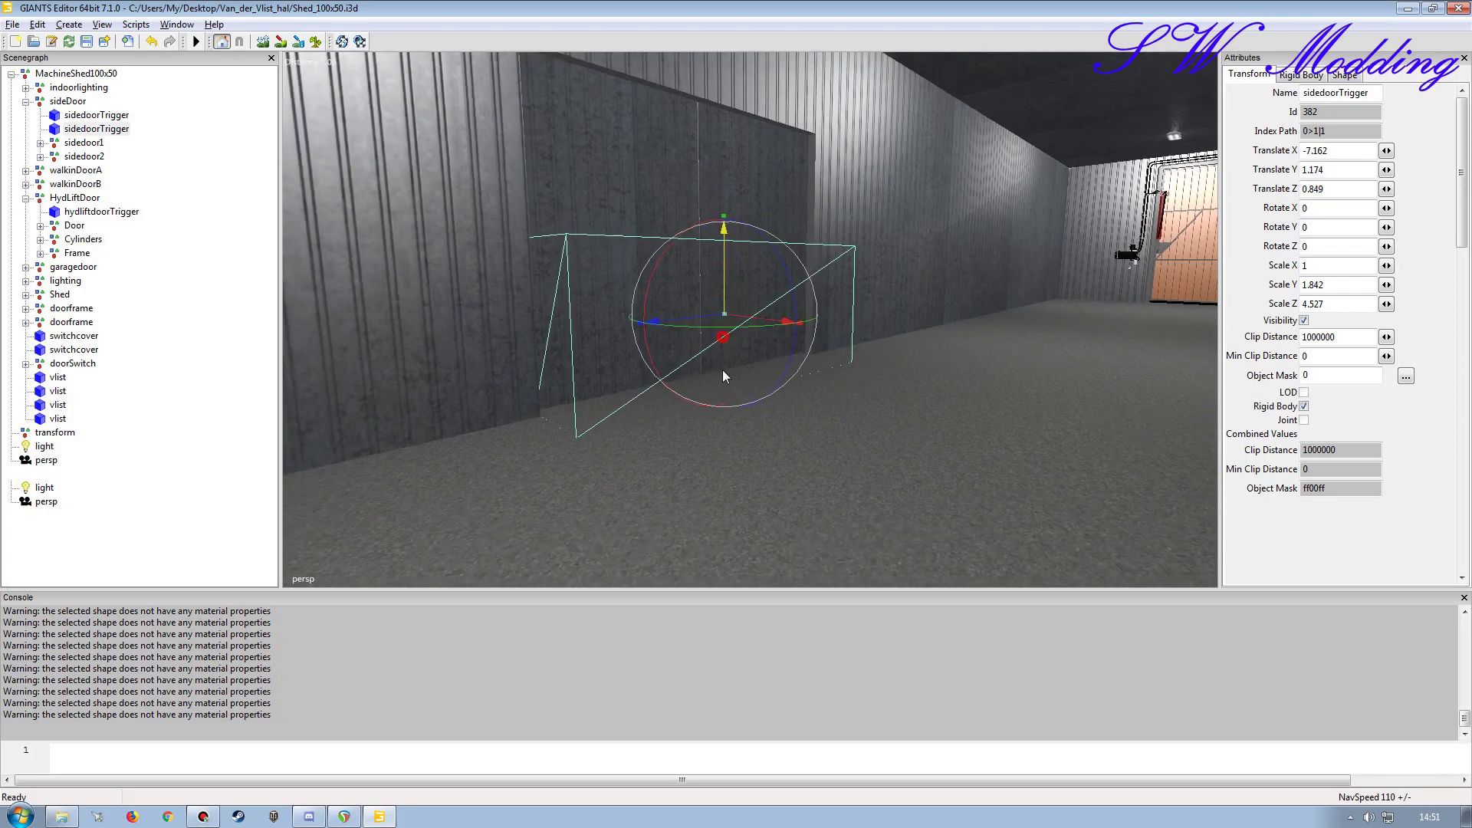
# Step: Inspect the resized sidedoorTrigger's coverage of the side doors from inside and outside the shed
pyautogui.keyDown('alt'); pyautogui.moveTo(722, 362); pyautogui.dragTo(723, 401, button='right'); pyautogui.keyUp('alt')
pyautogui.moveTo(723, 401)
pyautogui.keyDown('alt'); pyautogui.mouseDown()
pyautogui.moveTo(634, 355)
pyautogui.moveTo(630, 311)
pyautogui.mouseUp(); pyautogui.keyUp('alt')
pyautogui.moveTo(772, 361)
pyautogui.keyDown('alt'); pyautogui.mouseDown(button='right')
pyautogui.moveTo(843, 390)
pyautogui.moveTo(825, 392)
pyautogui.mouseUp(button='right'); pyautogui.keyUp('alt')
pyautogui.moveTo(766, 352)
pyautogui.keyDown('alt'); pyautogui.mouseDown()
pyautogui.moveTo(817, 354)
pyautogui.moveTo(964, 282)
pyautogui.mouseUp(); pyautogui.keyUp('alt')
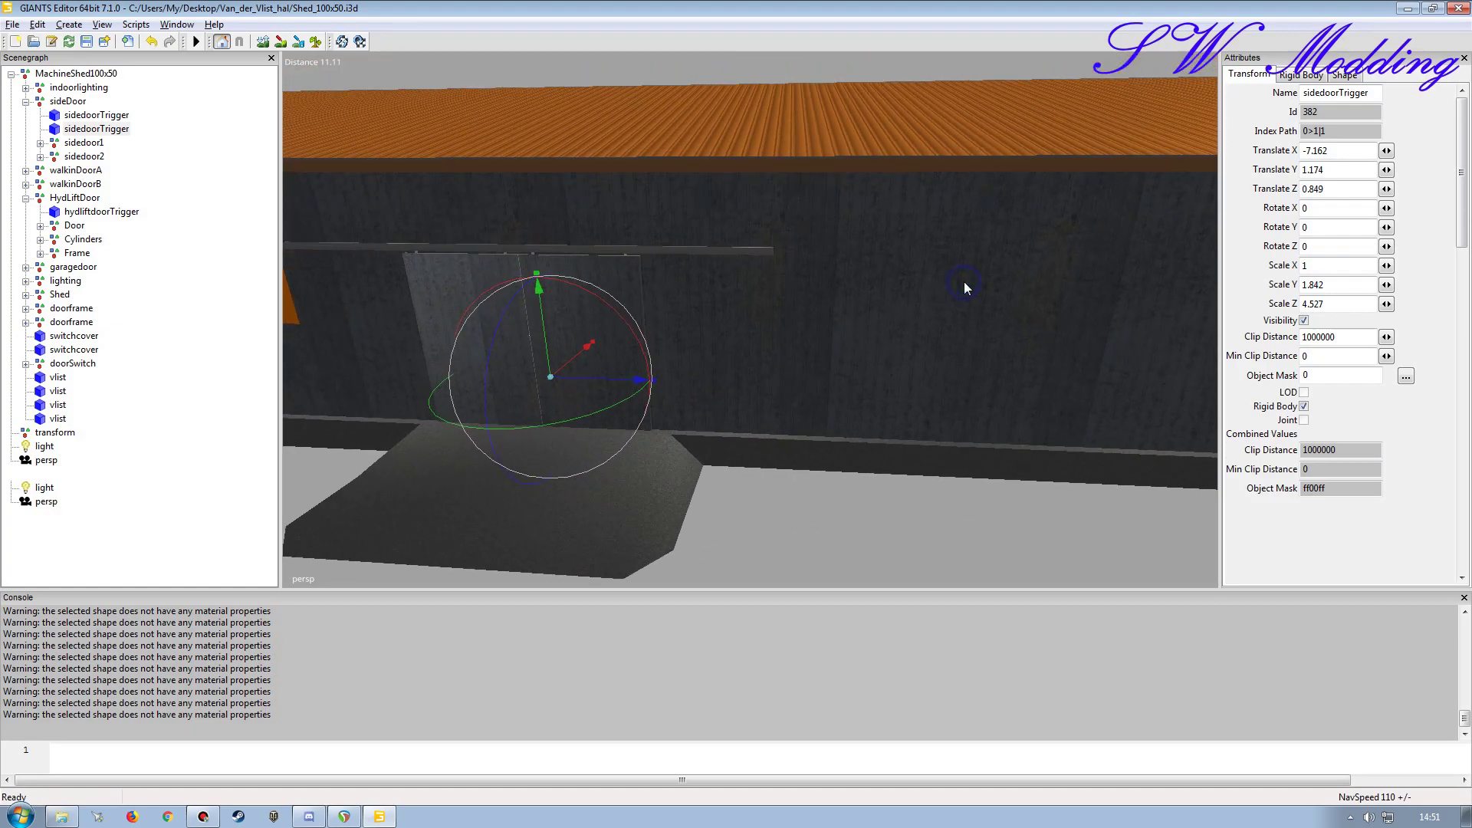
pyautogui.keyDown('alt'); pyautogui.moveTo(782, 316); pyautogui.dragTo(664, 355); pyautogui.keyUp('alt')
pyautogui.scroll(5, 784, 264)
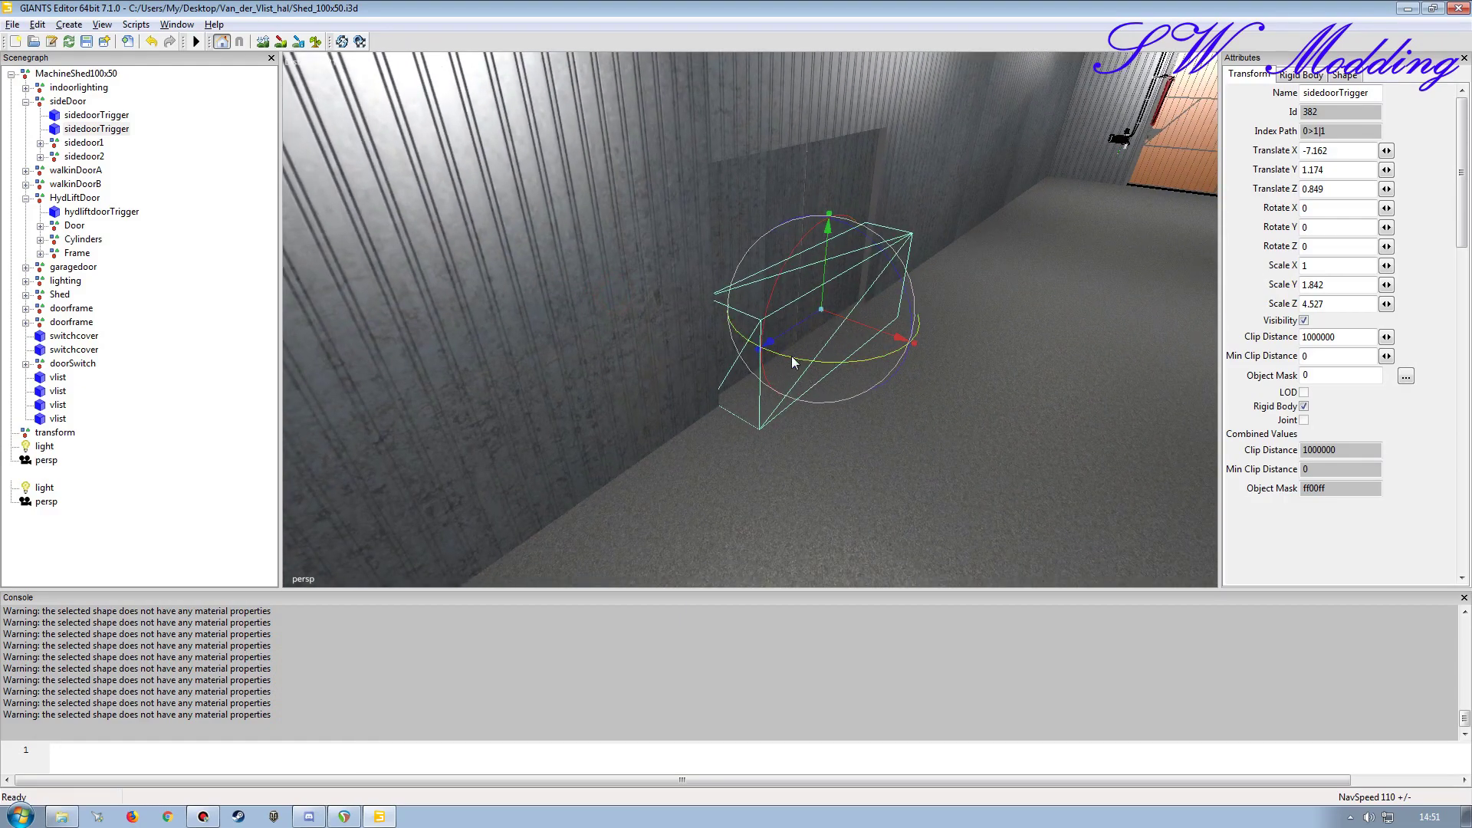
pyautogui.keyDown('alt'); pyautogui.moveTo(816, 159); pyautogui.dragTo(783, 341); pyautogui.keyUp('alt')
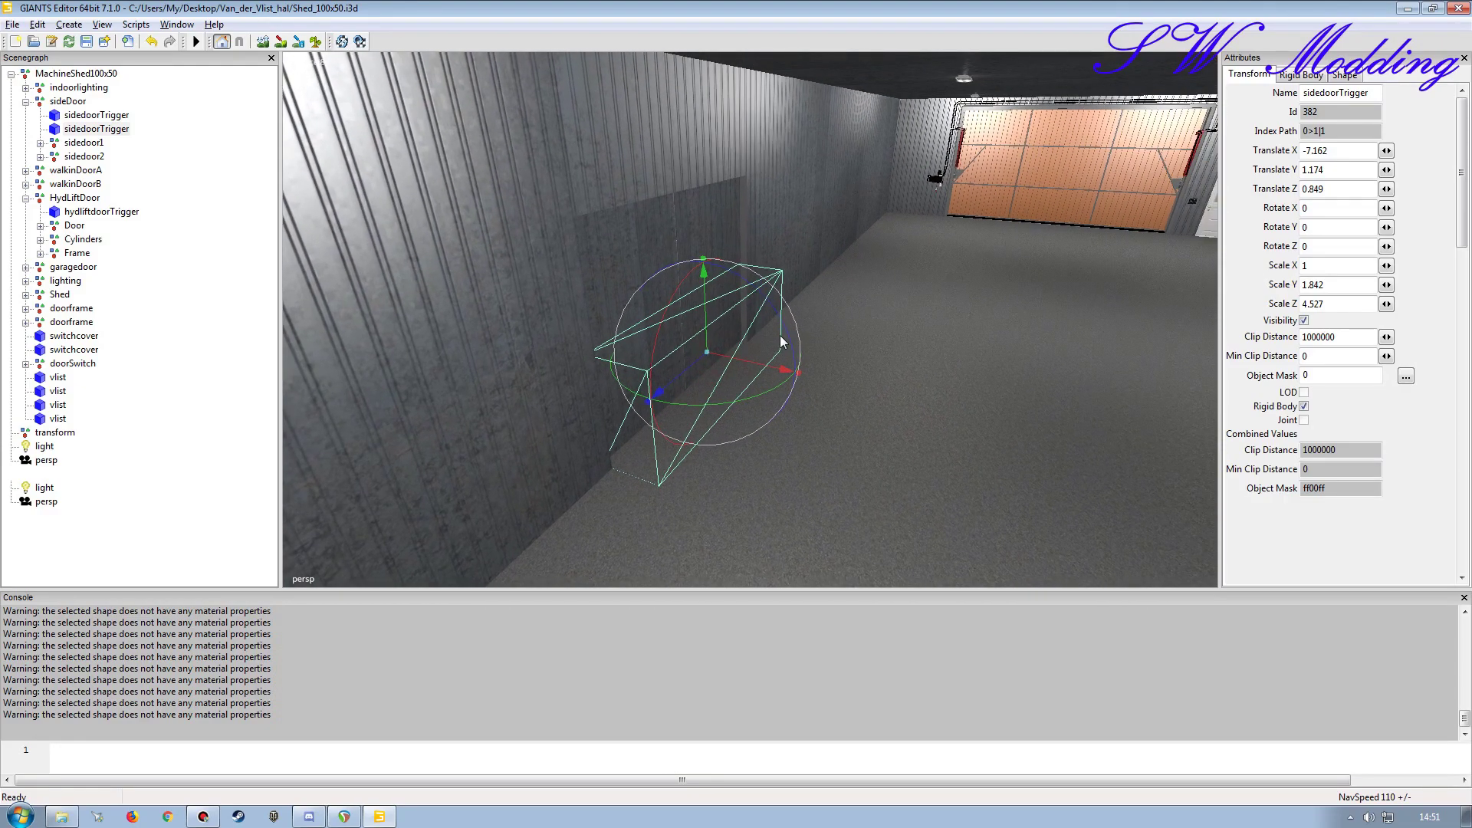
# Step: Delete the original sidedoorTrigger from the sideDoor group and check the replacement trigger's placement
pyautogui.click(96, 115)
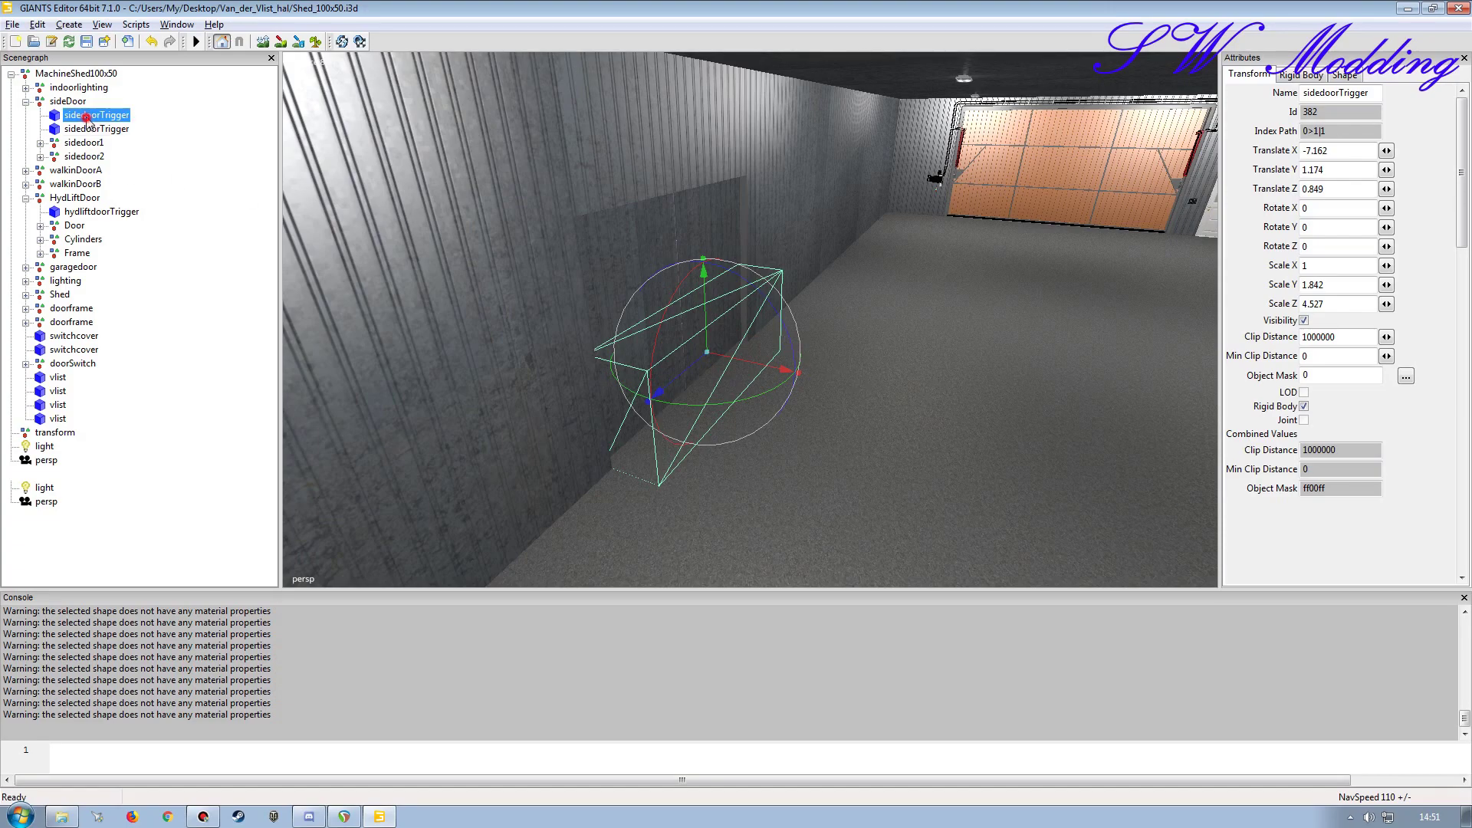
pyautogui.press('Delete')
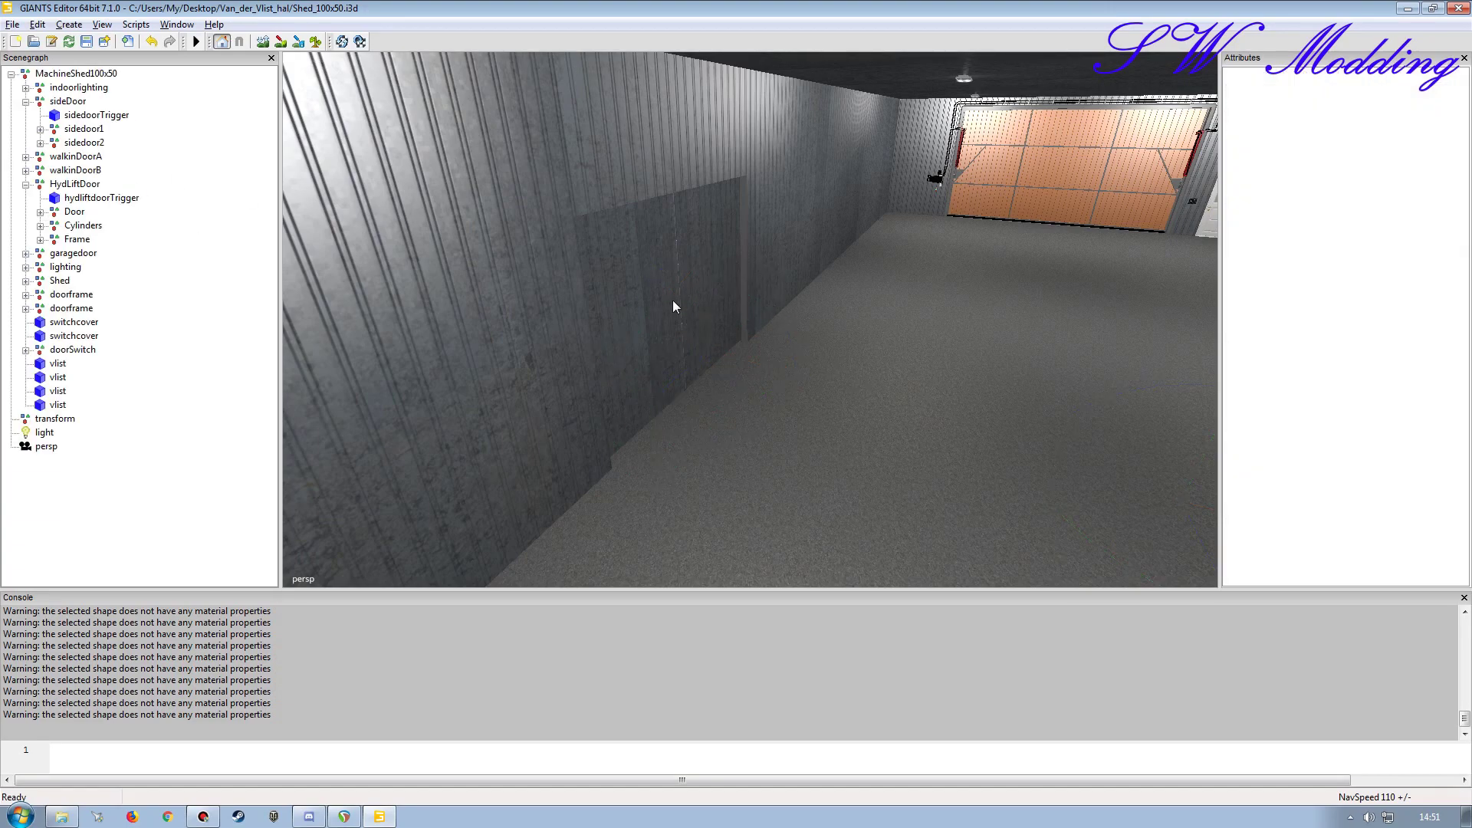
pyautogui.click(92, 115)
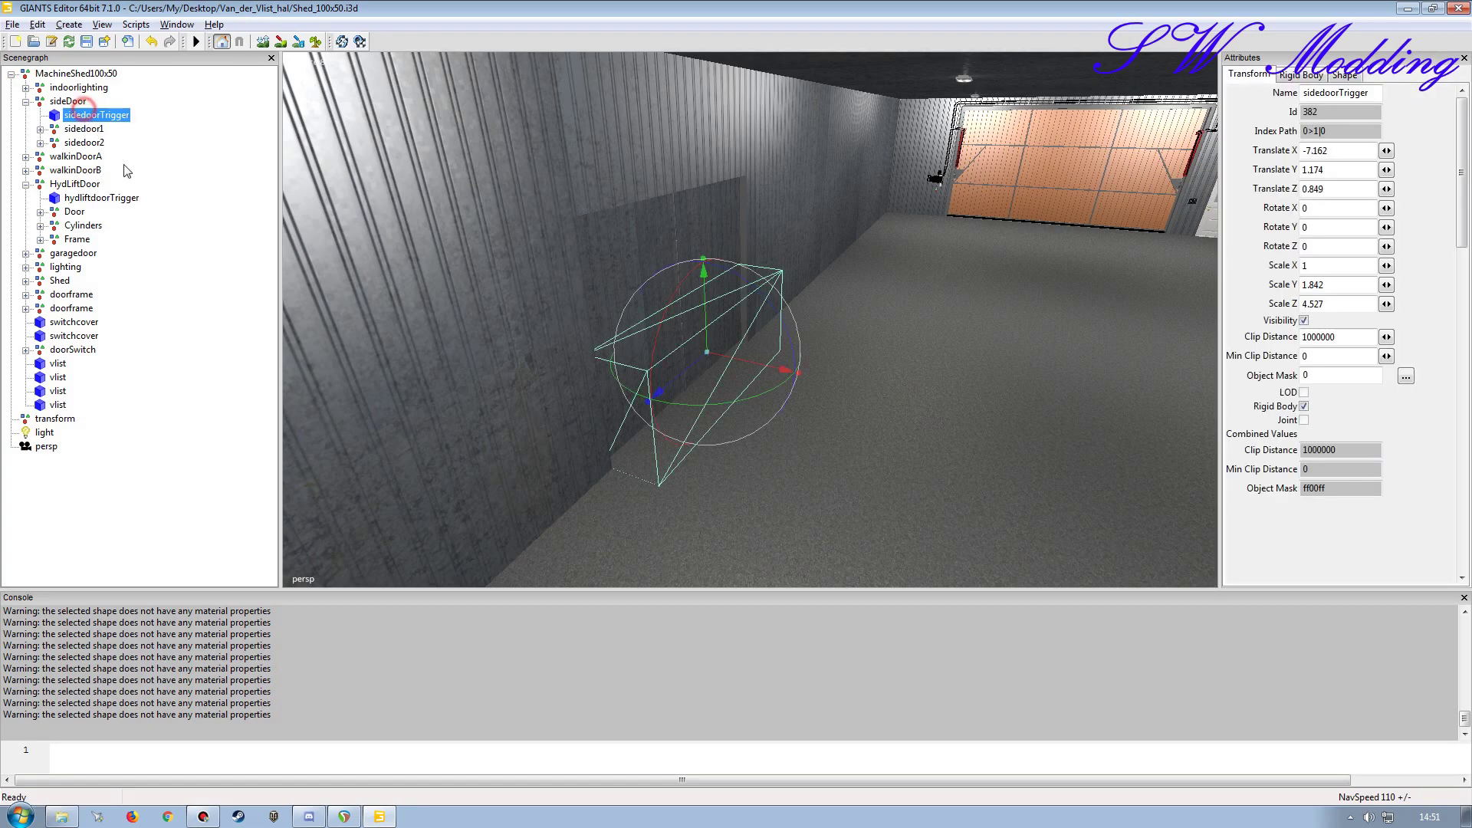
pyautogui.moveTo(639, 325)
pyautogui.keyDown('alt'); pyautogui.mouseDown()
pyautogui.moveTo(706, 289)
pyautogui.moveTo(746, 320)
pyautogui.moveTo(702, 327)
pyautogui.moveTo(386, 272)
pyautogui.mouseUp(); pyautogui.keyUp('alt')
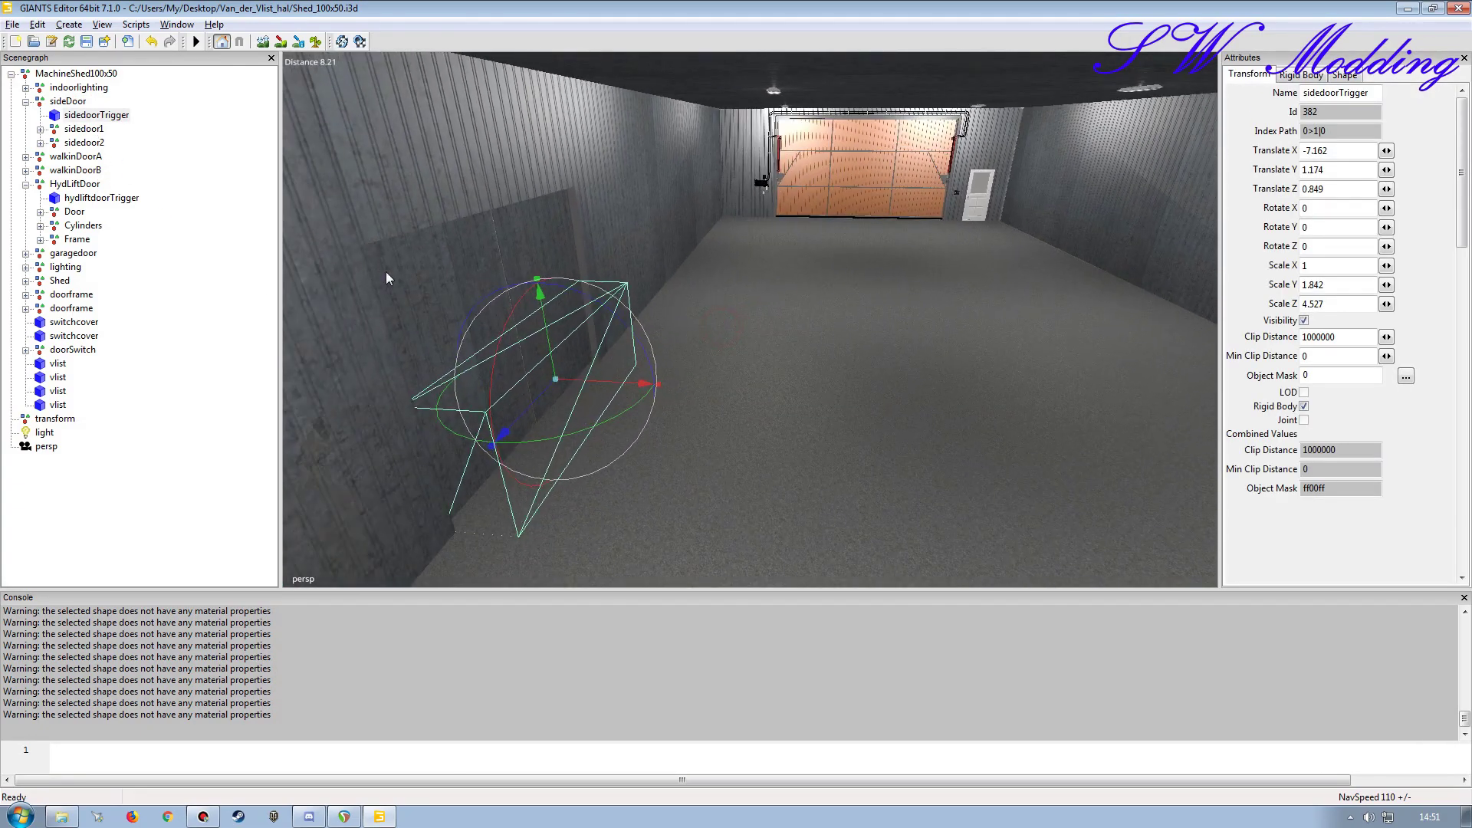
# Step: Inspect the original walkindoorTrigger in the walkinDoorA group, its placement at the door and the console's material warning
pyautogui.click(25, 185)
pyautogui.click(26, 158)
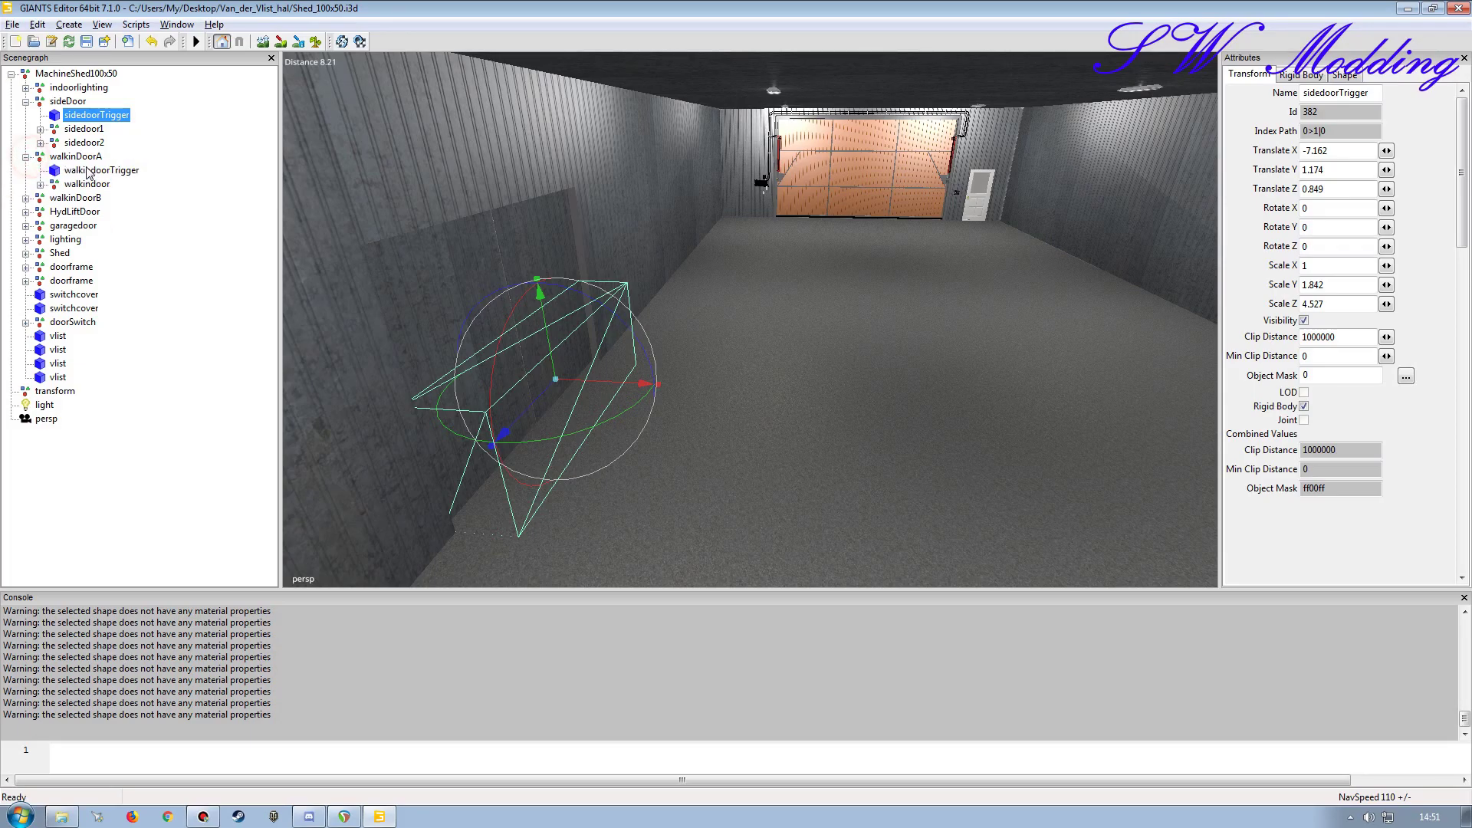
pyautogui.click(100, 170)
pyautogui.keyDown('alt'); pyautogui.moveTo(706, 337); pyautogui.dragTo(587, 307); pyautogui.keyUp('alt')
pyautogui.scroll(5, 588, 307)
pyautogui.keyDown('alt'); pyautogui.moveTo(728, 357); pyautogui.dragTo(660, 332); pyautogui.keyUp('alt')
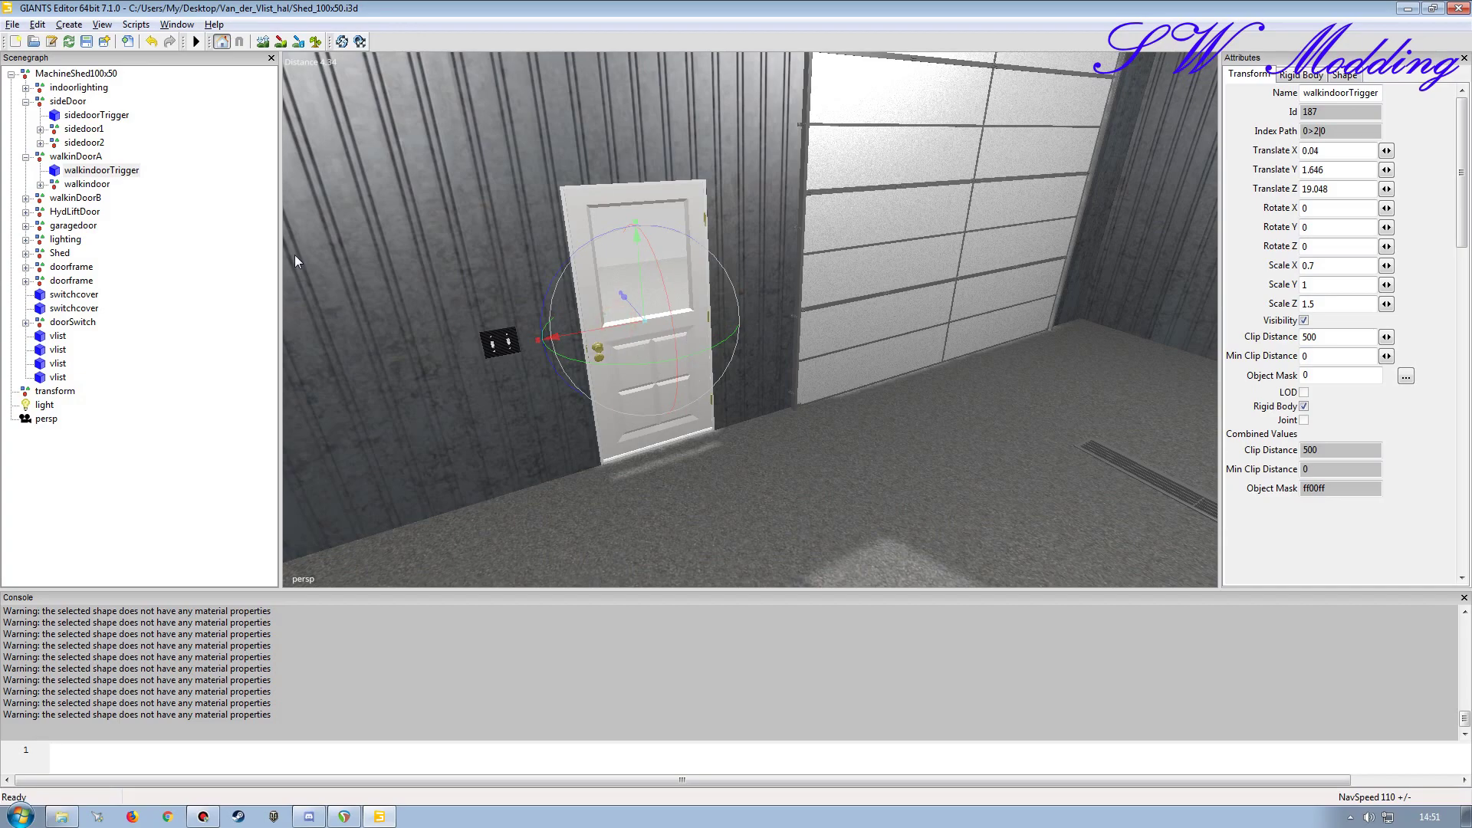
pyautogui.moveTo(274, 719); pyautogui.dragTo(21, 715)
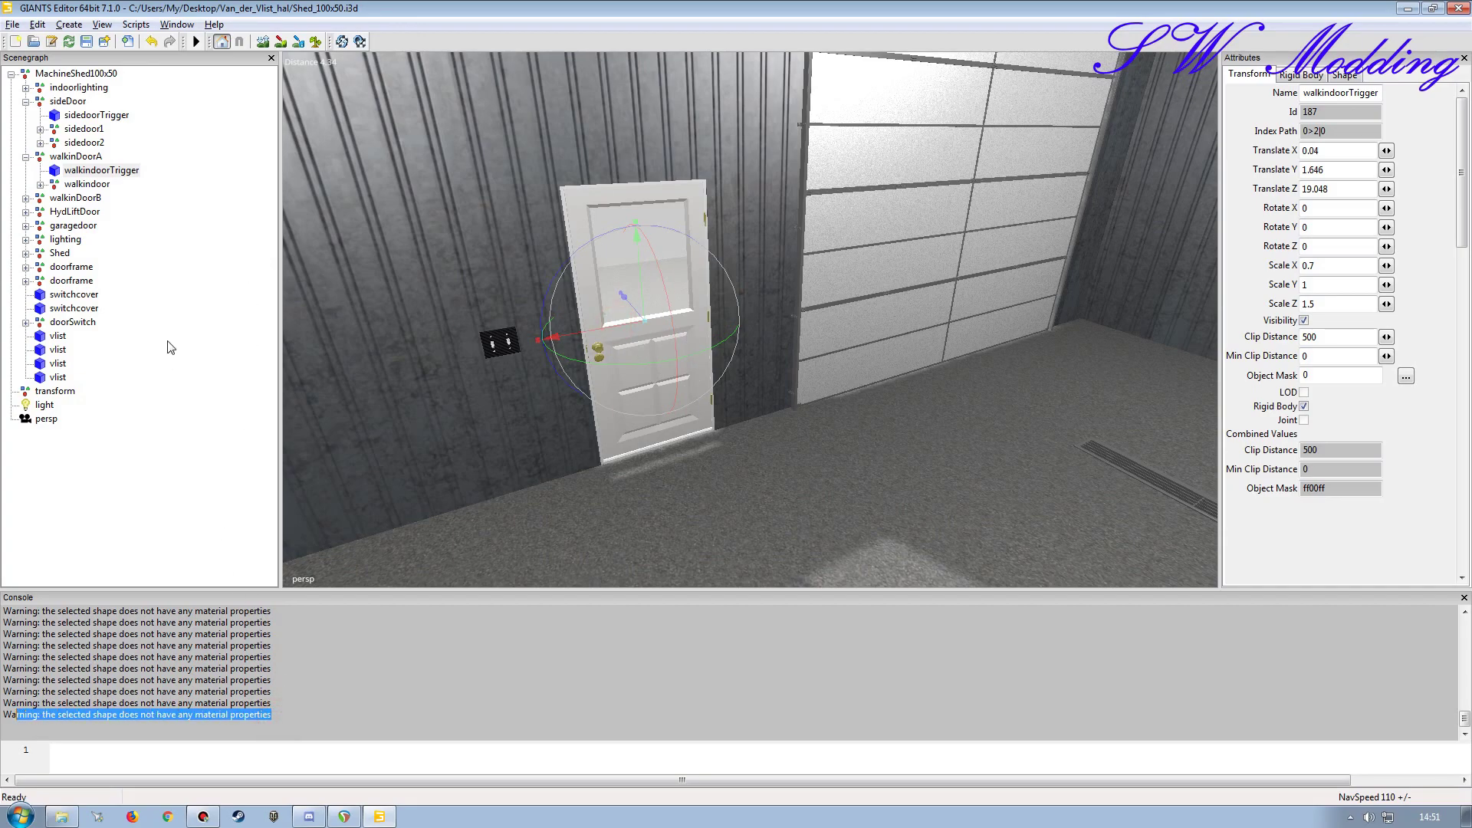
# Step: Create a cube primitive and place it in the walkinDoorA group directly below the original walkindoorTrigger
pyautogui.click(69, 24)
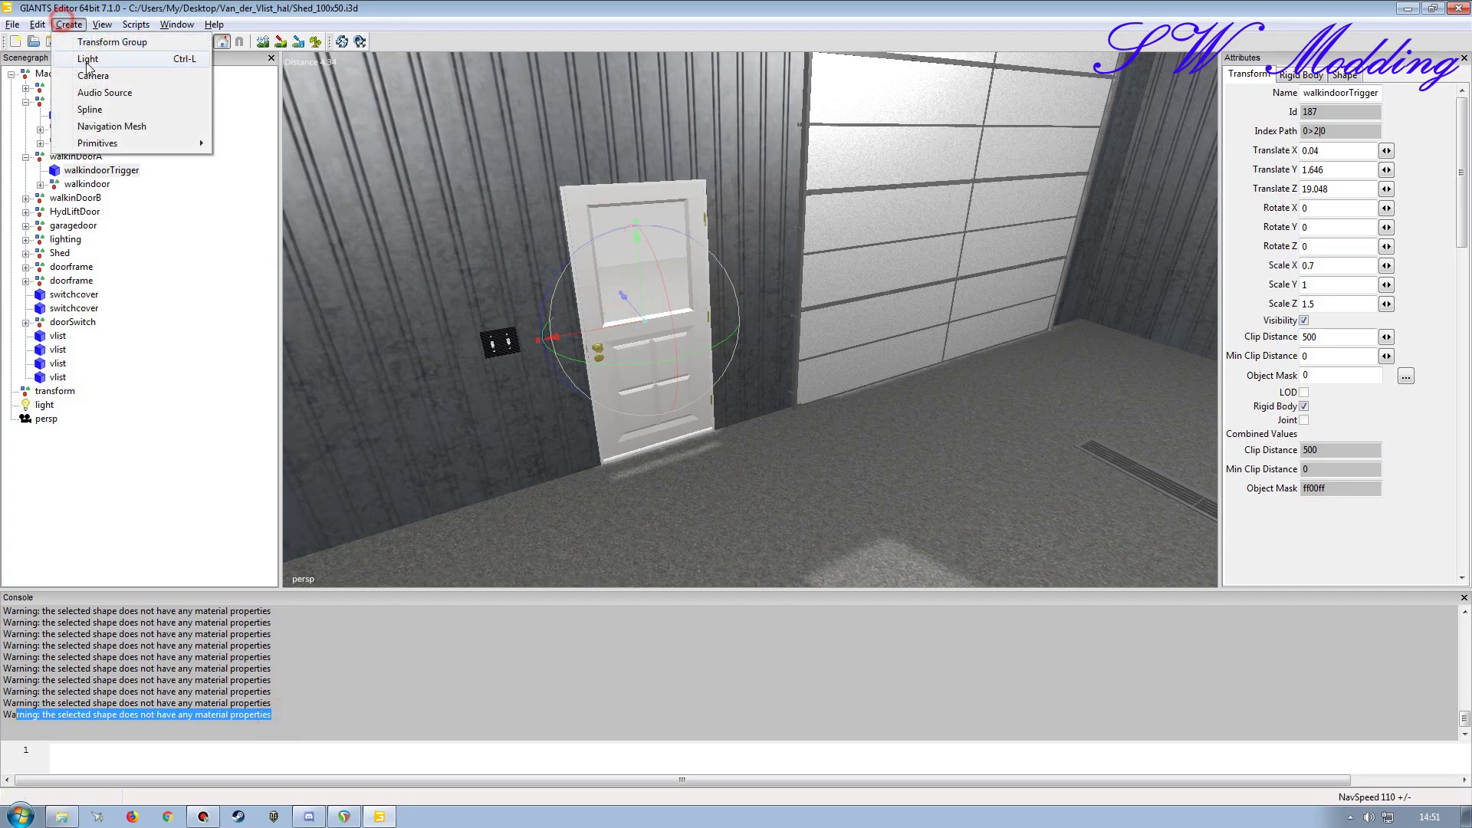
pyautogui.moveTo(84, 141)
pyautogui.click(242, 144)
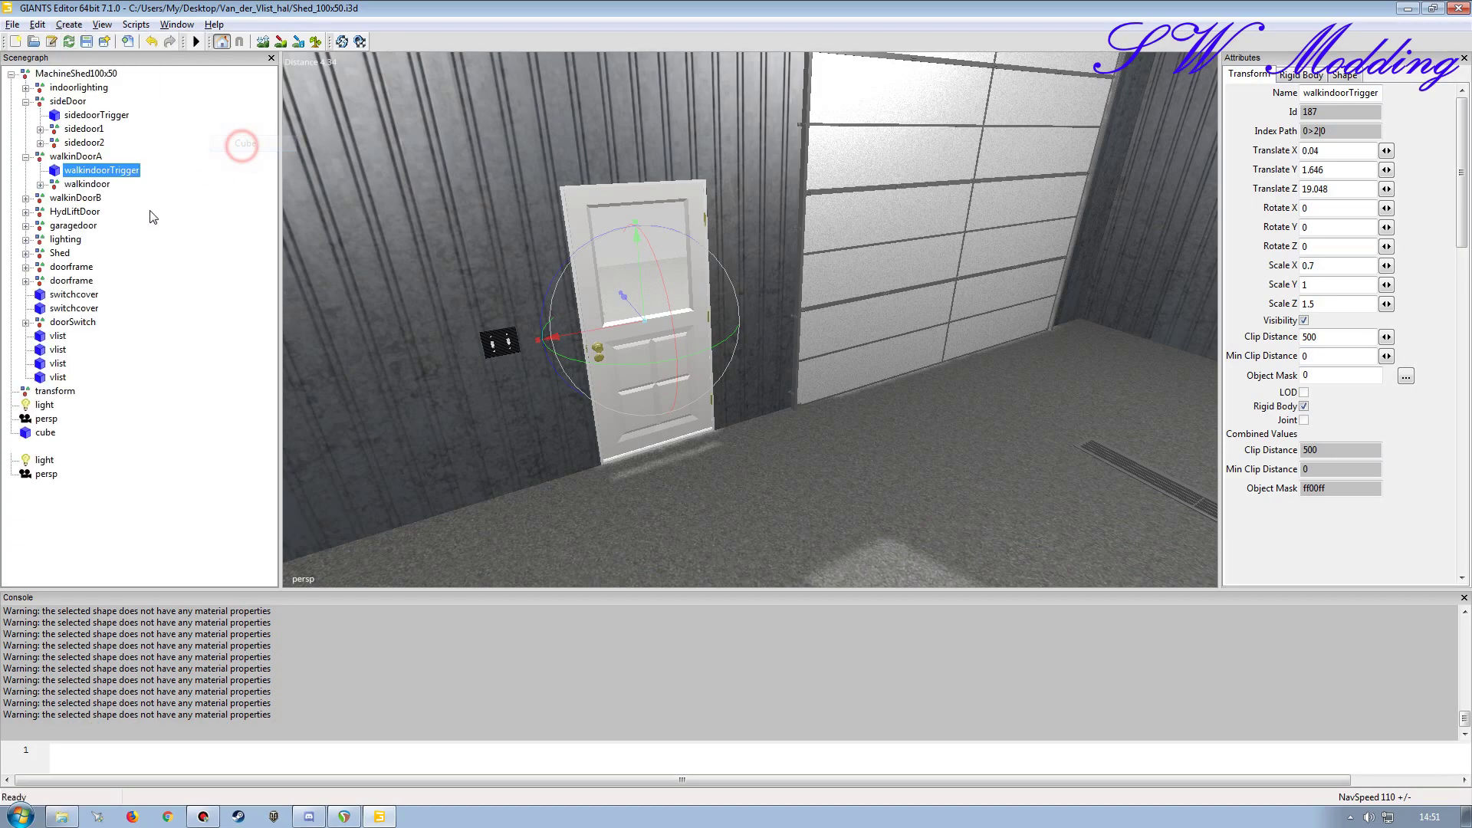
pyautogui.click(48, 433)
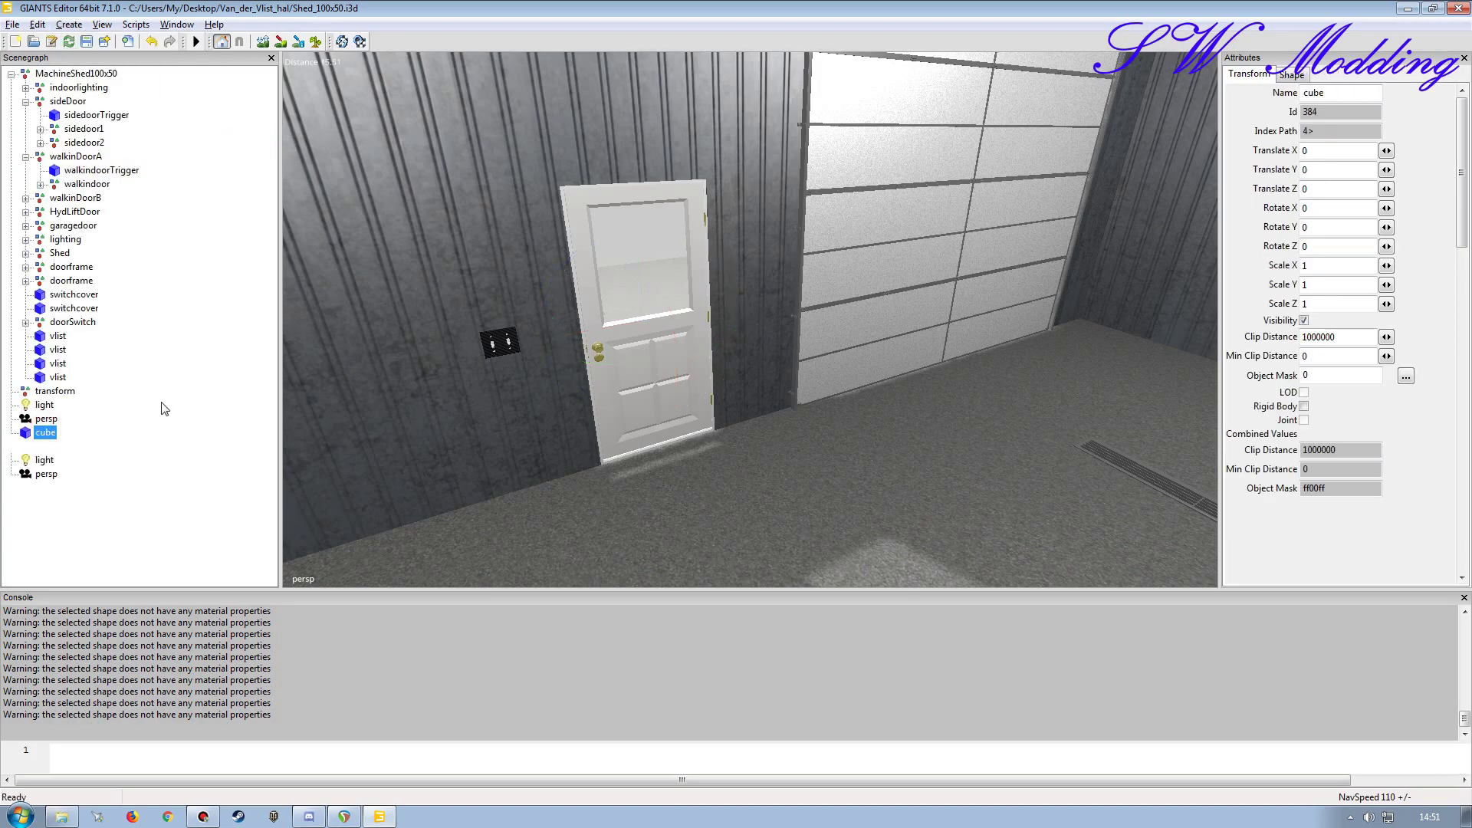
pyautogui.press('Delete')
pyautogui.click(73, 157)
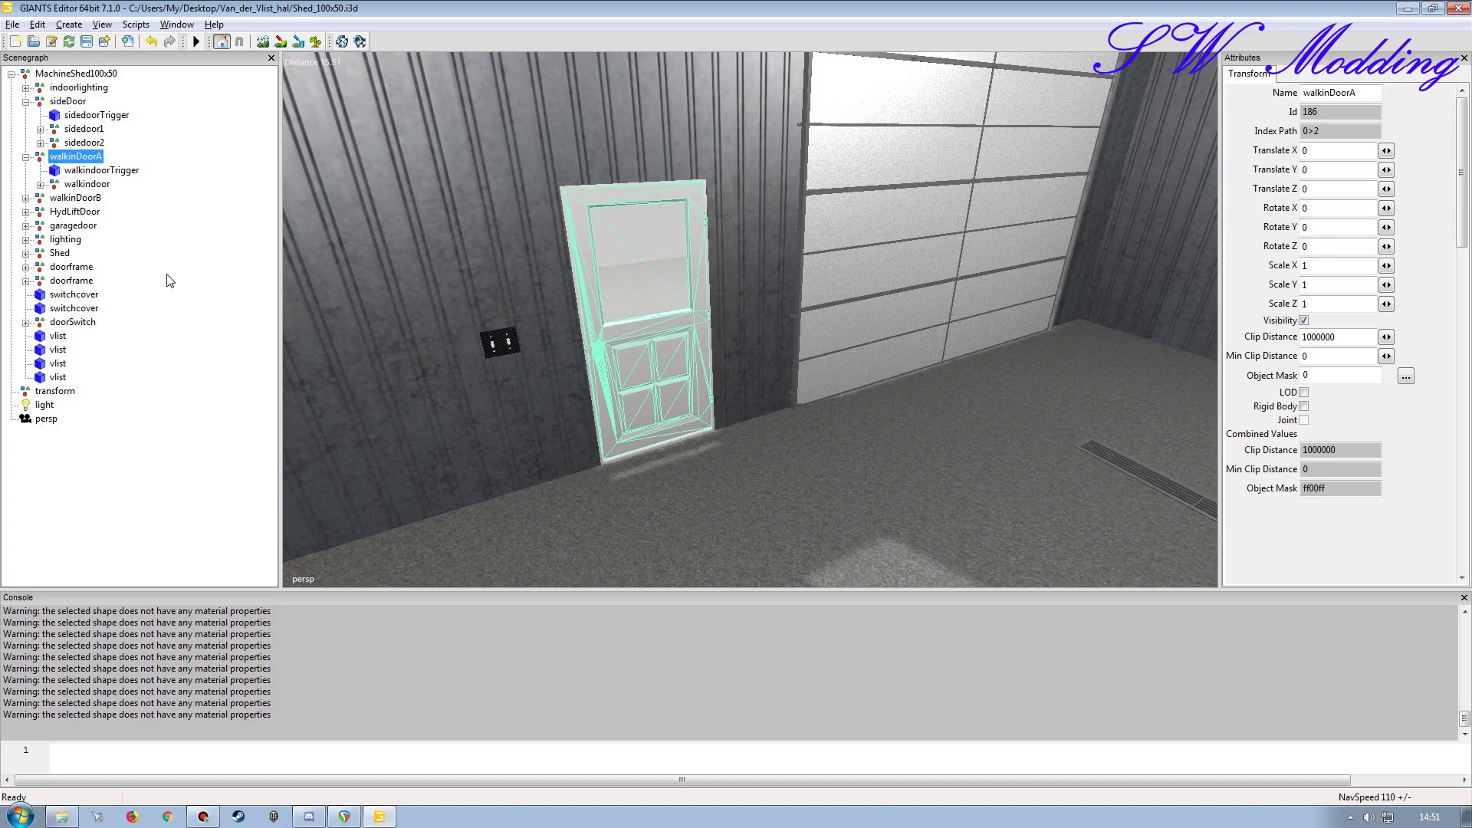
pyautogui.hotkey('ctrl', 'v')
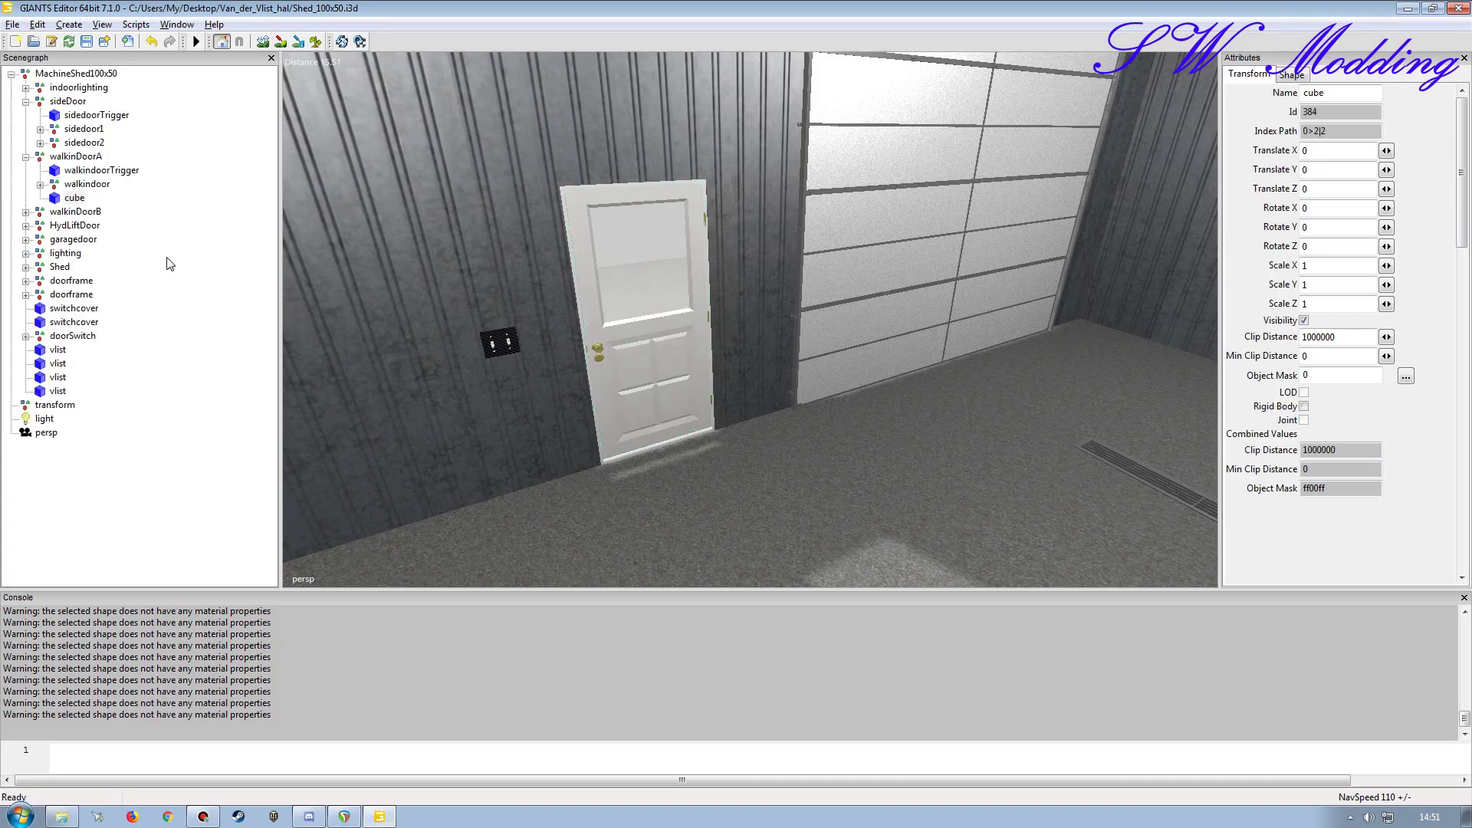
pyautogui.click(26, 101)
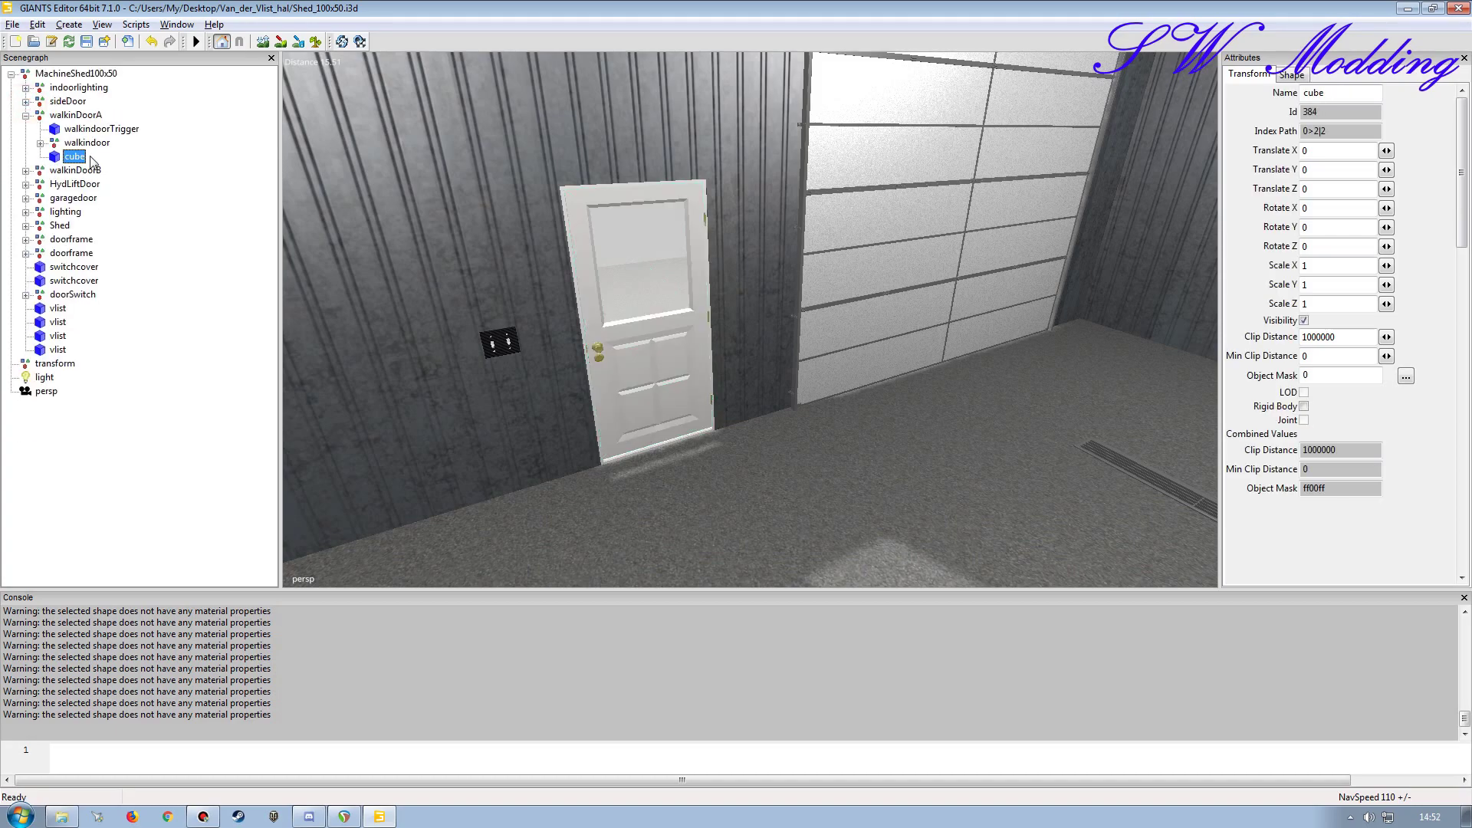
pyautogui.rightClick(80, 159)
pyautogui.click(129, 205)
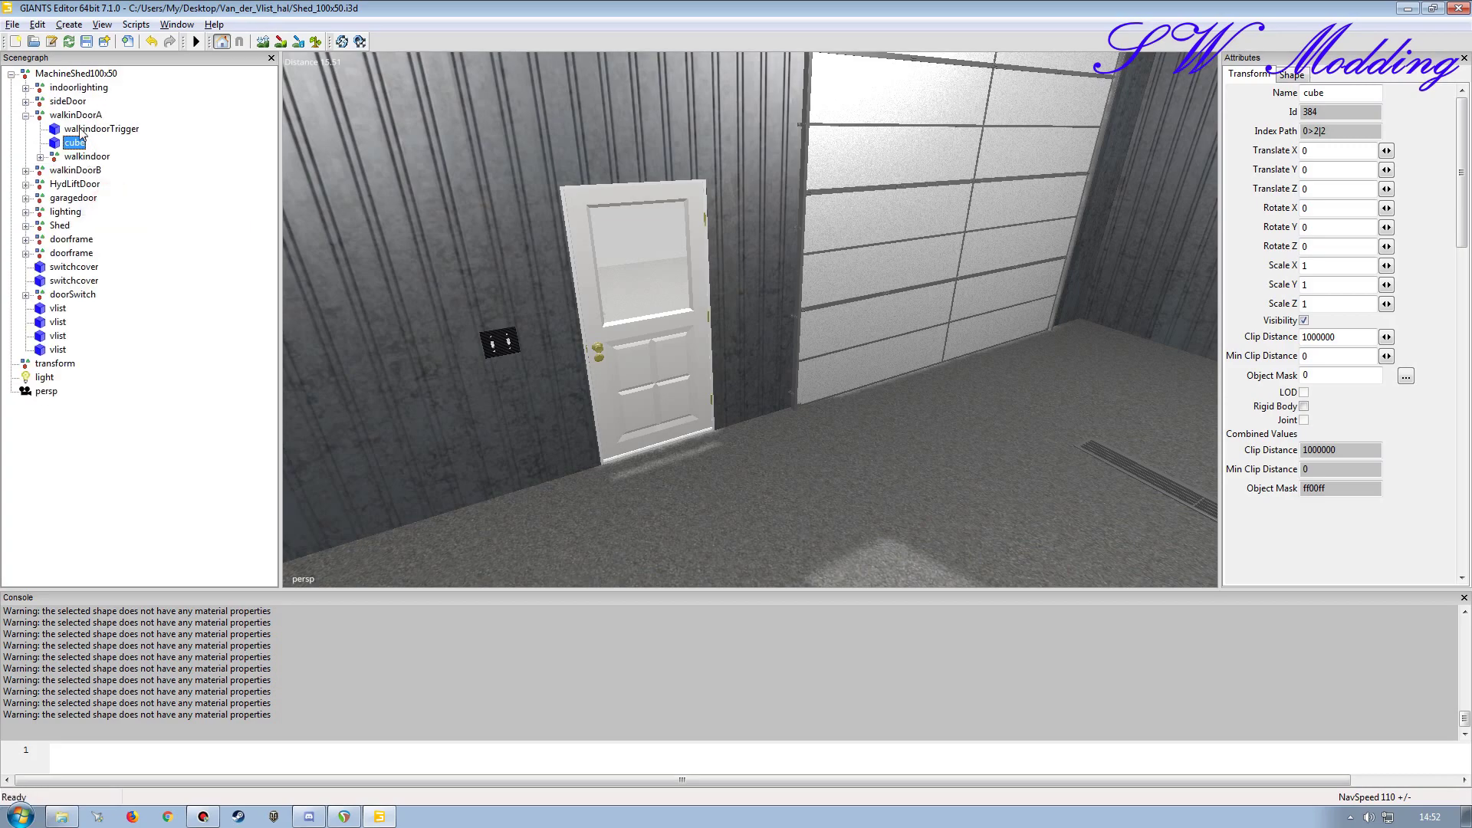
# Step: Rename the new cube in walkinDoorA to walkindoorTrigger, copying the name from the original trigger
pyautogui.click(92, 129)
pyautogui.doubleClick(1321, 93)
pyautogui.hotkey('ctrl', 'c')
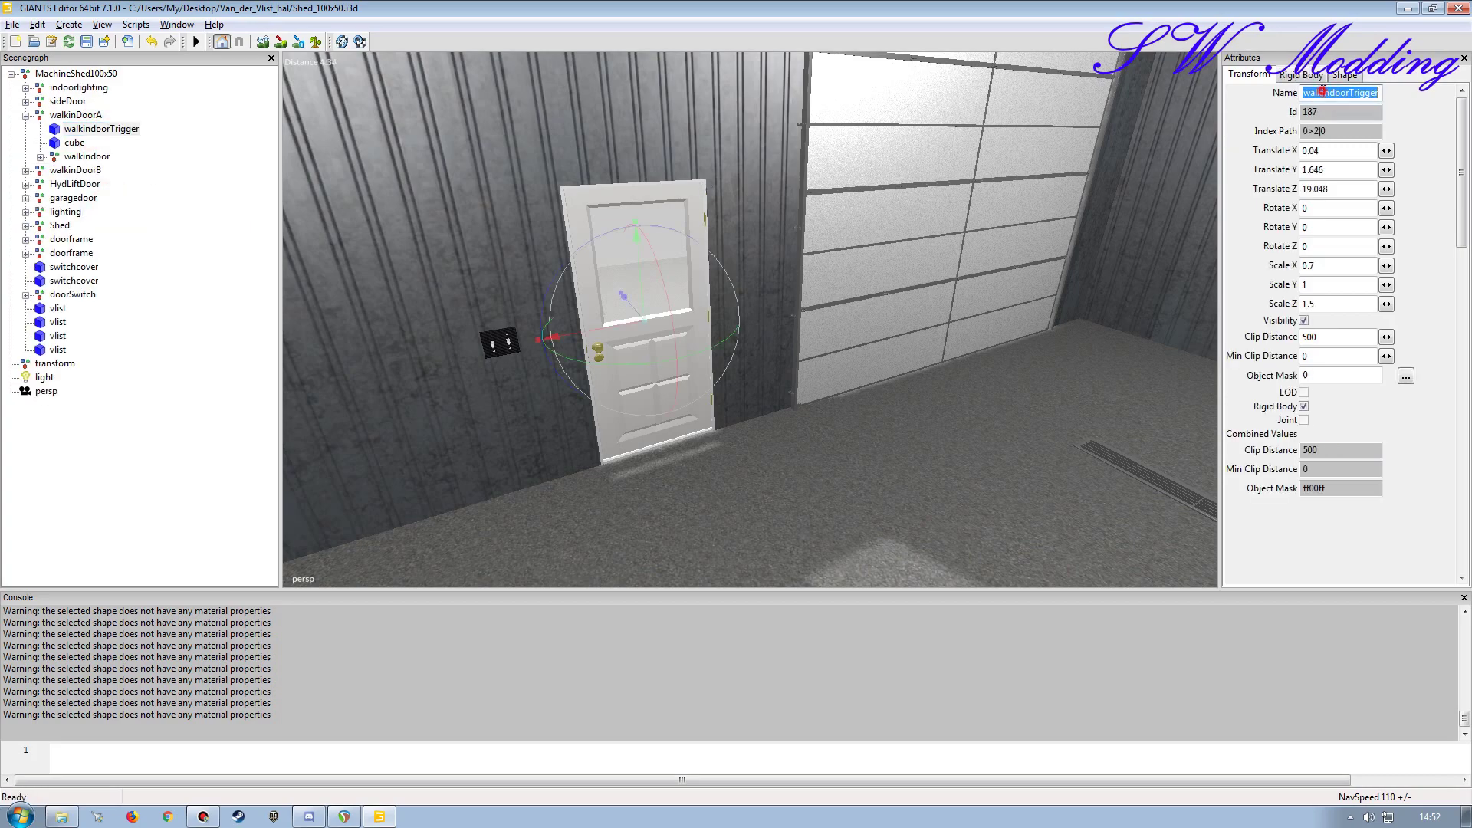
pyautogui.click(74, 136)
pyautogui.click(74, 143)
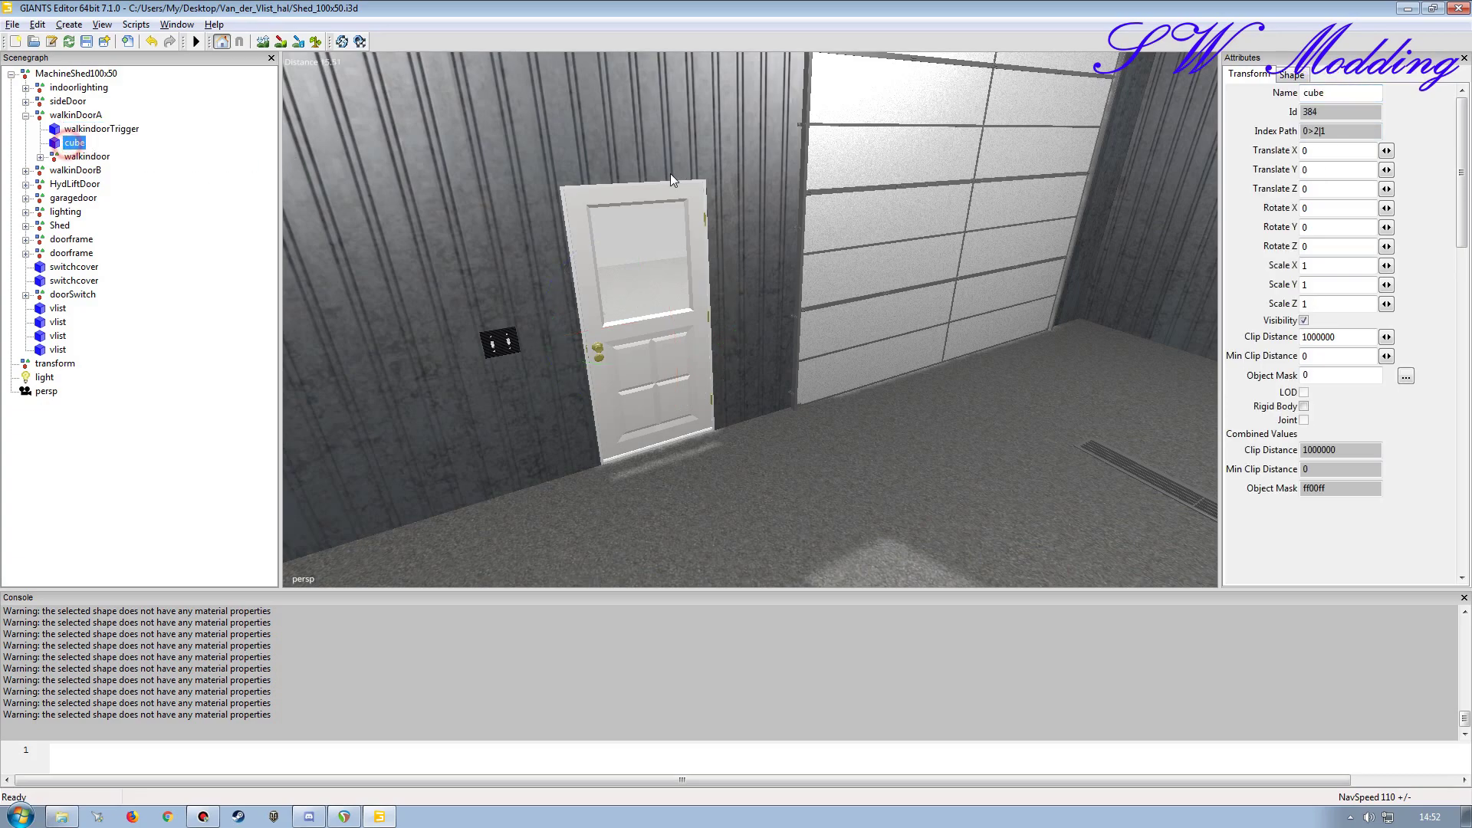
pyautogui.doubleClick(1348, 91)
pyautogui.hotkey('ctrl', 'v')
pyautogui.press('Return')
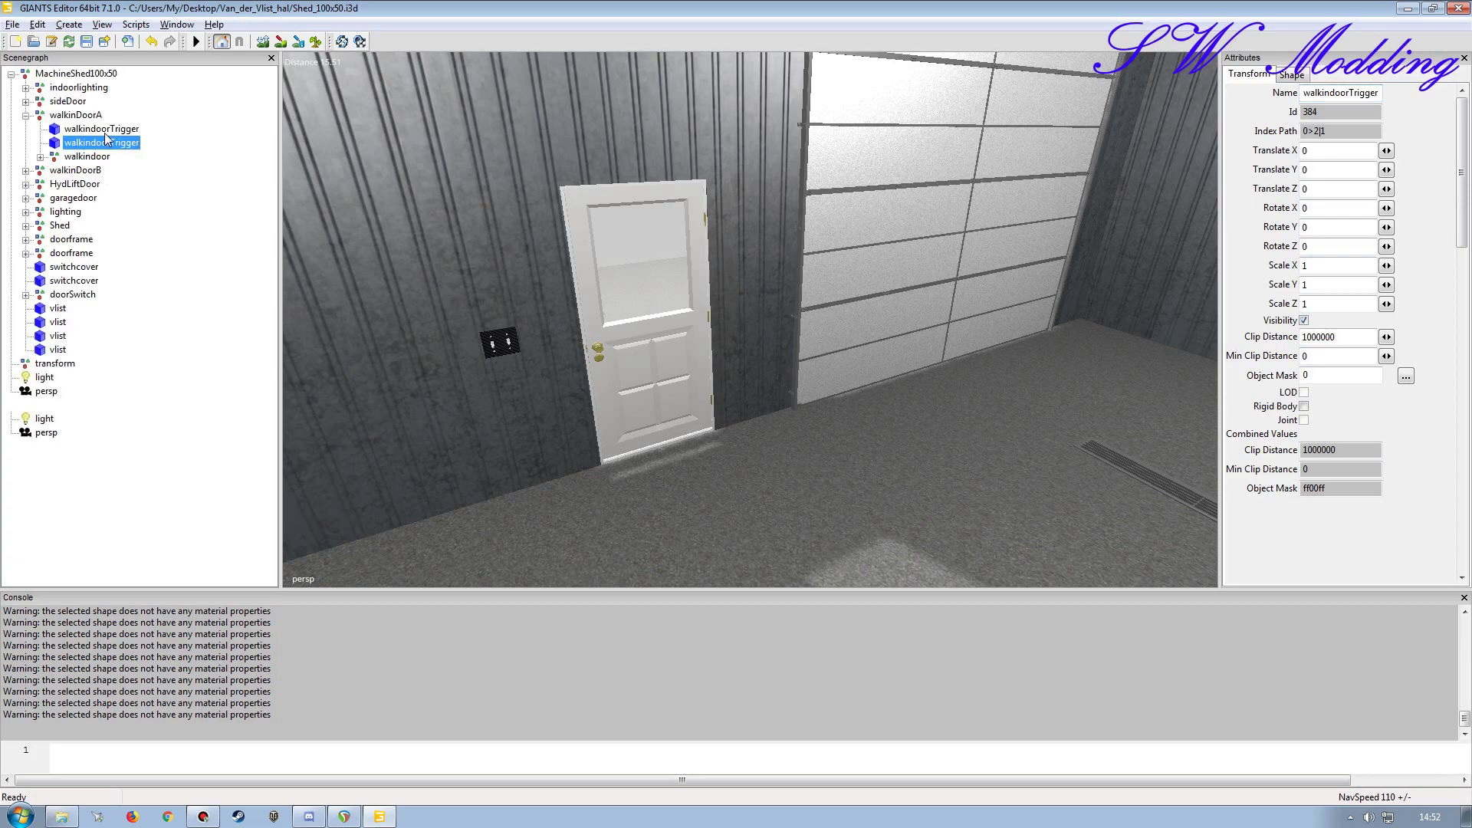
# Step: Match the new walkindoorTrigger's position to the original: translate X 0.04, Y 1.646 and Z 19.048
pyautogui.click(105, 131)
pyautogui.click(1338, 151)
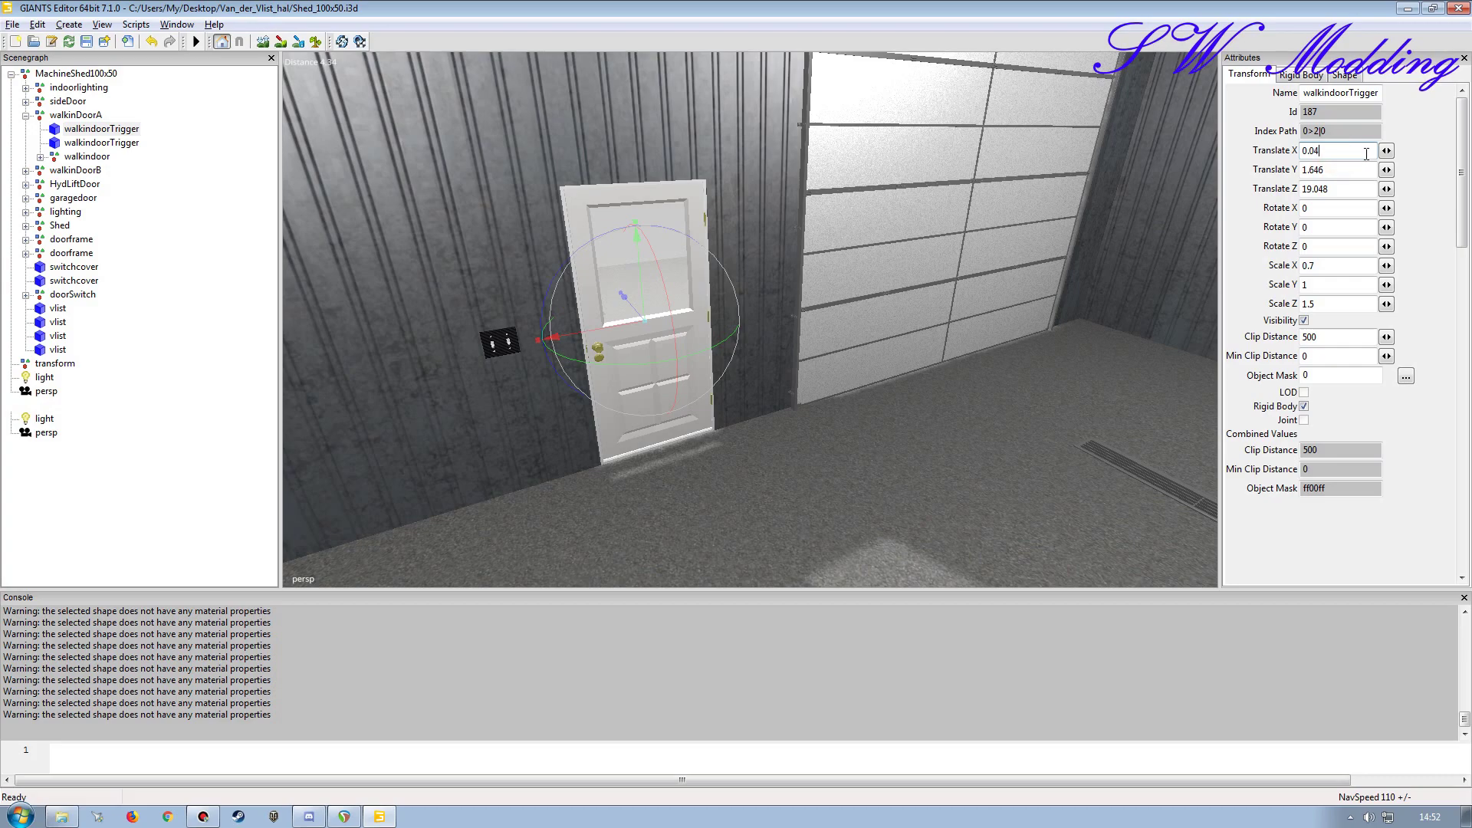
pyautogui.click(115, 143)
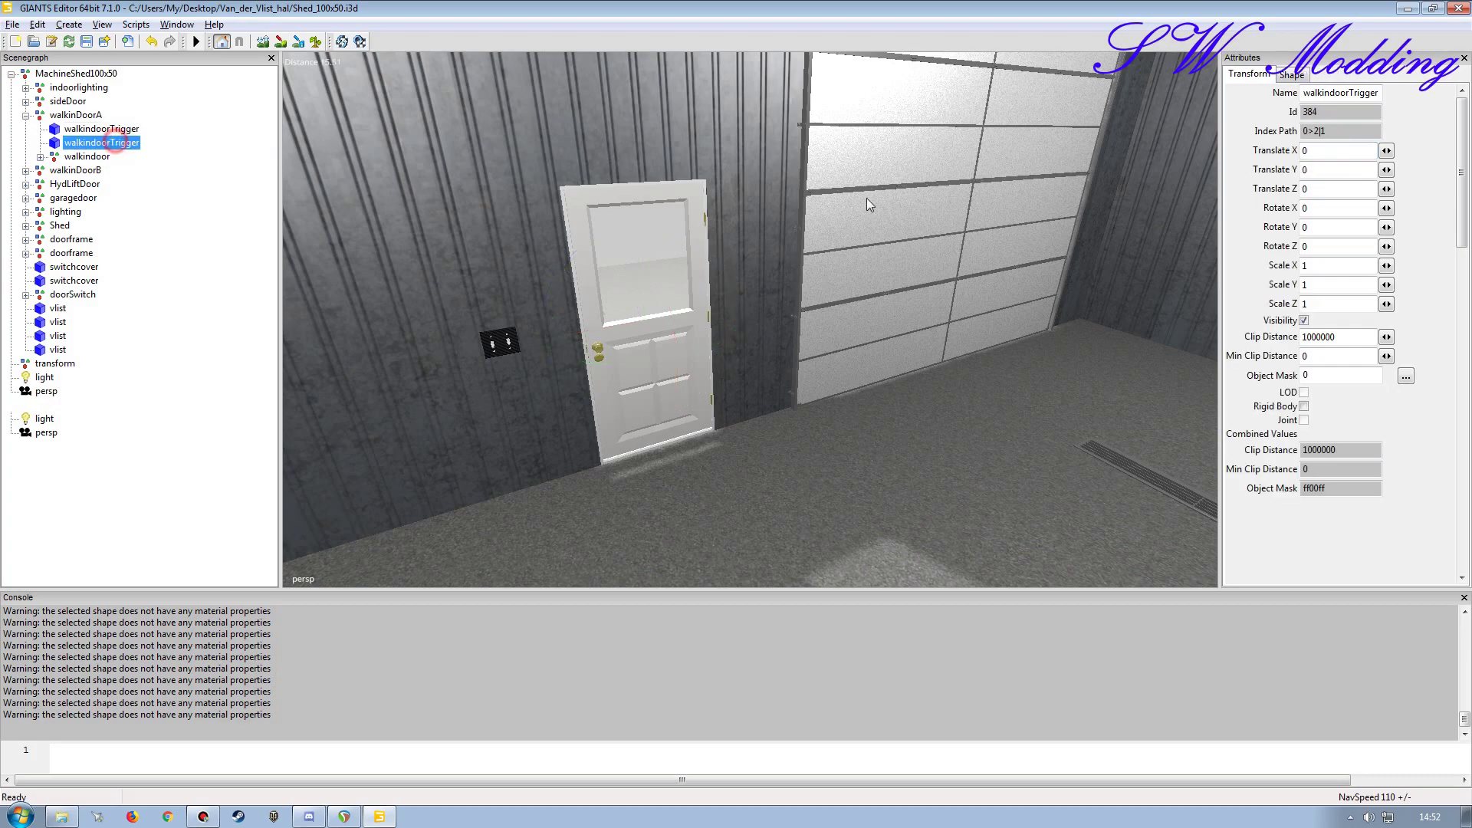
pyautogui.click(1329, 151)
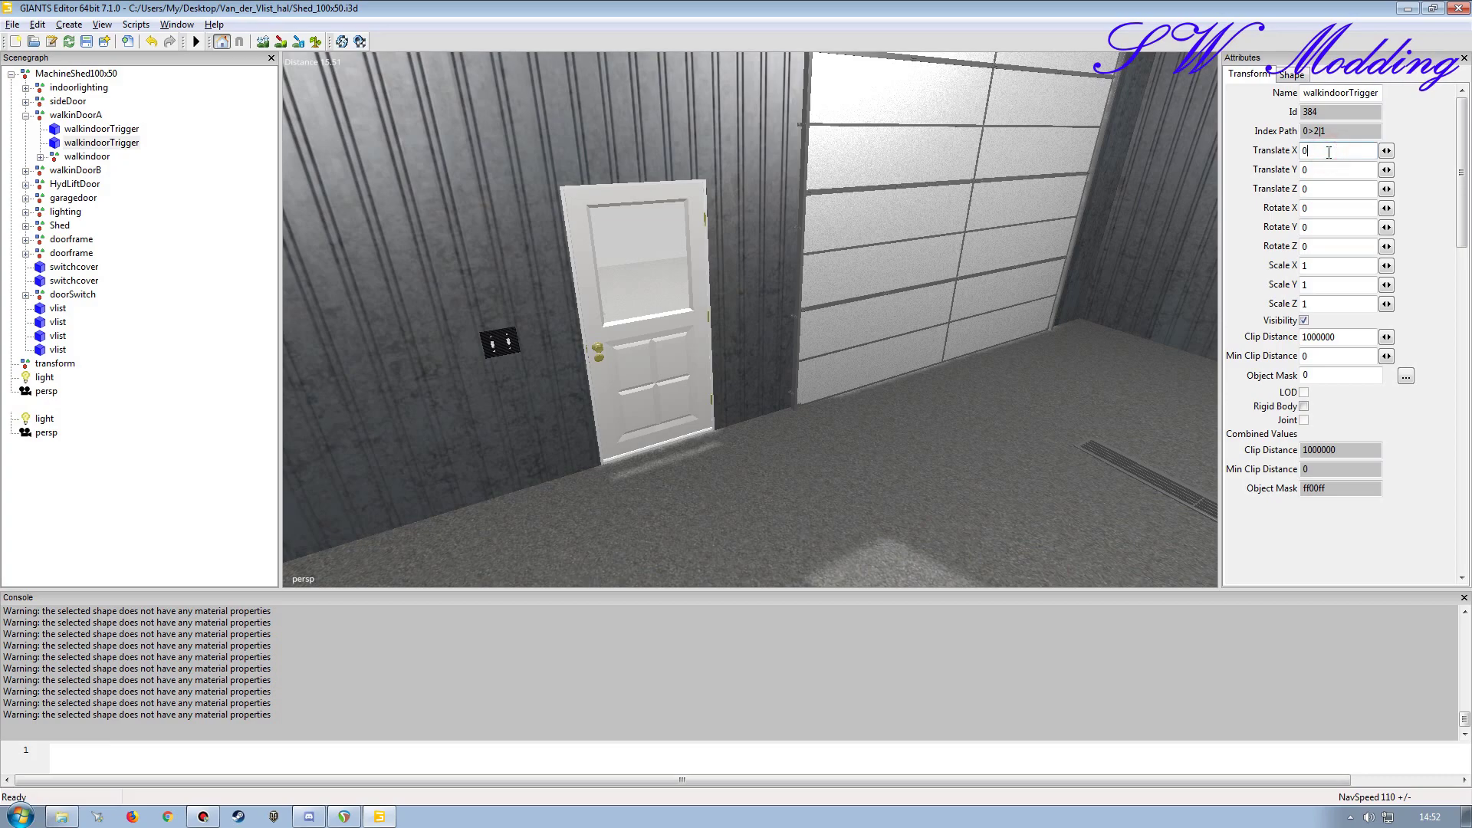
pyautogui.write('0.04')
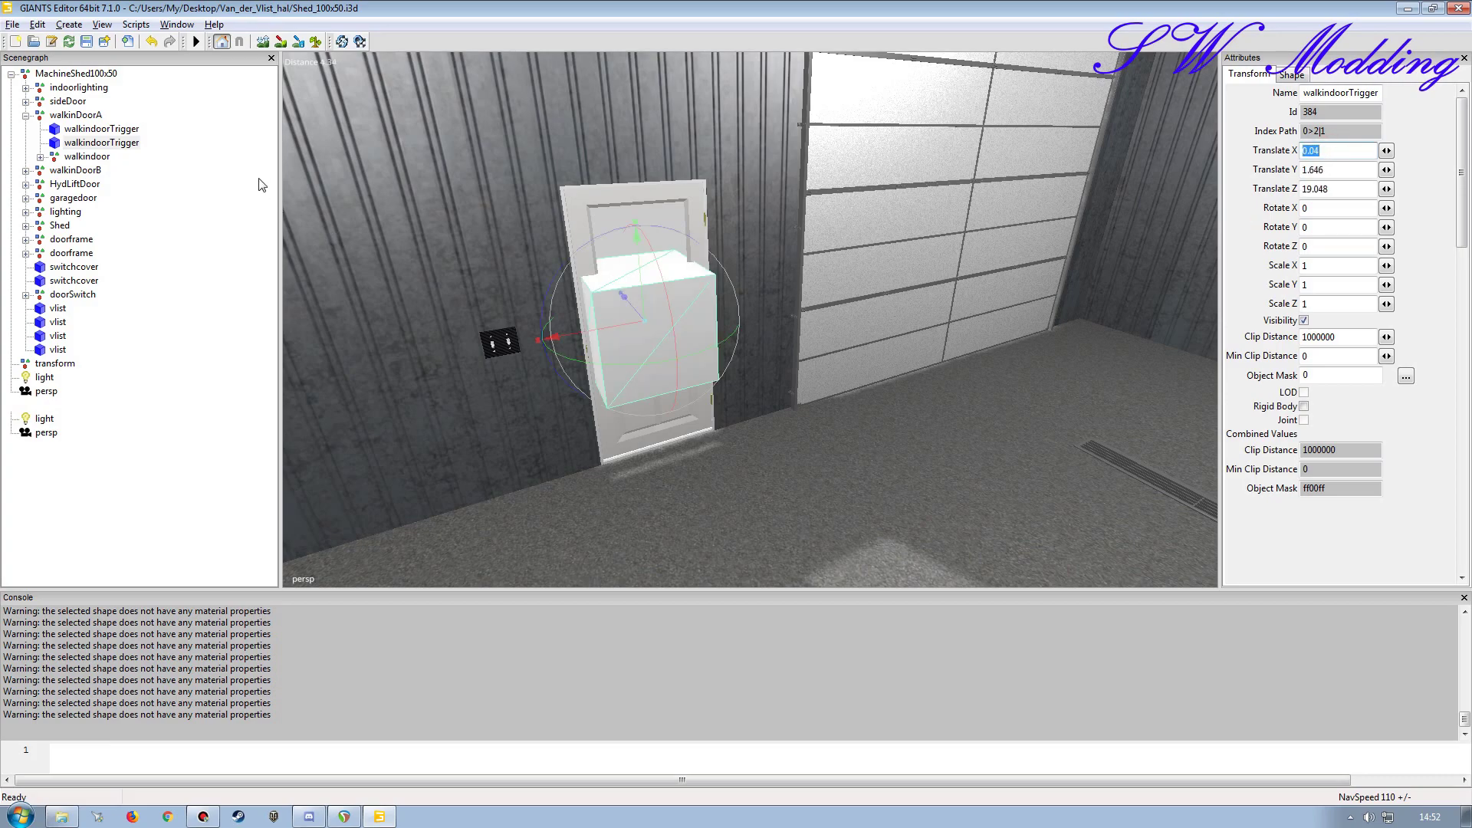
# Step: Stretch the new walkindoorTrigger vertically to about Scale Y 1.945 and lower it to about translate Y 1.242
pyautogui.keyDown('alt'); pyautogui.moveTo(608, 352); pyautogui.dragTo(536, 370); pyautogui.keyUp('alt')
pyautogui.scroll(-3, 693, 360)
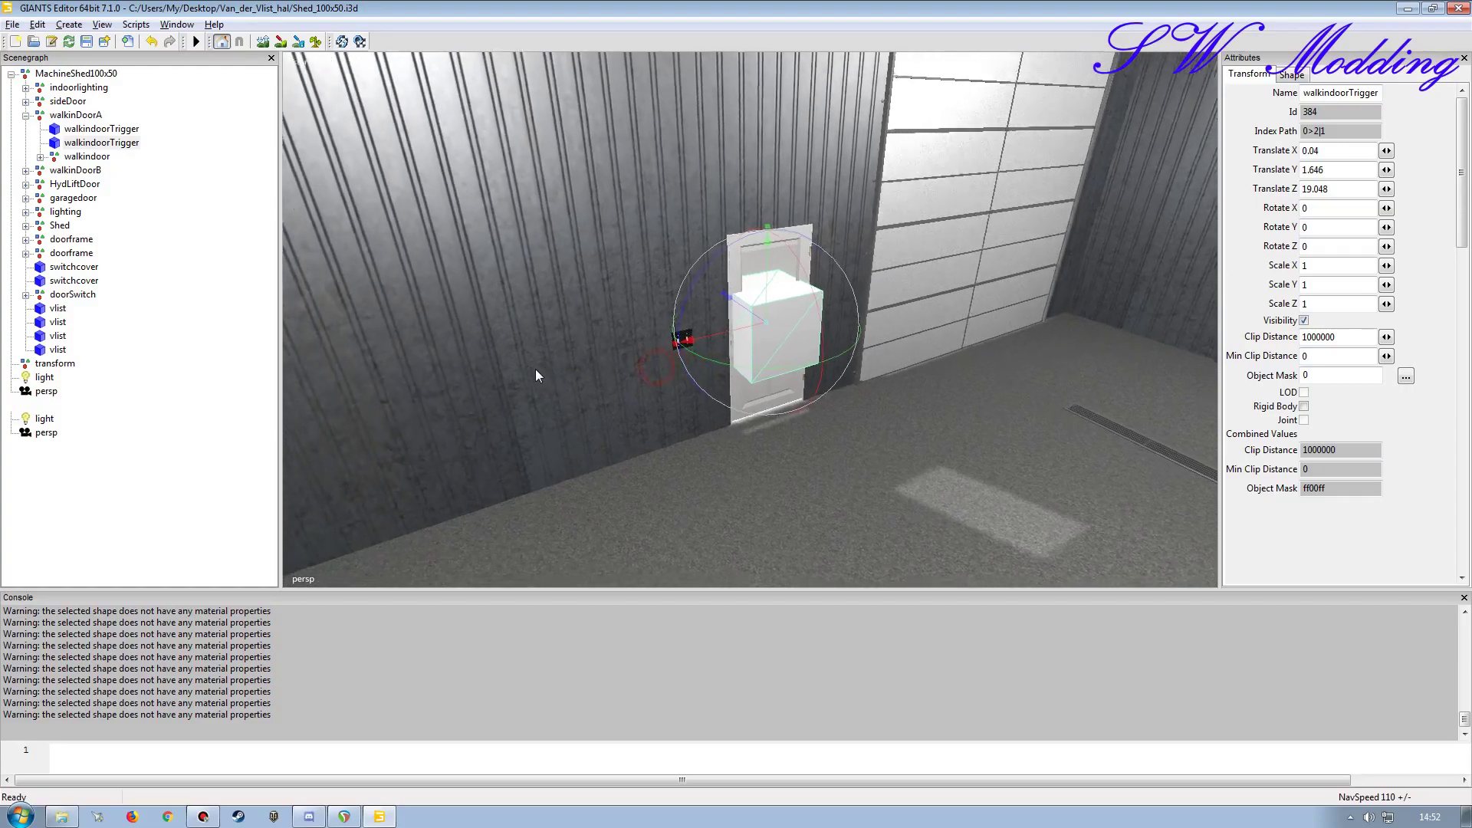
pyautogui.scroll(3, 528, 360)
pyautogui.moveTo(799, 251); pyautogui.dragTo(802, 98)
pyautogui.moveTo(798, 280); pyautogui.dragTo(800, 348)
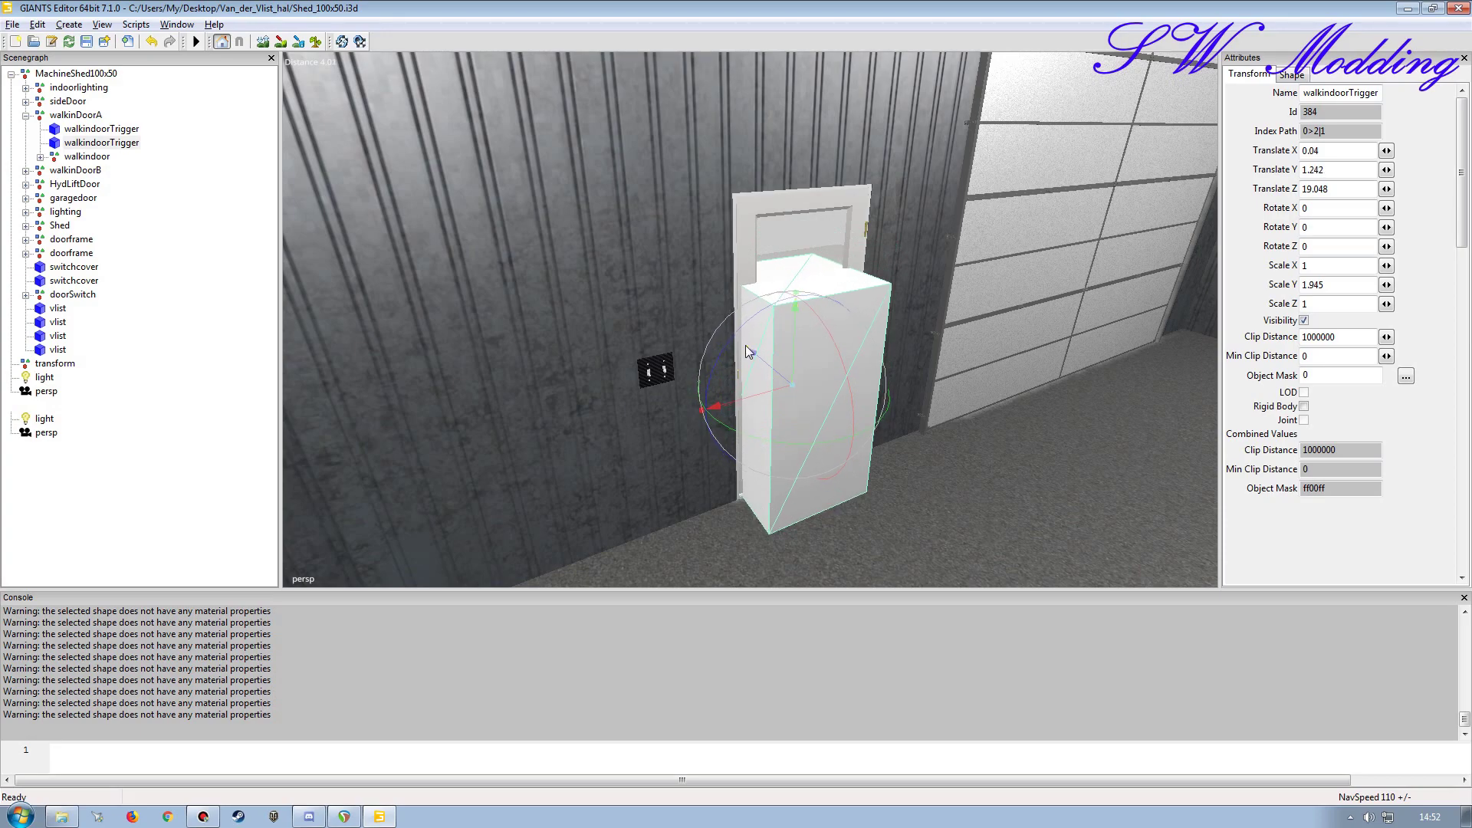
# Step: Extend the new walkindoorTrigger through the doorway to both sides of the wall, to about Scale Z 3.126
pyautogui.keyDown('alt'); pyautogui.moveTo(746, 345); pyautogui.dragTo(718, 394); pyautogui.keyUp('alt')
pyautogui.keyDown('alt'); pyautogui.moveTo(717, 394); pyautogui.dragTo(766, 394, button='right'); pyautogui.keyUp('alt')
pyautogui.keyDown('alt'); pyautogui.moveTo(785, 392); pyautogui.dragTo(862, 395); pyautogui.keyUp('alt')
pyautogui.keyDown('alt'); pyautogui.moveTo(863, 395); pyautogui.dragTo(809, 409, button='right'); pyautogui.keyUp('alt')
pyautogui.keyDown('alt'); pyautogui.moveTo(810, 409); pyautogui.dragTo(782, 420); pyautogui.keyUp('alt')
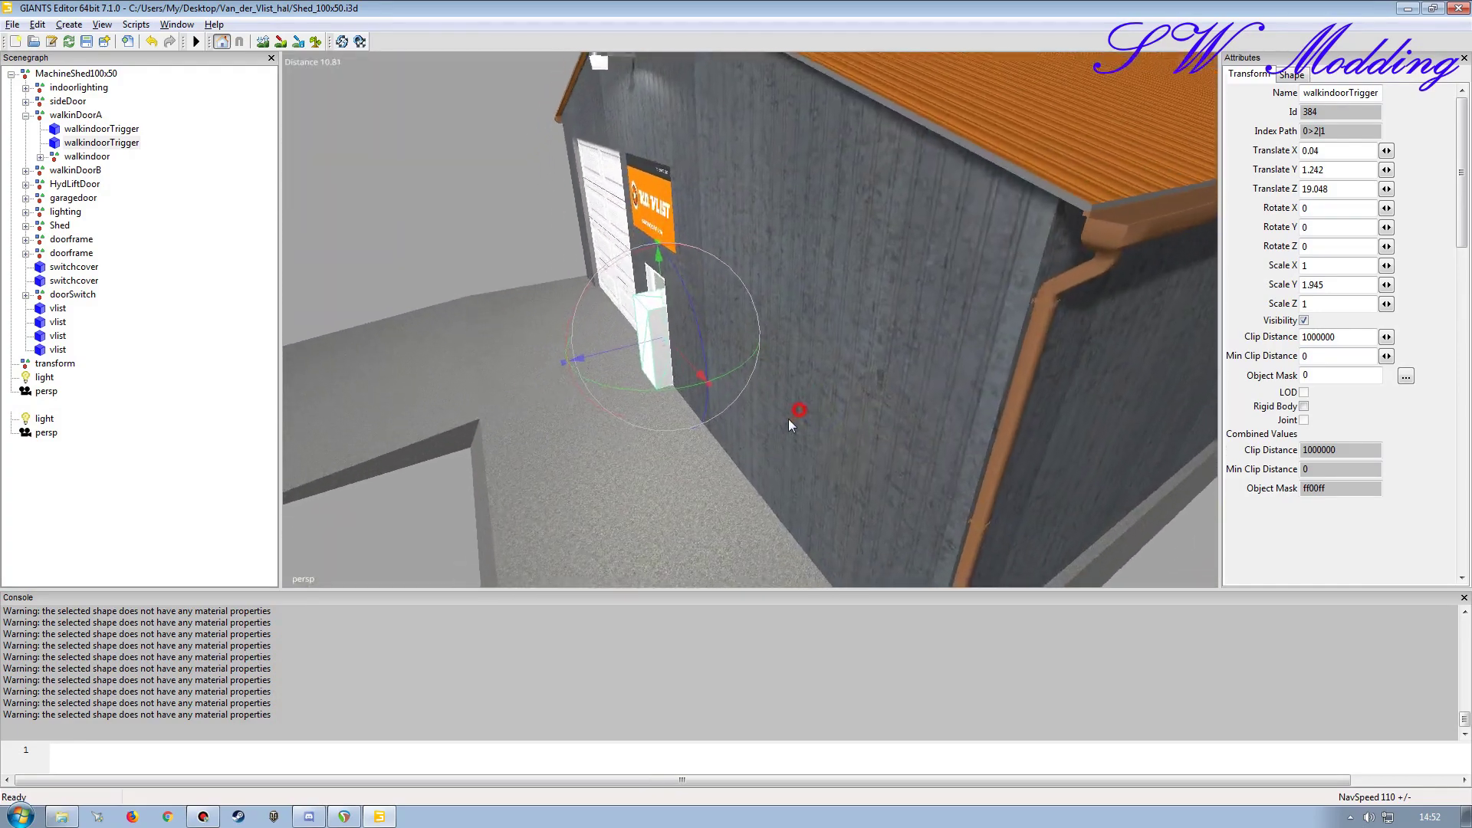
pyautogui.moveTo(574, 361); pyautogui.dragTo(372, 389)
pyautogui.keyDown('alt'); pyautogui.moveTo(736, 406); pyautogui.dragTo(755, 358); pyautogui.keyUp('alt')
pyautogui.moveTo(756, 358)
pyautogui.keyDown('alt'); pyautogui.mouseDown(button='right')
pyautogui.moveTo(750, 342)
pyautogui.moveTo(756, 352)
pyautogui.mouseUp(button='right'); pyautogui.keyUp('alt')
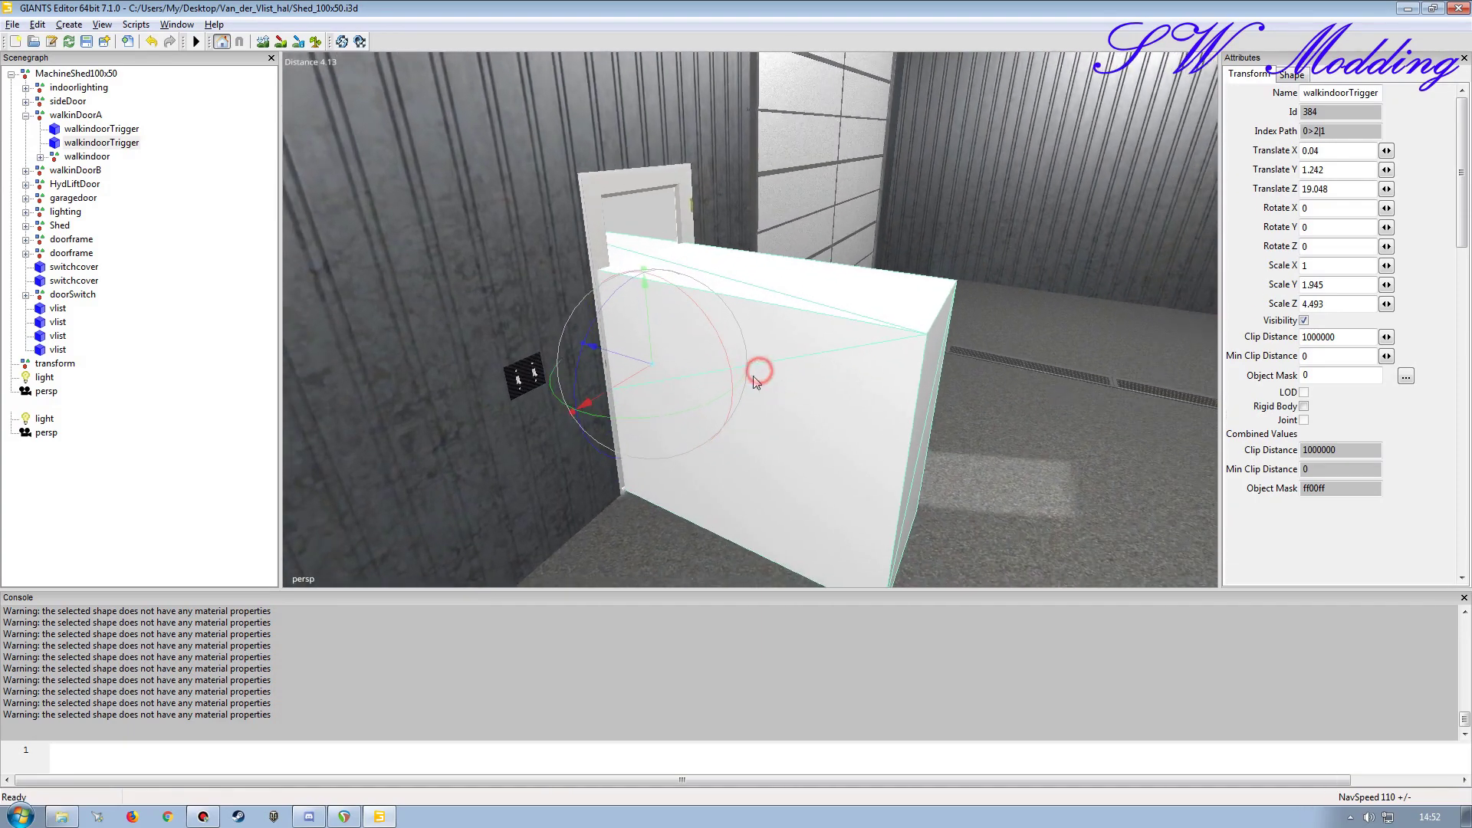
pyautogui.moveTo(586, 348); pyautogui.dragTo(767, 388)
pyautogui.keyDown('alt'); pyautogui.moveTo(729, 310); pyautogui.dragTo(596, 399); pyautogui.keyUp('alt')
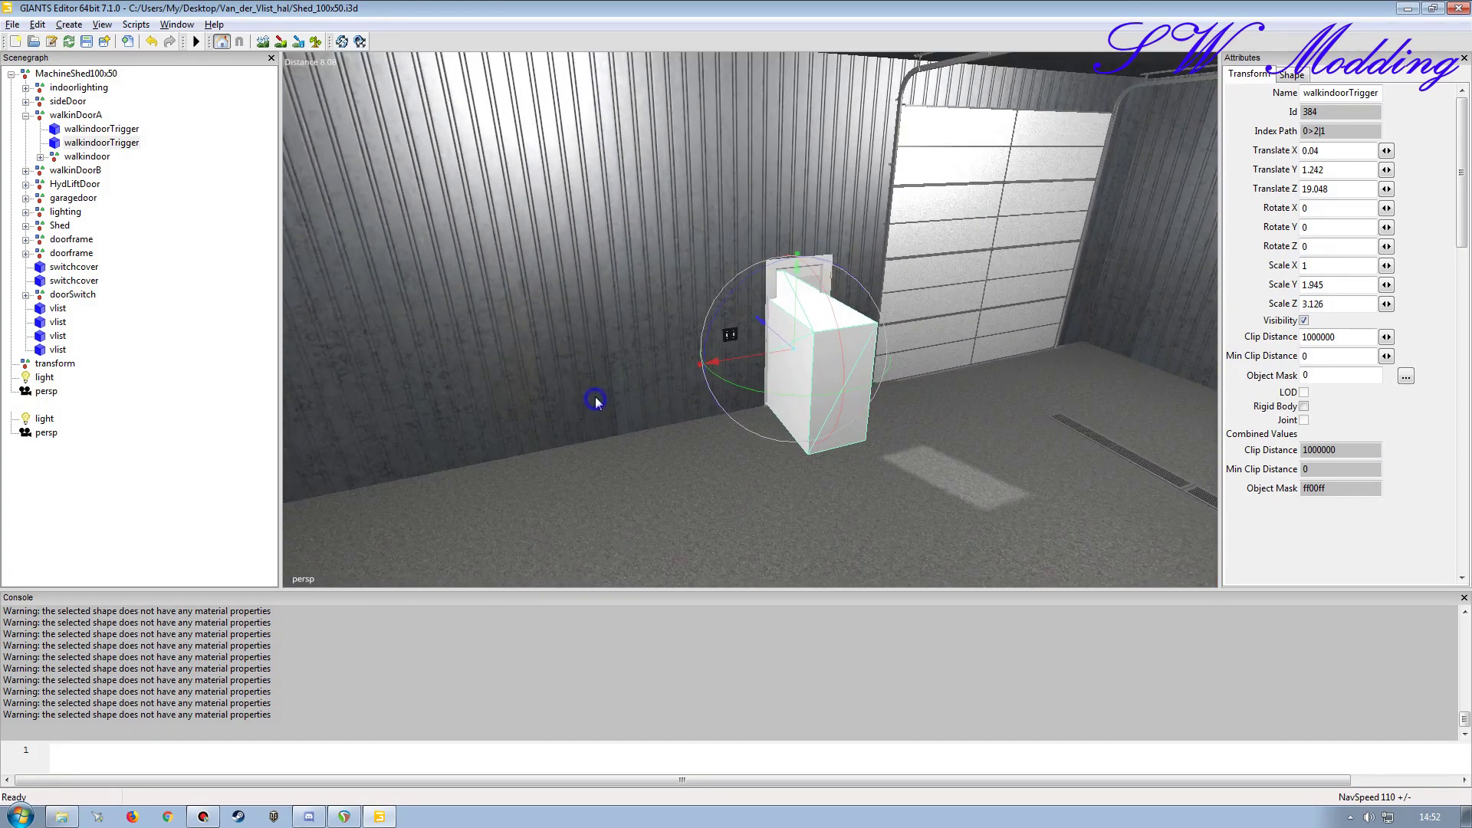
pyautogui.moveTo(787, 414)
pyautogui.keyDown('alt'); pyautogui.mouseDown()
pyautogui.moveTo(838, 394)
pyautogui.moveTo(742, 389)
pyautogui.moveTo(822, 388)
pyautogui.moveTo(772, 414)
pyautogui.moveTo(776, 402)
pyautogui.mouseUp(); pyautogui.keyUp('alt')
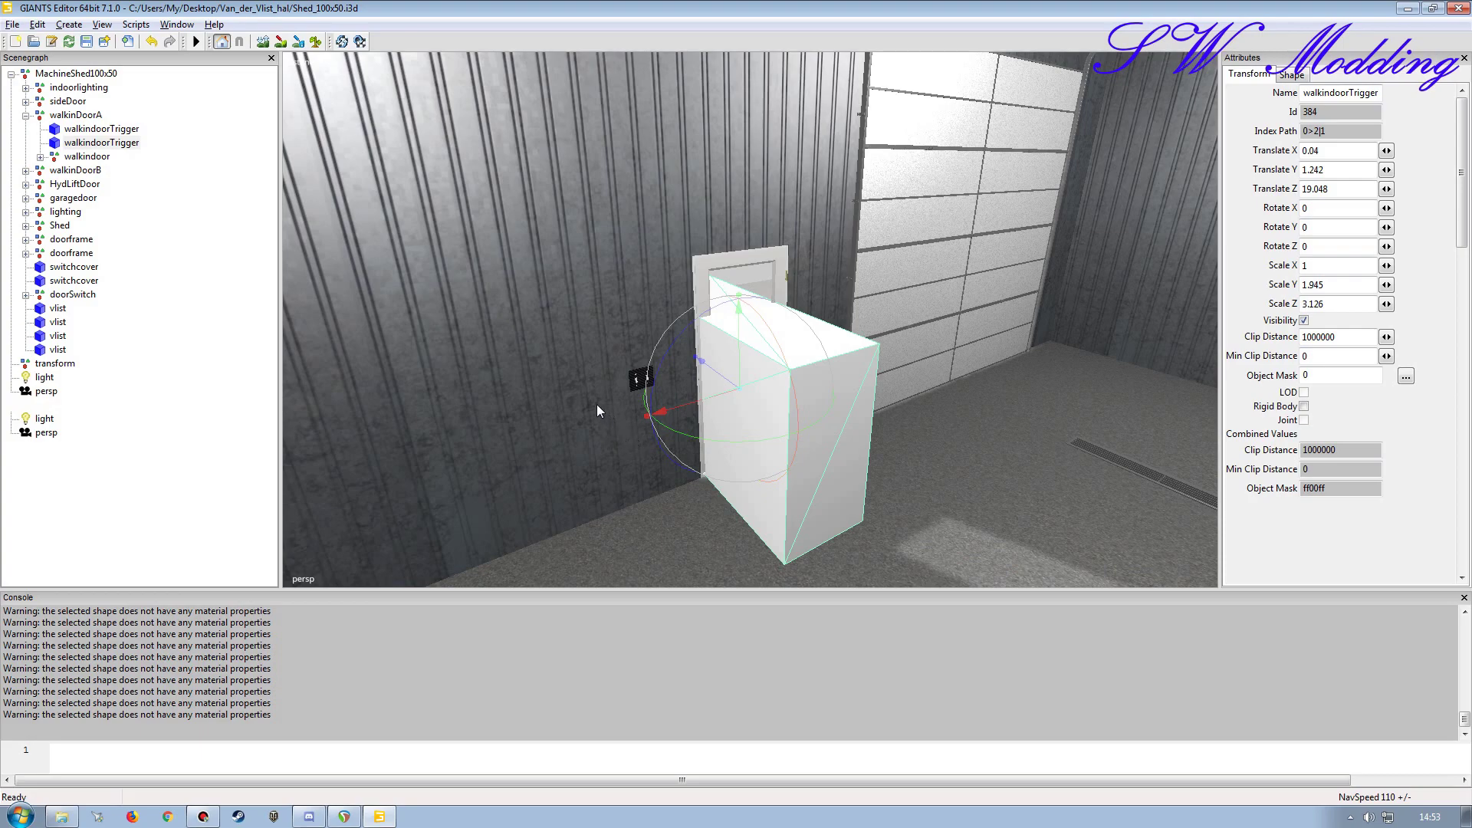
# Step: Make the new walkindoorTrigger a rigid body trigger with only collision mask bits 20 and 21 set (hex 300000)
pyautogui.click(1305, 407)
pyautogui.click(1305, 75)
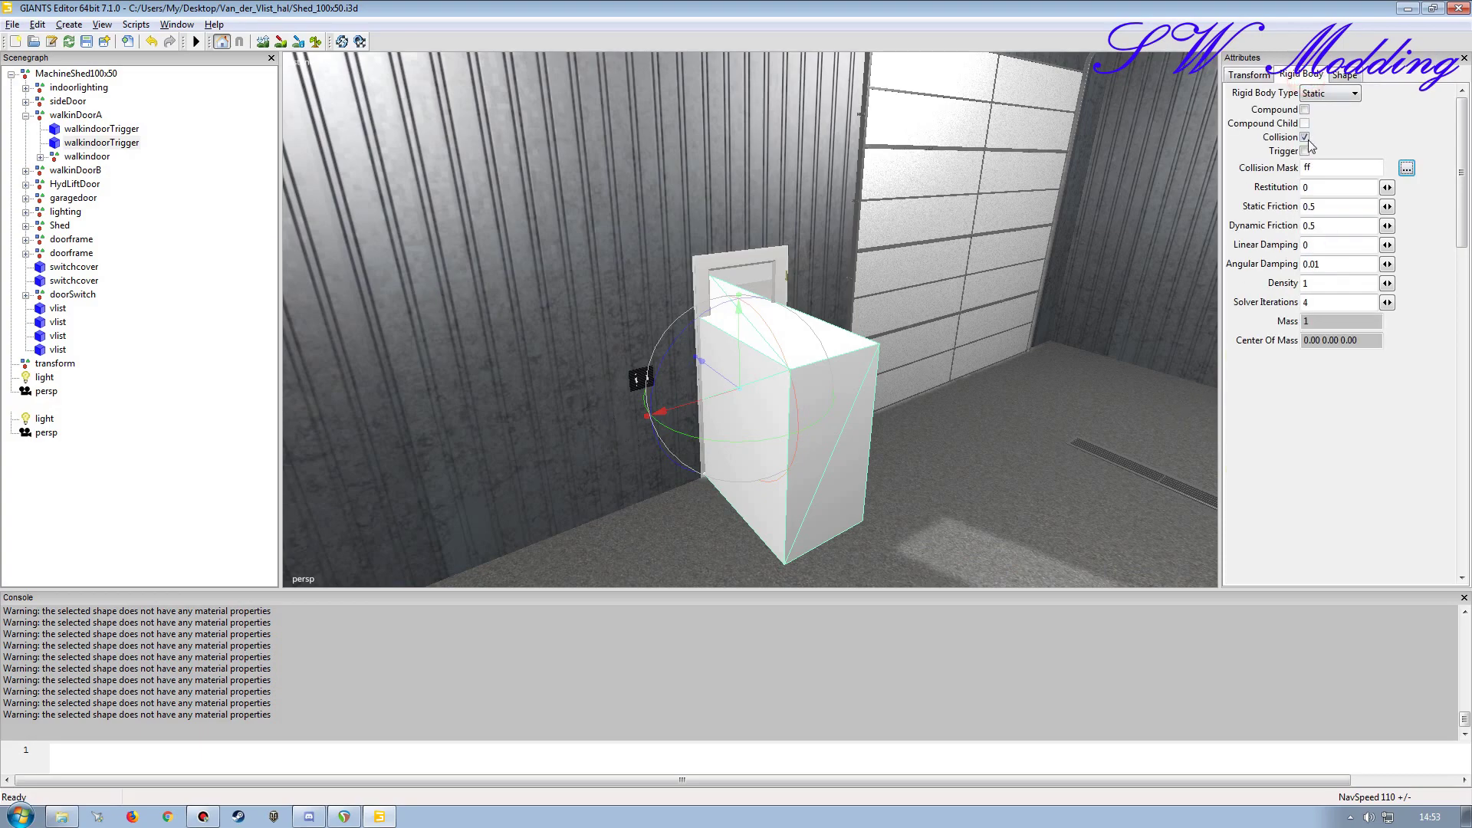
pyautogui.click(1305, 151)
pyautogui.click(1407, 167)
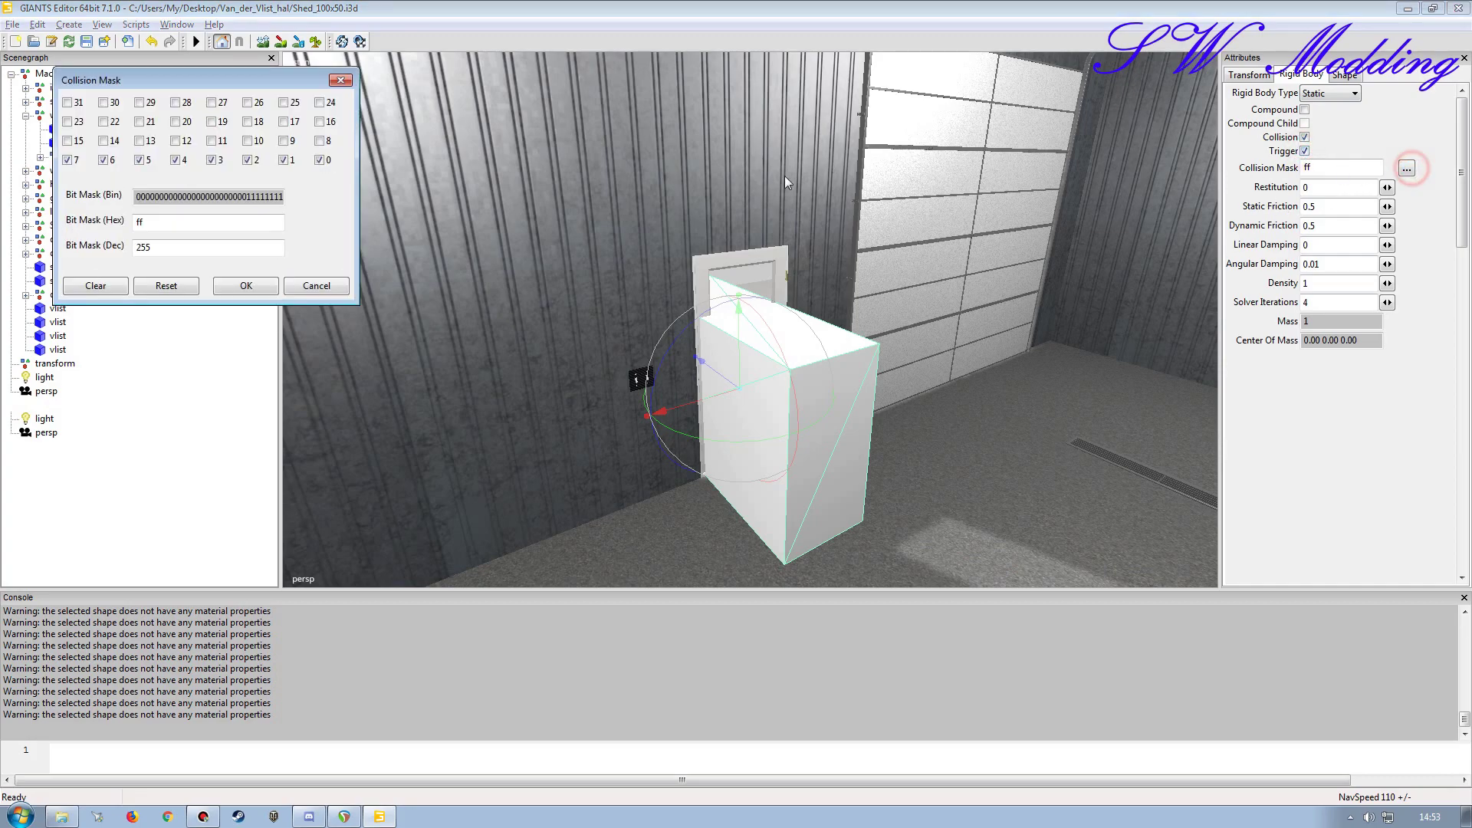
pyautogui.click(95, 285)
pyautogui.moveTo(173, 85); pyautogui.dragTo(478, 138)
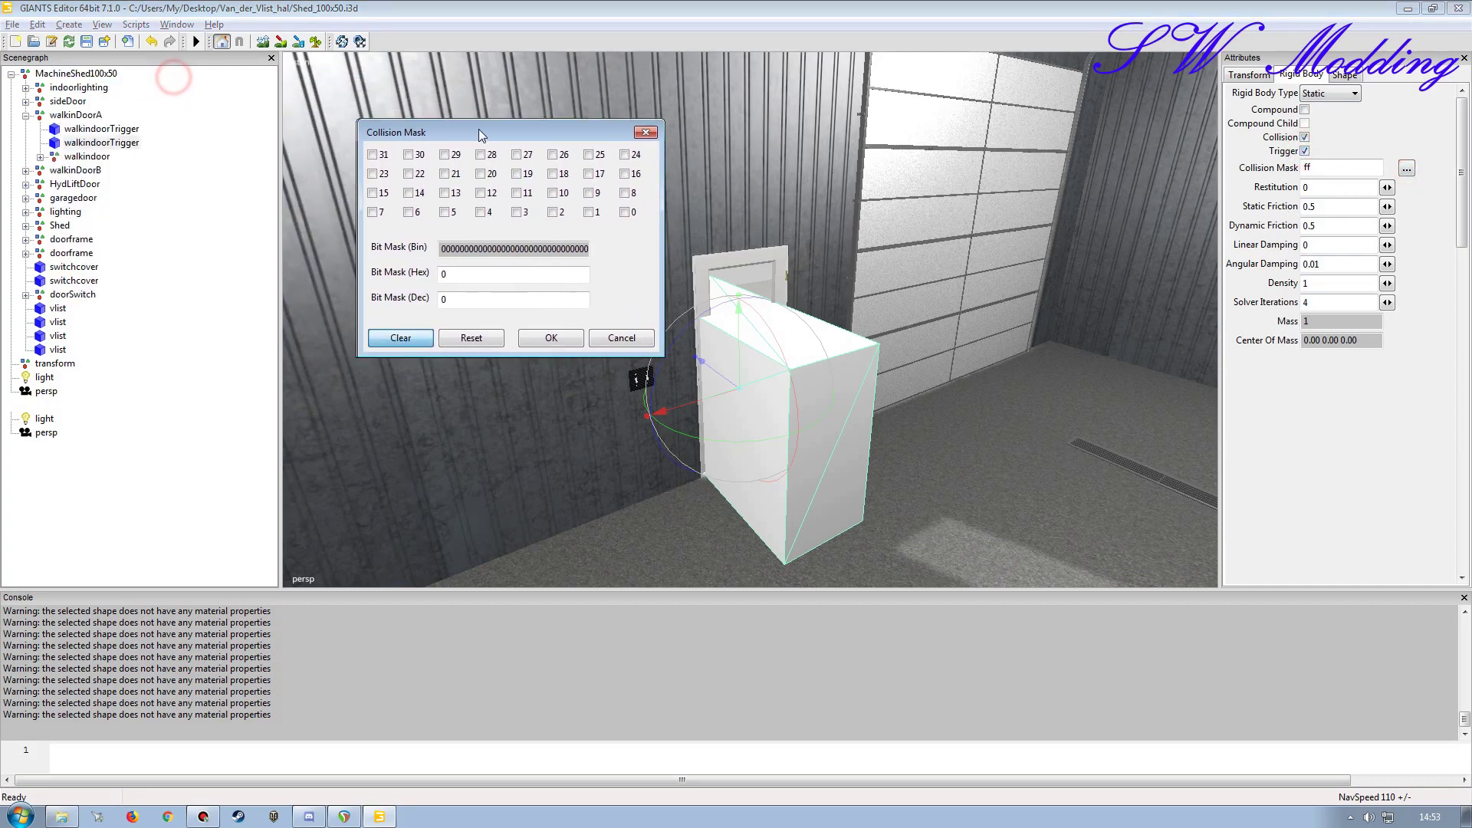
pyautogui.click(481, 175)
pyautogui.click(445, 174)
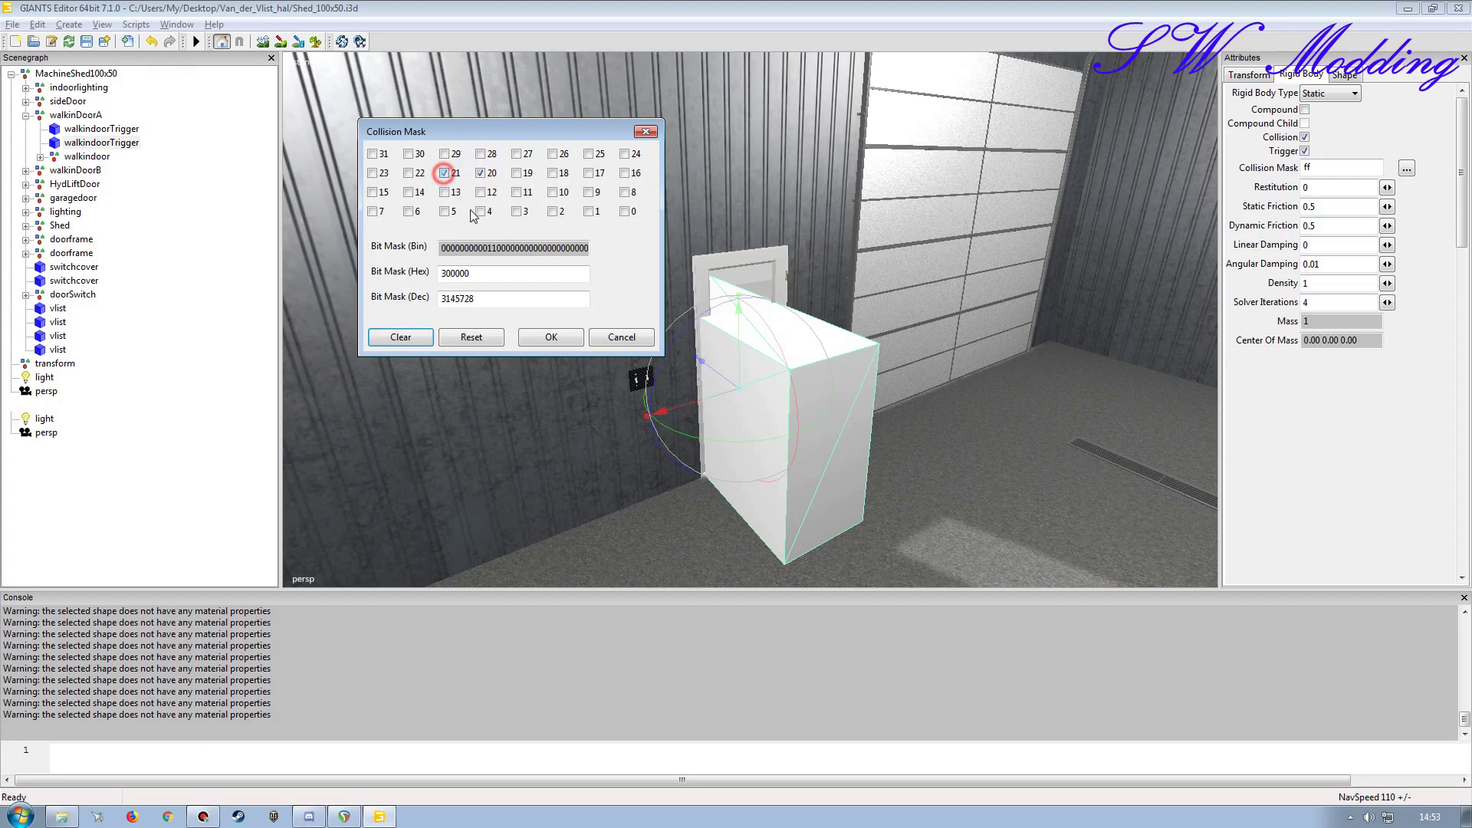
pyautogui.click(550, 339)
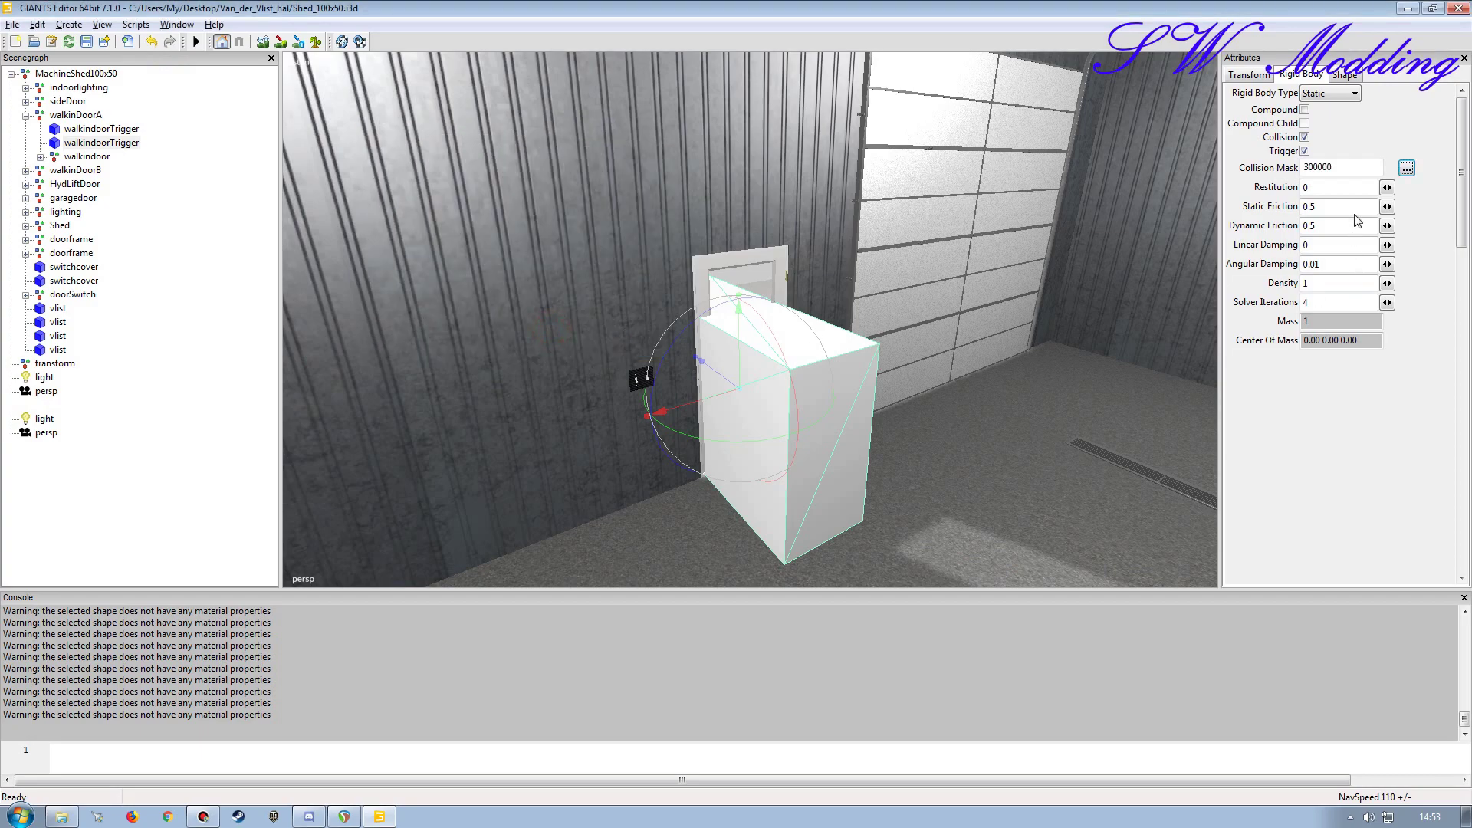
# Step: Turn off shadowmaps and enable Non Renderable and Distance Blending on the new walkindoorTrigger, then select the original trigger
pyautogui.click(1340, 74)
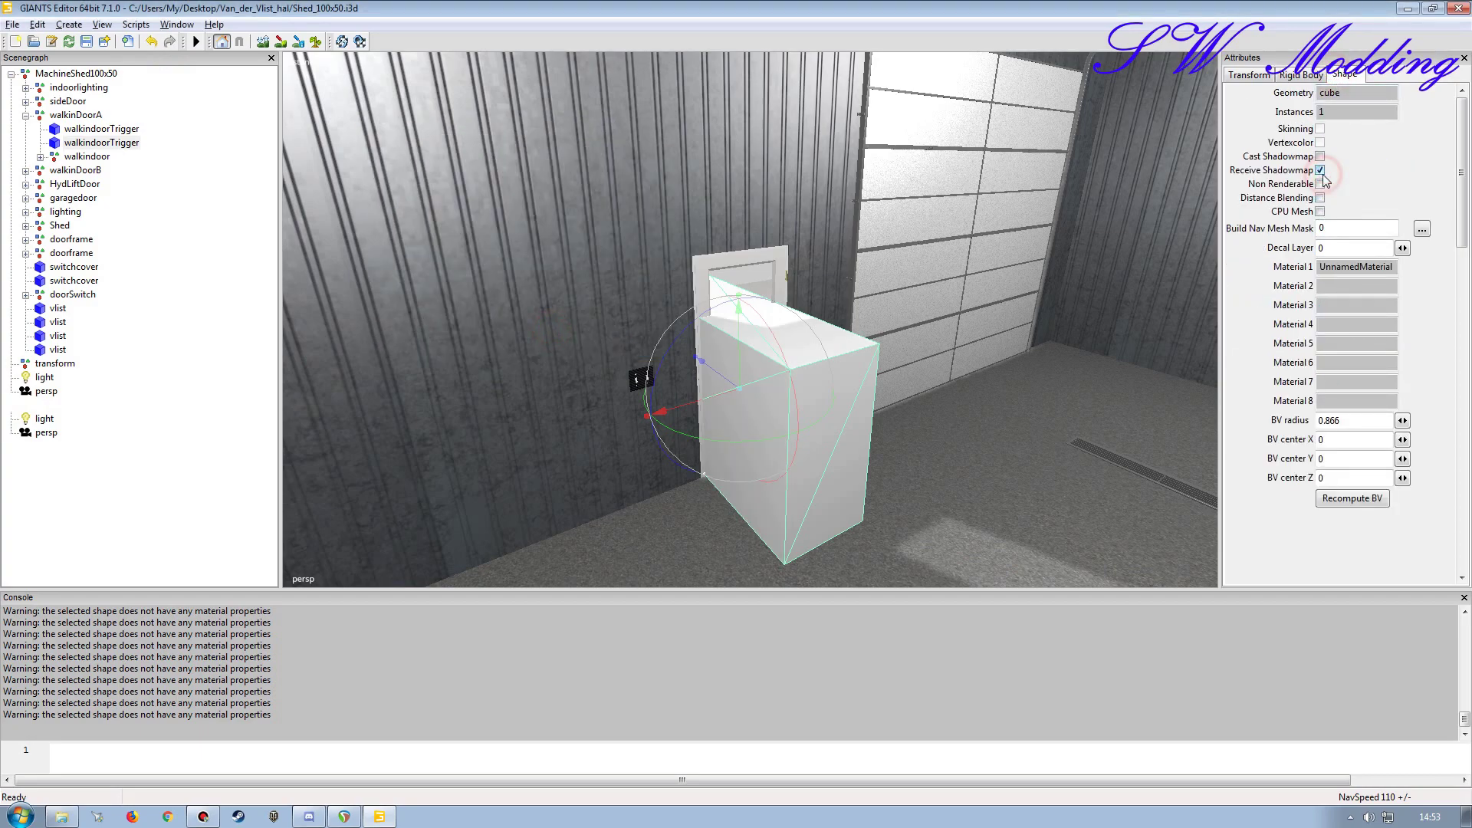
pyautogui.click(1320, 184)
pyautogui.click(1320, 198)
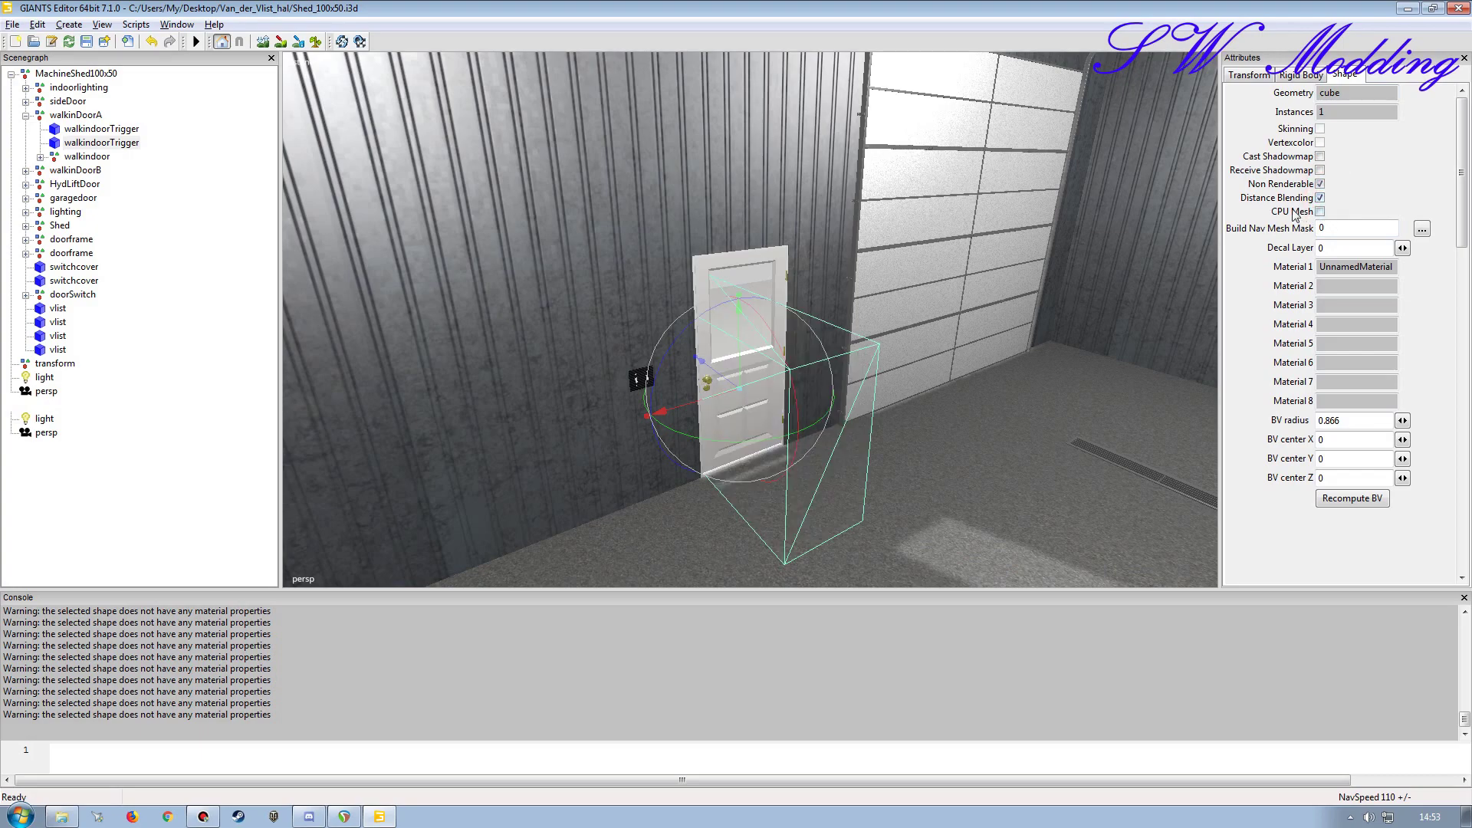
pyautogui.click(127, 130)
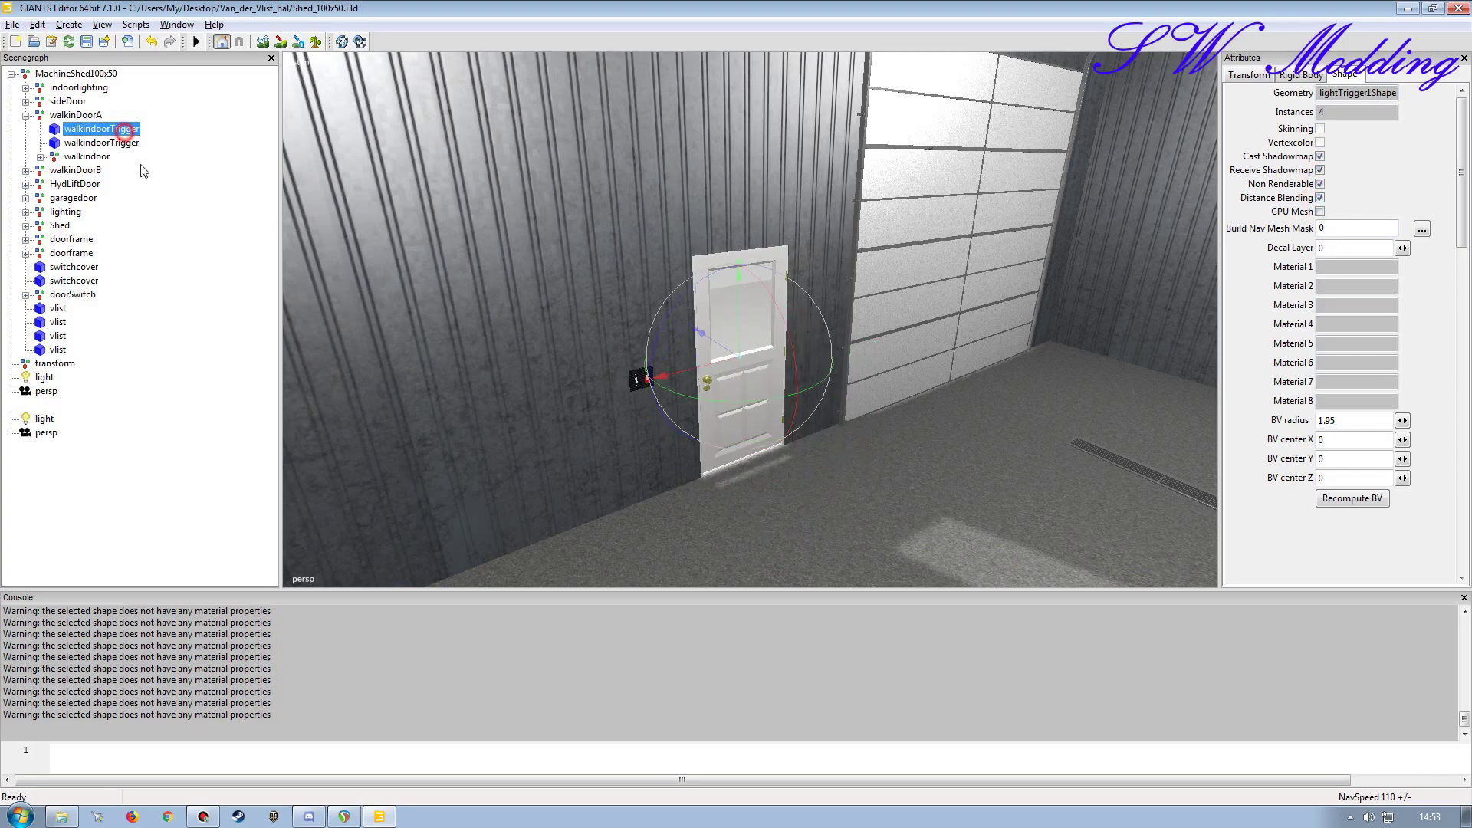
# Step: Delete the original walkindoorTrigger from walkinDoorA, check the new cube trigger's placement at the door, and collapse the group
pyautogui.press('Delete')
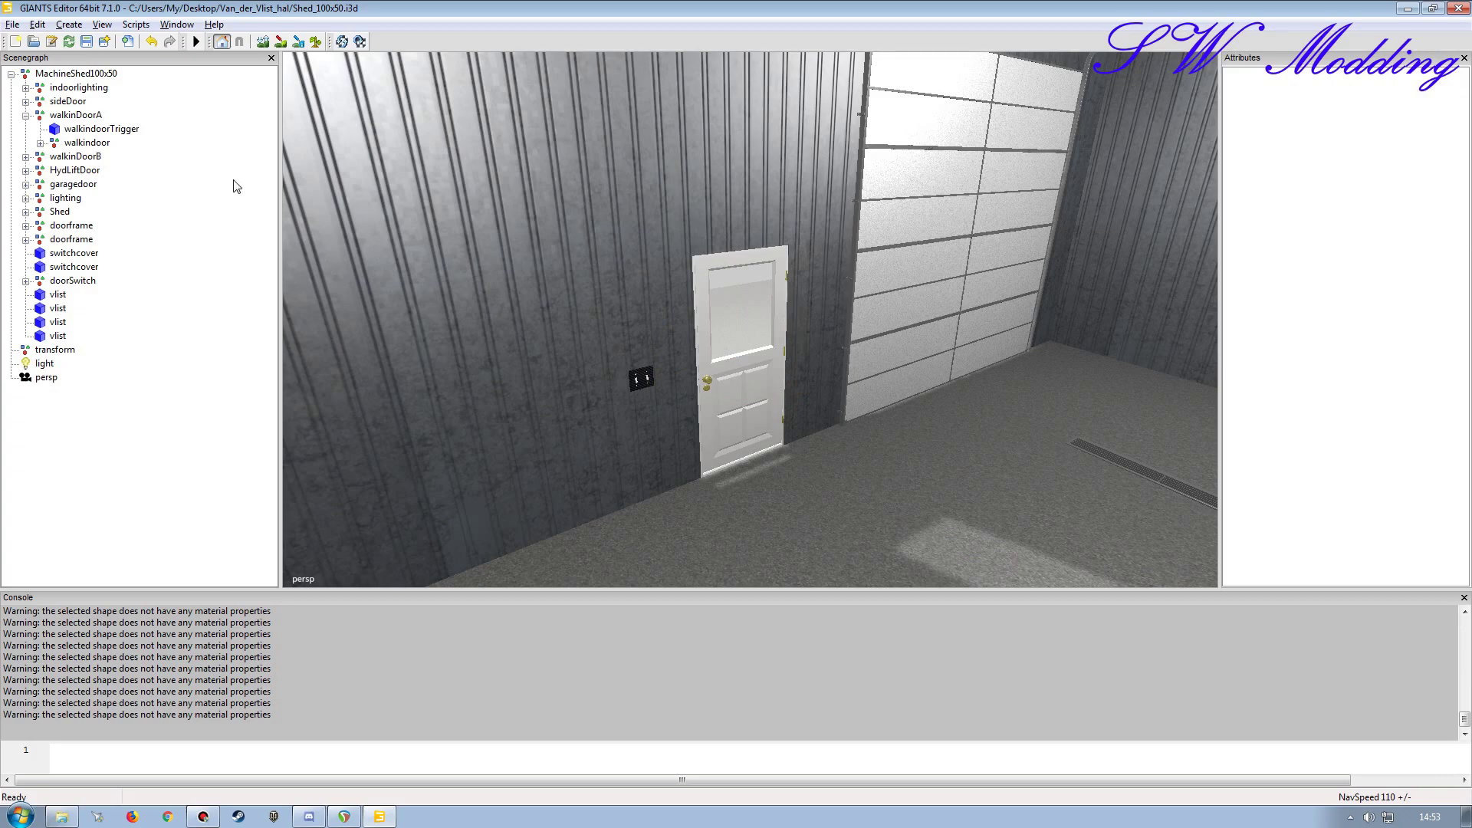
pyautogui.click(98, 131)
pyautogui.keyDown('alt'); pyautogui.moveTo(674, 382); pyautogui.dragTo(741, 381); pyautogui.keyUp('alt')
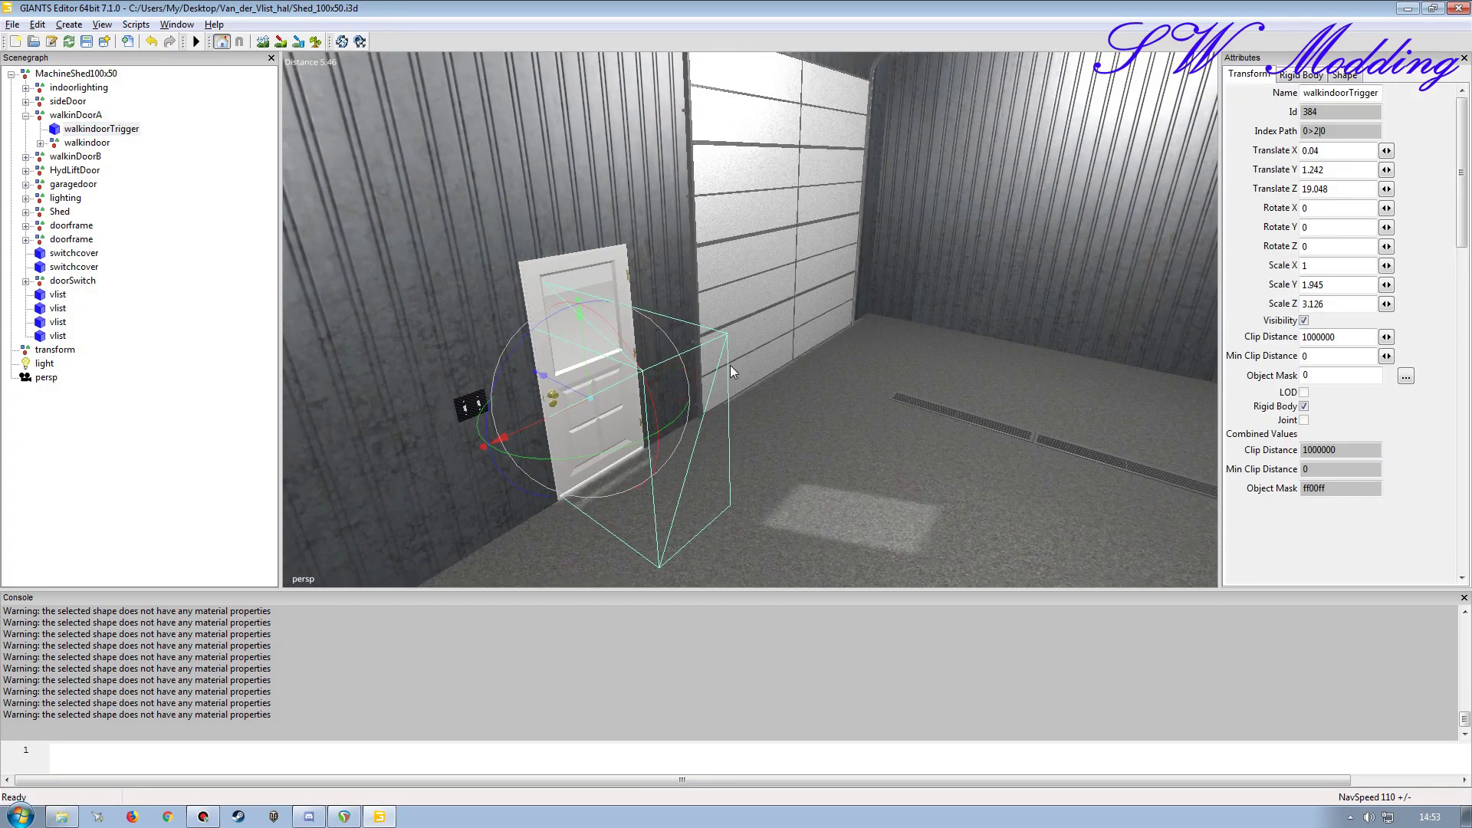
pyautogui.click(24, 115)
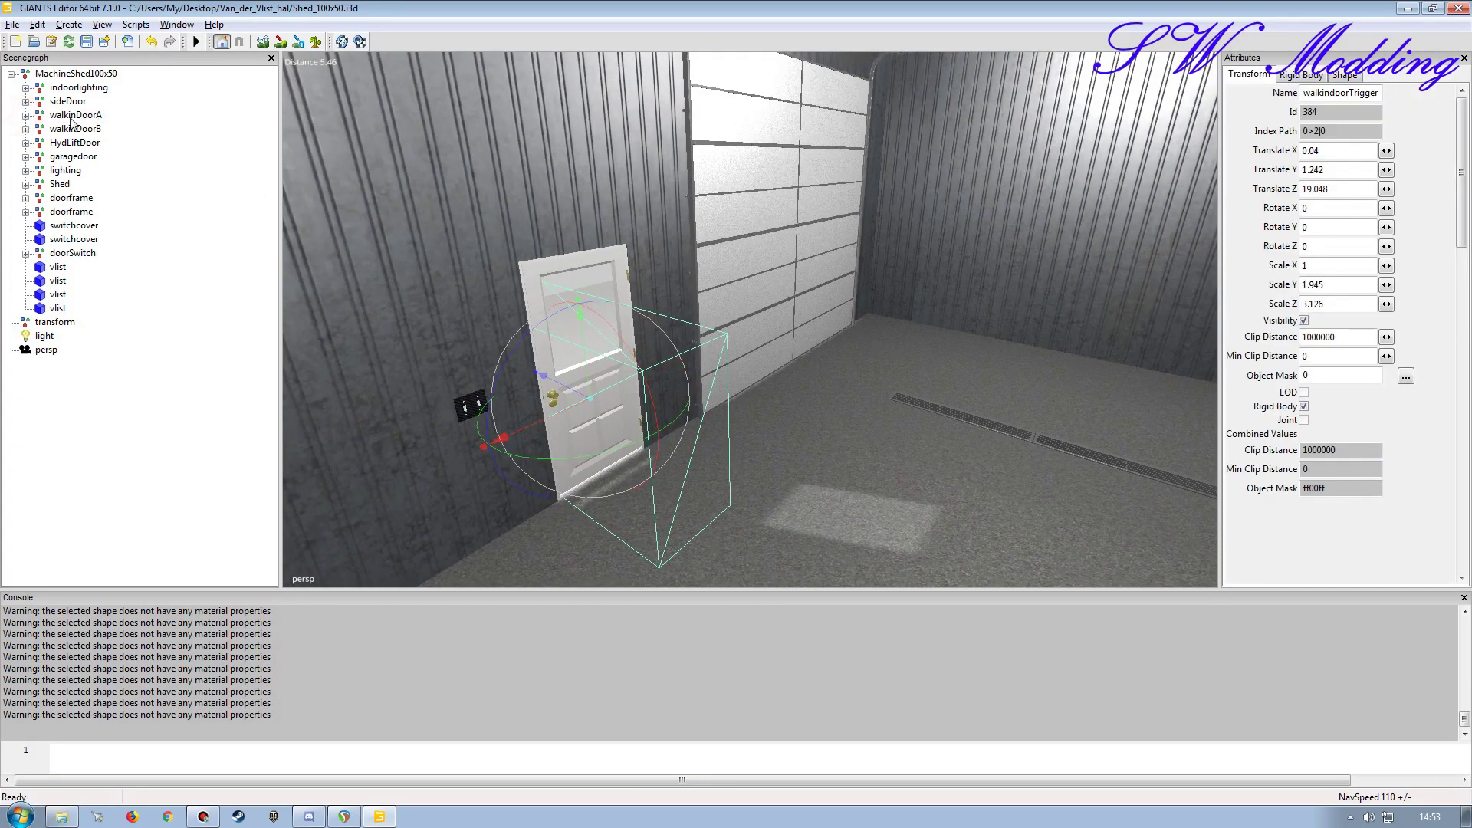
# Step: Examine walkinDoorB's original walkindoorTrigger, checking its place at the door, its assigned materials and the related console warnings
pyautogui.click(25, 129)
pyautogui.click(85, 142)
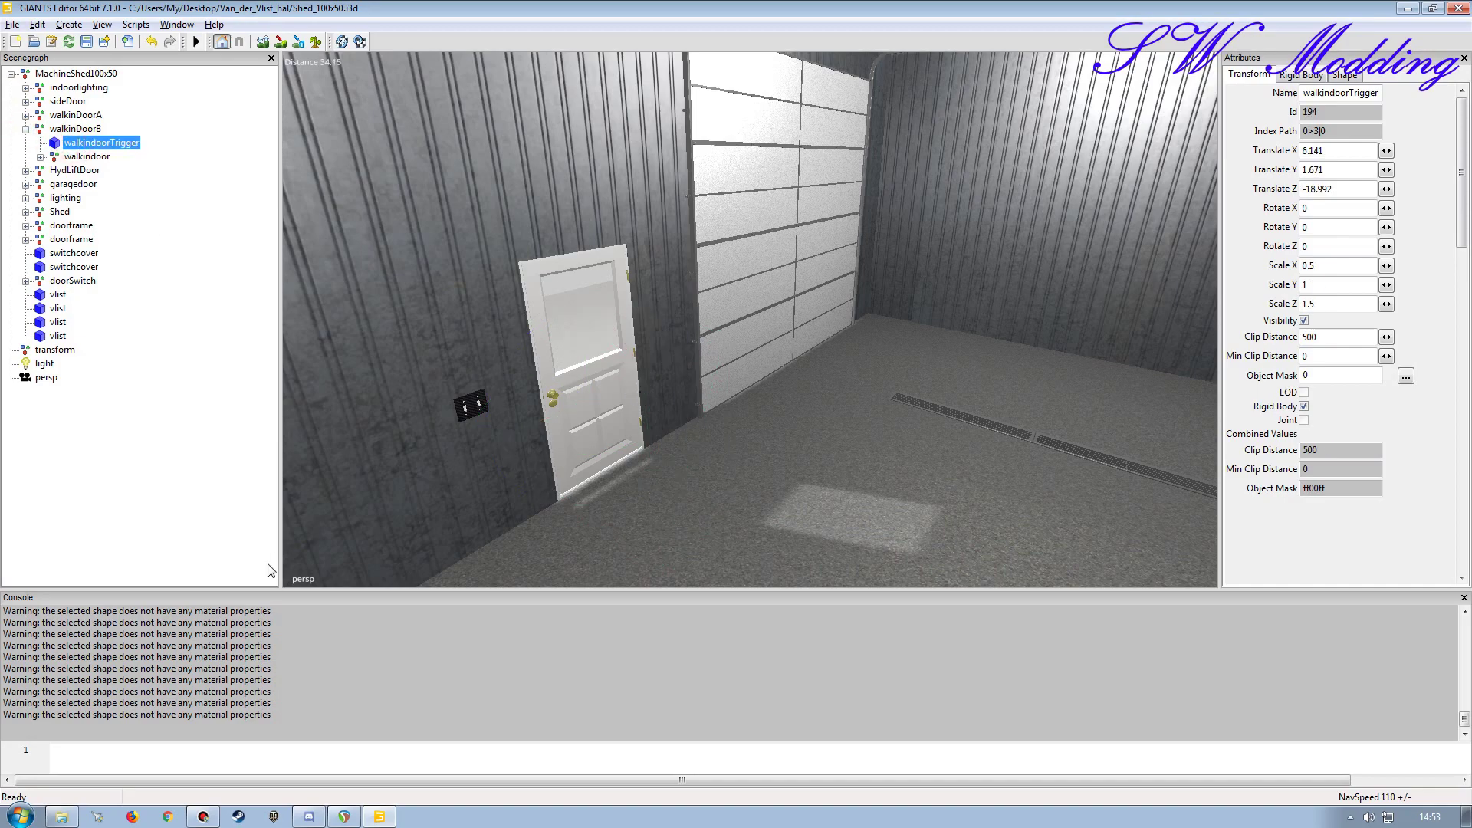
pyautogui.moveTo(267, 714); pyautogui.dragTo(113, 714)
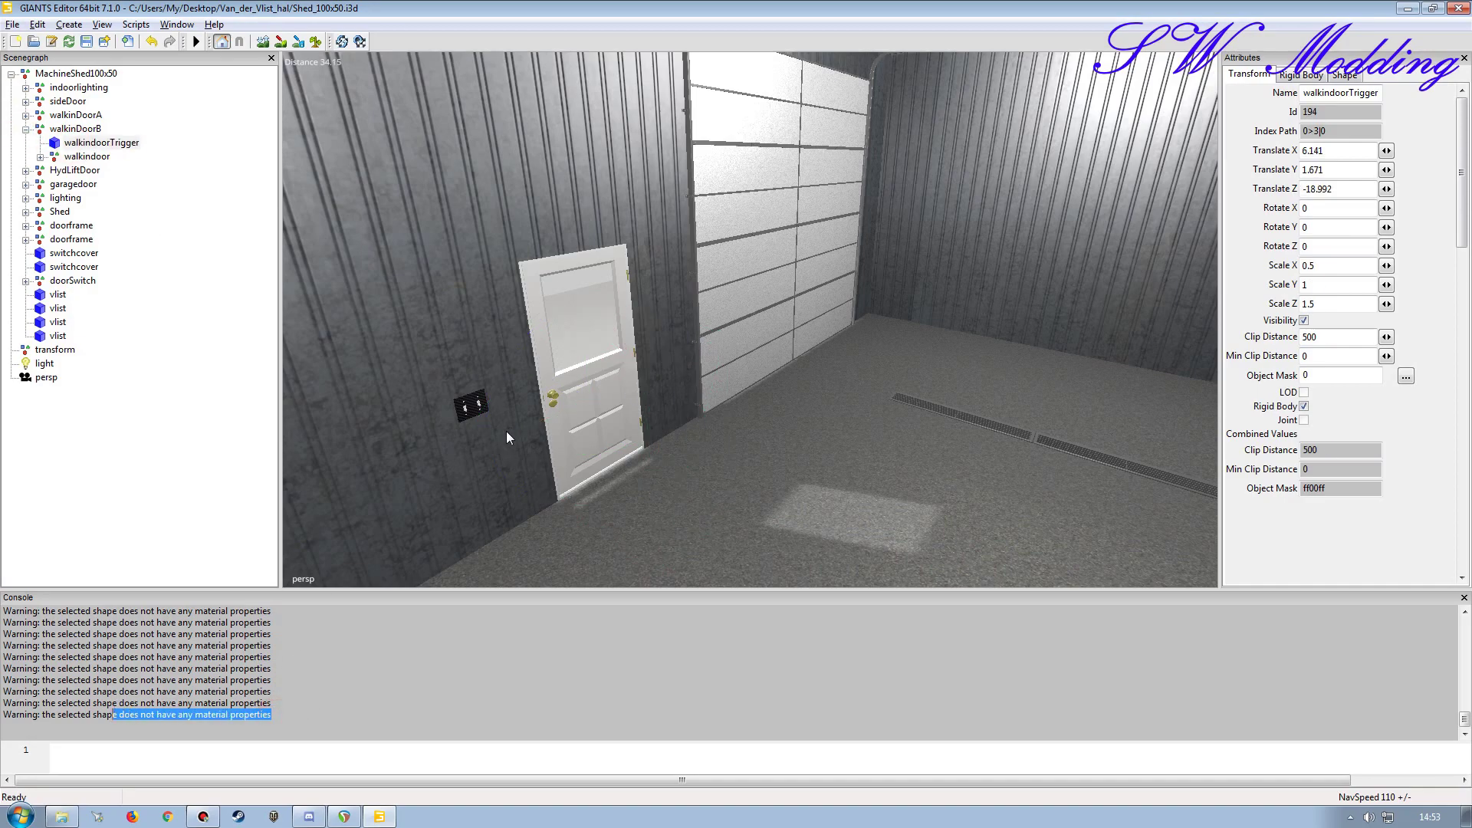
pyautogui.keyDown('alt'); pyautogui.moveTo(744, 420); pyautogui.dragTo(784, 400); pyautogui.keyUp('alt')
pyautogui.scroll(8, 784, 400)
pyautogui.keyDown('alt'); pyautogui.moveTo(785, 398); pyautogui.dragTo(772, 341, button='right'); pyautogui.keyUp('alt')
pyautogui.keyDown('alt'); pyautogui.moveTo(754, 383); pyautogui.dragTo(814, 392); pyautogui.keyUp('alt')
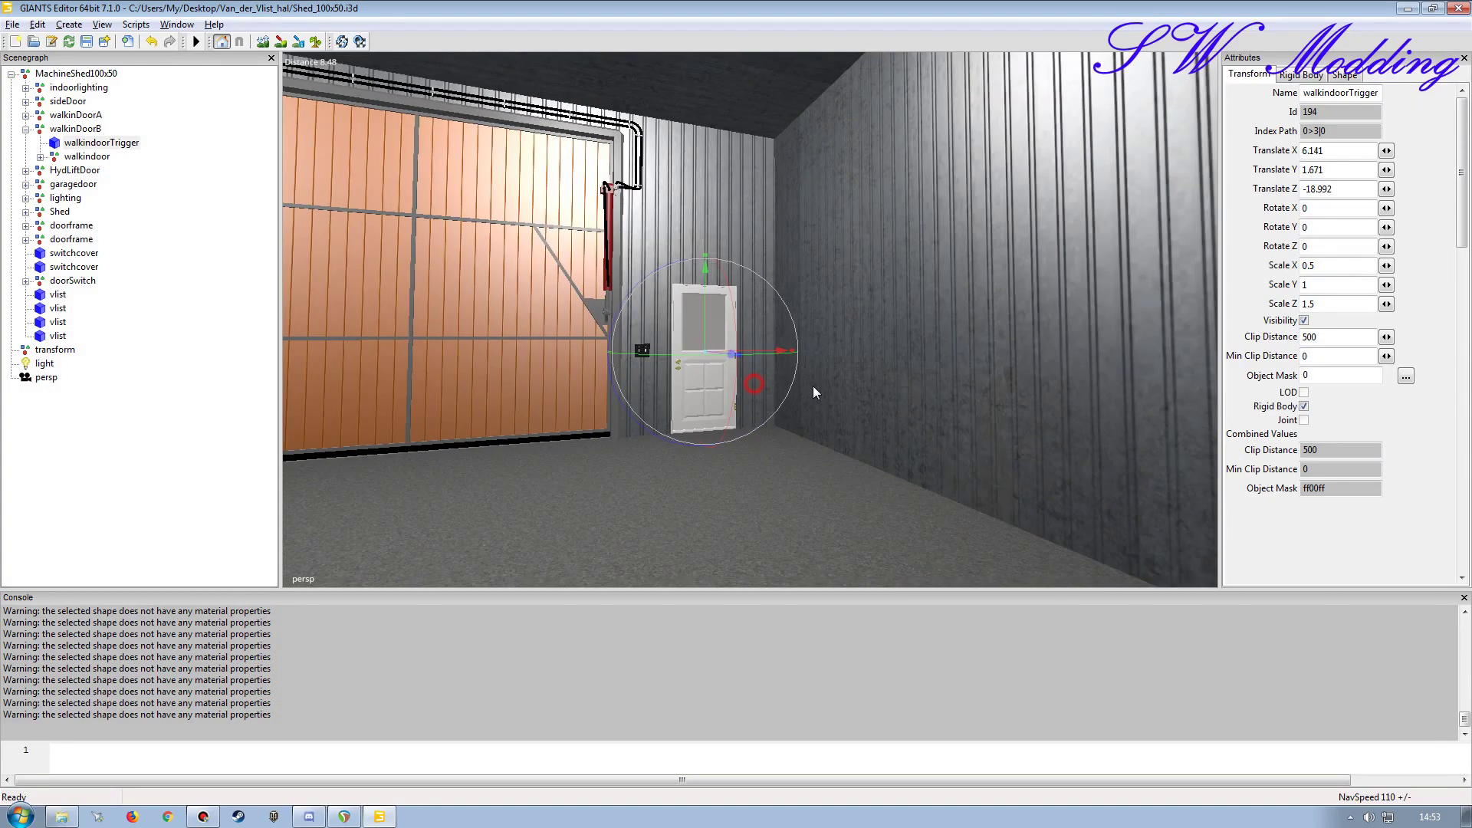
pyautogui.click(1343, 75)
pyautogui.click(1350, 305)
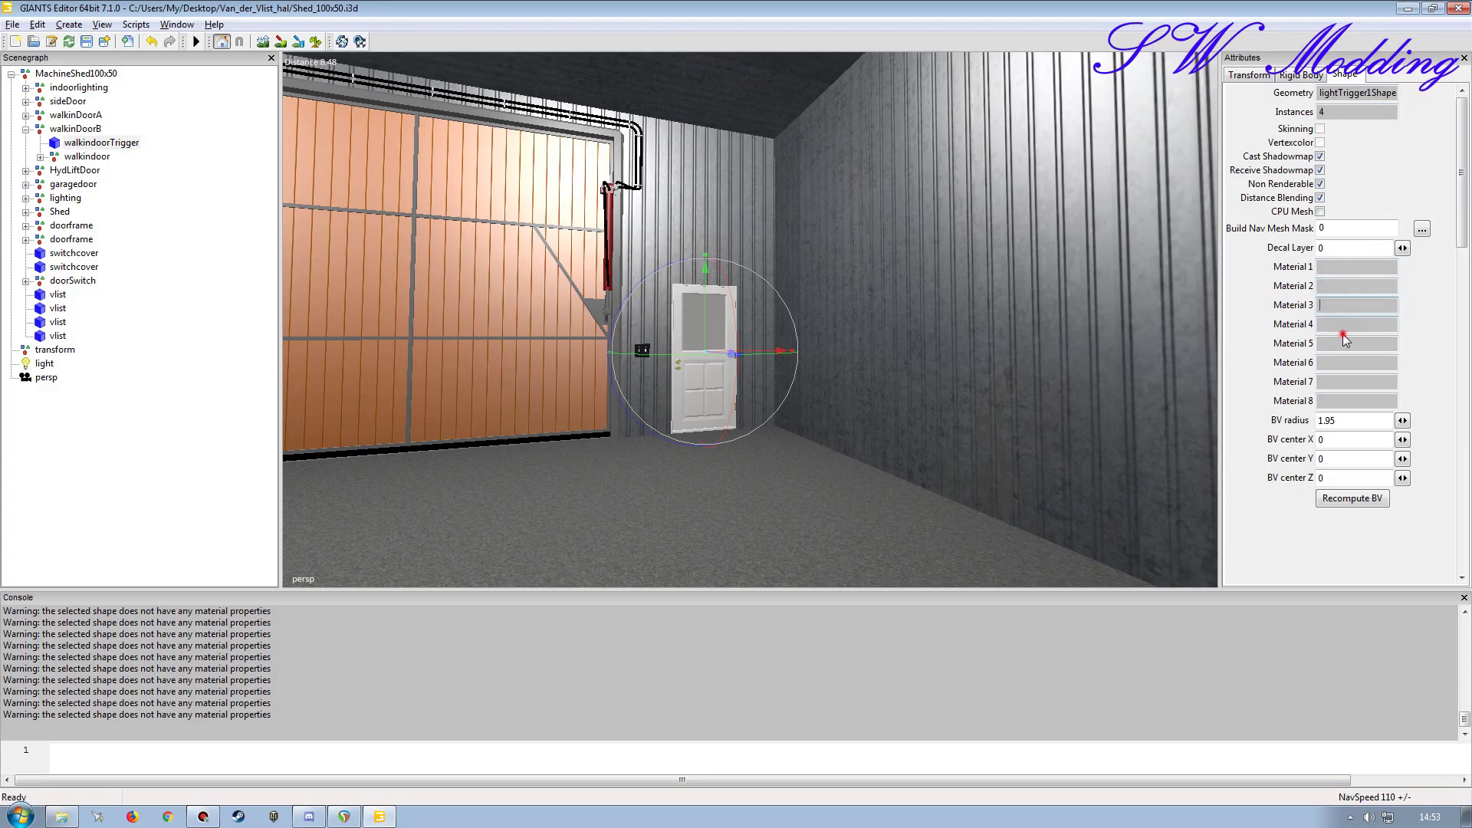
pyautogui.click(1250, 74)
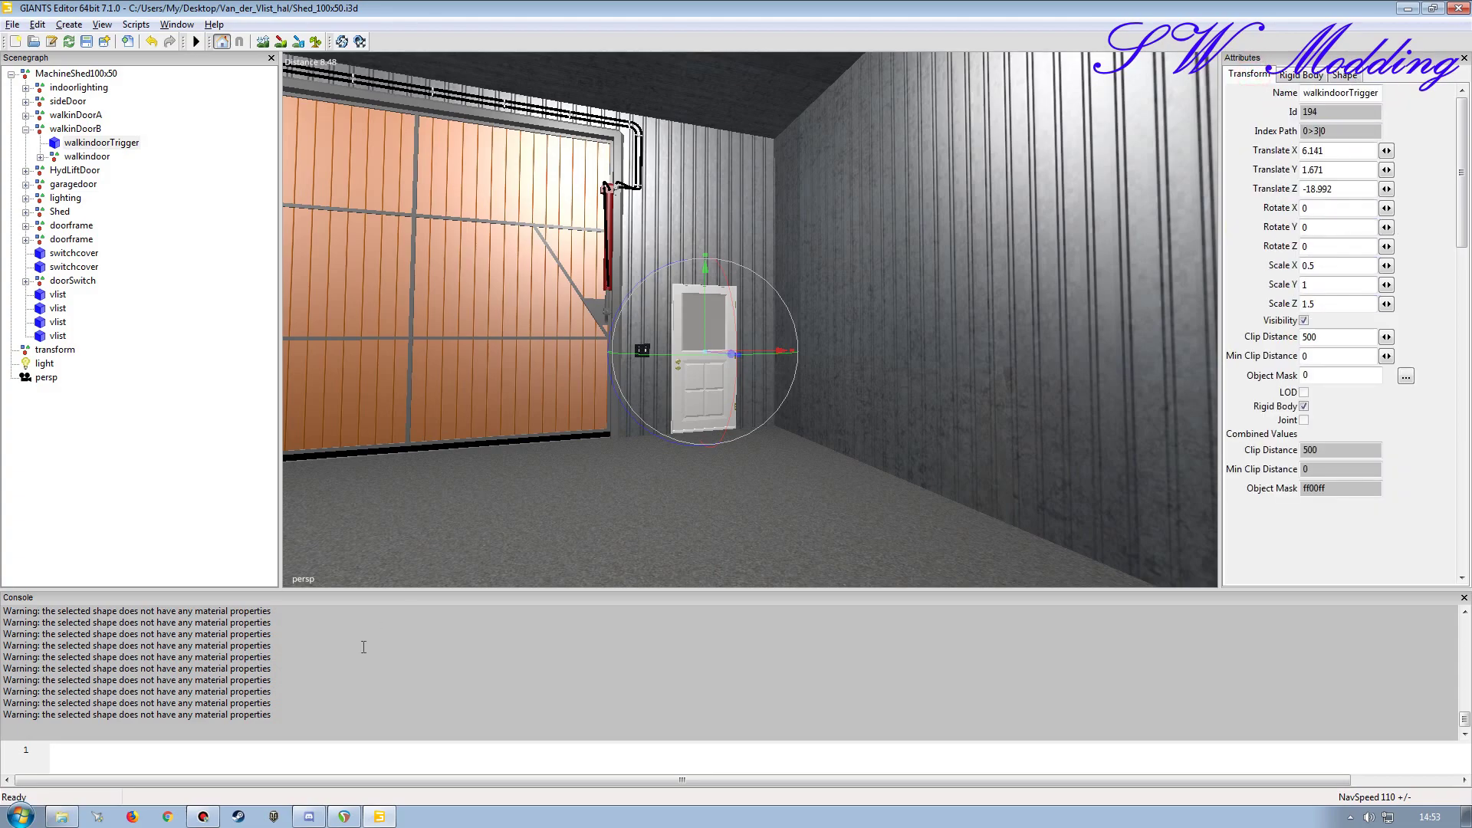
pyautogui.moveTo(117, 703); pyautogui.dragTo(258, 714)
pyautogui.click(348, 689)
# Step: Create a cube primitive, move it into the walkinDoorB group, and reorder it directly above walkindoor
pyautogui.keyDown('alt'); pyautogui.moveTo(521, 359); pyautogui.dragTo(659, 372); pyautogui.keyUp('alt')
pyautogui.keyDown('alt'); pyautogui.moveTo(660, 371); pyautogui.dragTo(664, 410, button='right'); pyautogui.keyUp('alt')
pyautogui.keyDown('alt'); pyautogui.moveTo(665, 409); pyautogui.dragTo(583, 380); pyautogui.keyUp('alt')
pyautogui.keyDown('alt'); pyautogui.moveTo(583, 380); pyautogui.dragTo(583, 368, button='right'); pyautogui.keyUp('alt')
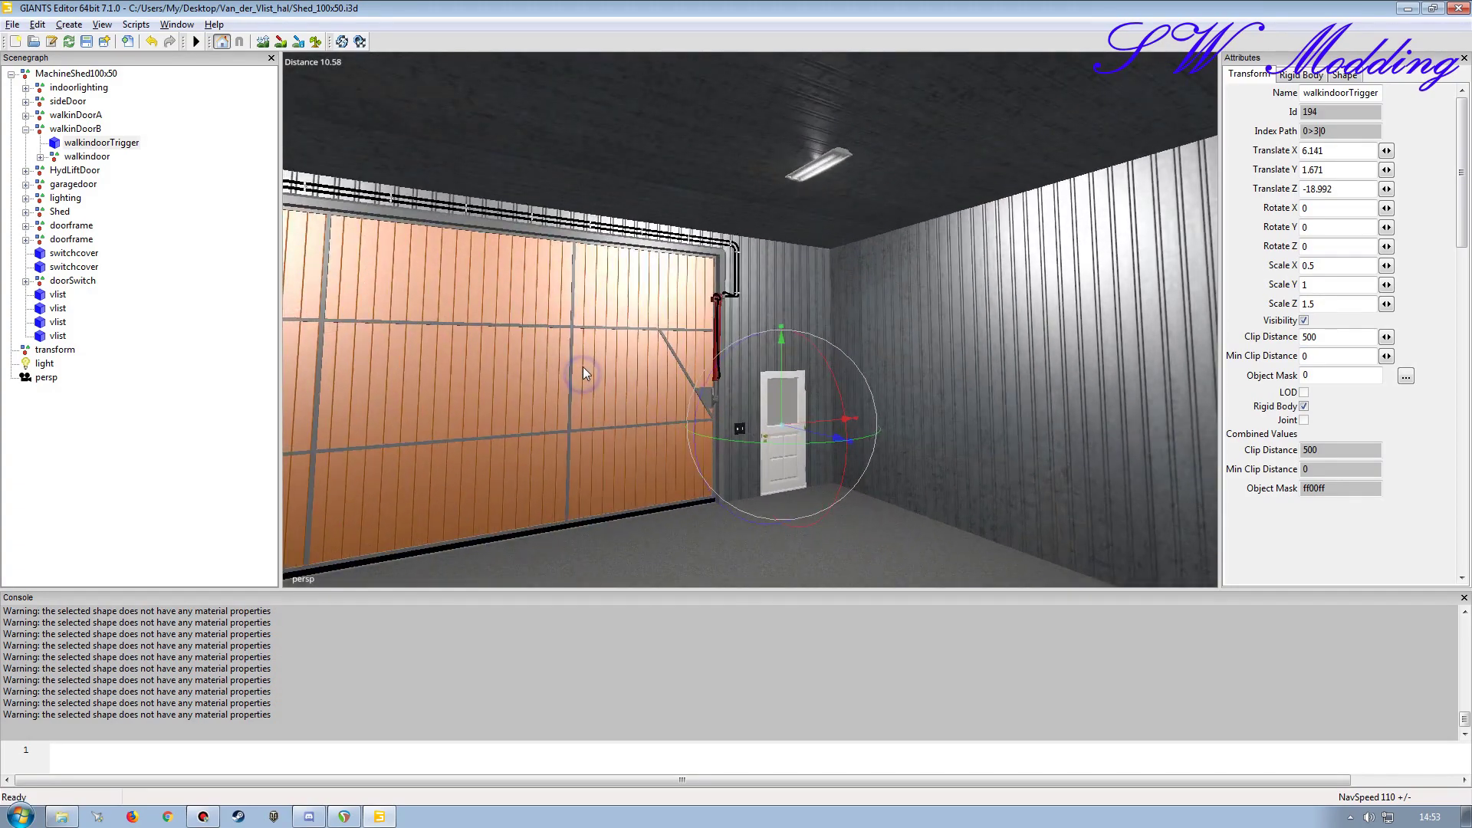
pyautogui.keyDown('alt'); pyautogui.moveTo(583, 368); pyautogui.dragTo(586, 372); pyautogui.keyUp('alt')
pyautogui.click(69, 24)
pyautogui.moveTo(175, 147)
pyautogui.click(231, 143)
pyautogui.click(166, 391)
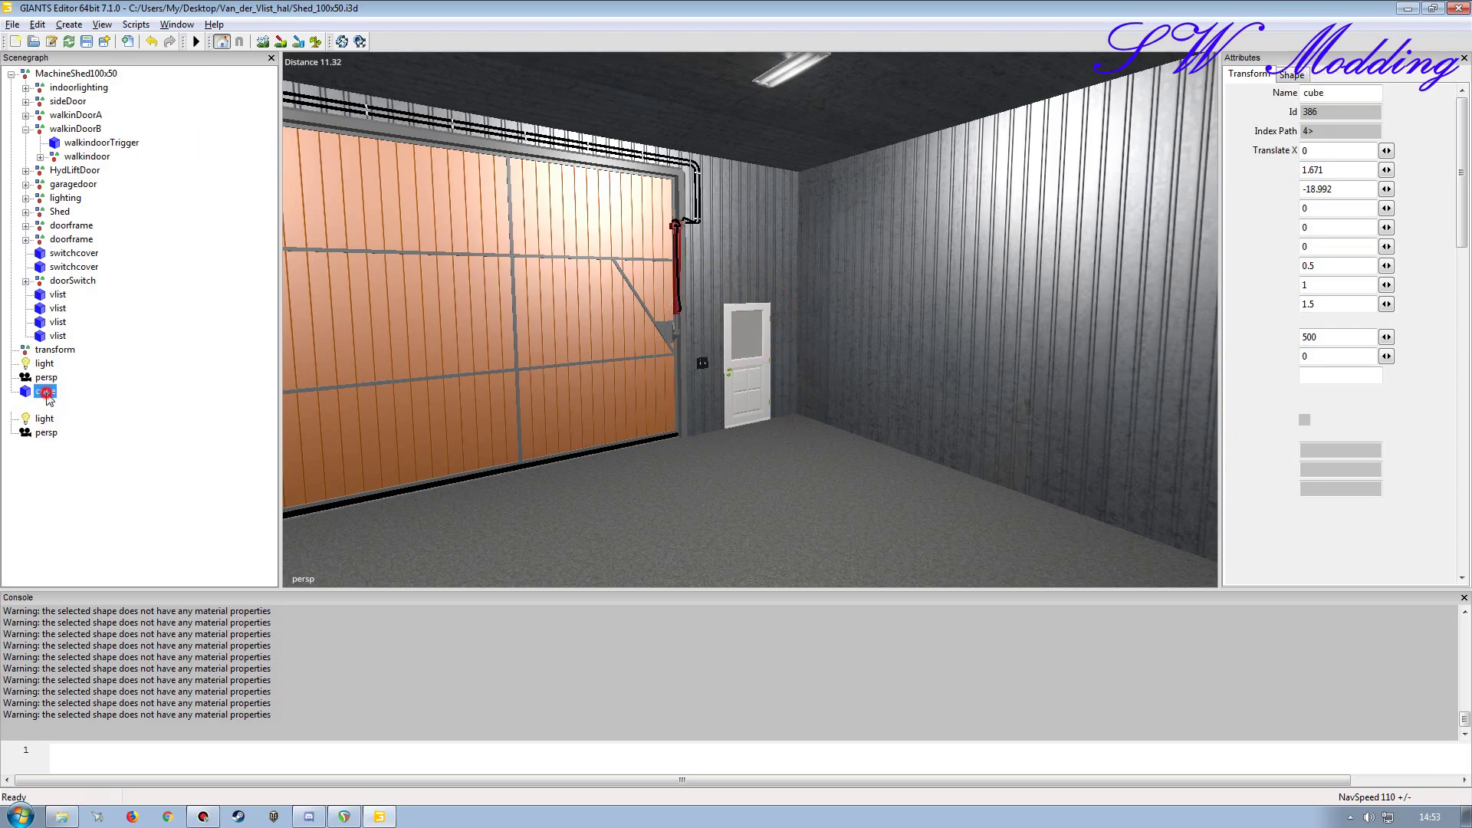
pyautogui.press('Delete')
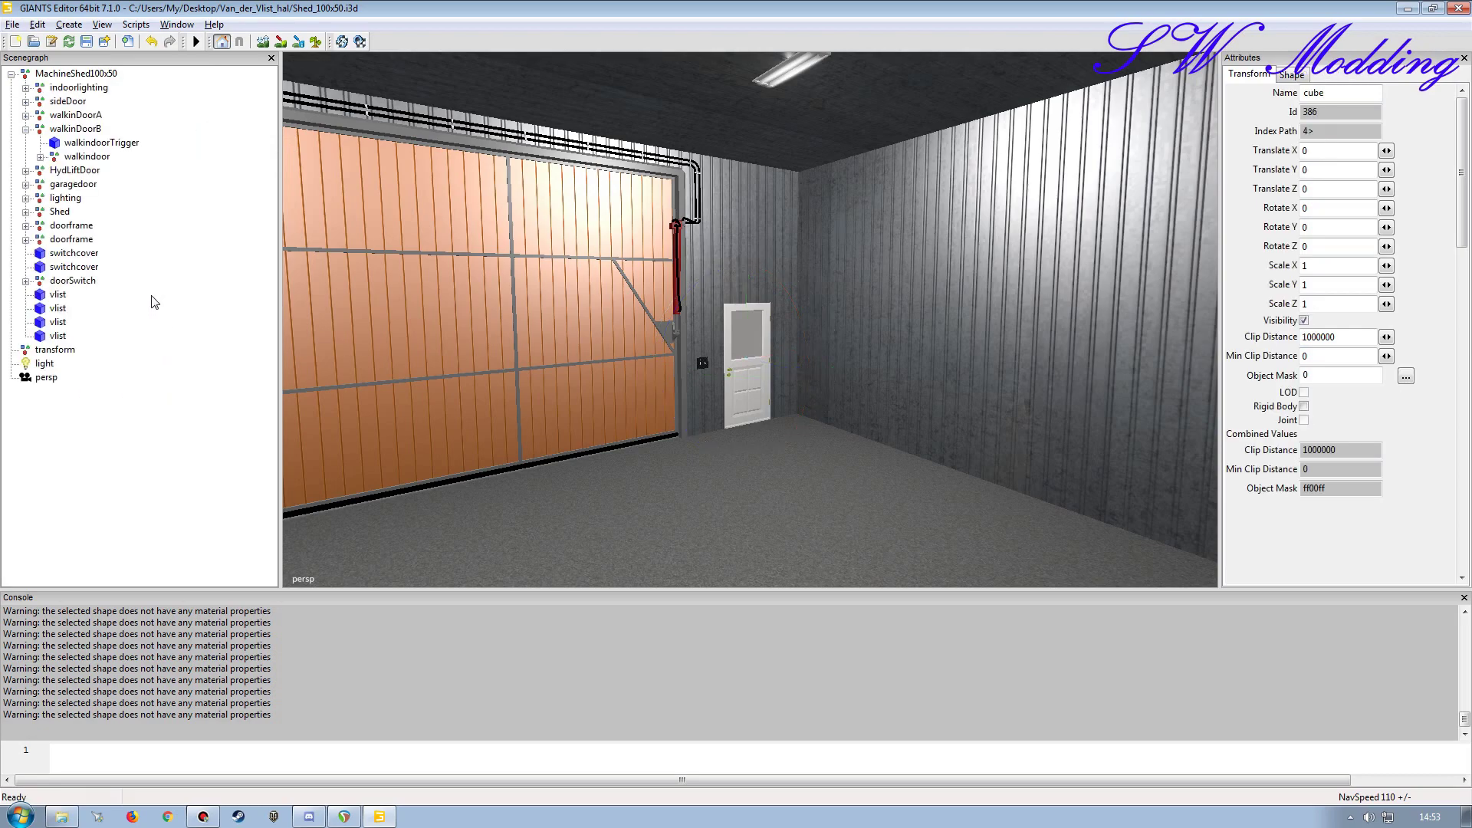
pyautogui.click(72, 129)
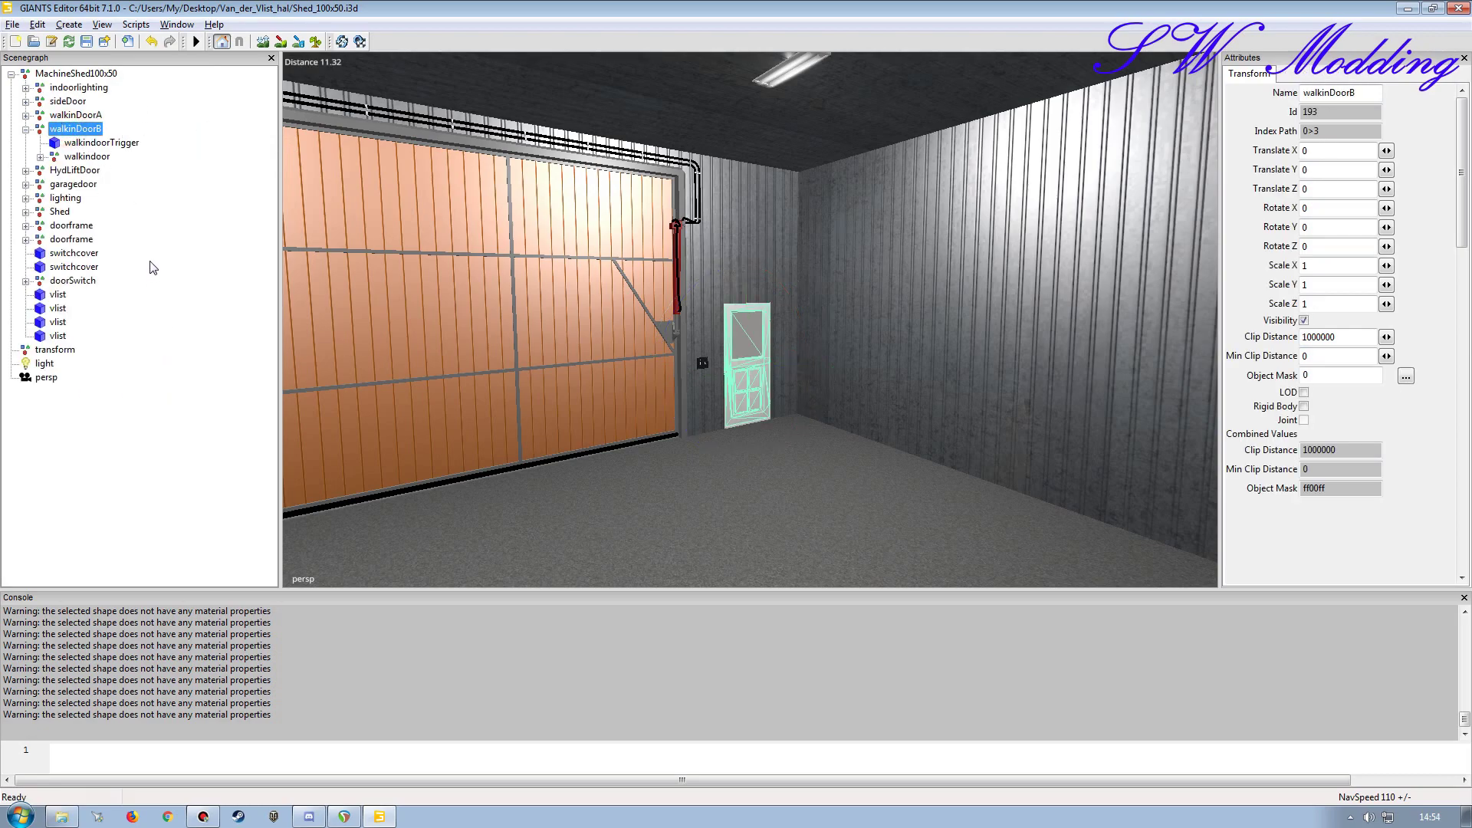
pyautogui.hotkey('ctrl', 'v')
pyautogui.rightClick(73, 173)
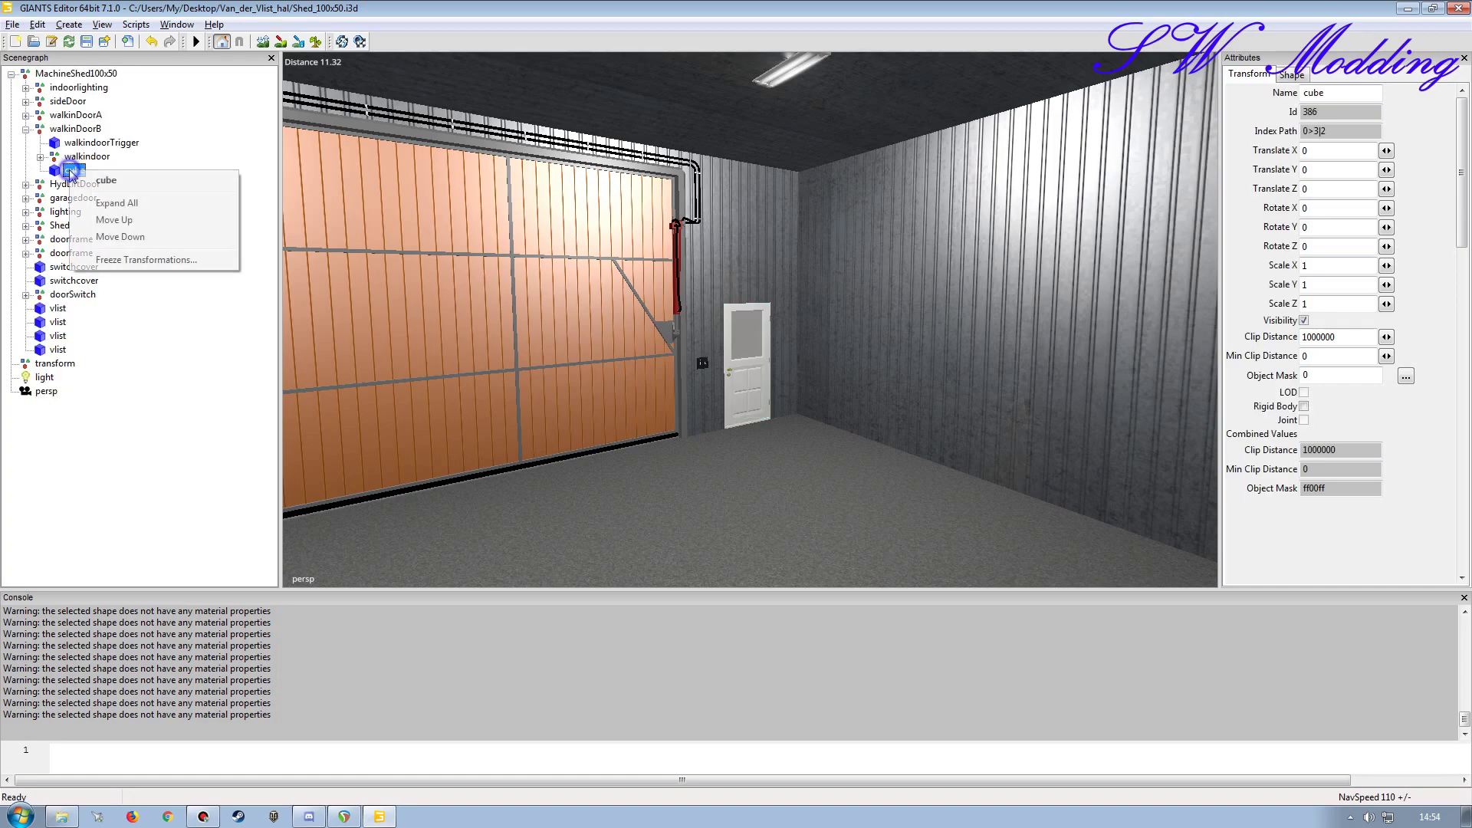
pyautogui.click(107, 234)
# Step: Rename the new cube in walkinDoorB as walkindoorTrigger, copying the name from the original trigger
pyautogui.click(100, 143)
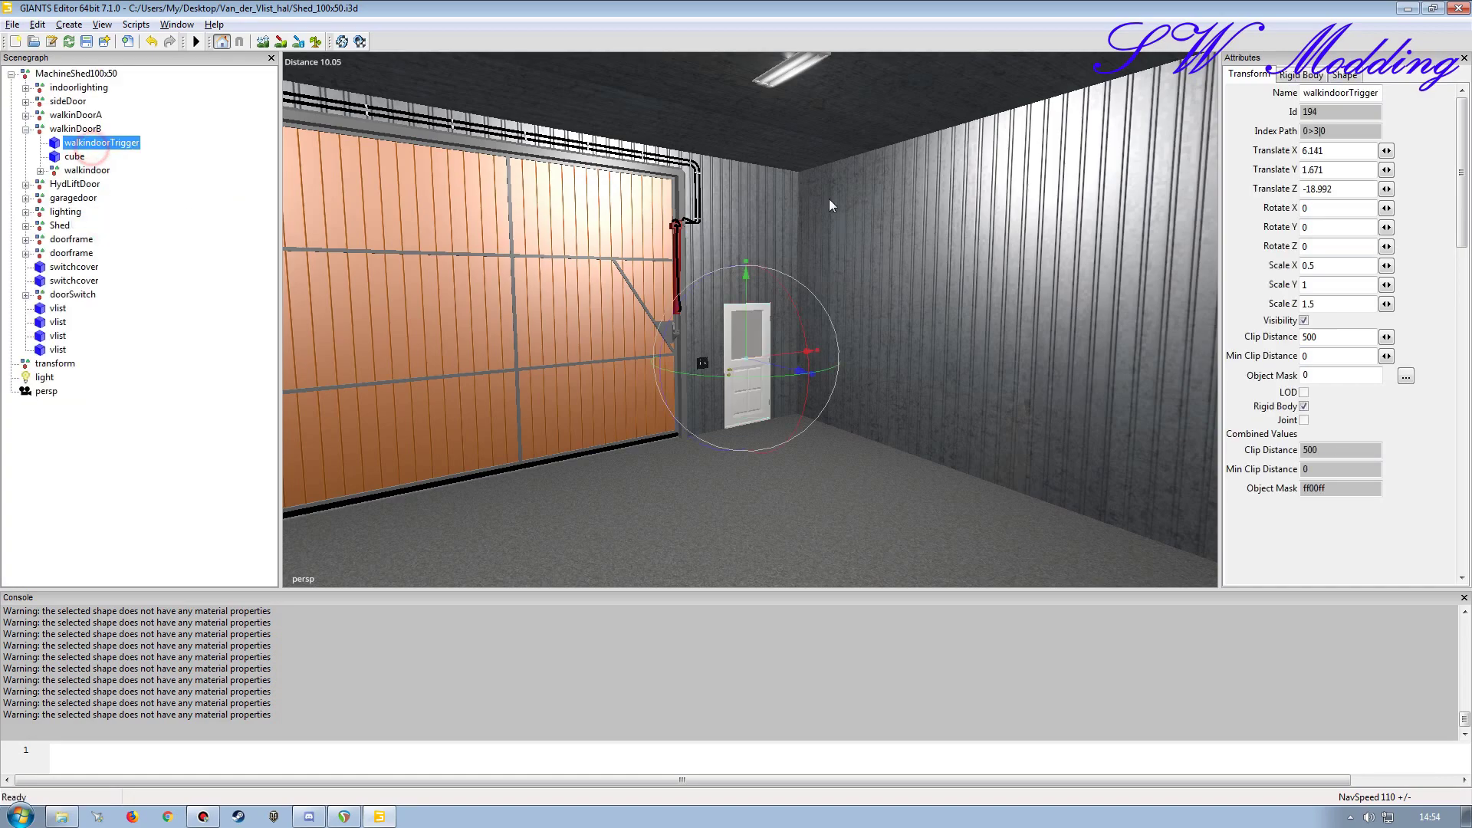
pyautogui.doubleClick(1319, 93)
pyautogui.hotkey('ctrl', 'c')
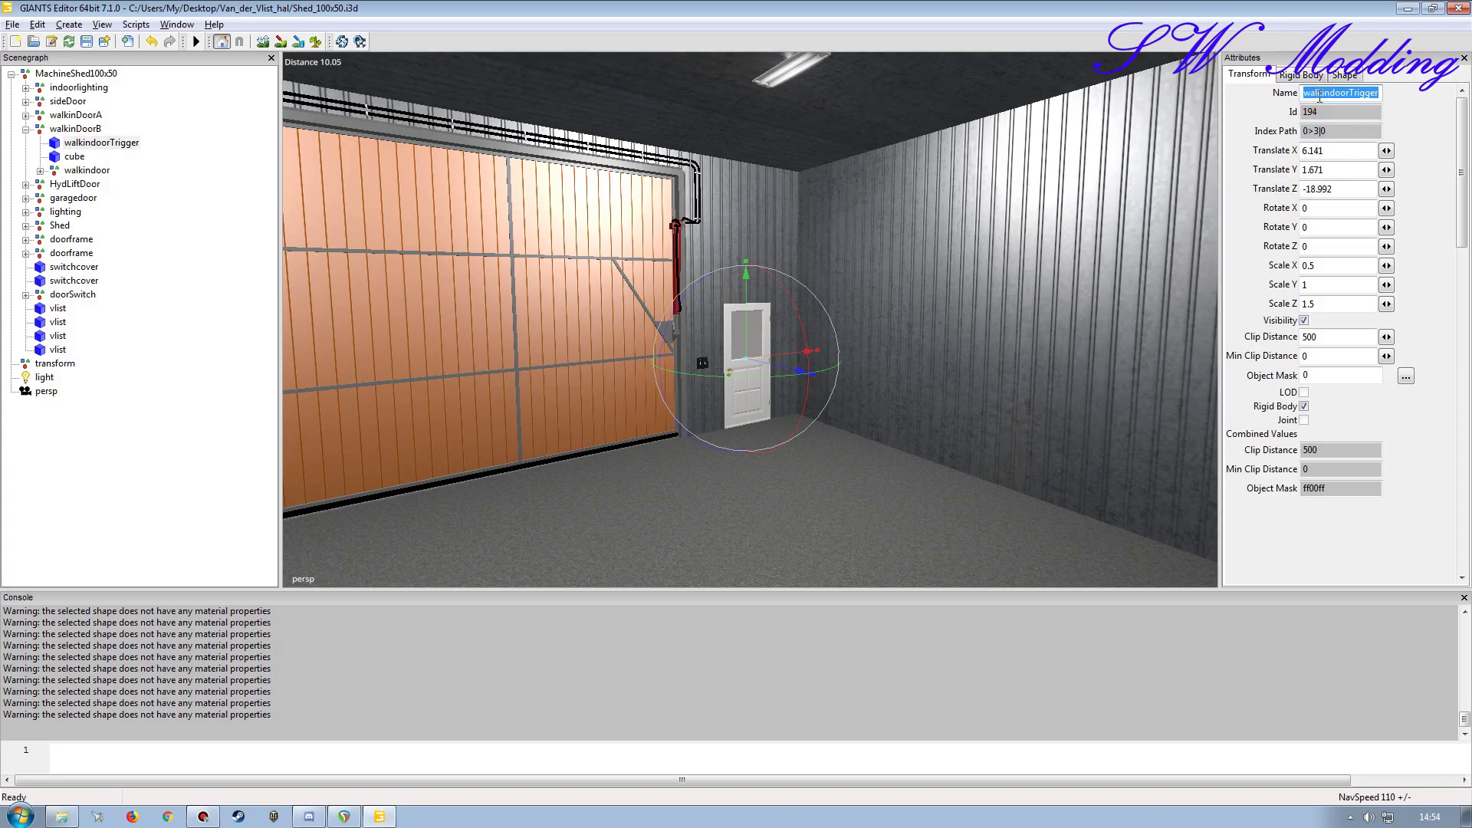
pyautogui.click(92, 158)
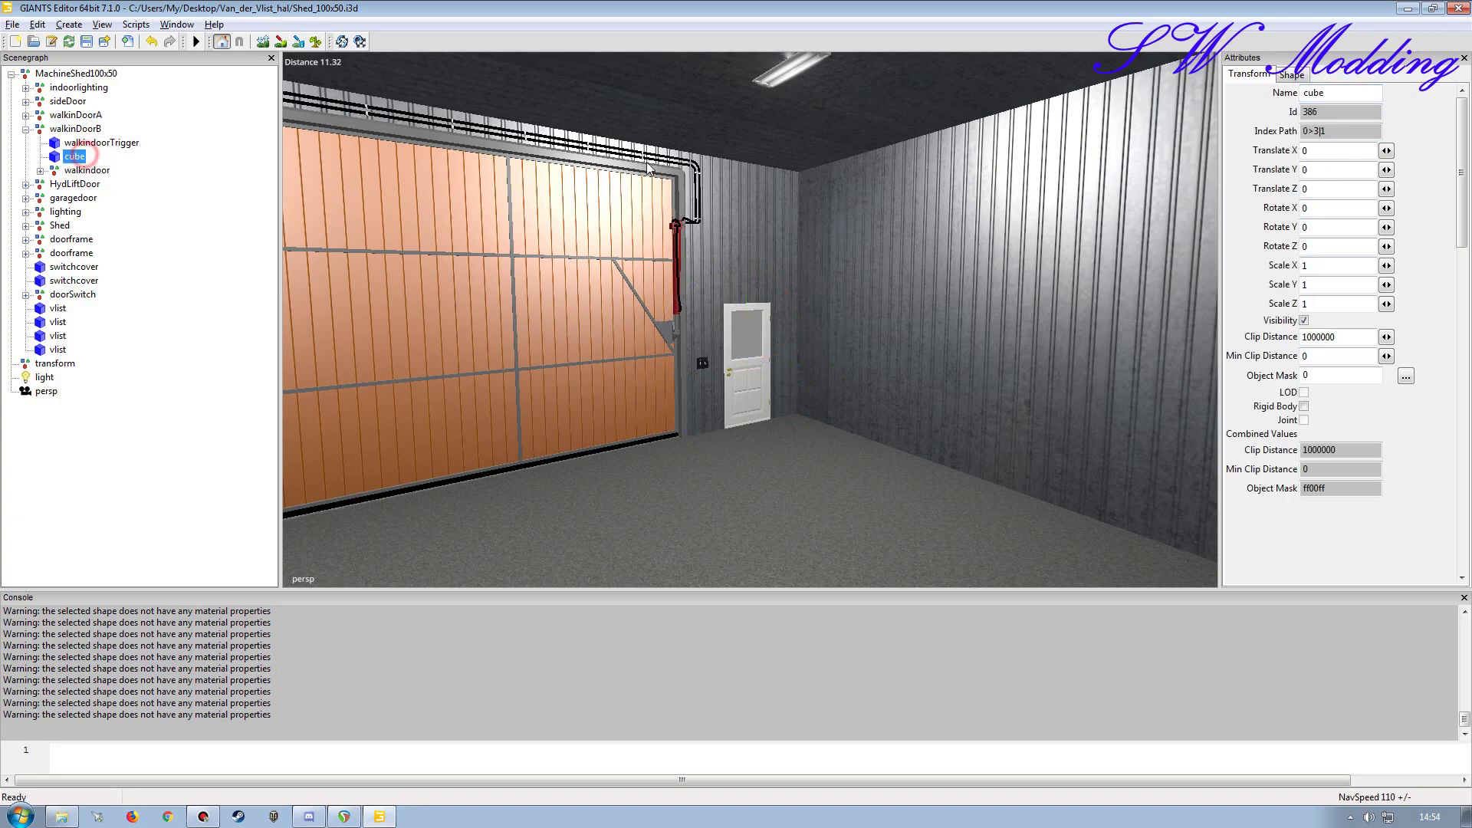
pyautogui.doubleClick(1337, 94)
pyautogui.hotkey('ctrl', 'v')
pyautogui.press('Return')
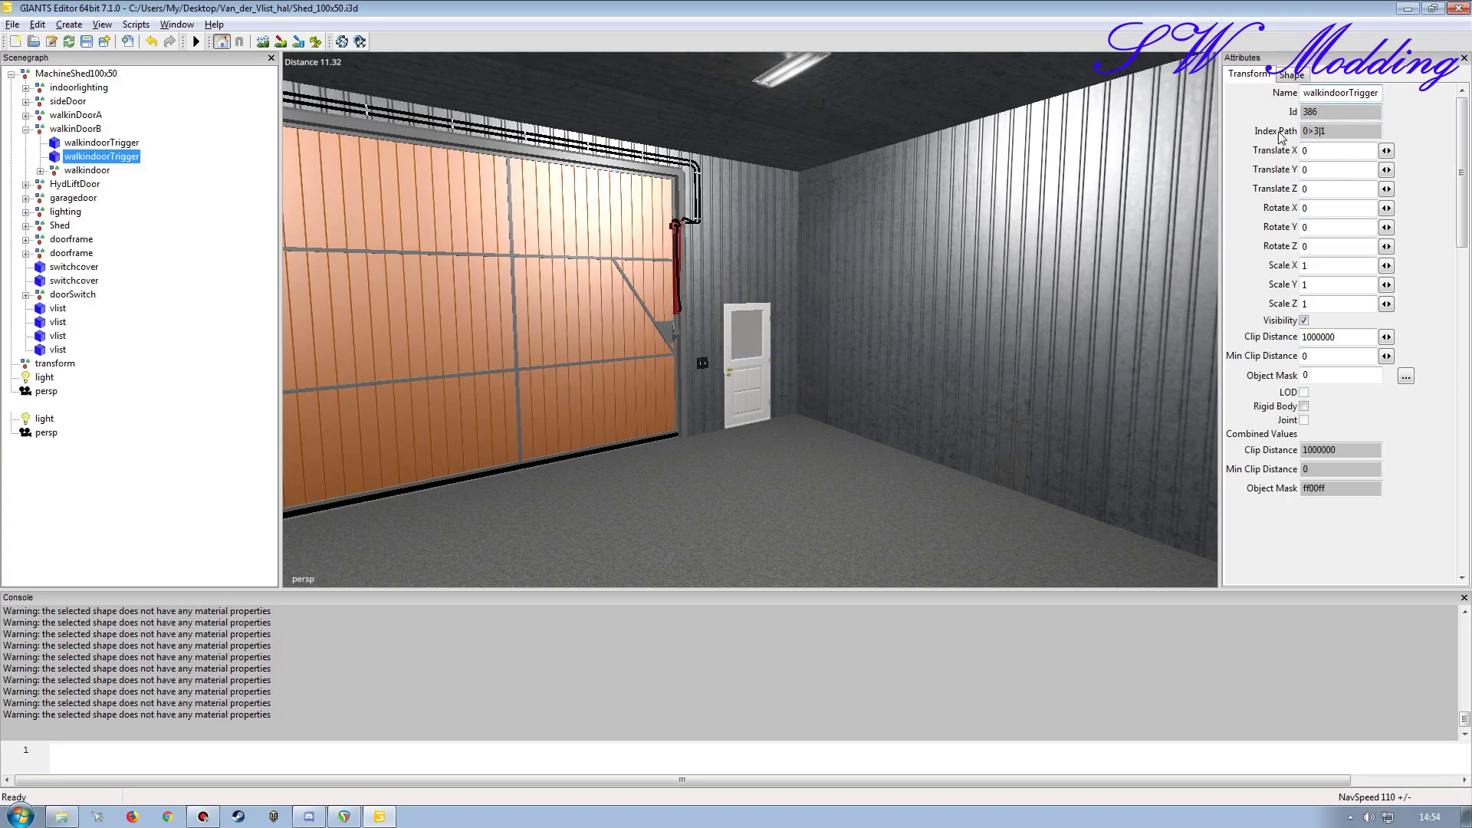
# Step: Match the new walkindoorTrigger's position to the original with translate X 6.141, Y 1.671 and Z -18.992
pyautogui.click(127, 143)
pyautogui.click(1363, 149)
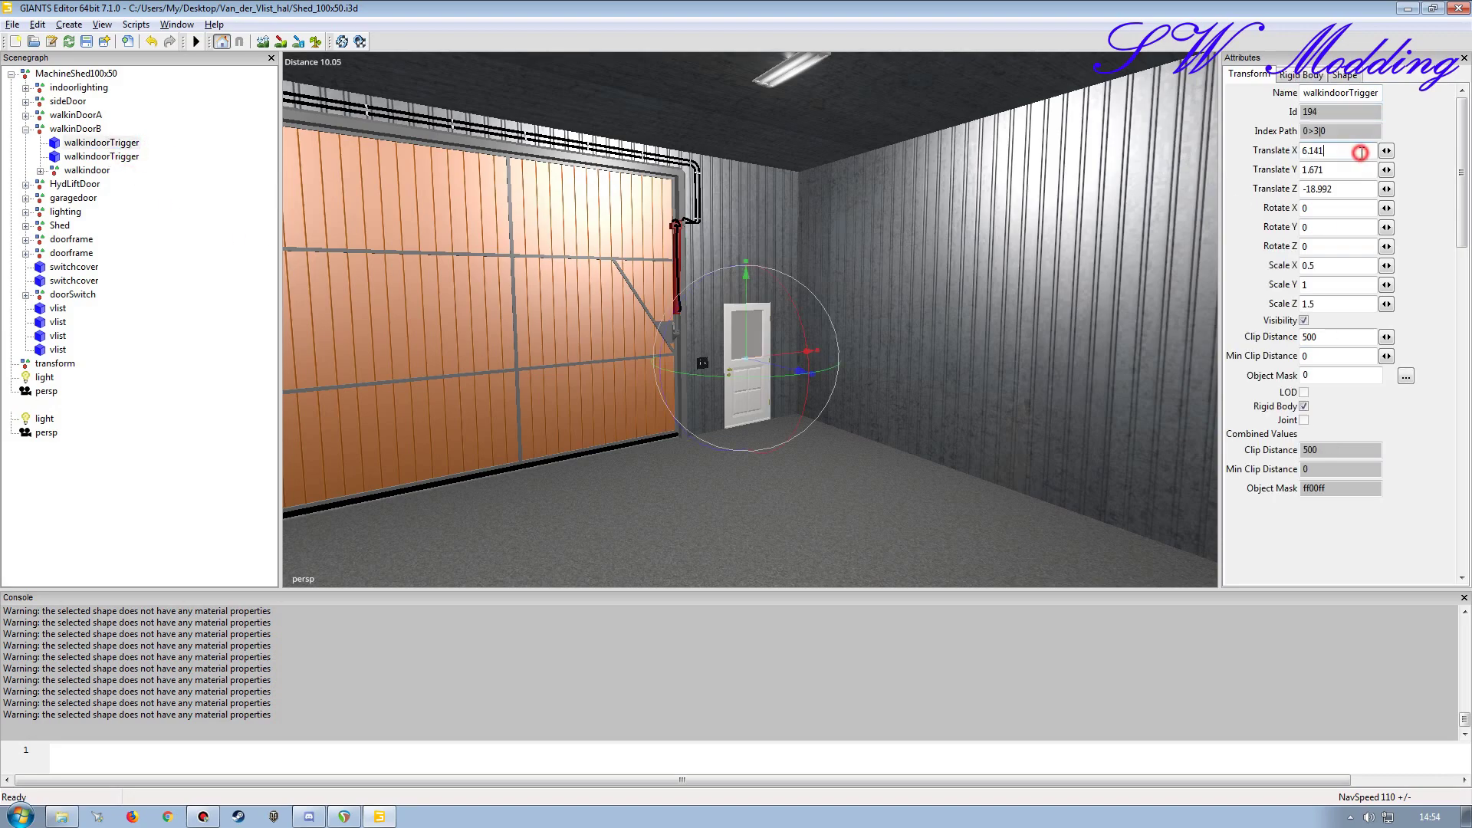
pyautogui.click(122, 158)
pyautogui.click(1339, 151)
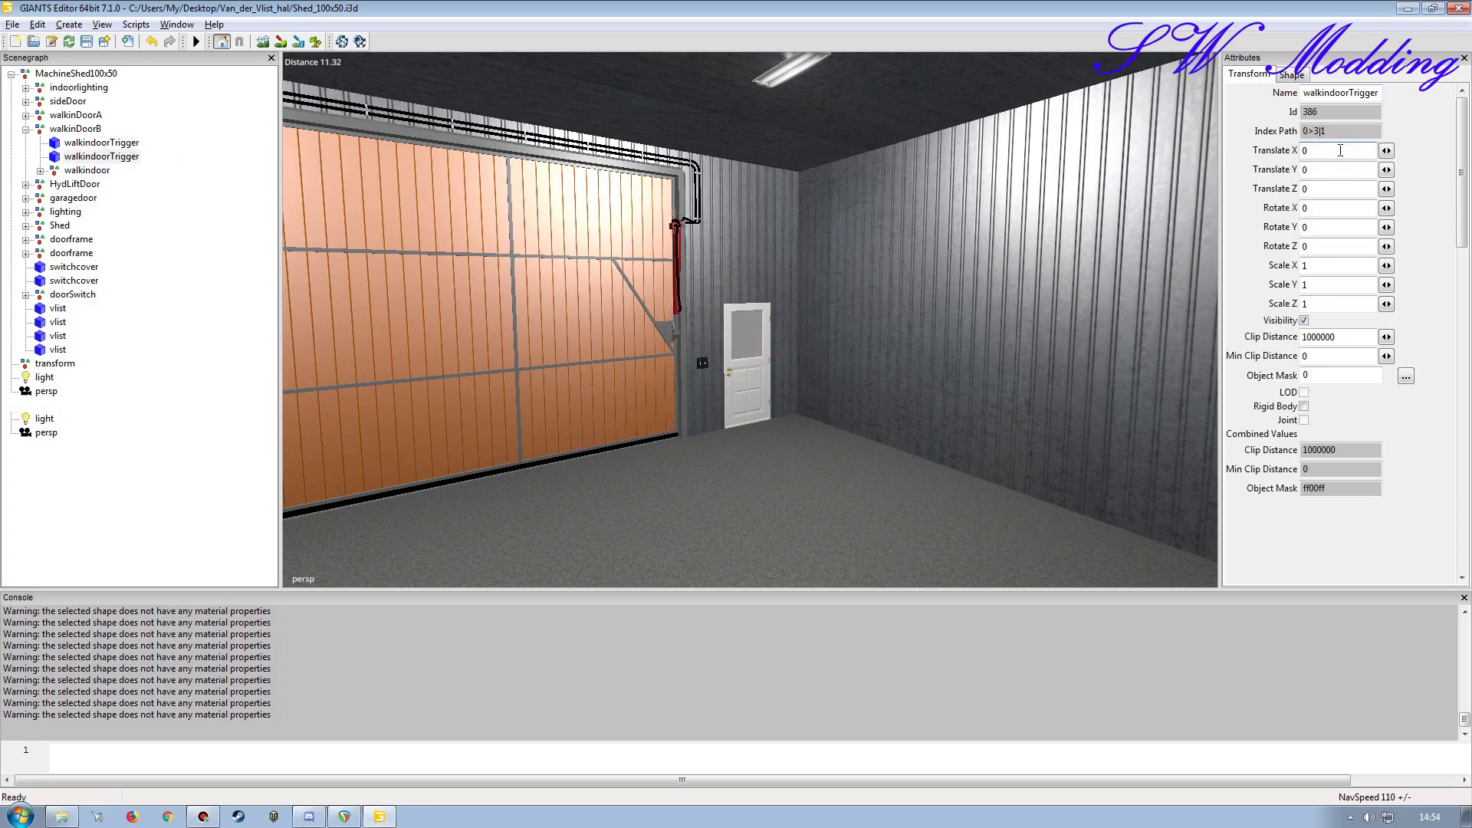
pyautogui.write('6.141')
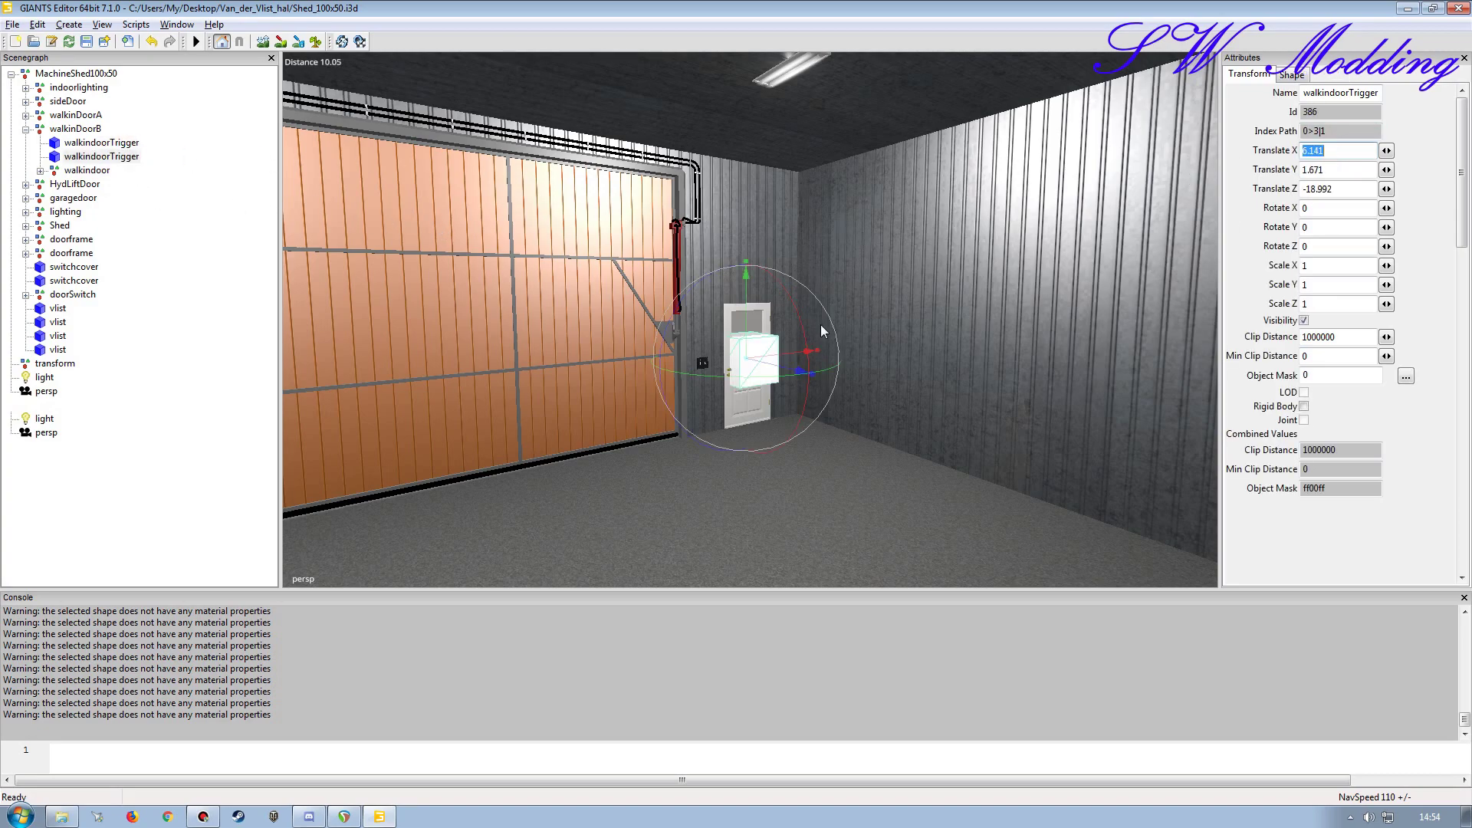
# Step: Stretch walkinDoorB's new trigger to door height, about Scale Y 2.338, and lower it to about translate Y 1.434
pyautogui.keyDown('alt'); pyautogui.moveTo(821, 324); pyautogui.dragTo(821, 356, button='middle'); pyautogui.keyUp('alt')
pyautogui.scroll(2, 819, 355)
pyautogui.keyDown('alt'); pyautogui.moveTo(766, 402); pyautogui.dragTo(782, 376, button='middle'); pyautogui.keyUp('alt')
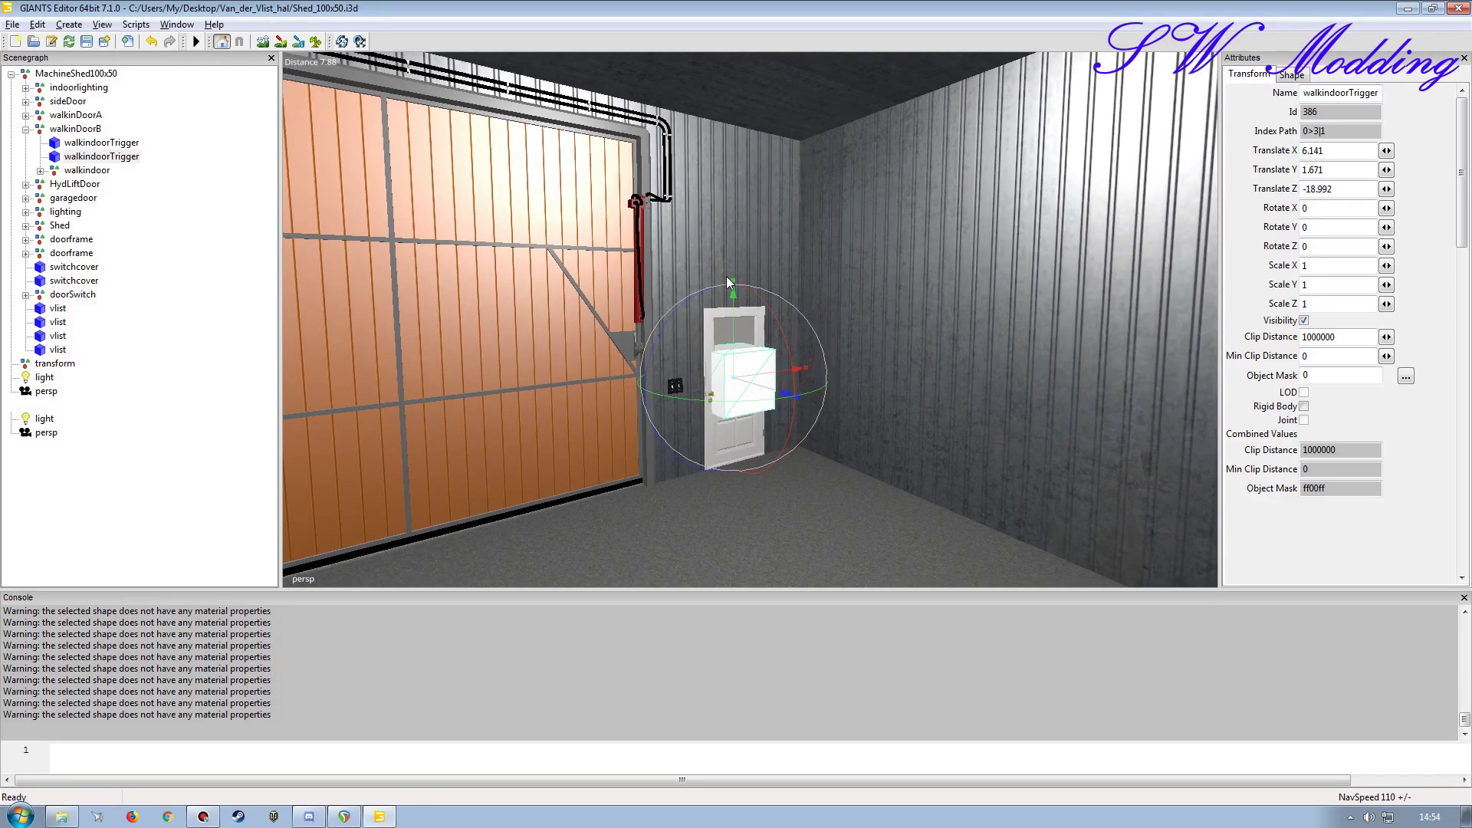
pyautogui.moveTo(734, 282); pyautogui.dragTo(667, 384)
pyautogui.scroll(5, 668, 384)
pyautogui.keyDown('alt'); pyautogui.moveTo(792, 379); pyautogui.dragTo(835, 345); pyautogui.keyUp('alt')
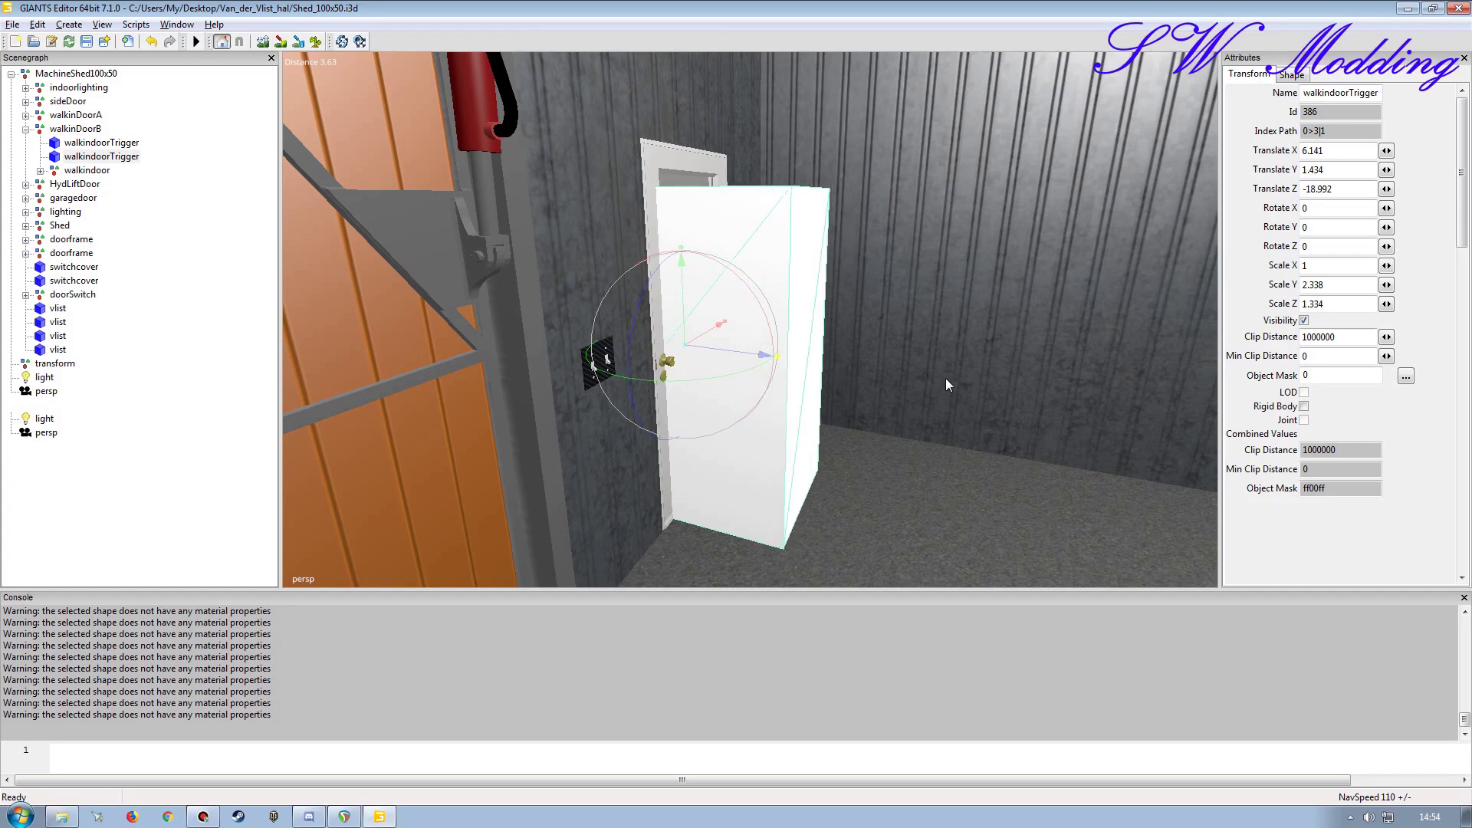
# Step: Extend walkinDoorB's new trigger through the doorway to about Scale Z 3.198
pyautogui.scroll(-6, 777, 362)
pyautogui.scroll(6, 729, 355)
pyautogui.keyDown('alt'); pyautogui.moveTo(726, 345); pyautogui.dragTo(824, 375); pyautogui.keyUp('alt')
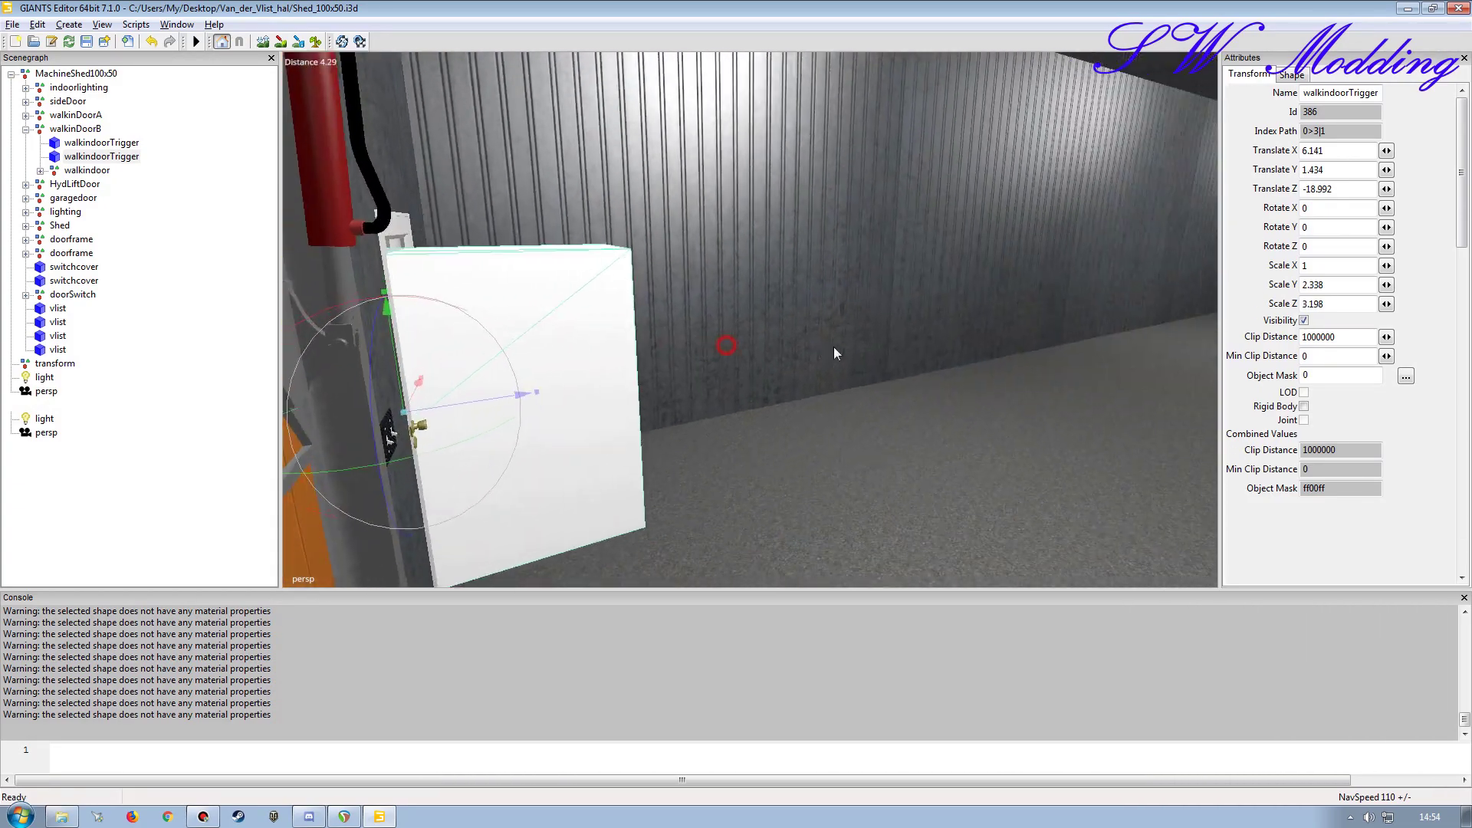
pyautogui.scroll(-6, 793, 350)
pyautogui.scroll(6, 779, 353)
pyautogui.scroll(-4, 785, 351)
# Step: Make walkinDoorB's new trigger a rigid body trigger with only collision mask bits 20 and 21 set (hex 300000)
pyautogui.click(1305, 406)
pyautogui.click(1299, 74)
pyautogui.click(1304, 151)
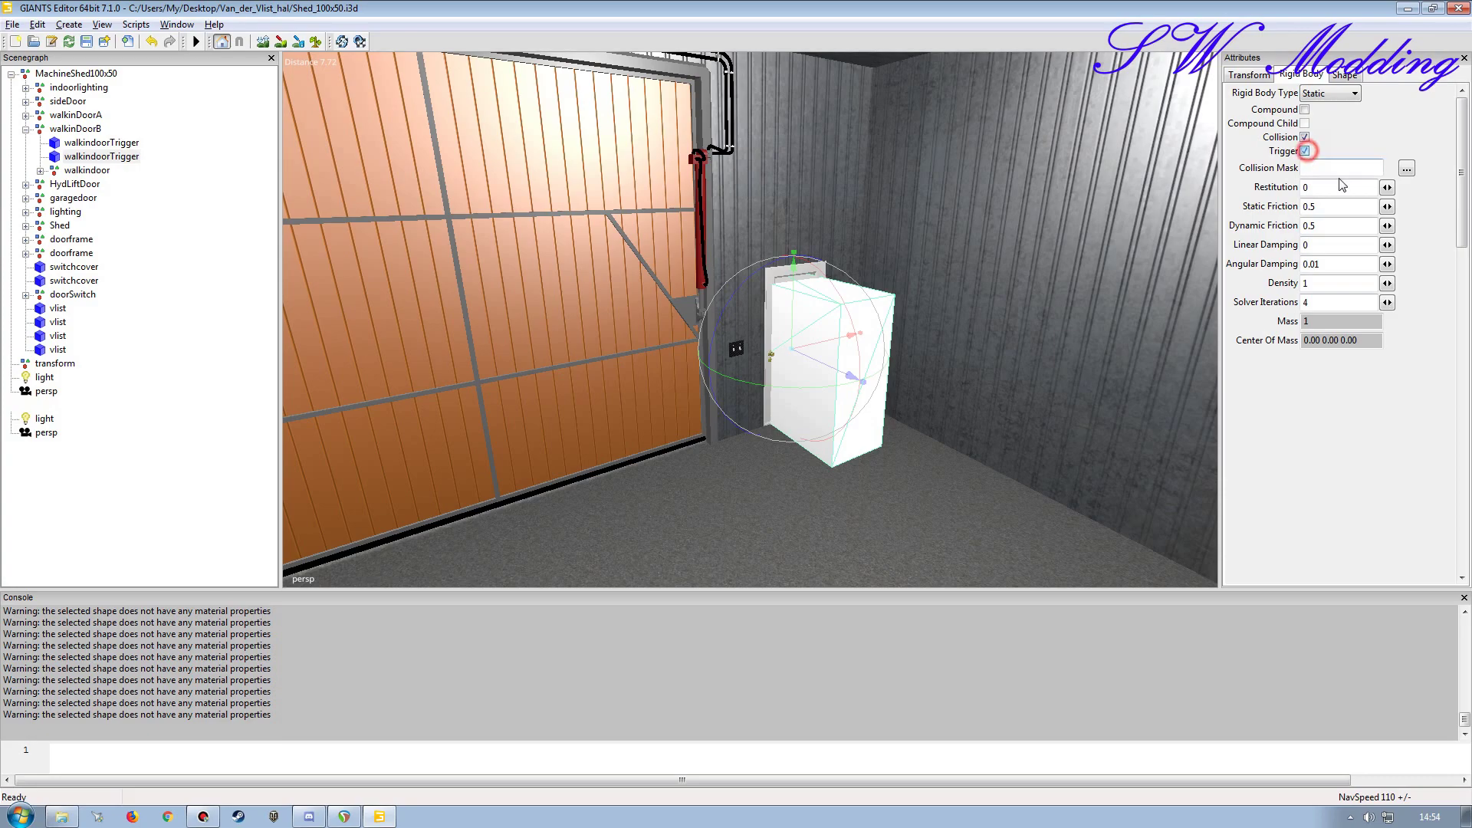
pyautogui.click(1406, 168)
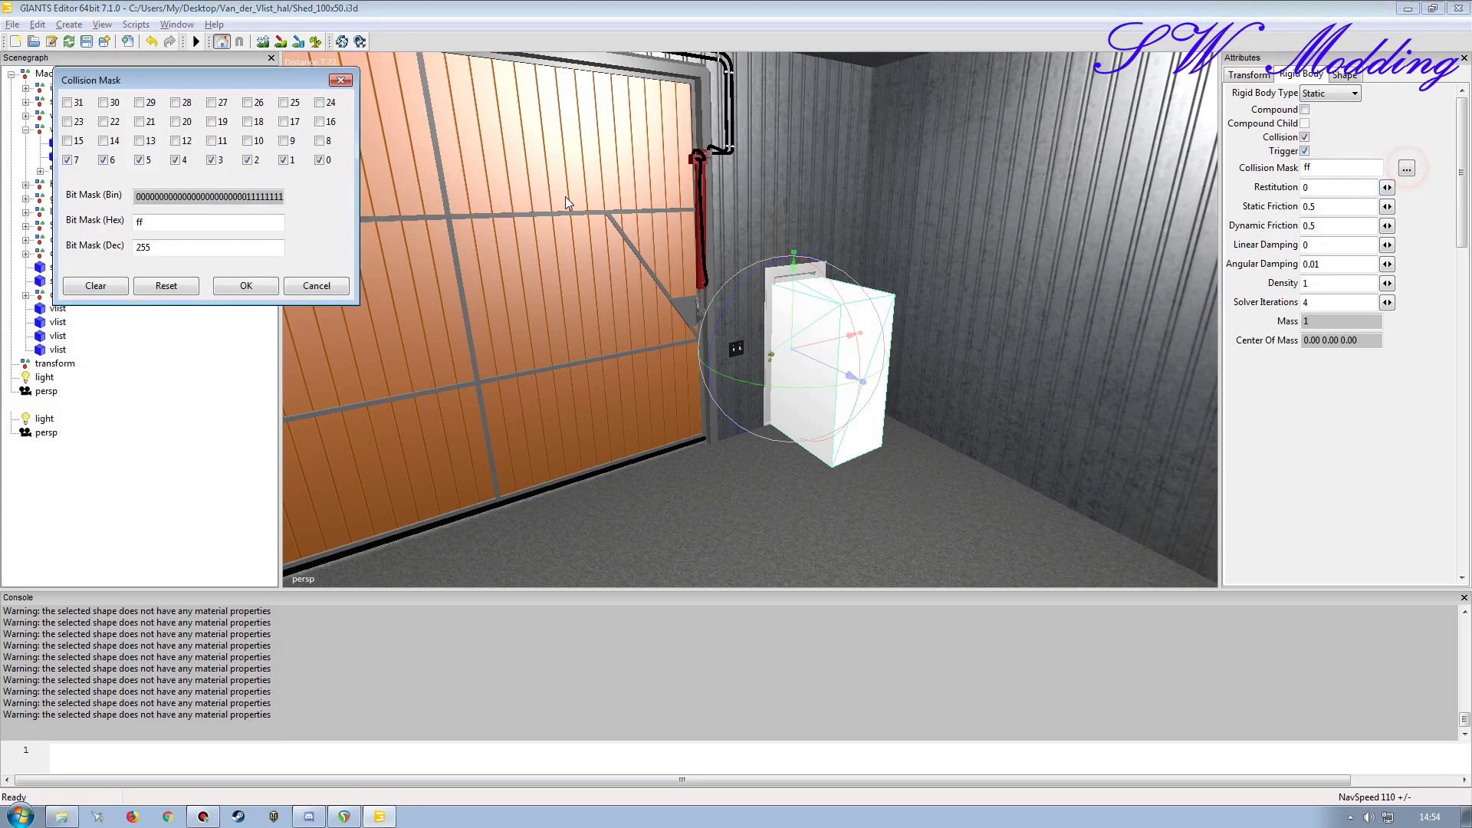
pyautogui.click(105, 287)
pyautogui.click(175, 121)
pyautogui.click(138, 123)
pyautogui.click(246, 285)
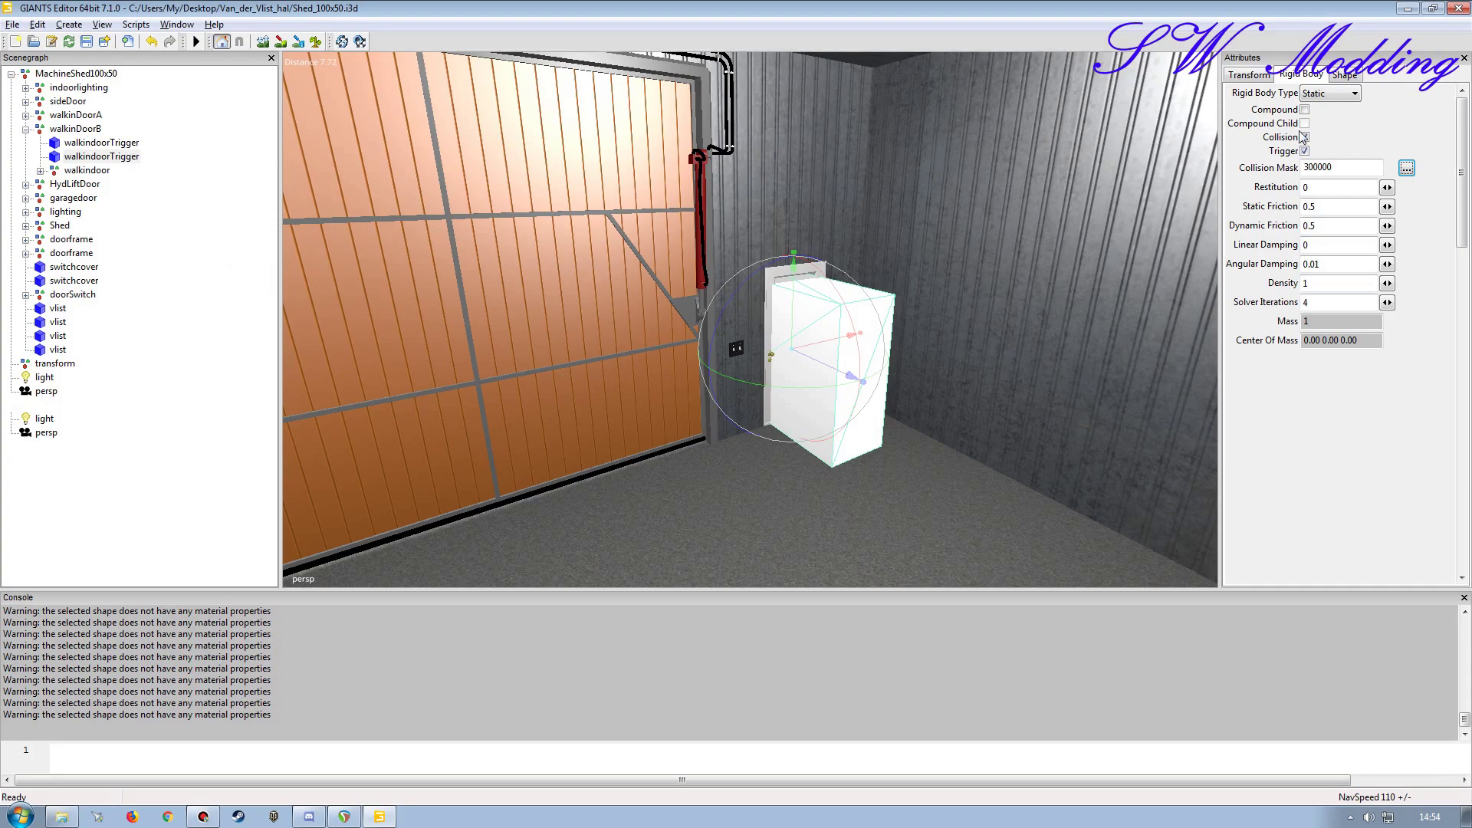
# Step: Enable Non Renderable and Distance Blending on walkinDoorB's new trigger, then review its rigid body, transform and material attributes
pyautogui.click(1344, 75)
pyautogui.click(1319, 184)
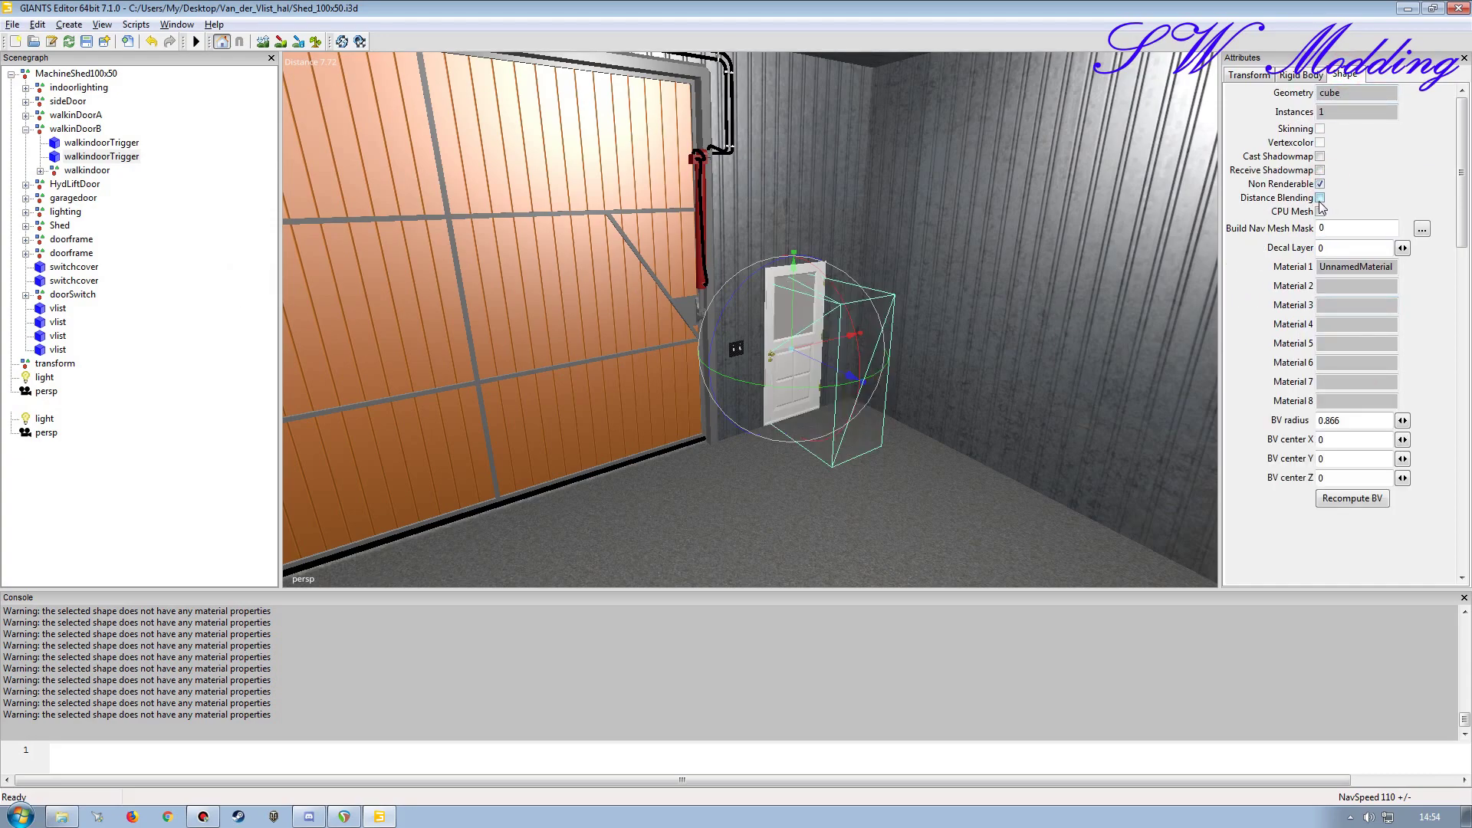
pyautogui.click(1319, 198)
pyautogui.click(1301, 75)
pyautogui.click(1248, 75)
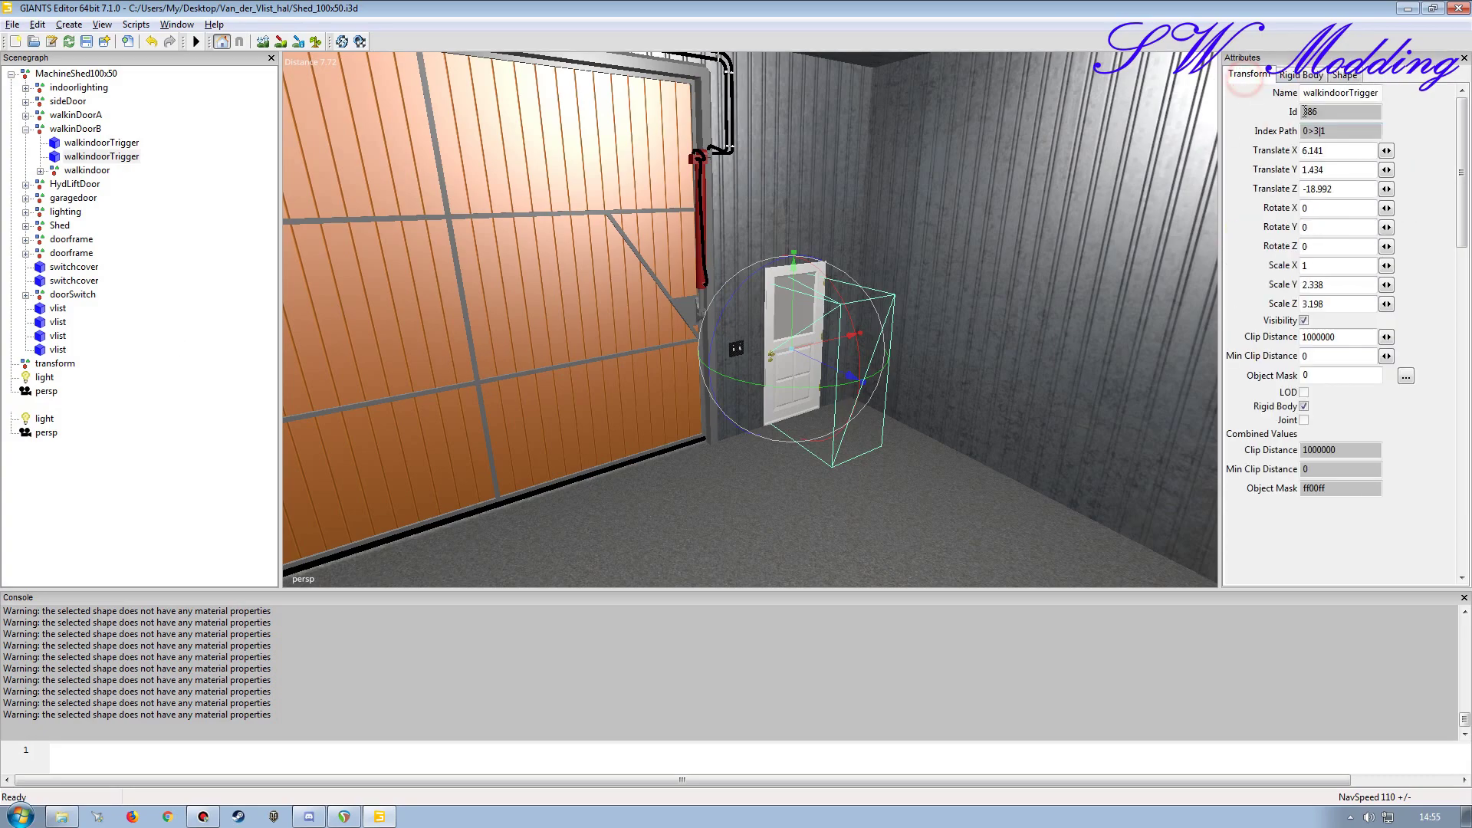
pyautogui.click(1348, 77)
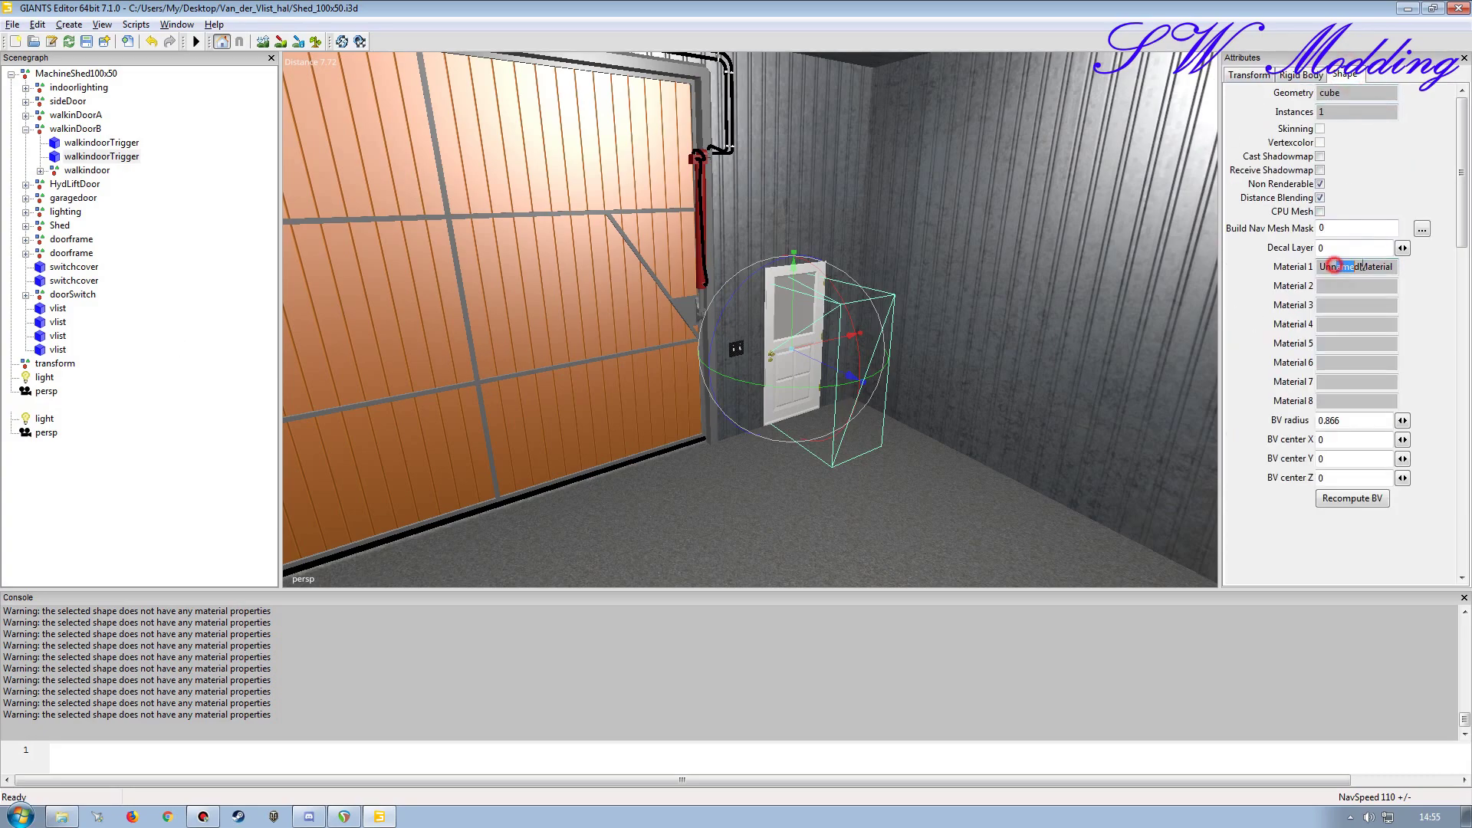
pyautogui.click(1249, 76)
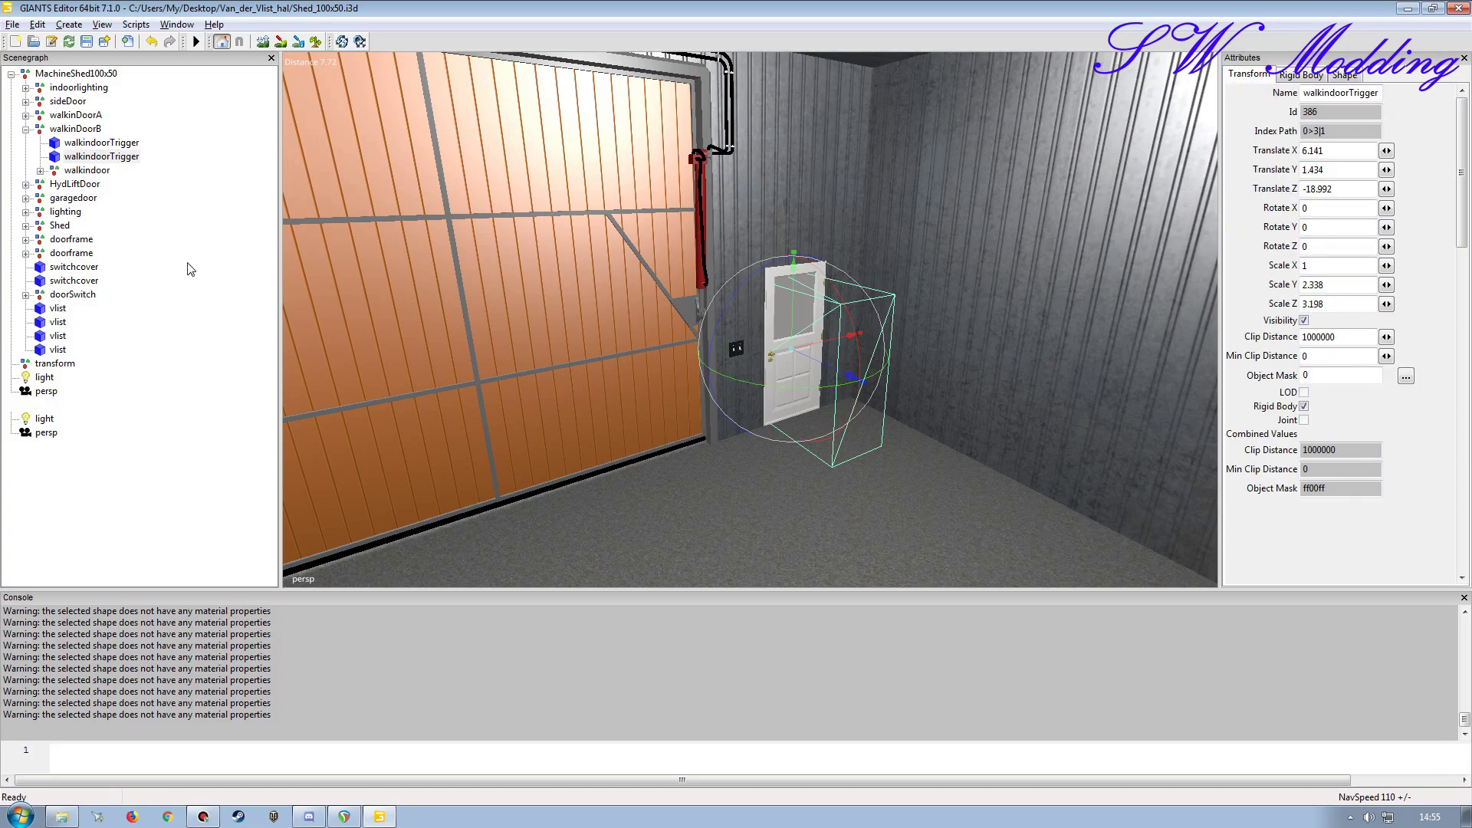
# Step: Examine the hydliftdoorTrigger in HydLiftDoor, checking its placement, material assignment, rigid body settings and transform
pyautogui.keyDown('alt'); pyautogui.moveTo(476, 403); pyautogui.dragTo(654, 407); pyautogui.keyUp('alt')
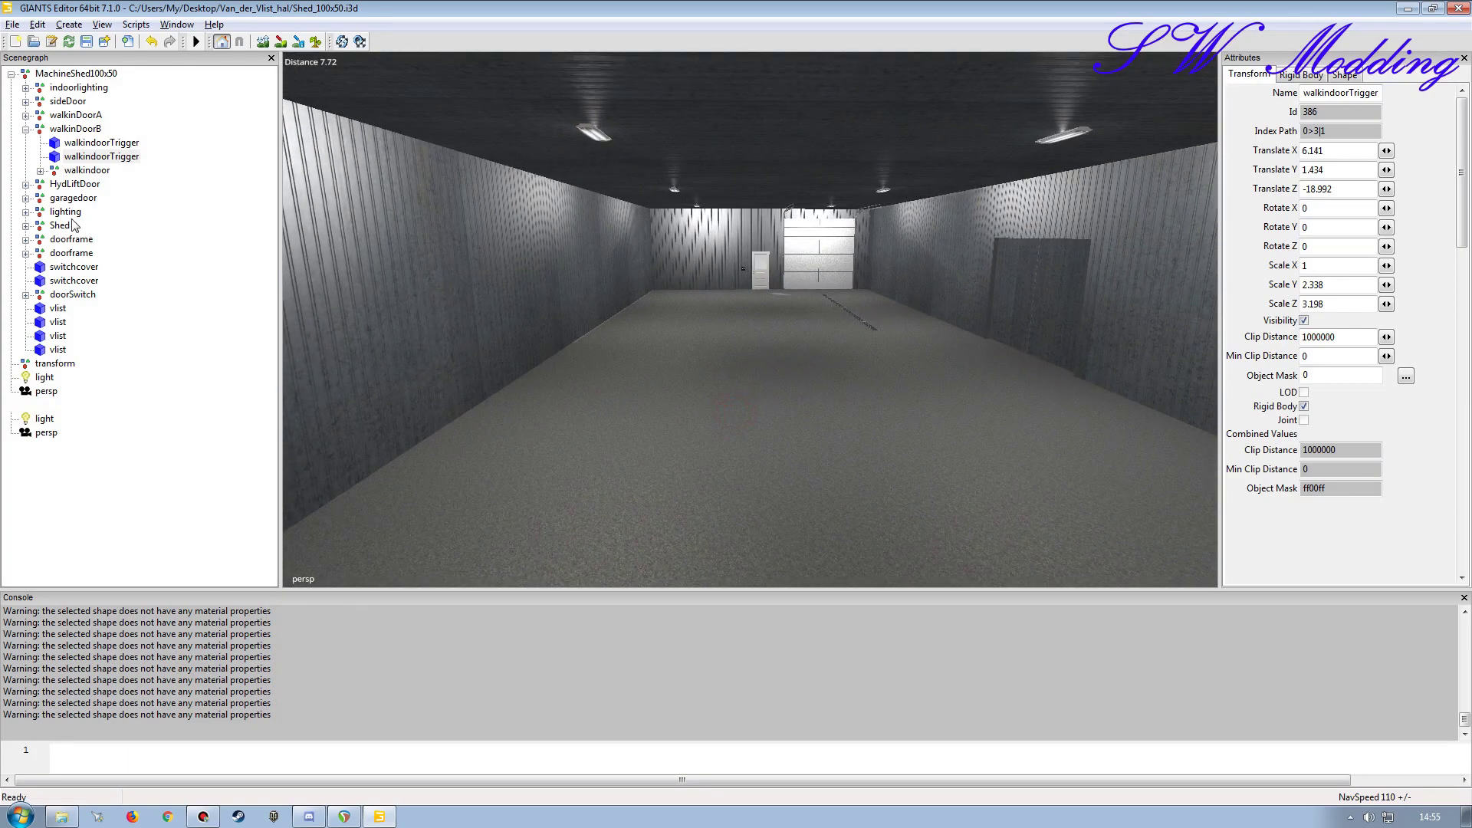
pyautogui.click(25, 184)
pyautogui.click(76, 199)
pyautogui.keyDown('alt'); pyautogui.moveTo(525, 374); pyautogui.dragTo(667, 389); pyautogui.keyUp('alt')
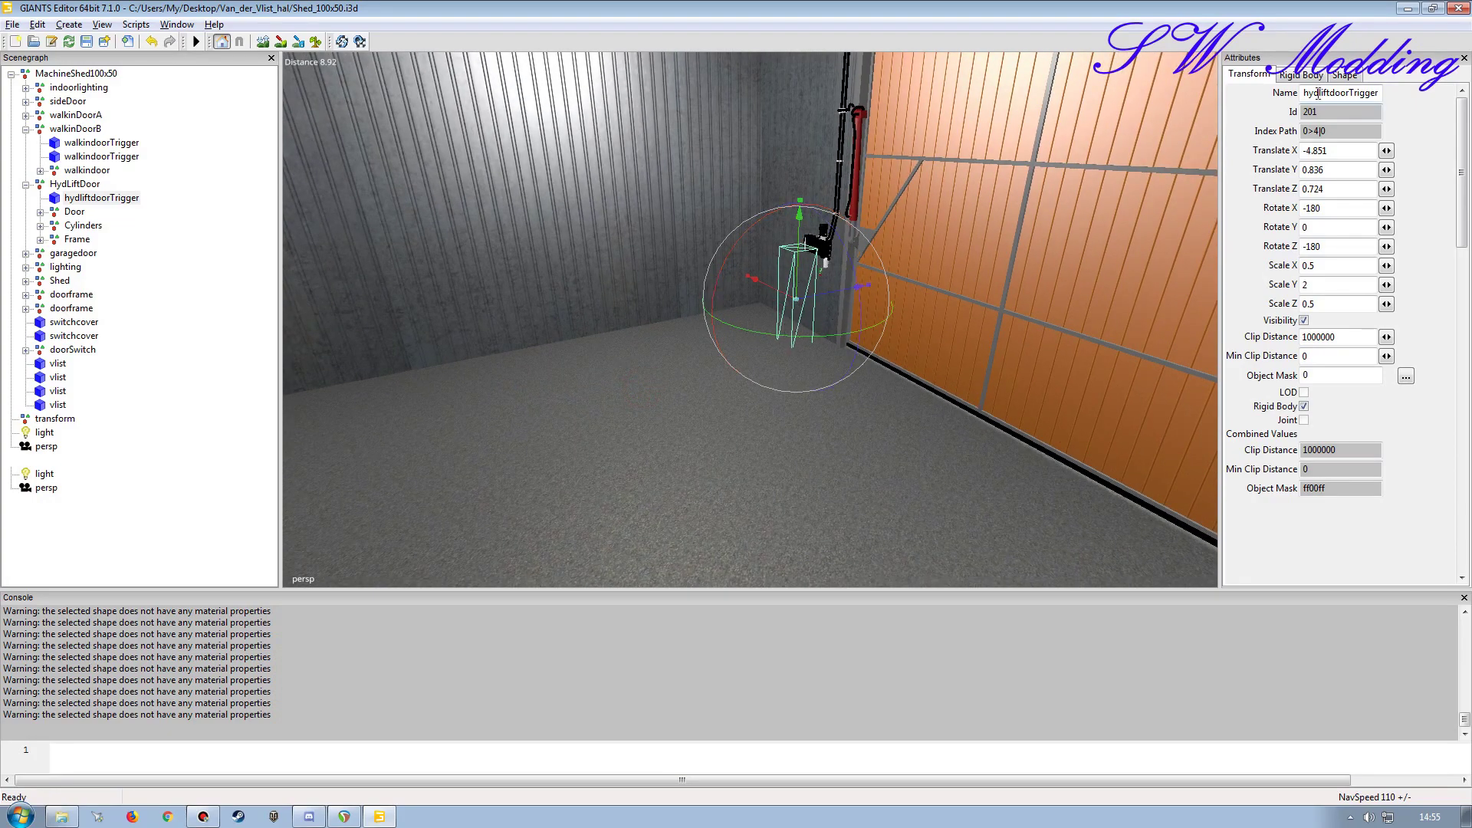
pyautogui.click(1344, 74)
pyautogui.moveTo(1337, 267); pyautogui.dragTo(1355, 270)
pyautogui.click(1347, 270)
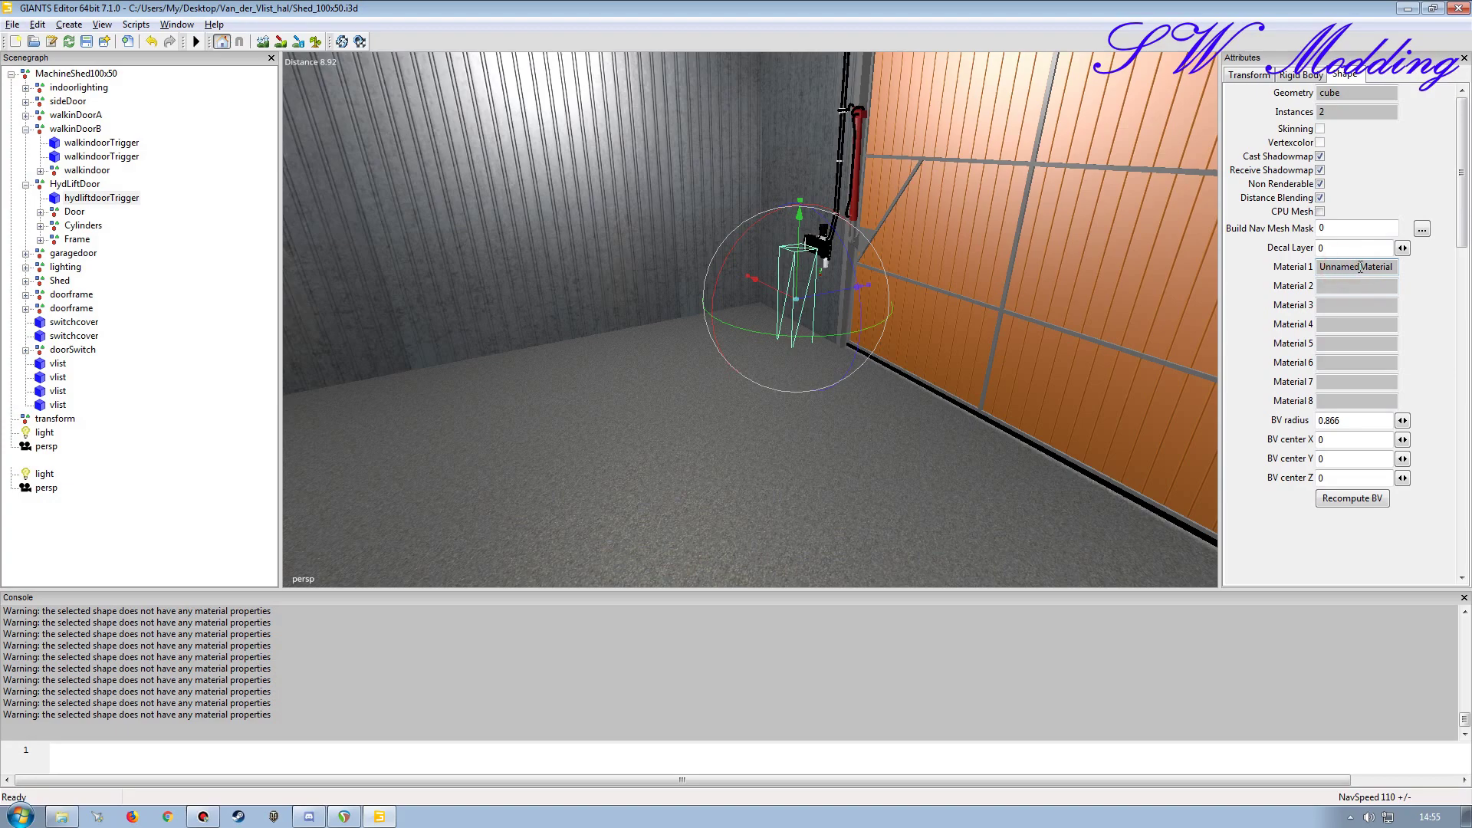
pyautogui.click(1304, 75)
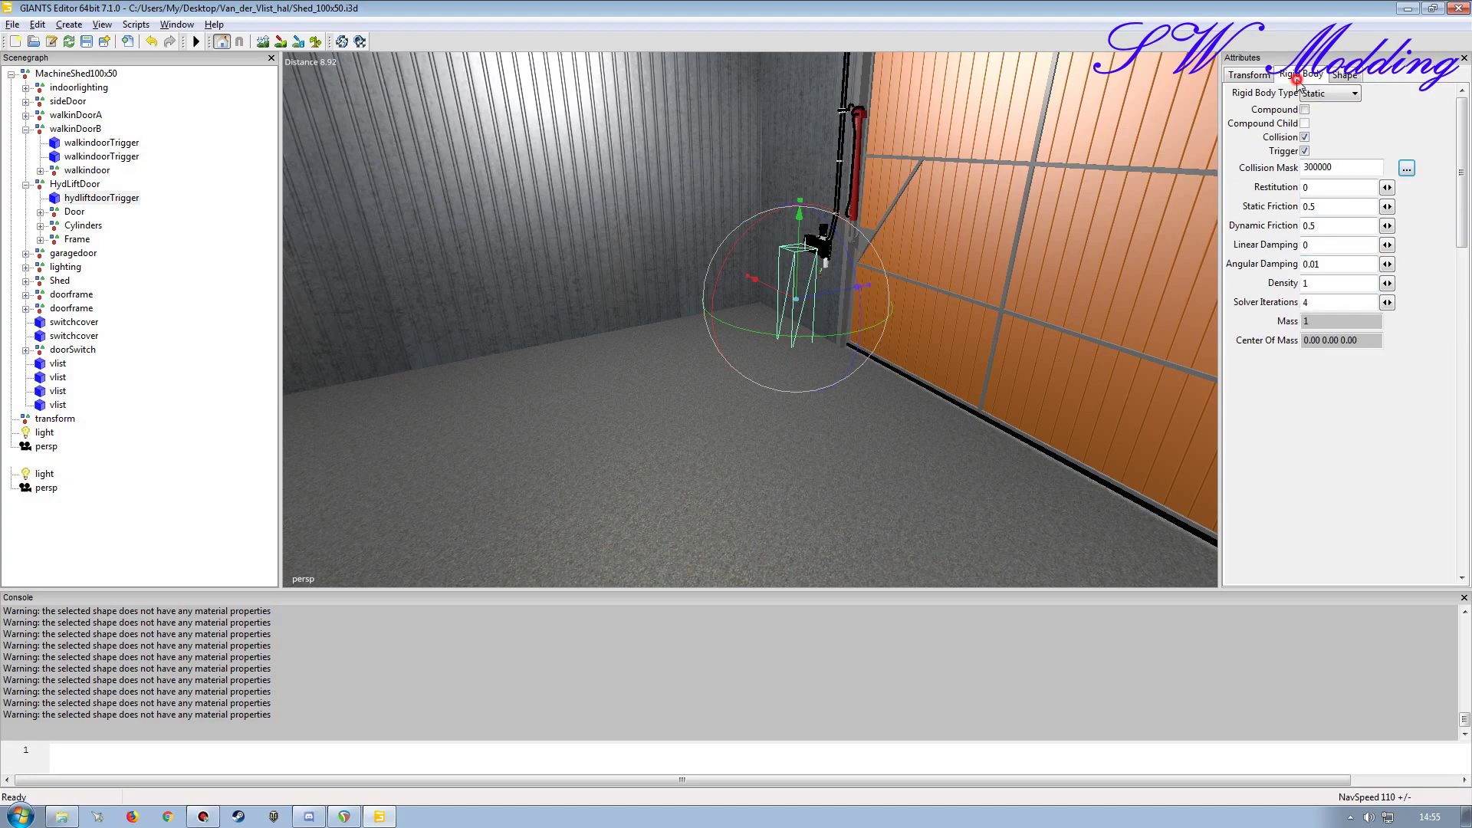
pyautogui.click(1251, 75)
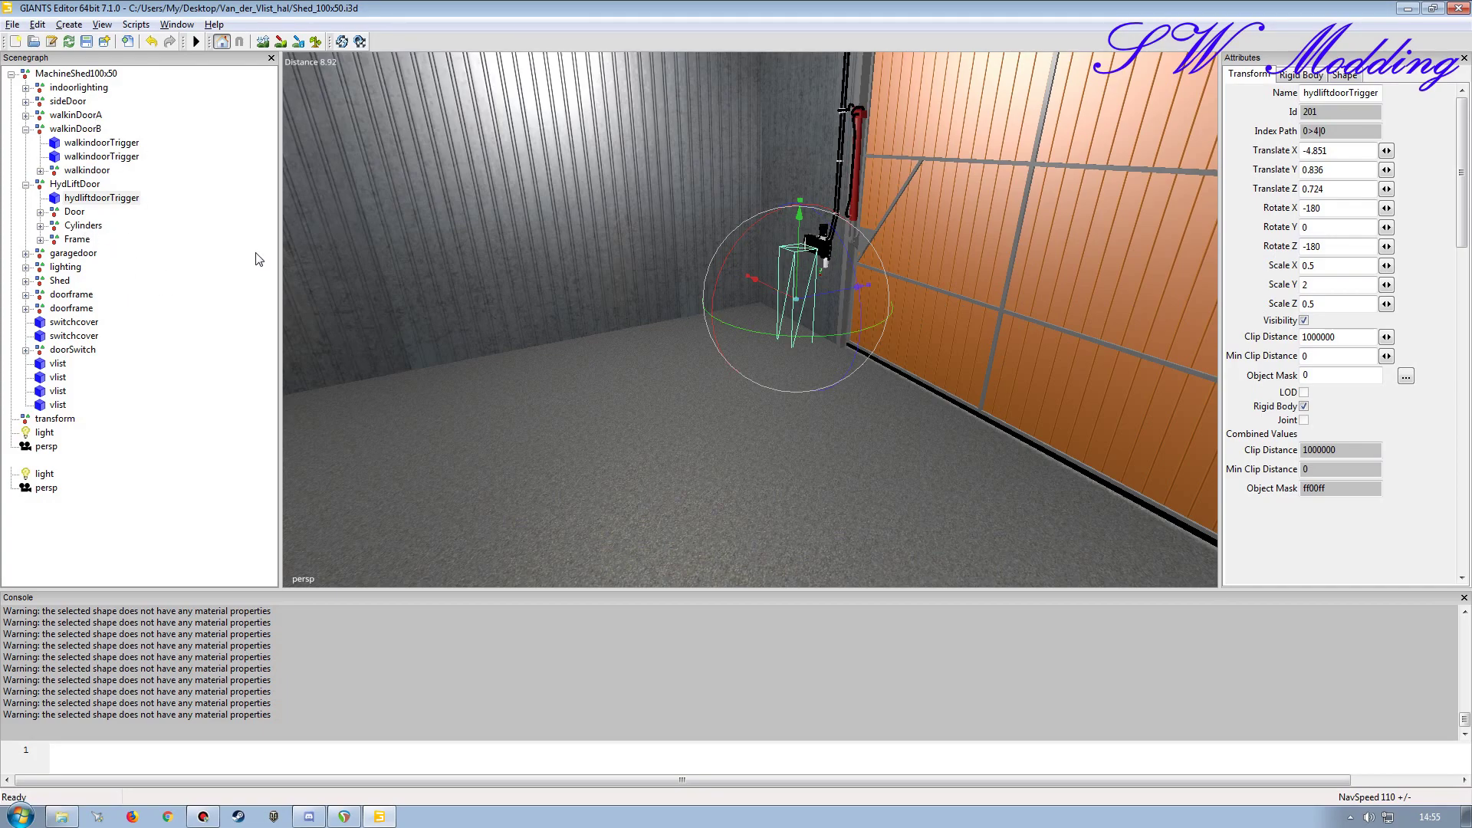
# Step: Stretch the garagedoorTrigger across the garage door opening to about Scale X 4.092 and Scale Y 1.903
pyautogui.click(26, 253)
pyautogui.click(102, 267)
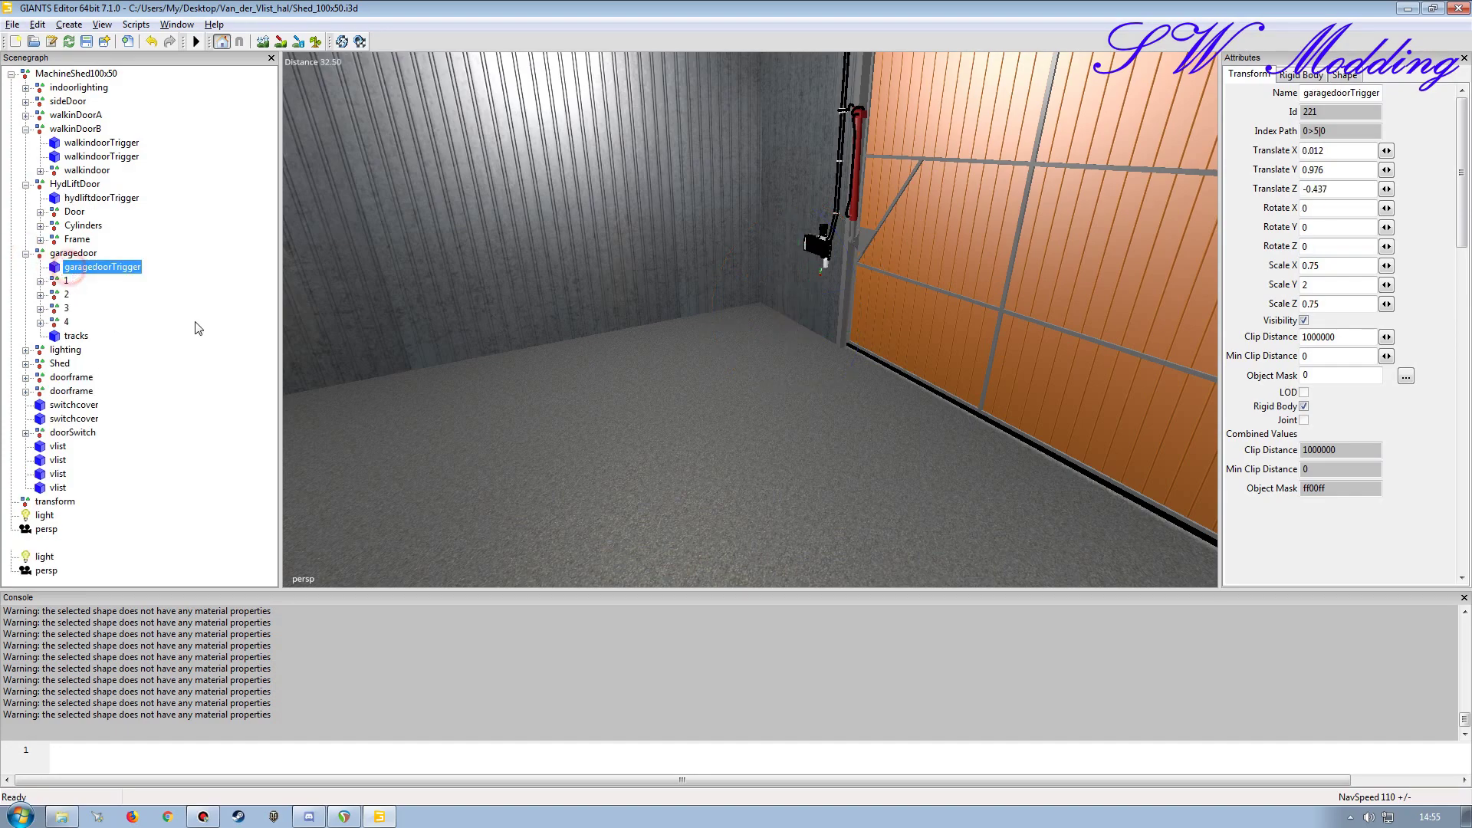
pyautogui.click(505, 369)
pyautogui.press('f')
pyautogui.keyDown('alt'); pyautogui.moveTo(426, 356); pyautogui.dragTo(602, 389); pyautogui.keyUp('alt')
pyautogui.keyDown('alt'); pyautogui.moveTo(601, 389); pyautogui.dragTo(598, 326, button='right'); pyautogui.keyUp('alt')
pyautogui.keyDown('alt'); pyautogui.moveTo(598, 326); pyautogui.dragTo(586, 416); pyautogui.keyUp('alt')
pyautogui.moveTo(798, 307); pyautogui.dragTo(802, 256)
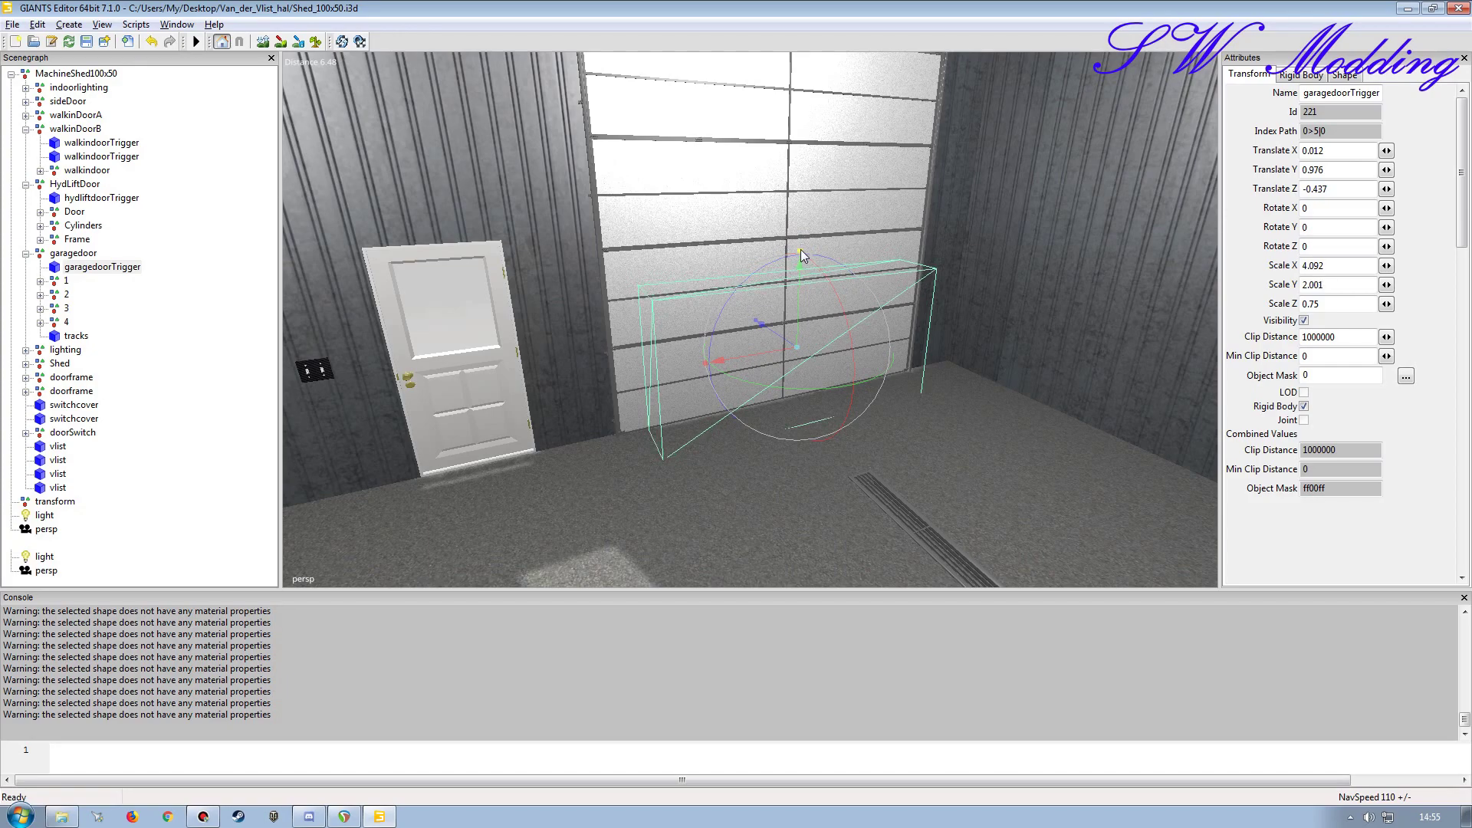
pyautogui.moveTo(801, 250); pyautogui.dragTo(801, 259)
# Step: Adjust the garagedoorTrigger's depth to about Scale Z 0.756, checking its fit against the door and floor
pyautogui.moveTo(690, 371)
pyautogui.keyDown('alt'); pyautogui.mouseDown()
pyautogui.moveTo(653, 371)
pyautogui.moveTo(697, 374)
pyautogui.mouseUp(); pyautogui.keyUp('alt')
pyautogui.keyDown('alt'); pyautogui.moveTo(697, 375); pyautogui.dragTo(728, 380, button='right'); pyautogui.keyUp('alt')
pyautogui.keyDown('alt'); pyautogui.moveTo(728, 380); pyautogui.dragTo(693, 459); pyautogui.keyUp('alt')
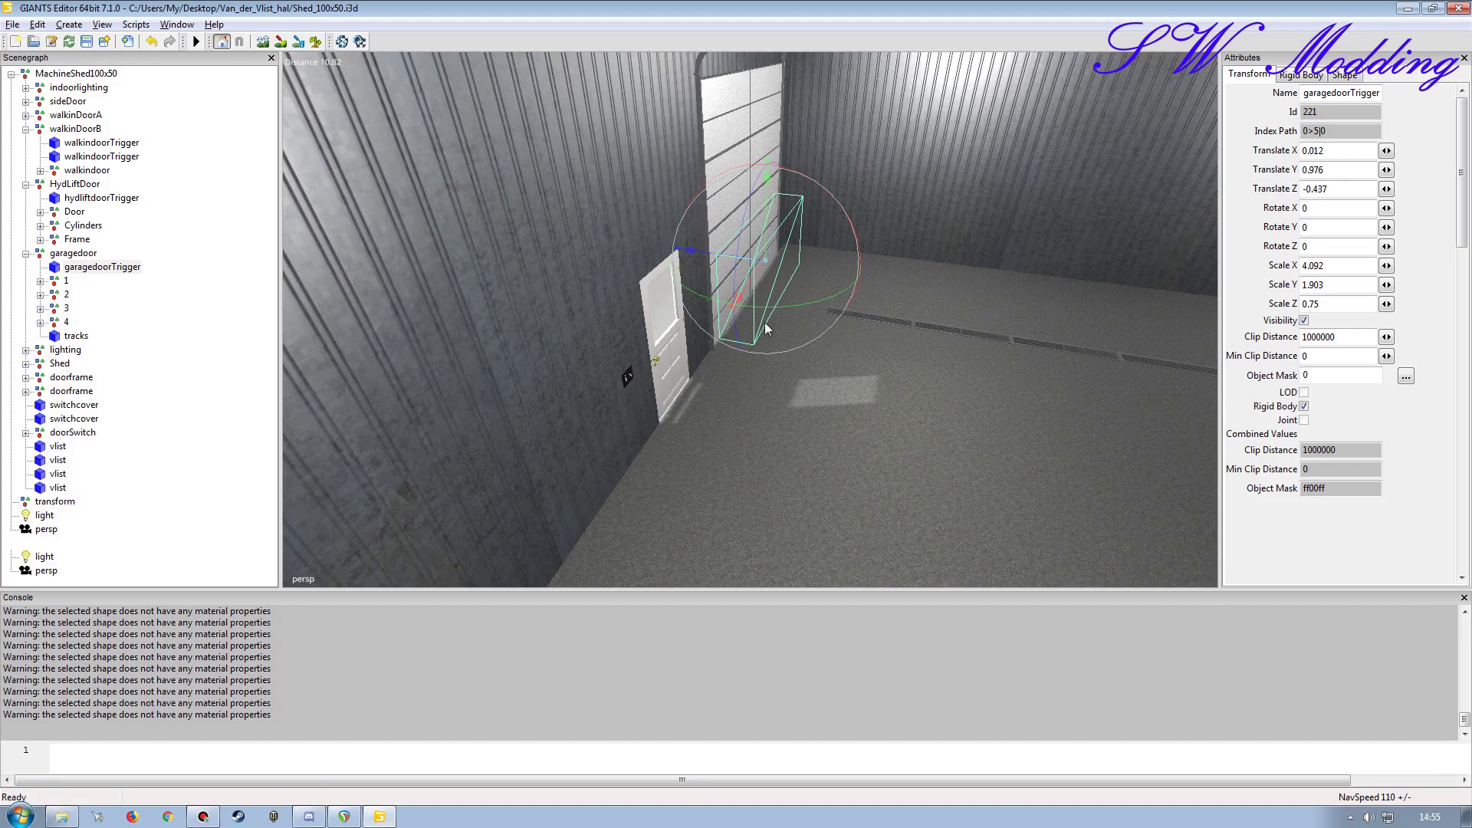
pyautogui.keyDown('alt'); pyautogui.moveTo(744, 316); pyautogui.dragTo(748, 431); pyautogui.keyUp('alt')
pyautogui.keyDown('alt'); pyautogui.moveTo(748, 431); pyautogui.dragTo(771, 417, button='right'); pyautogui.keyUp('alt')
pyautogui.keyDown('alt'); pyautogui.moveTo(771, 417); pyautogui.dragTo(671, 395); pyautogui.keyUp('alt')
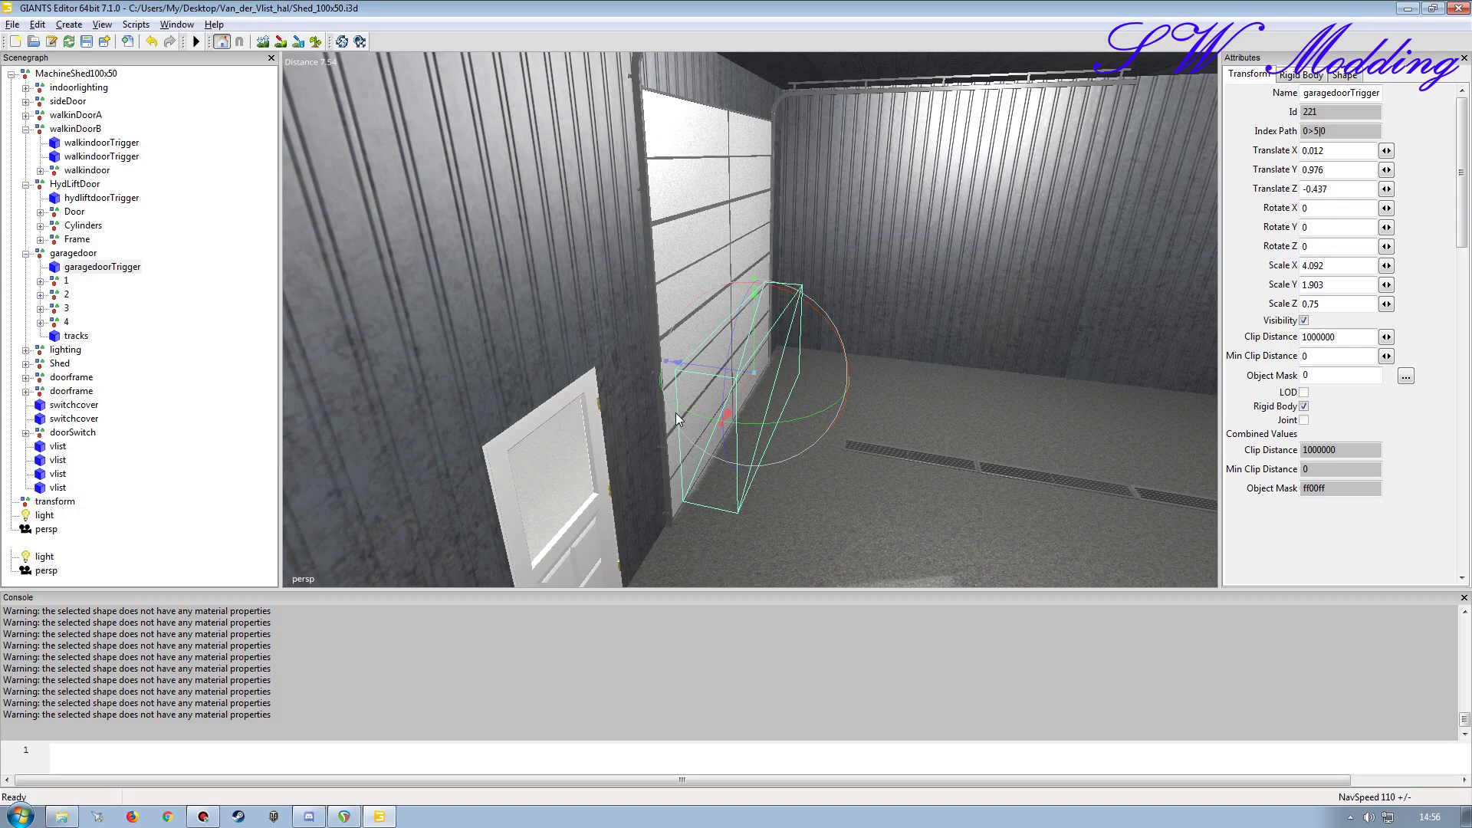
pyautogui.moveTo(667, 369); pyautogui.dragTo(674, 448)
pyautogui.moveTo(798, 406); pyautogui.dragTo(770, 448, button='middle')
pyautogui.scroll(3, 769, 457)
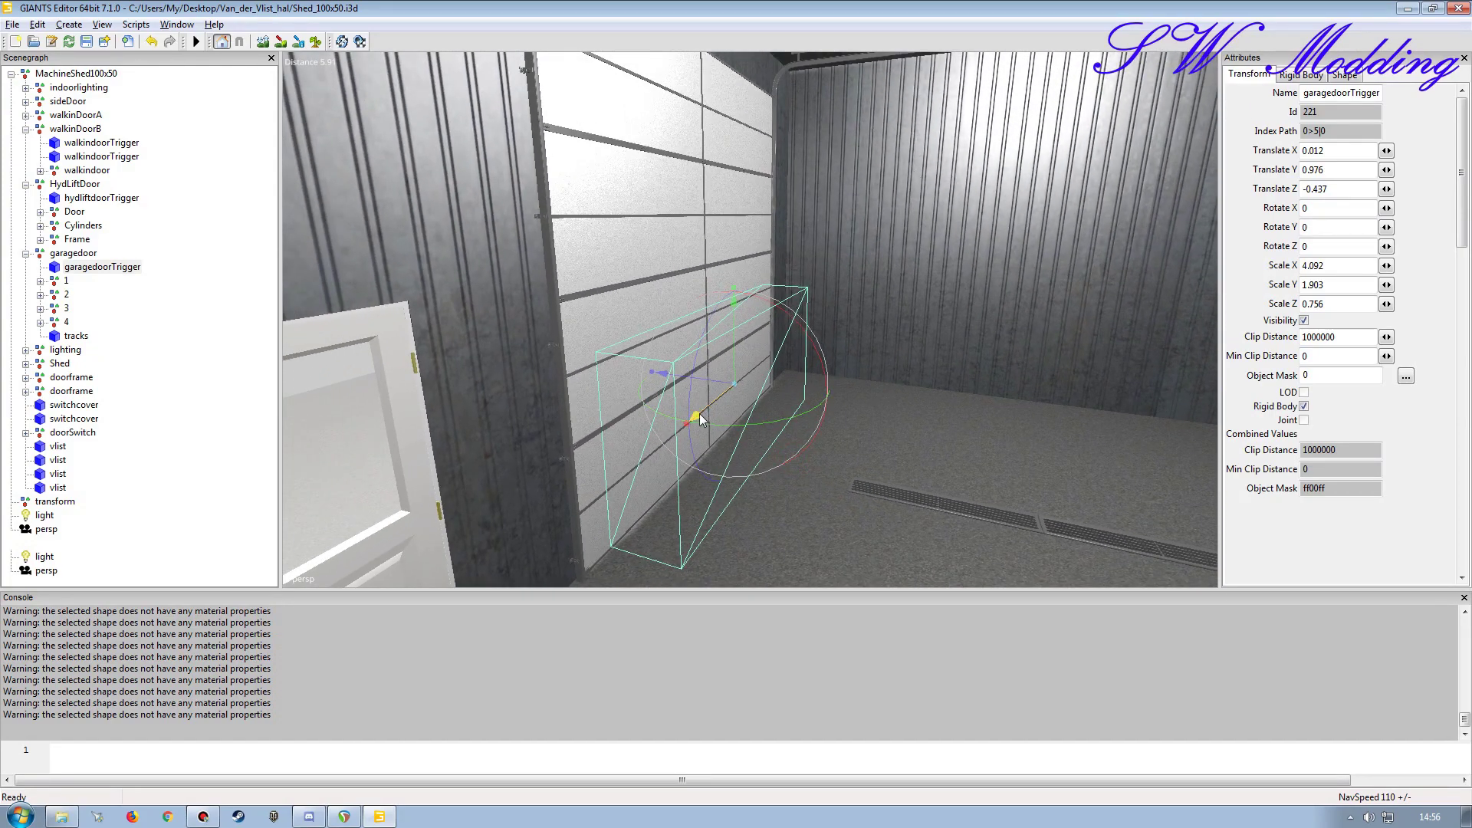
pyautogui.moveTo(719, 431)
pyautogui.mouseDown(button='middle')
pyautogui.moveTo(794, 436)
pyautogui.moveTo(728, 423)
pyautogui.mouseUp(button='middle')
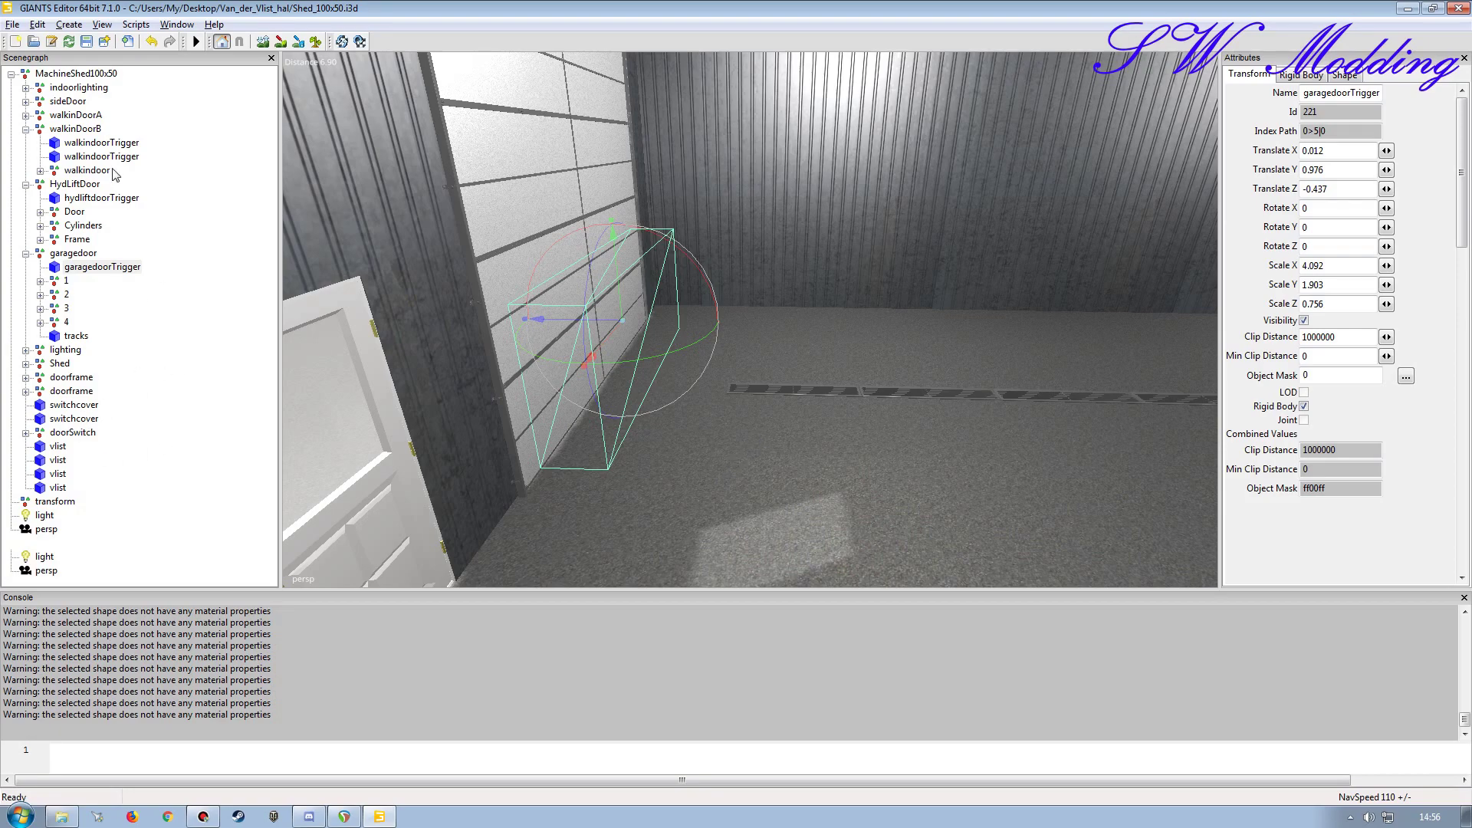
# Step: Save the scene, close the editor and reopen Shed_100x50.i3d from the mod folder
pyautogui.click(87, 41)
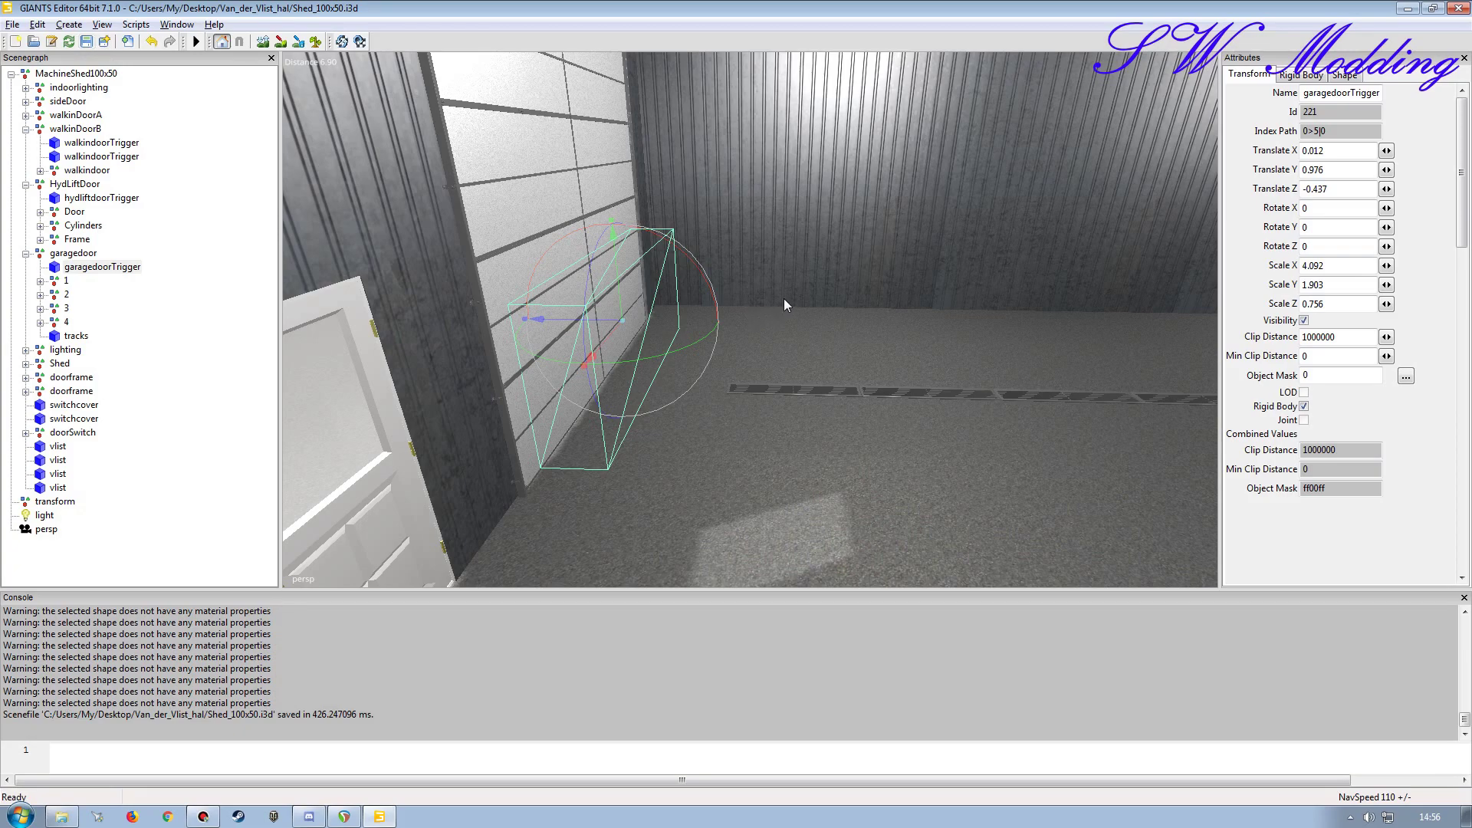
pyautogui.click(1458, 7)
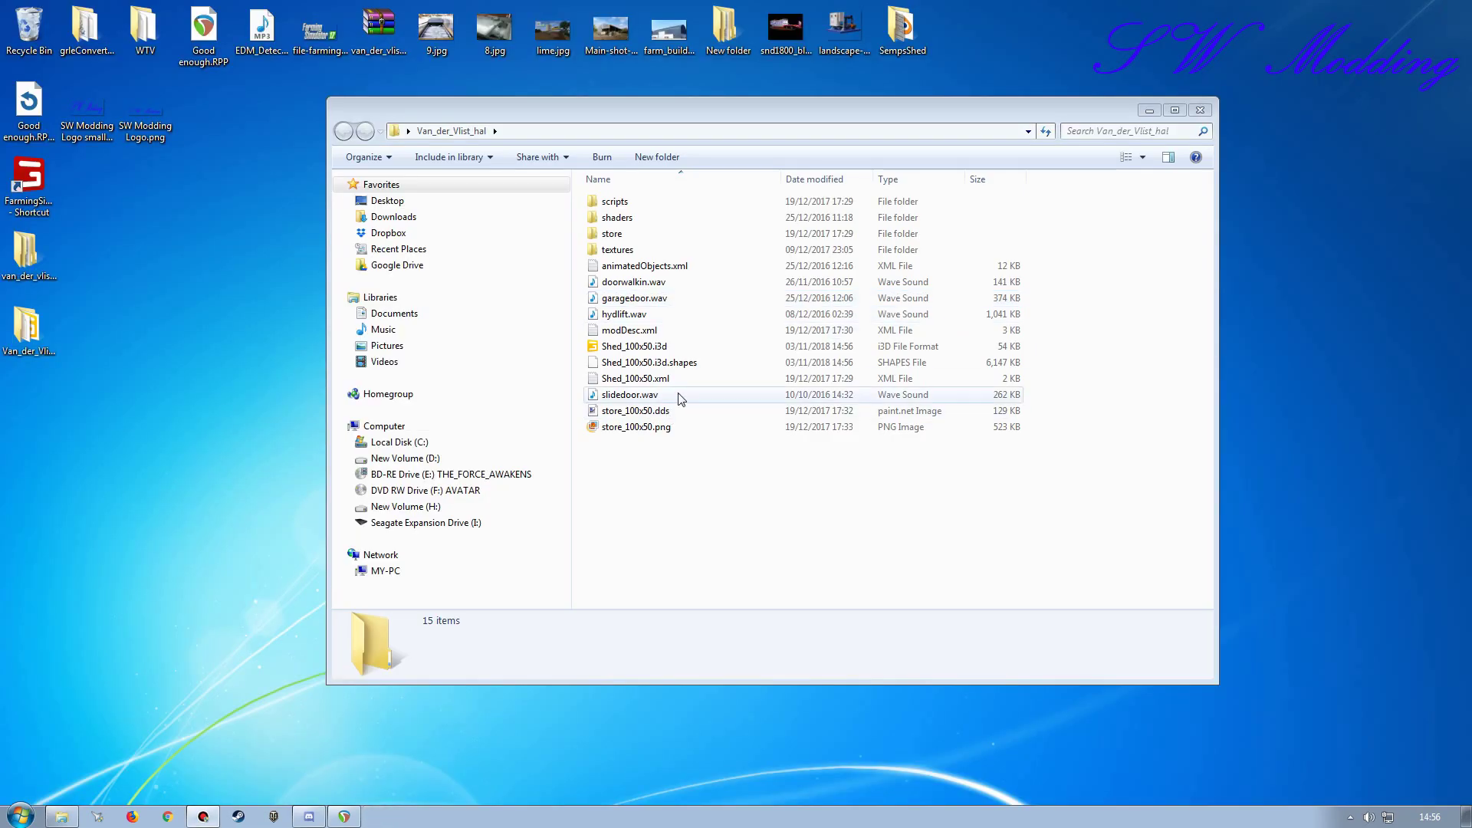
pyautogui.doubleClick(641, 352)
pyautogui.click(732, 500)
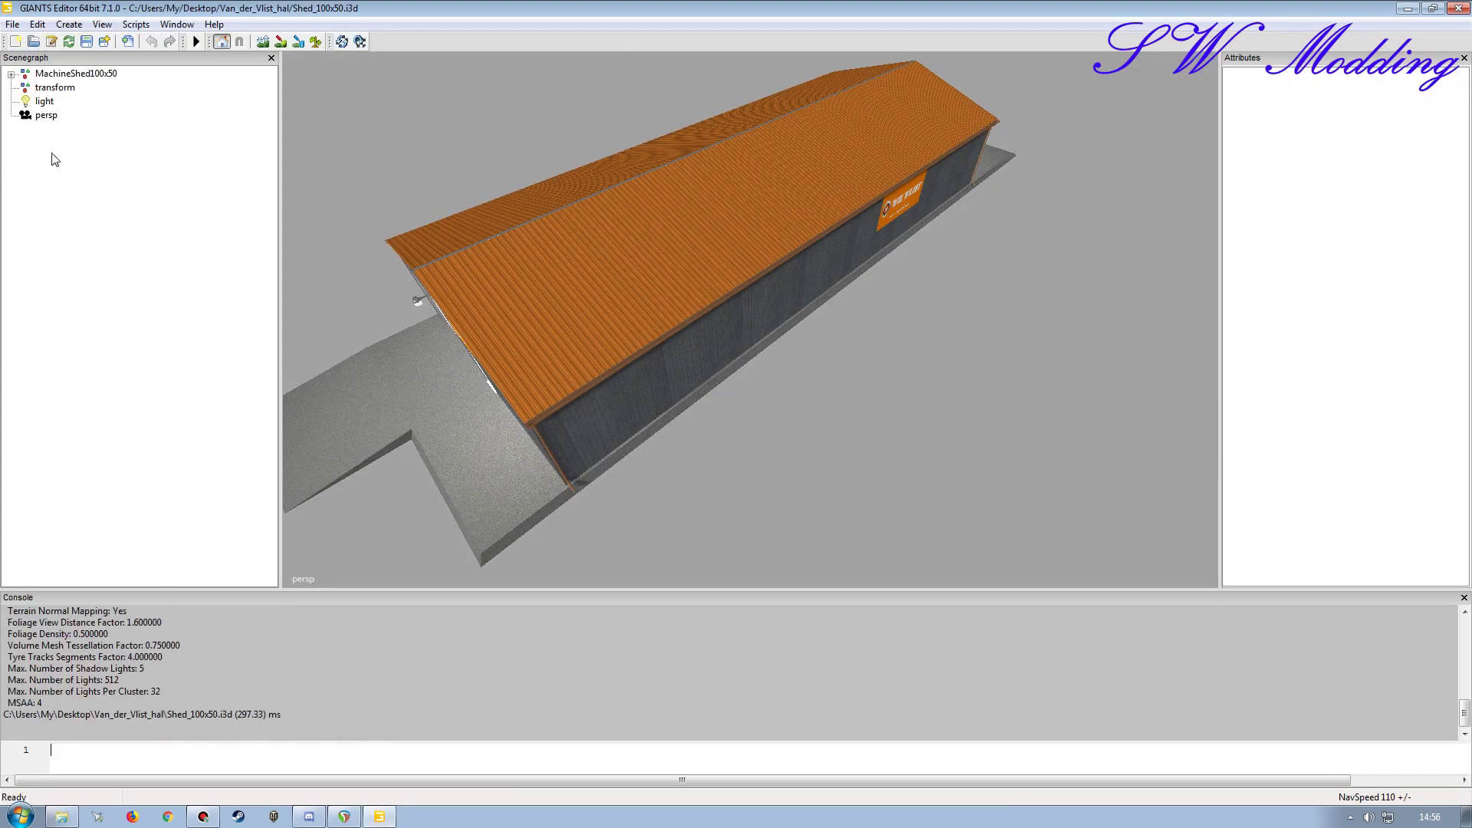
# Step: Examine lightTrigger and its child lightTrigger1 under indoorlighting, checking transforms, rigid body settings and material assignments for missing properties
pyautogui.click(11, 74)
pyautogui.click(25, 88)
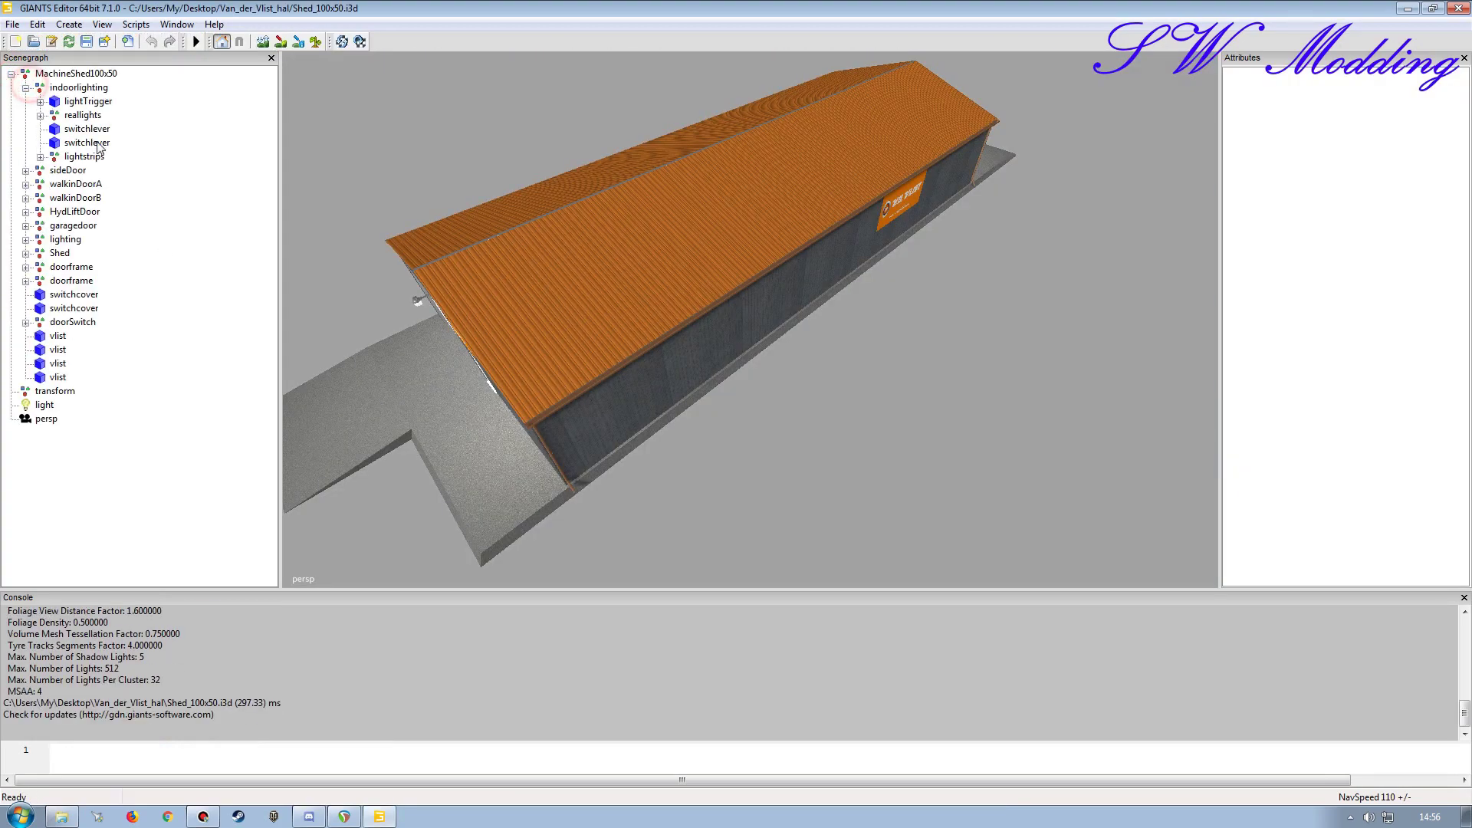
pyautogui.click(85, 101)
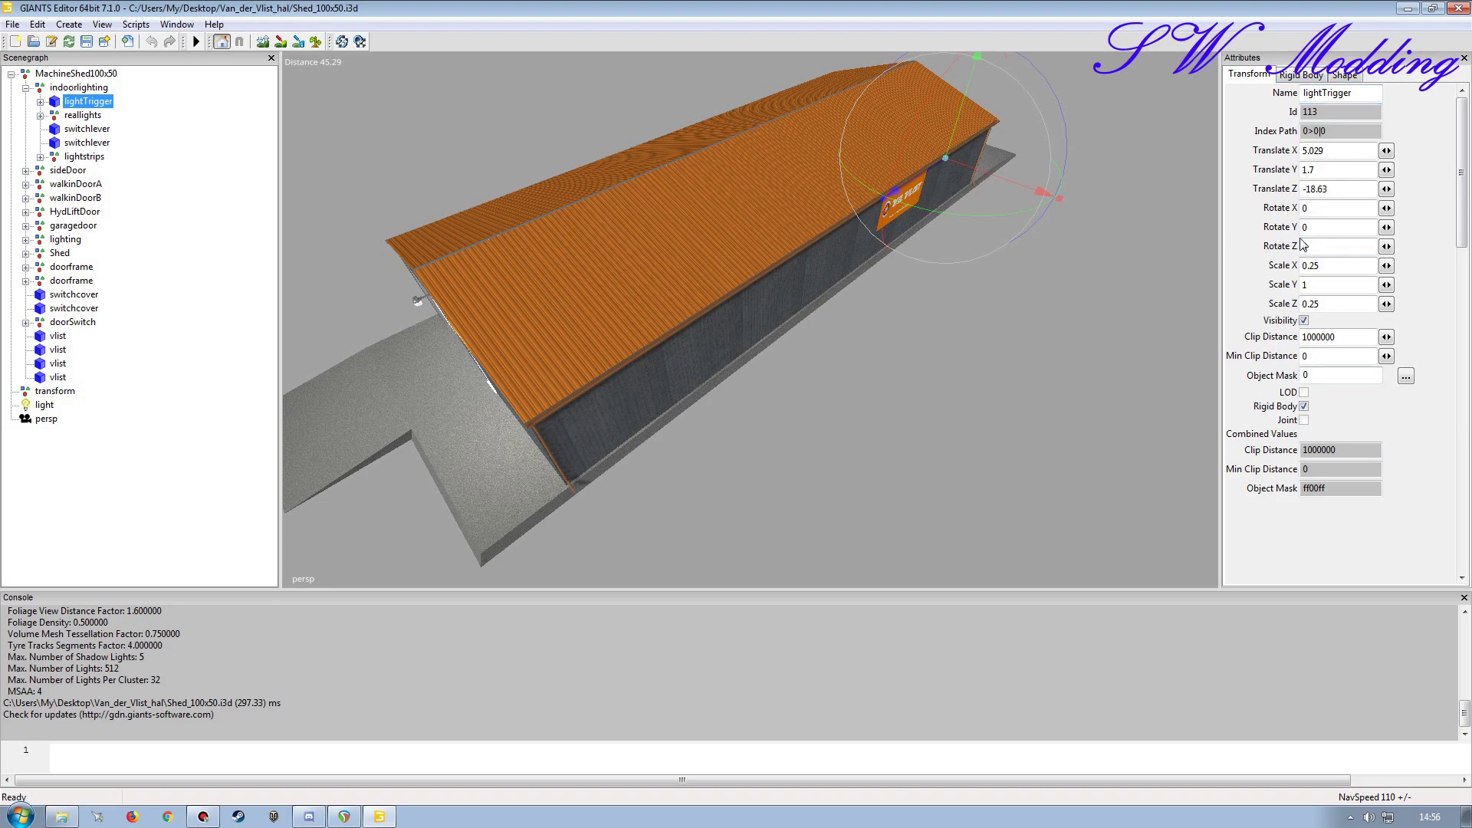
pyautogui.click(1303, 77)
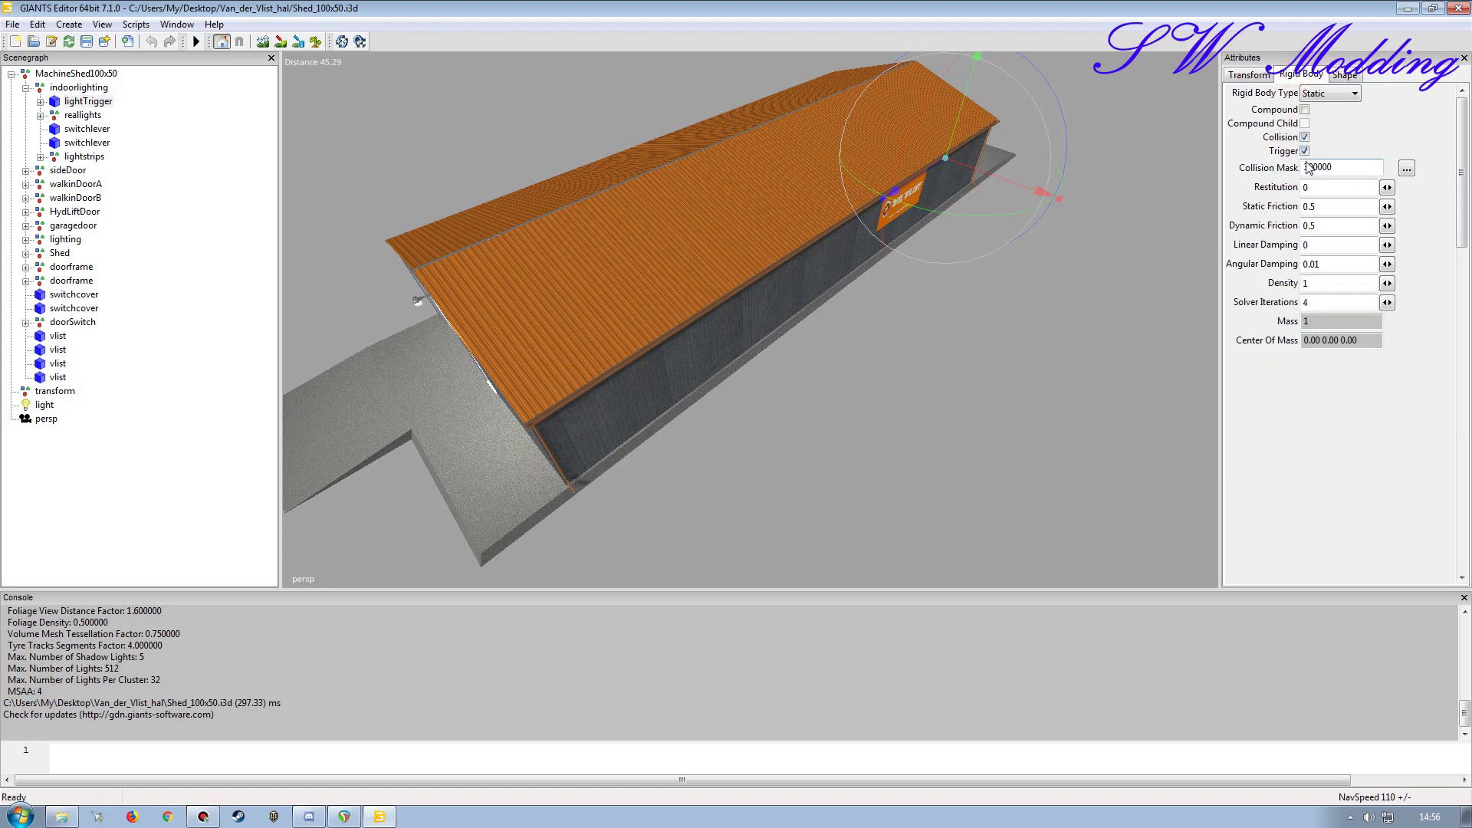
pyautogui.click(1354, 76)
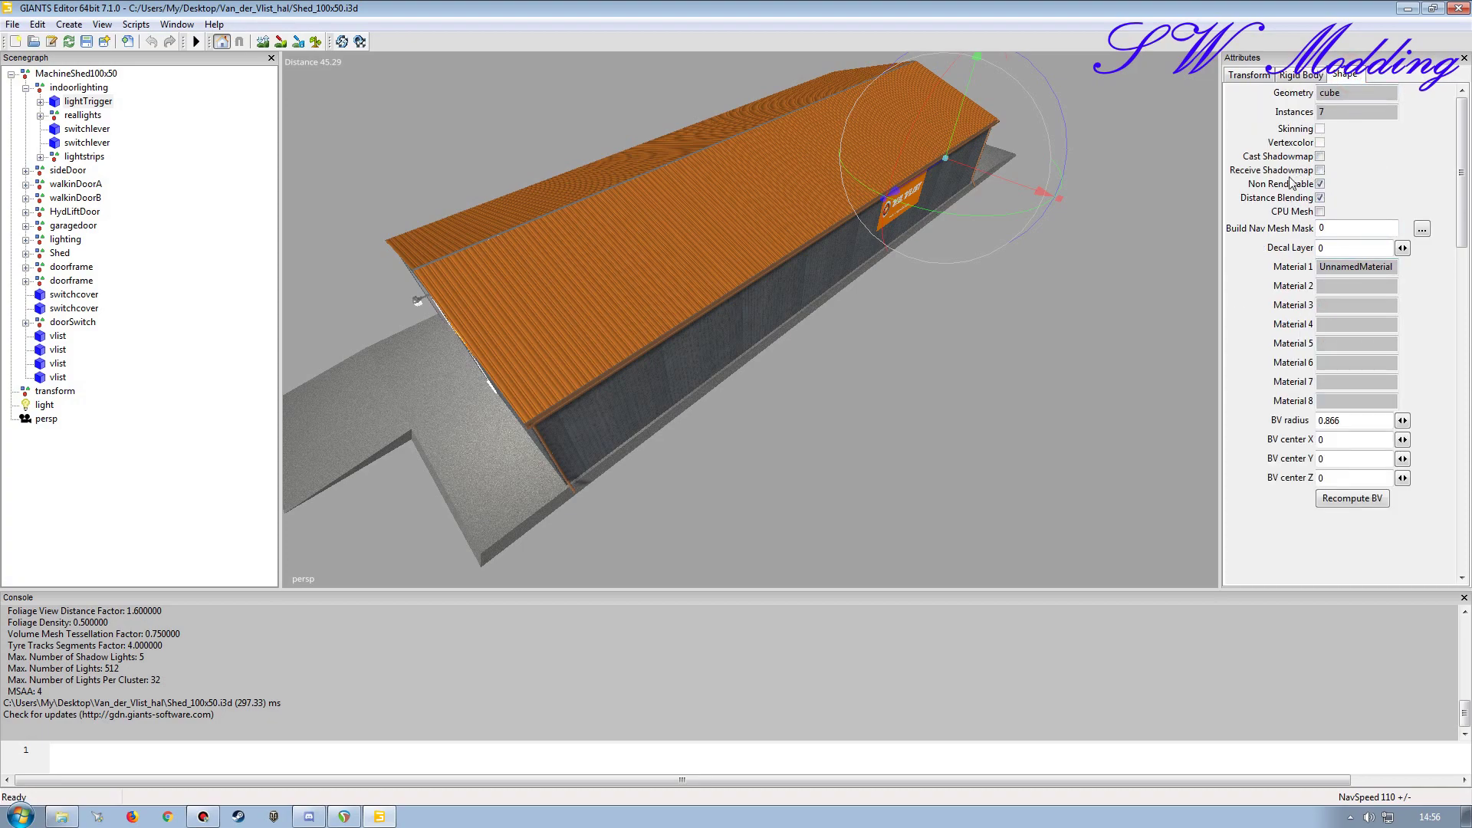
pyautogui.click(1302, 76)
pyautogui.click(1249, 75)
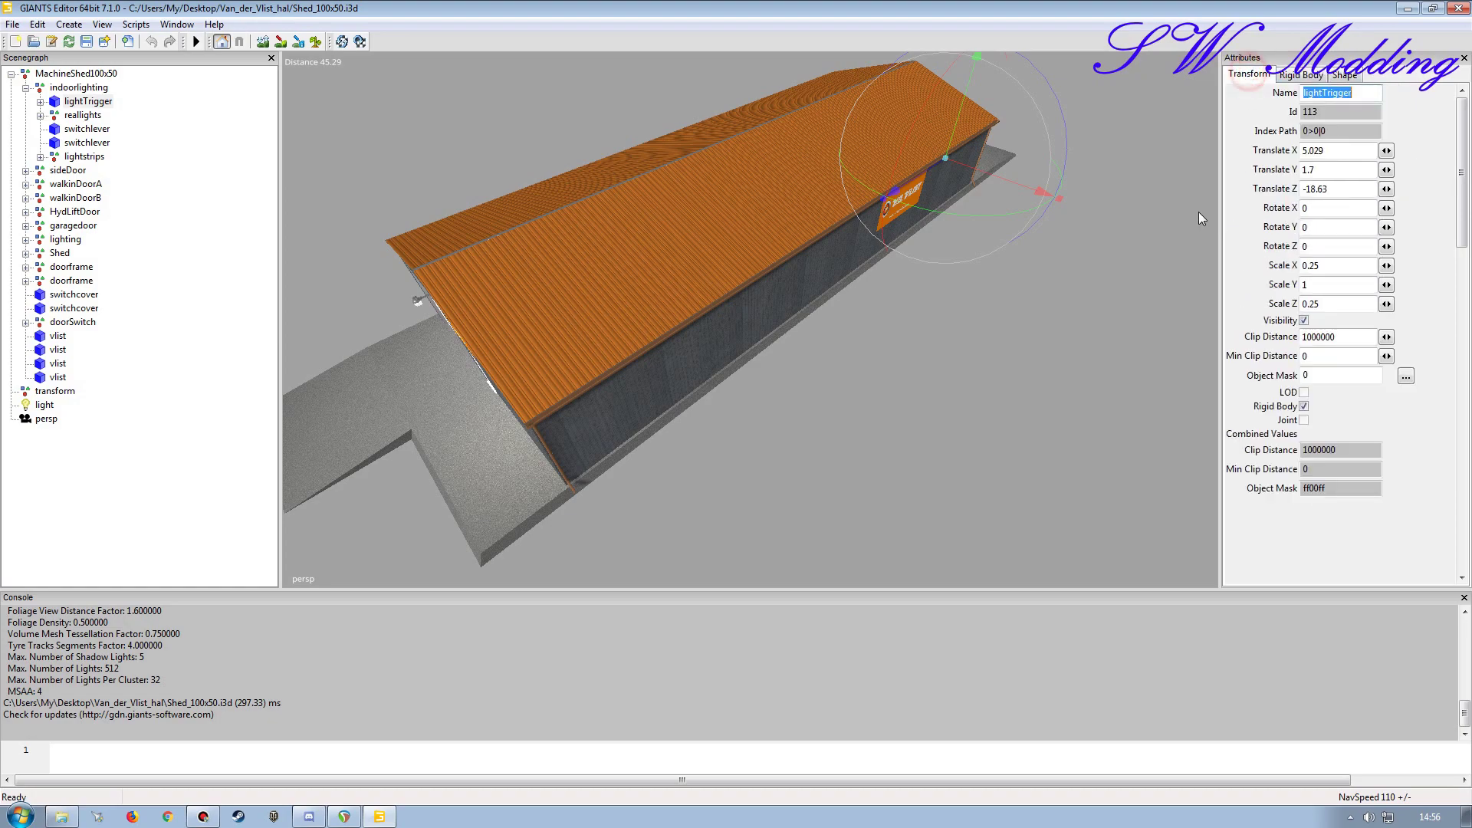
pyautogui.click(40, 101)
pyautogui.click(105, 115)
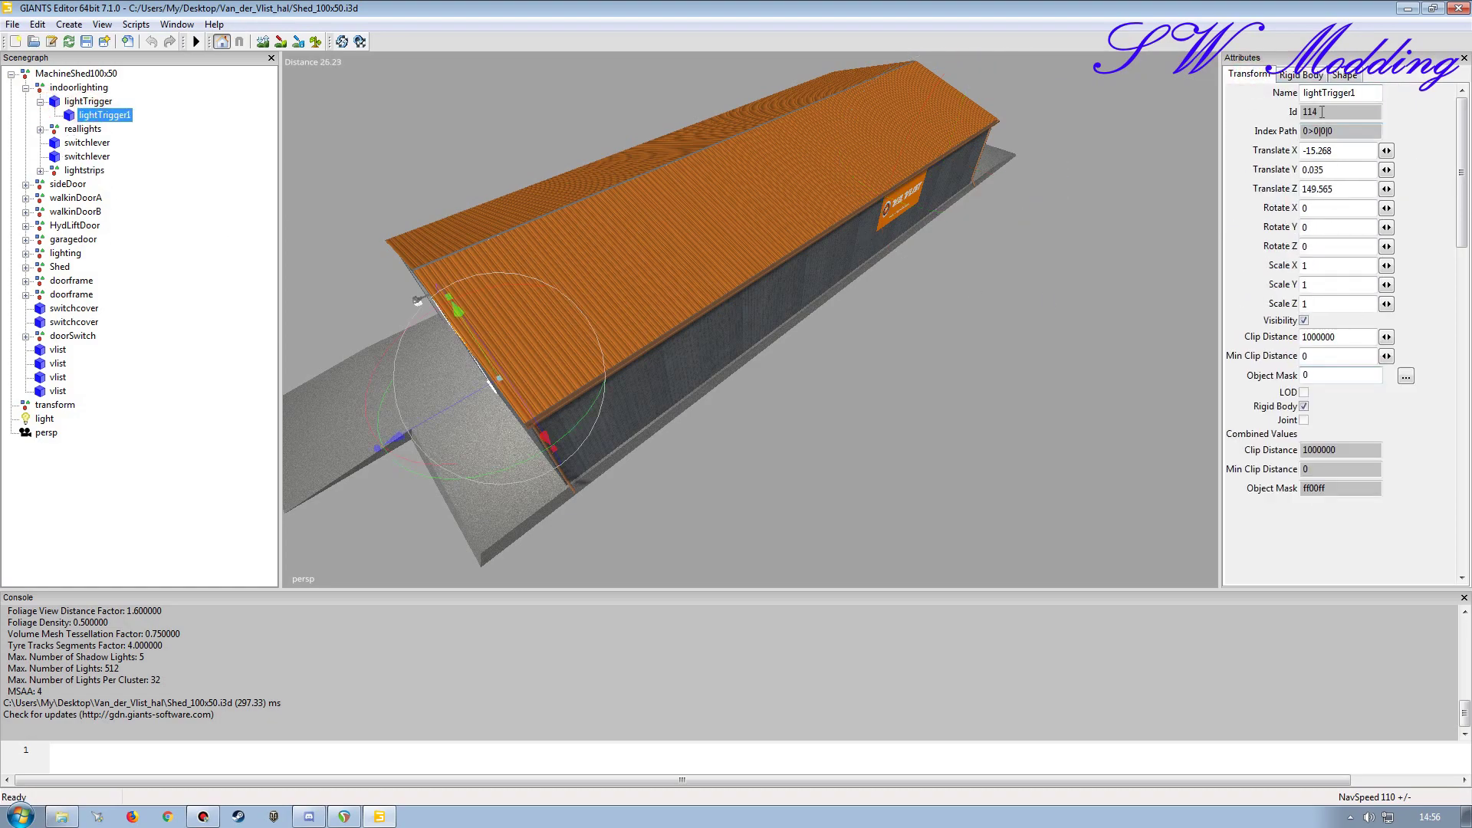
pyautogui.click(1302, 75)
pyautogui.click(1343, 77)
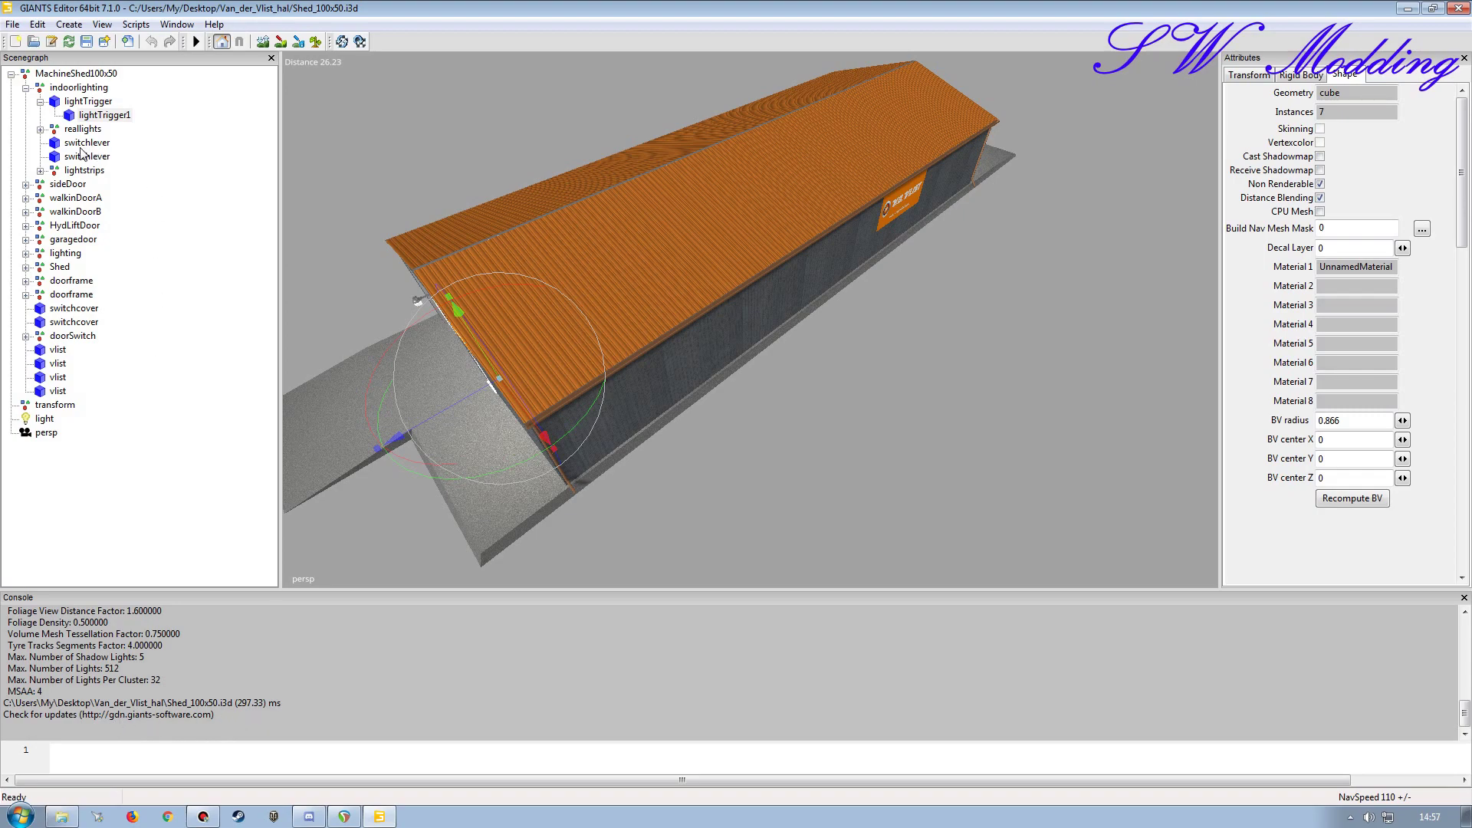
# Step: Examine the sideDoor and walkinDoorA triggers, checking their transforms, collision masks and the side door's shape settings
pyautogui.click(26, 185)
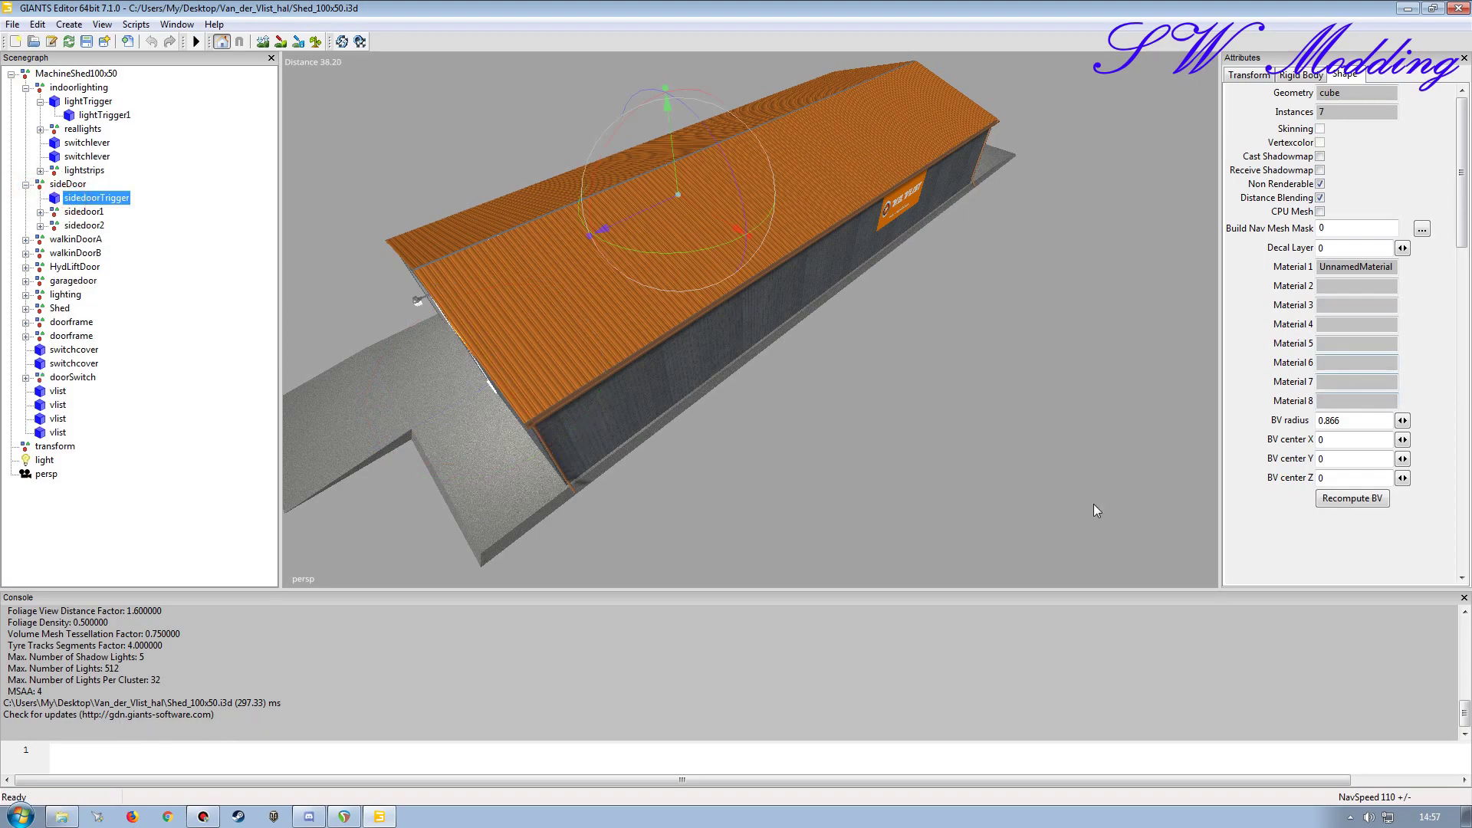
pyautogui.click(1258, 75)
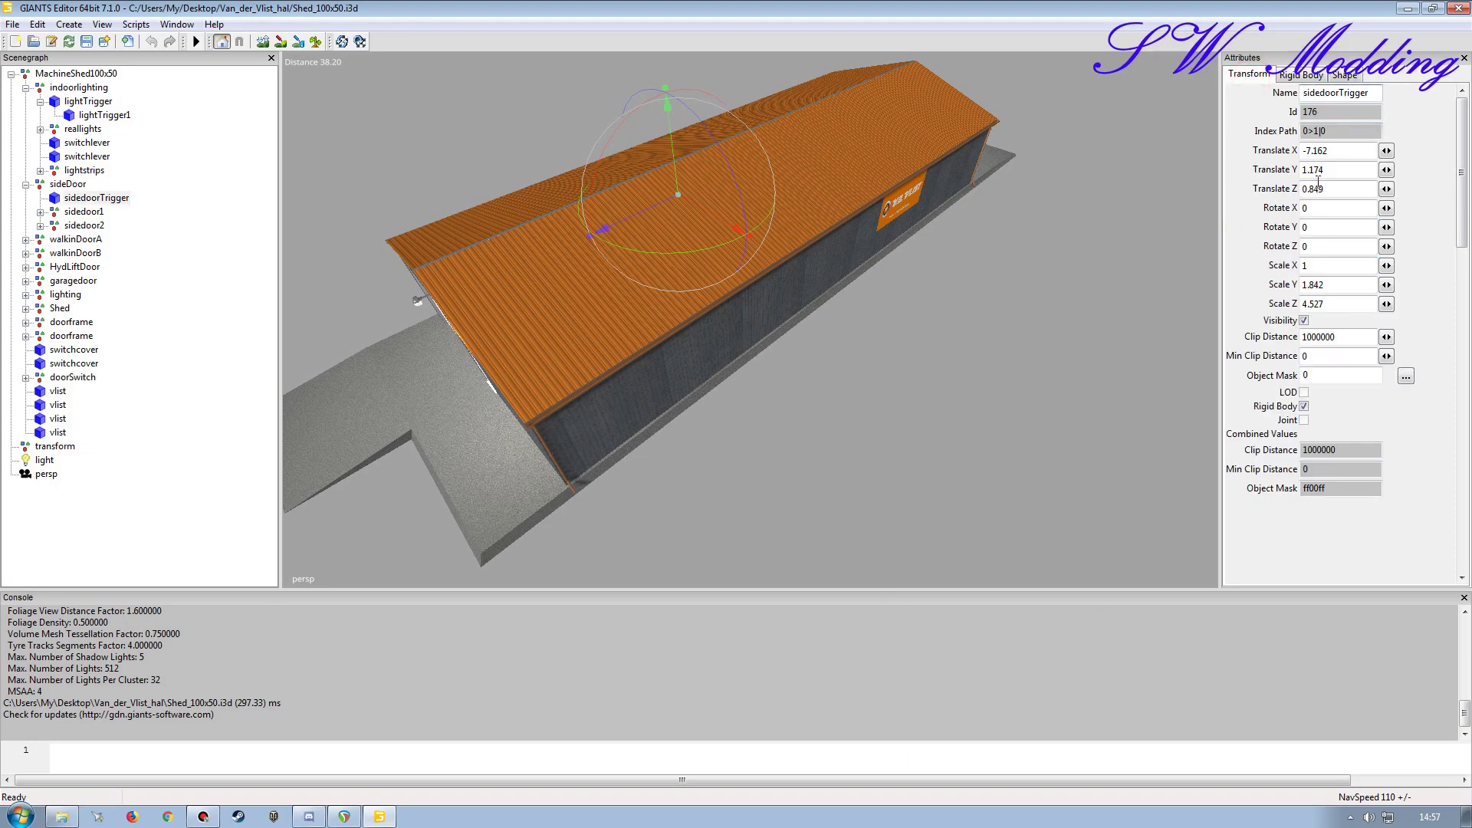
pyautogui.click(1296, 75)
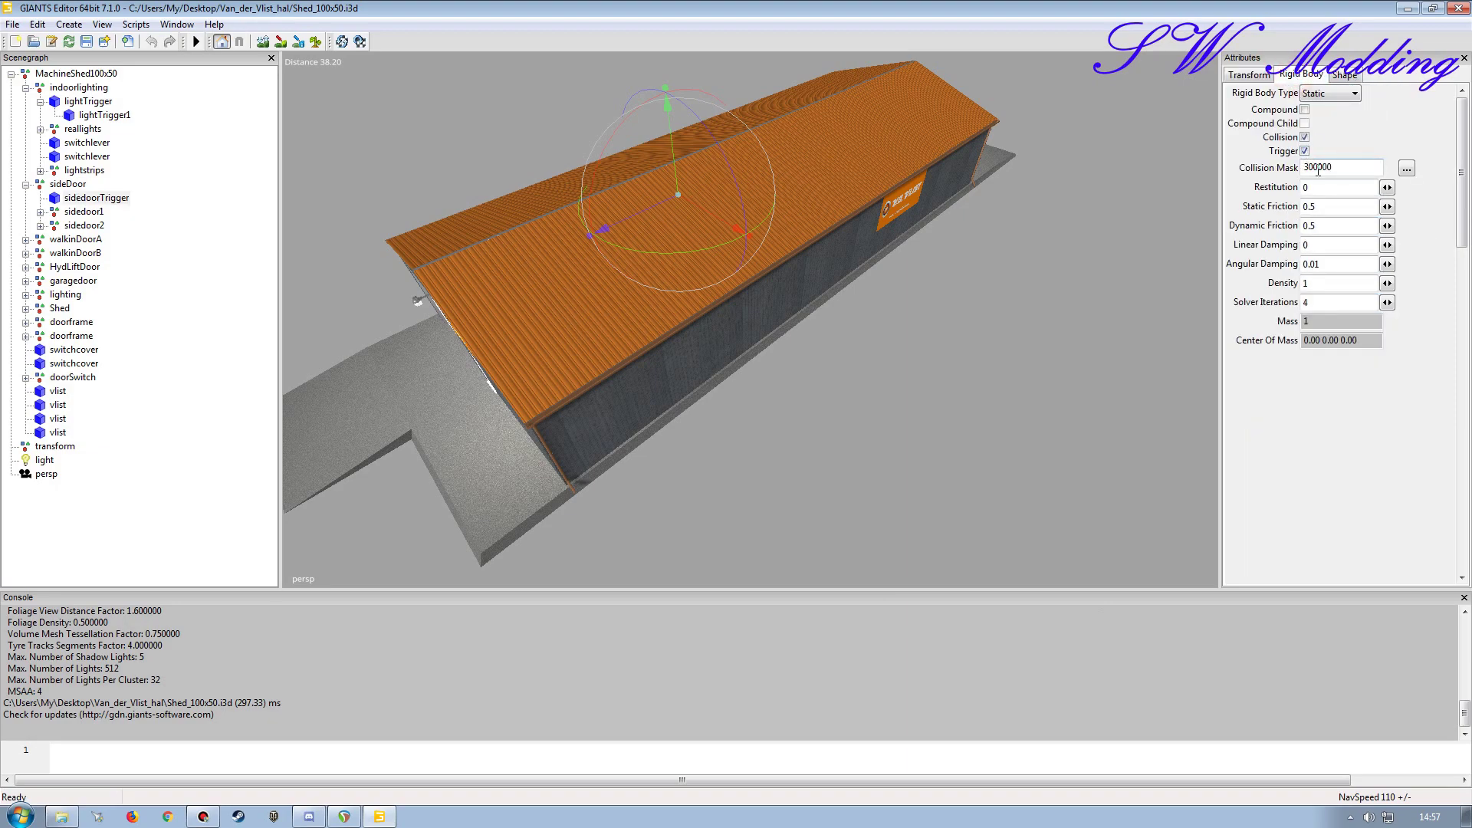
pyautogui.click(1348, 76)
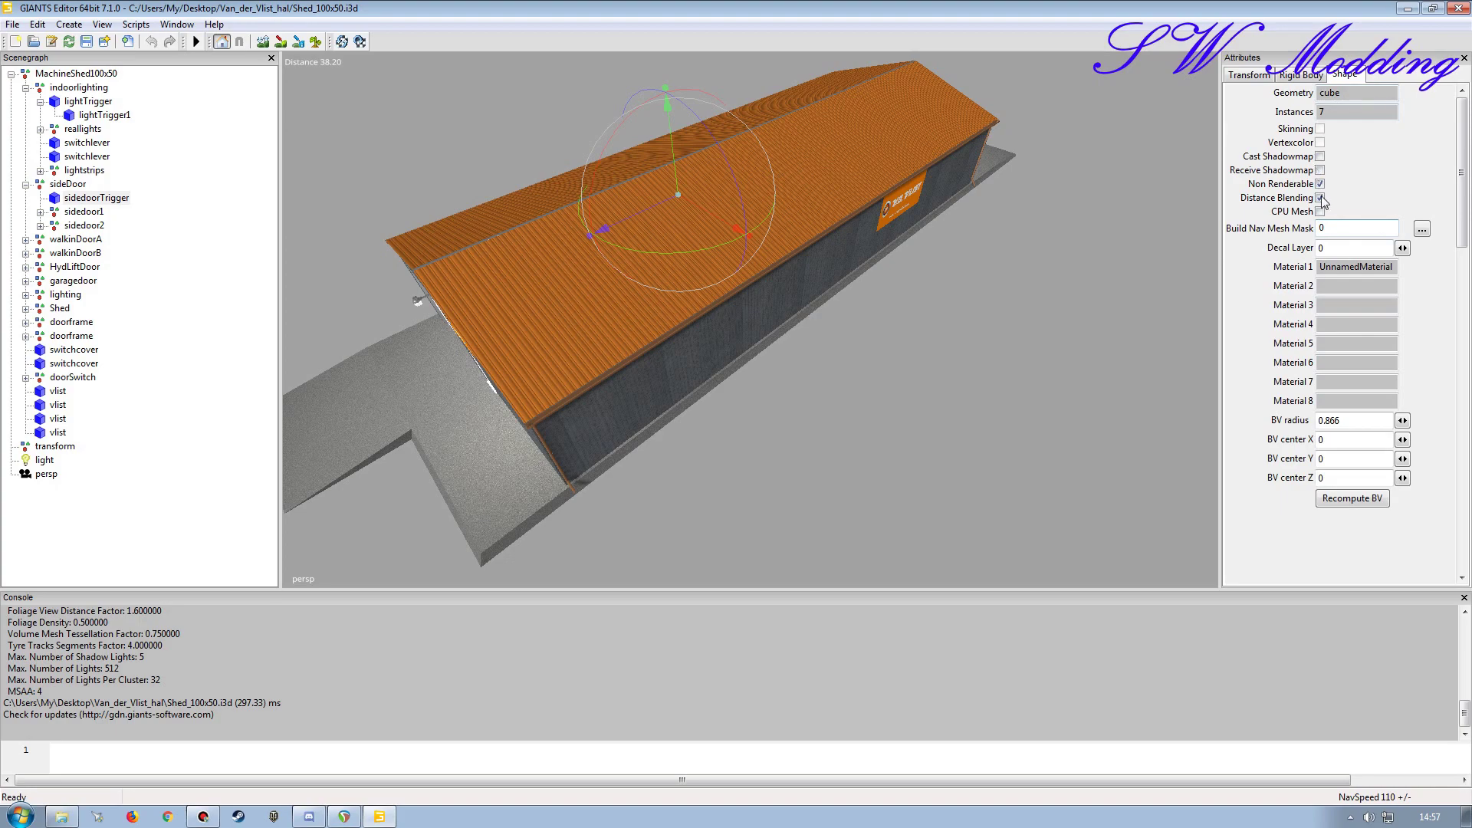
pyautogui.click(26, 239)
pyautogui.click(100, 253)
pyautogui.click(1301, 75)
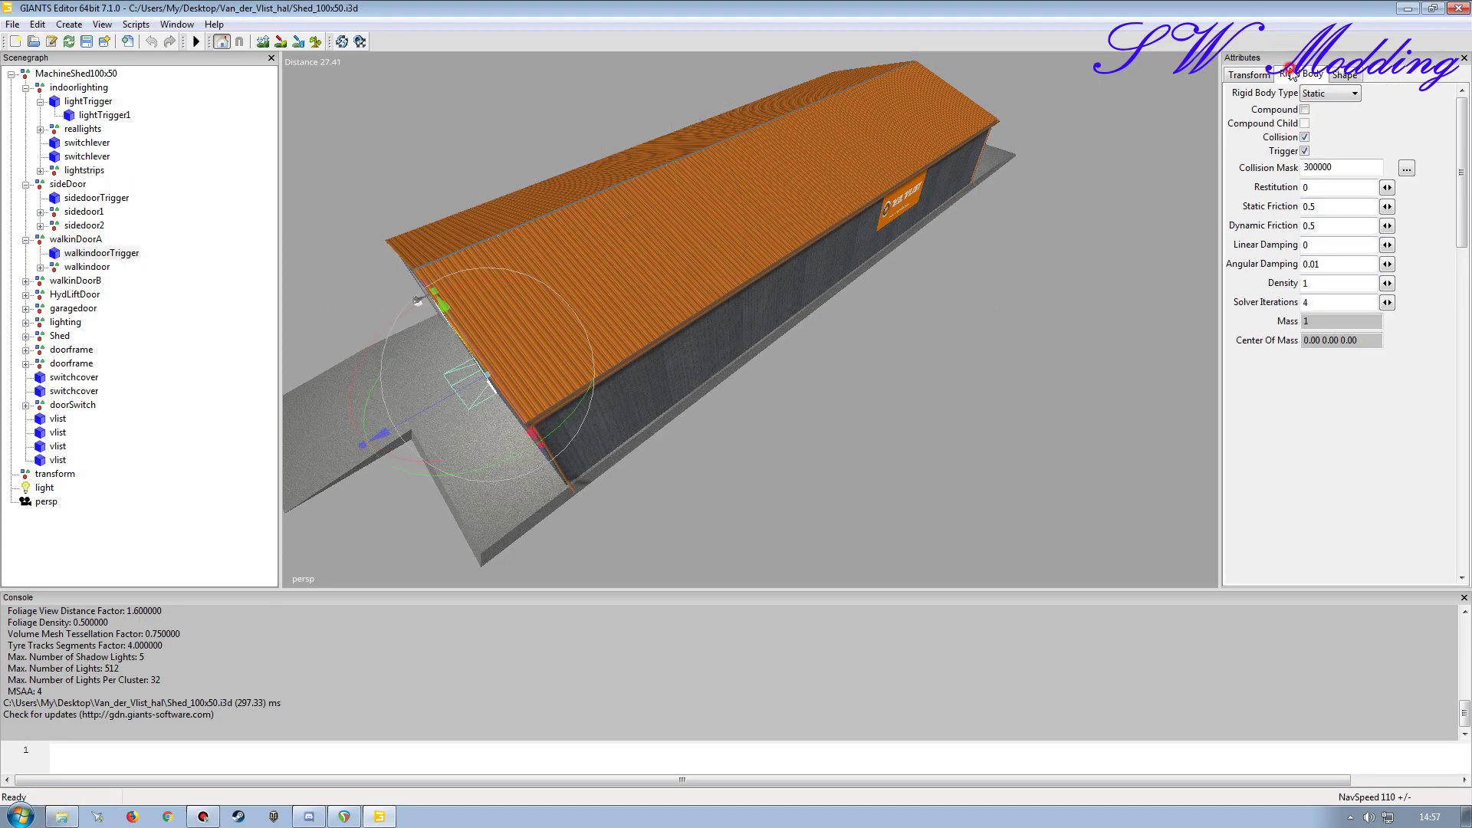
pyautogui.click(1250, 75)
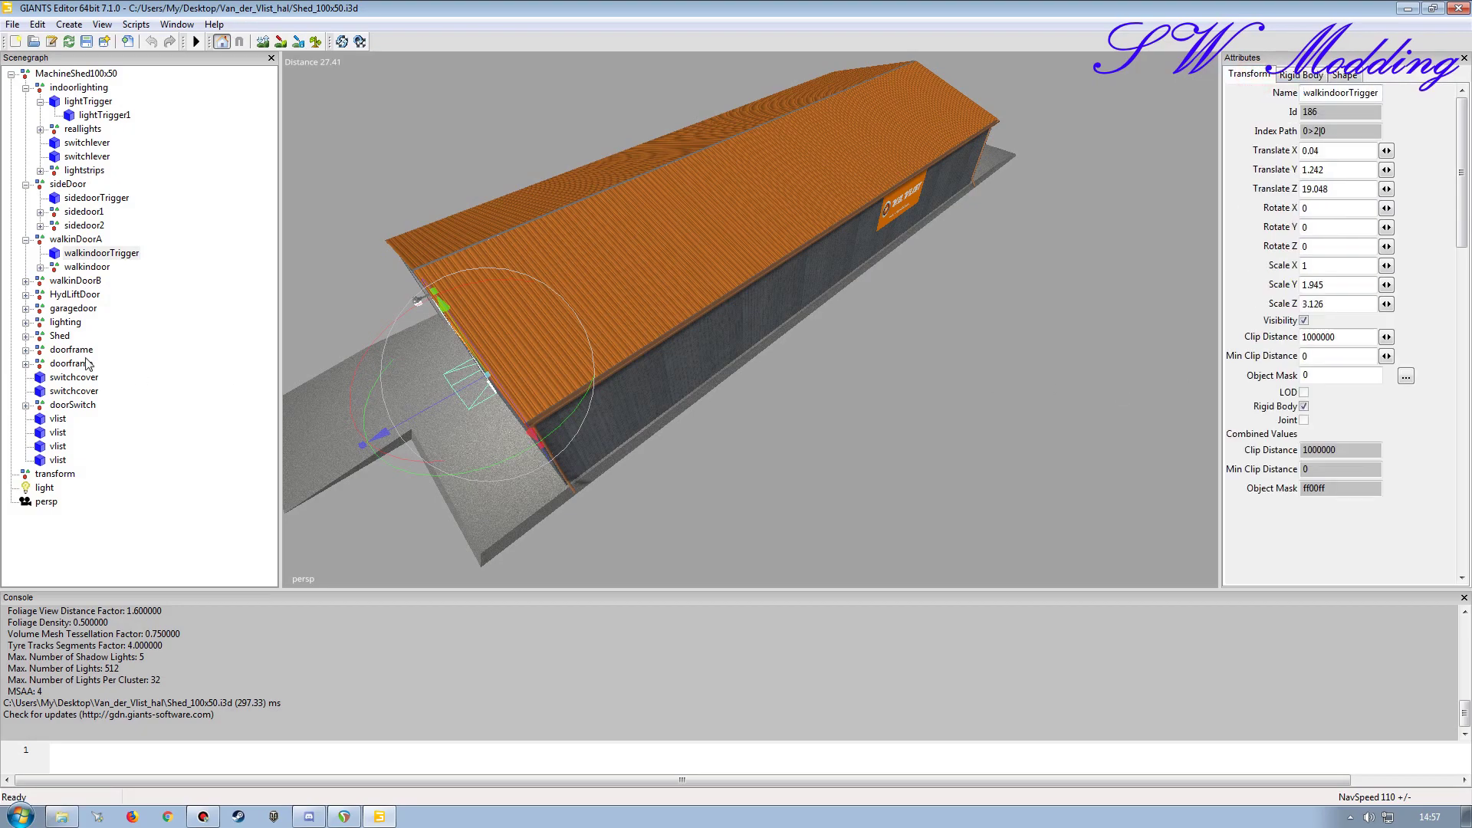
# Step: Examine the first walkindoorTrigger under walkinDoorB in the viewport and read its material property message in the console
pyautogui.click(26, 281)
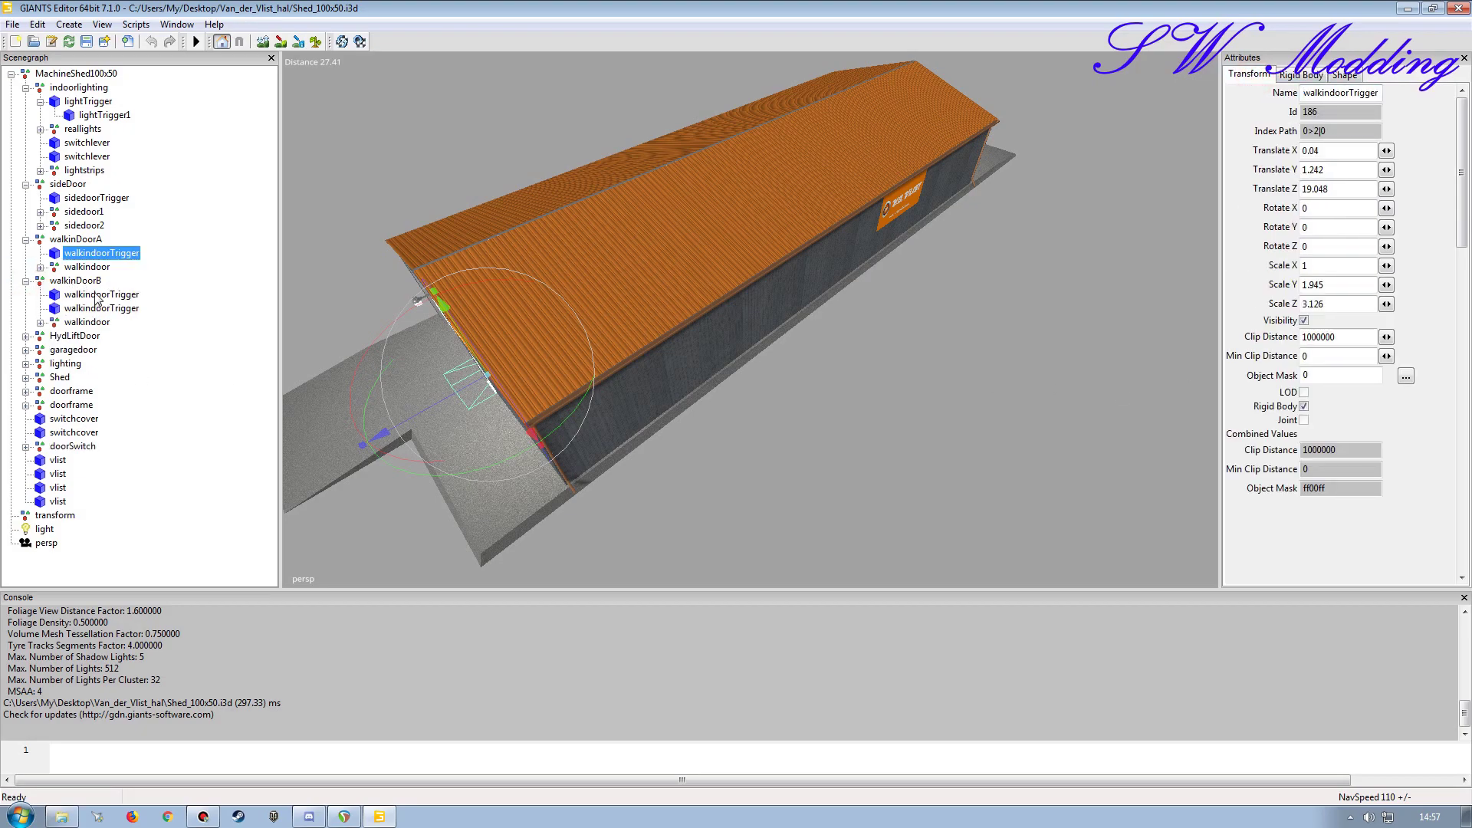
pyautogui.click(87, 294)
pyautogui.press('f')
pyautogui.scroll(3, 705, 314)
pyautogui.keyDown('alt'); pyautogui.moveTo(706, 315); pyautogui.dragTo(776, 458); pyautogui.keyUp('alt')
pyautogui.scroll(2, 780, 388)
pyautogui.scroll(-4, 775, 444)
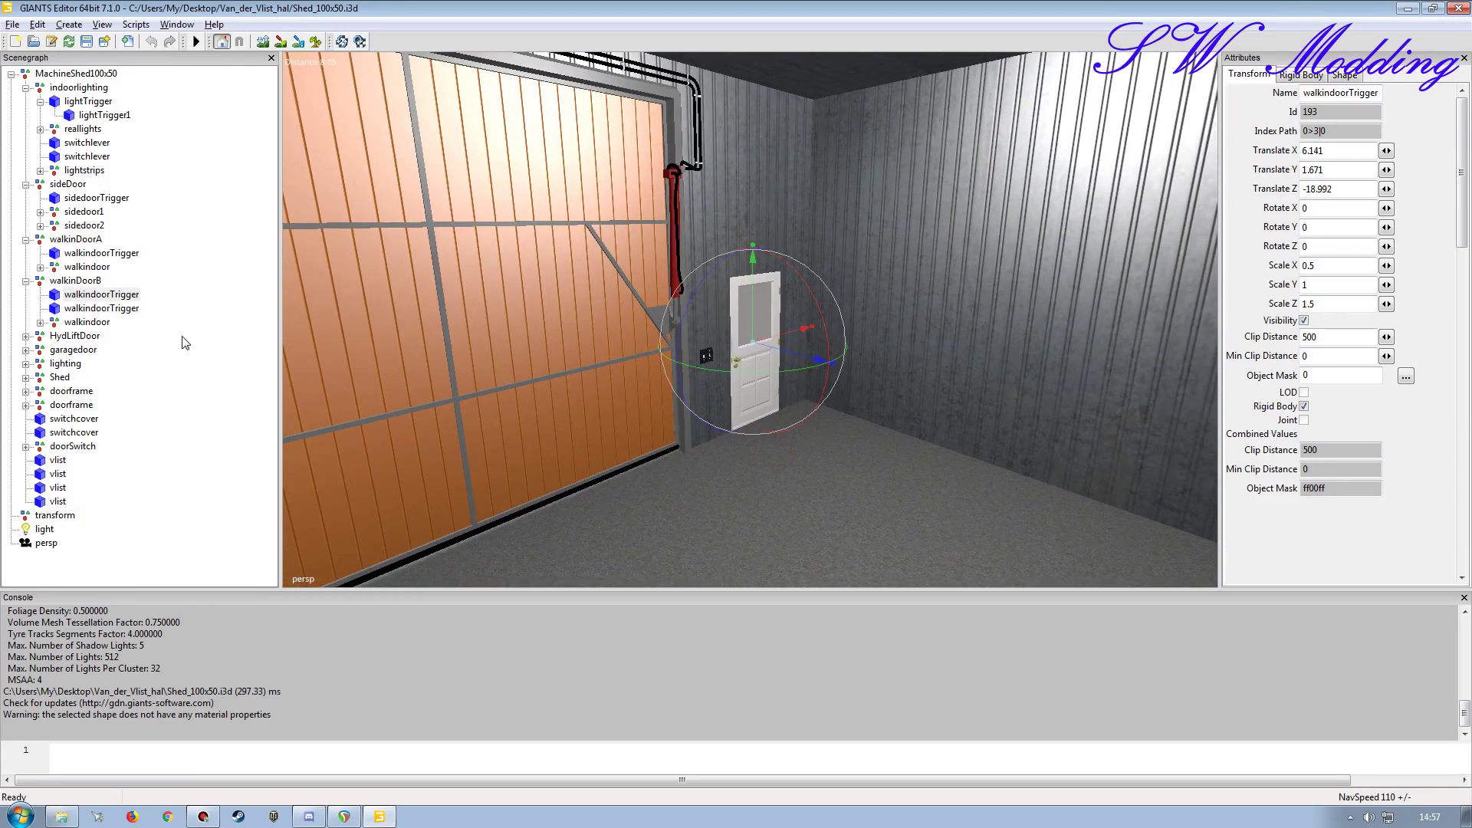
pyautogui.moveTo(290, 719); pyautogui.dragTo(12, 718)
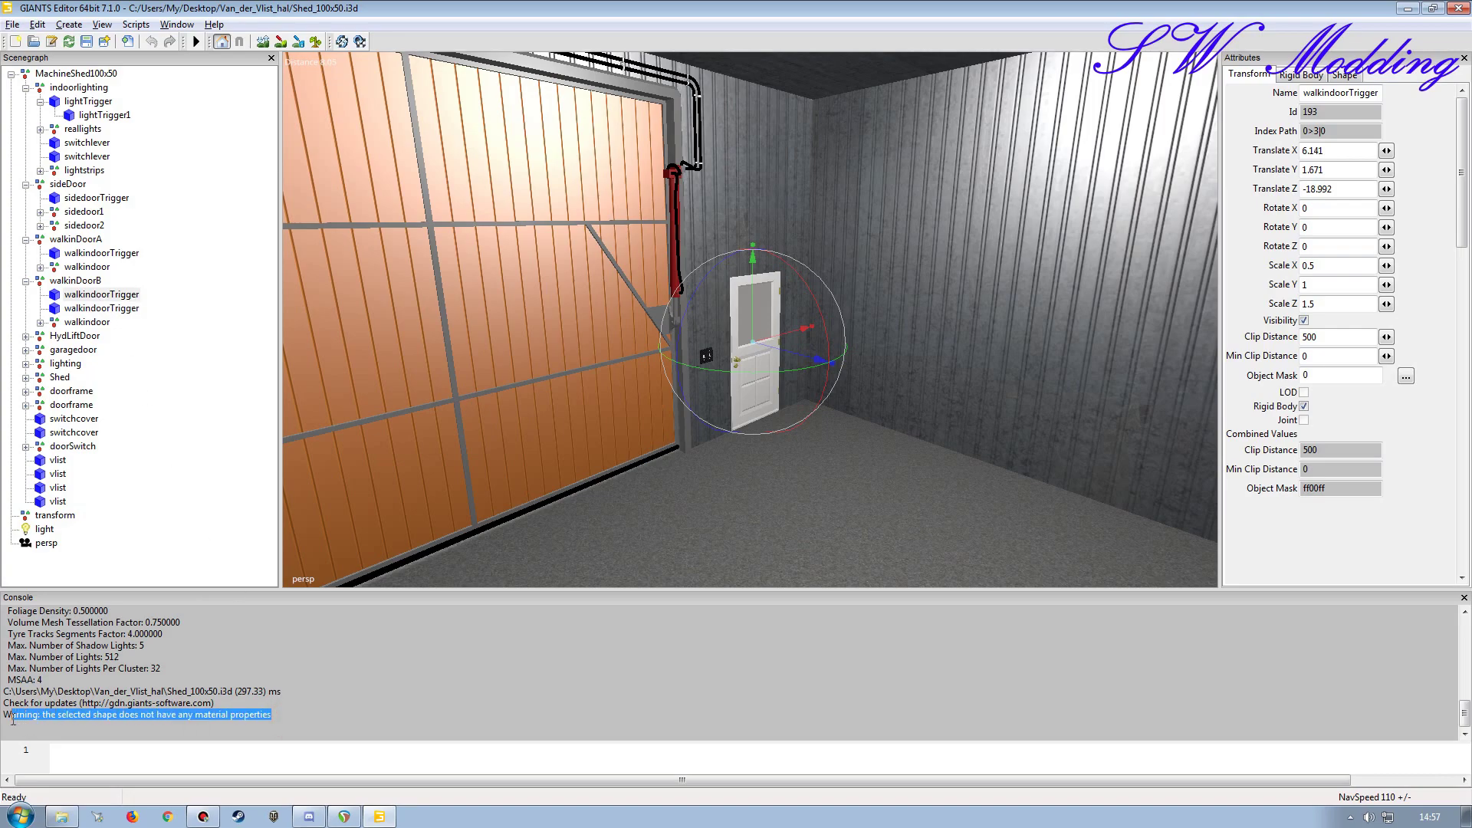
# Step: Delete the original walkindoorTrigger from walkinDoorB and check the remaining cube trigger's transform, rigid body and shape attributes
pyautogui.click(115, 295)
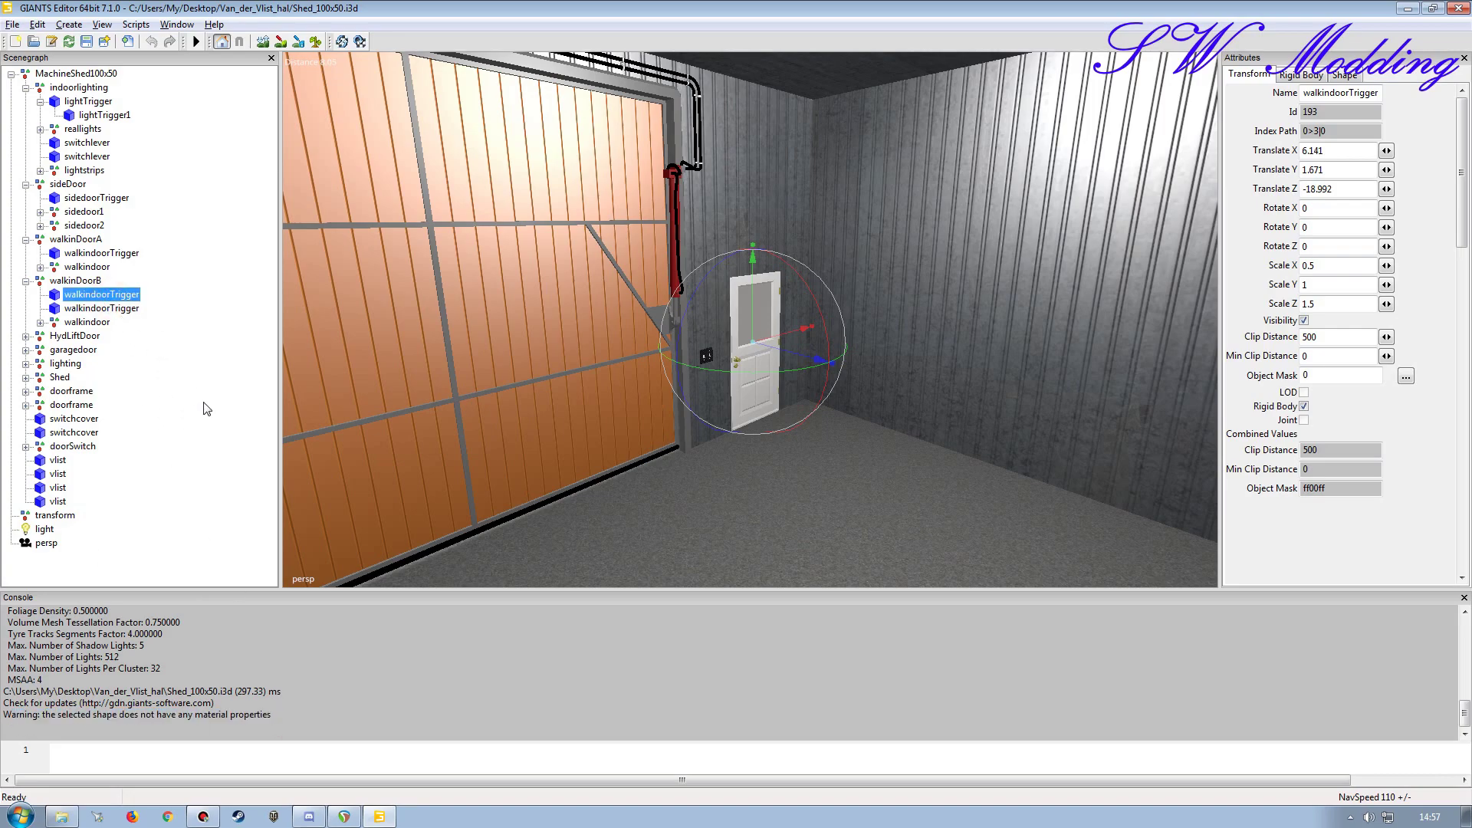
pyautogui.press('Delete')
pyautogui.click(117, 294)
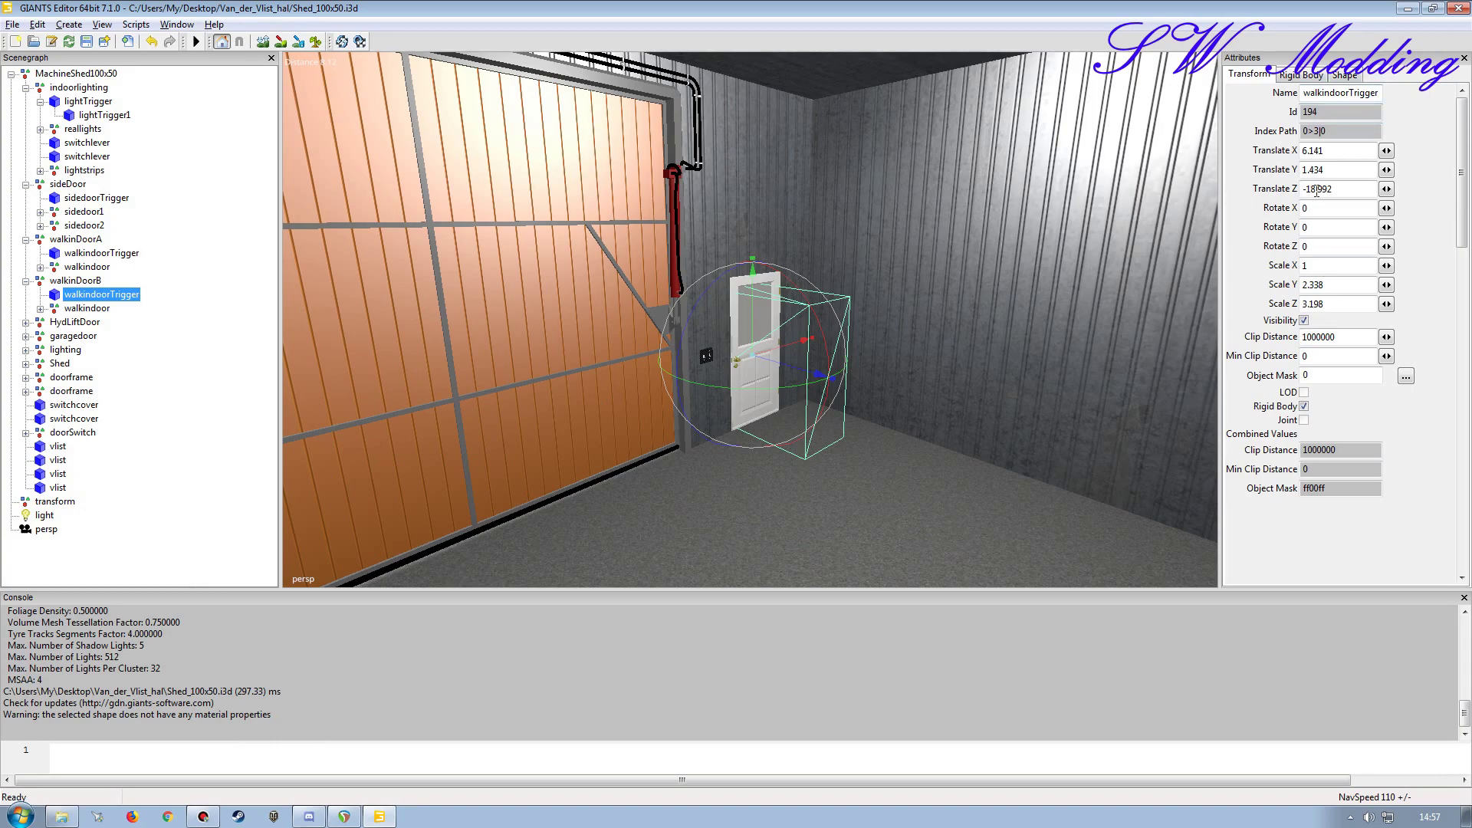
pyautogui.click(1302, 75)
pyautogui.click(1345, 74)
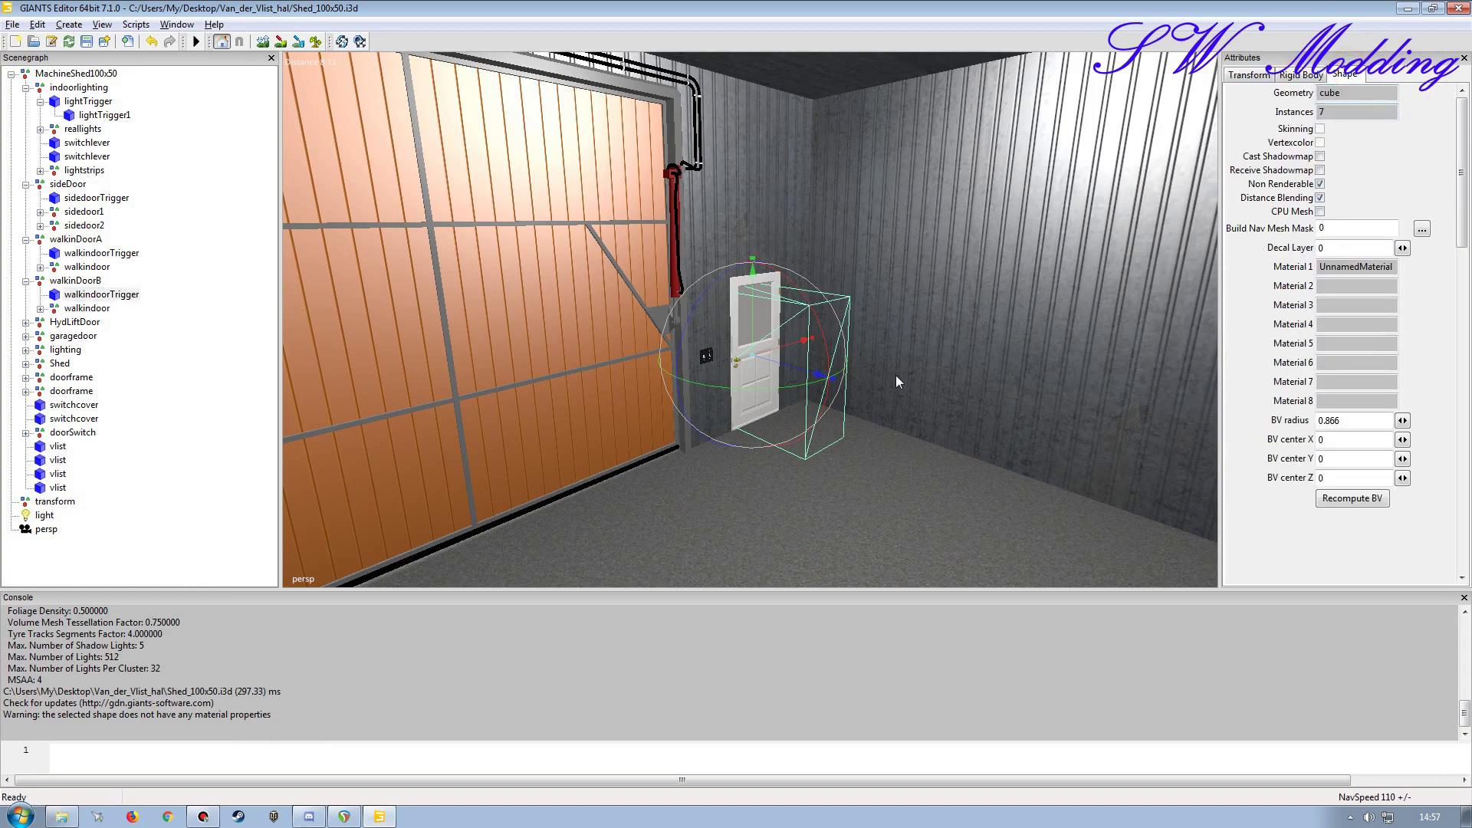
# Step: Save the cleaned-up scene, close the editor and load Shed_100x50.i3d again
pyautogui.click(87, 41)
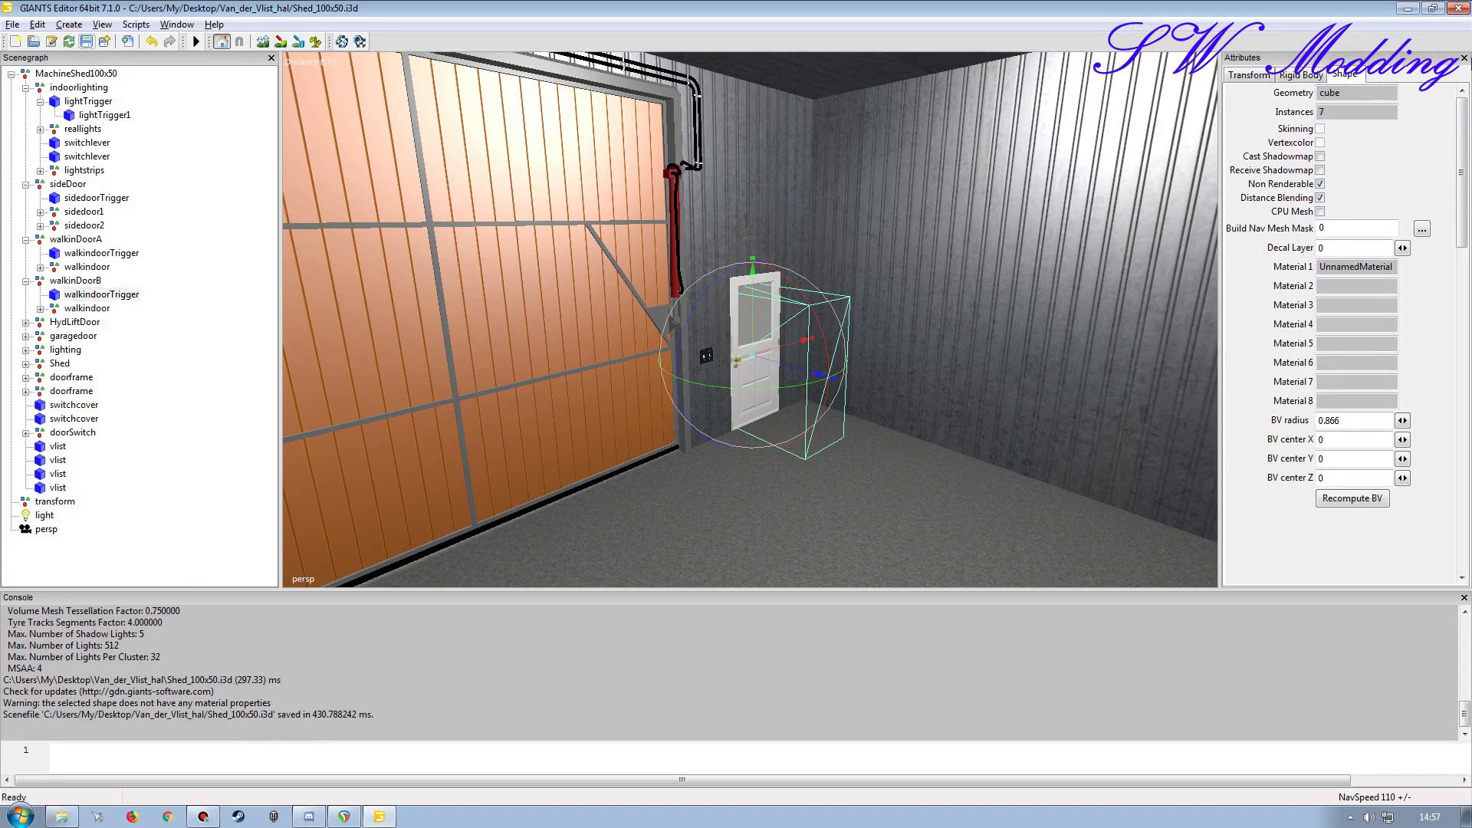
pyautogui.click(1458, 8)
pyautogui.click(615, 345)
pyautogui.doubleClick(614, 344)
pyautogui.click(734, 501)
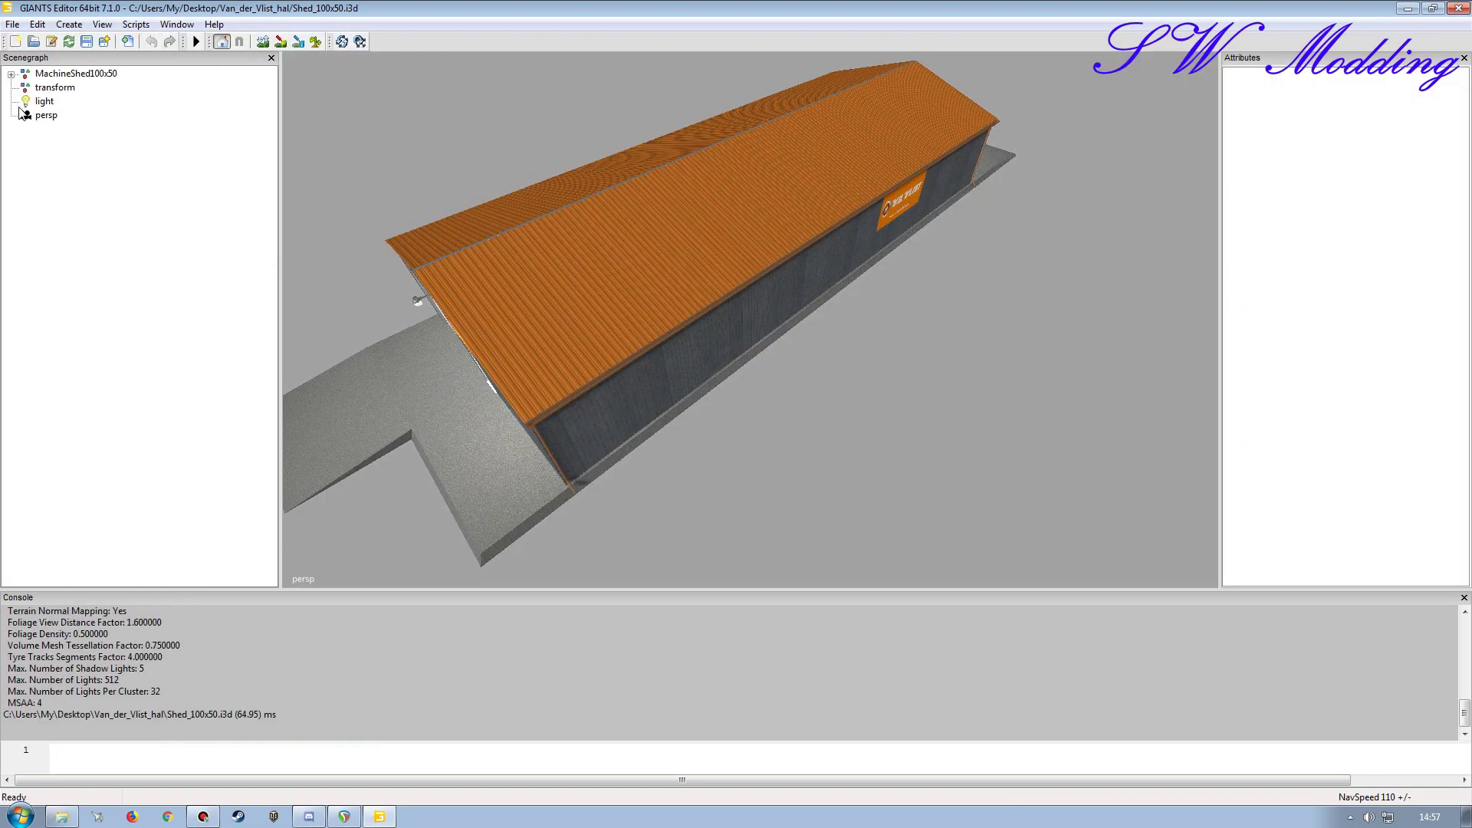
# Step: Select every door and light trigger in turn, from garagedoor up to lightTrigger1, checking the console for material warnings
pyautogui.click(11, 73)
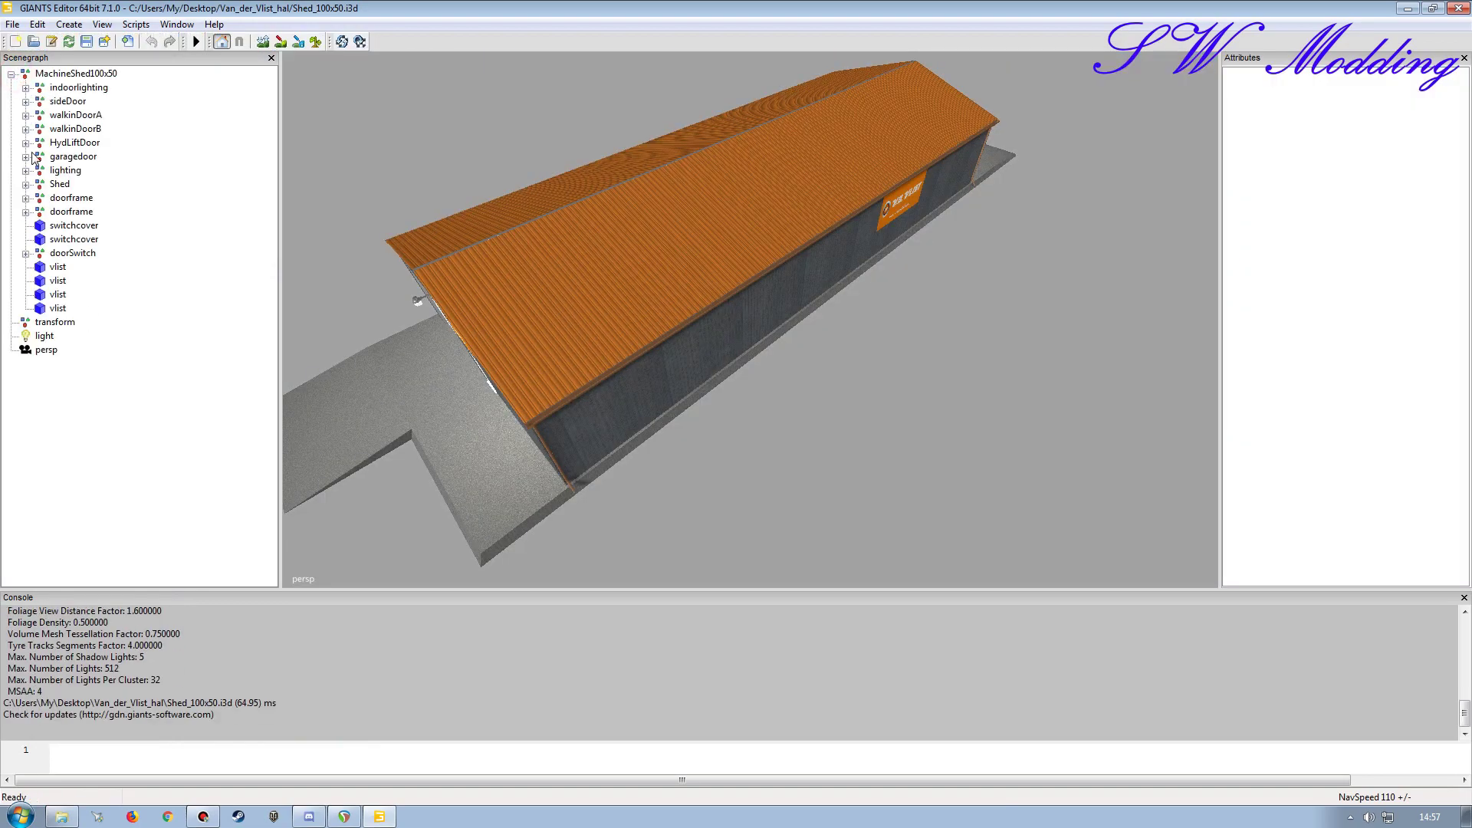
pyautogui.click(26, 157)
pyautogui.click(80, 170)
pyautogui.click(25, 143)
pyautogui.click(69, 158)
pyautogui.click(25, 128)
pyautogui.click(76, 144)
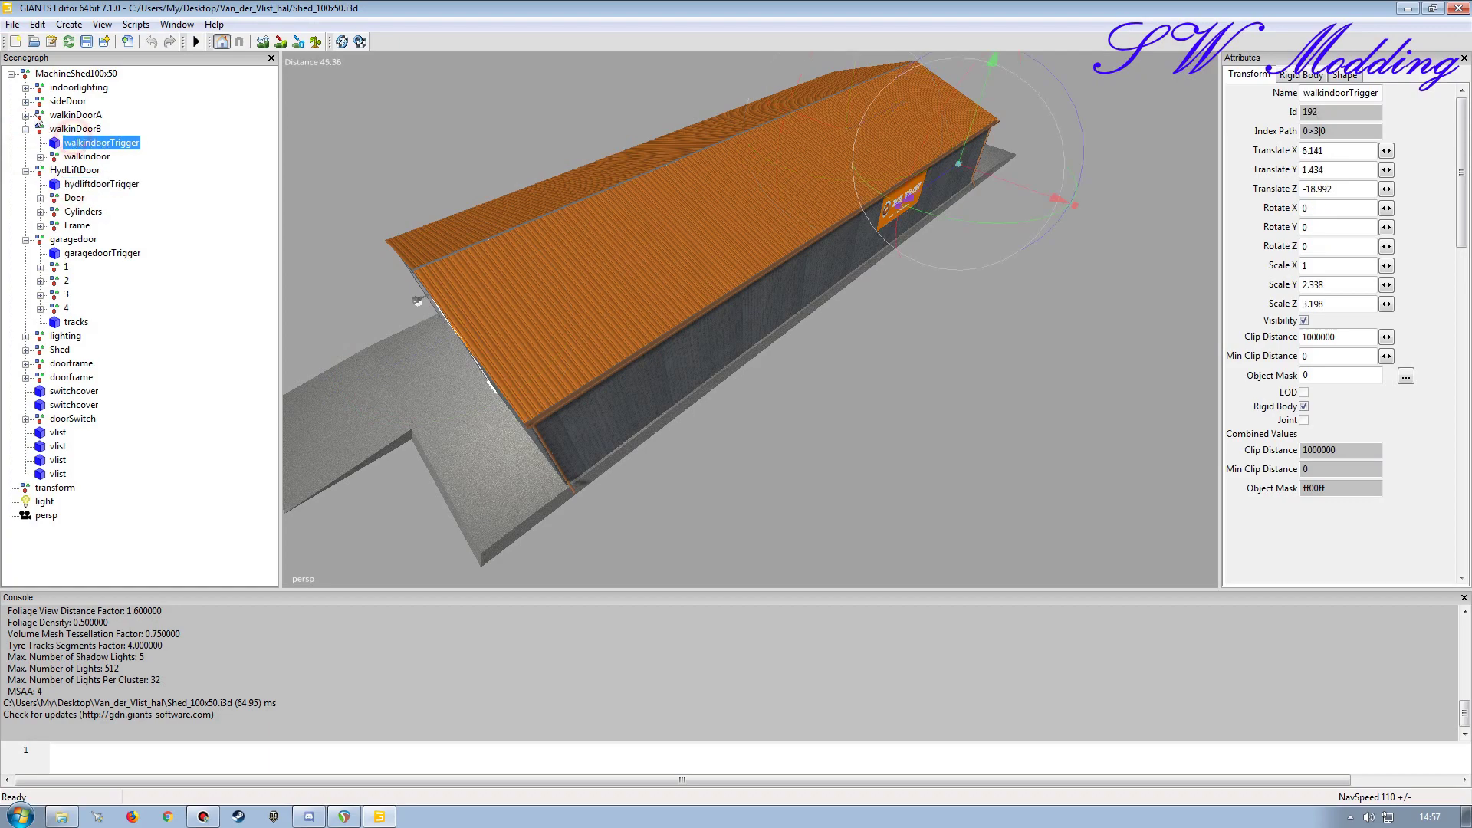
pyautogui.click(25, 115)
pyautogui.click(77, 129)
pyautogui.click(25, 102)
pyautogui.click(71, 115)
pyautogui.click(25, 88)
pyautogui.click(86, 101)
pyautogui.click(40, 102)
pyautogui.click(81, 115)
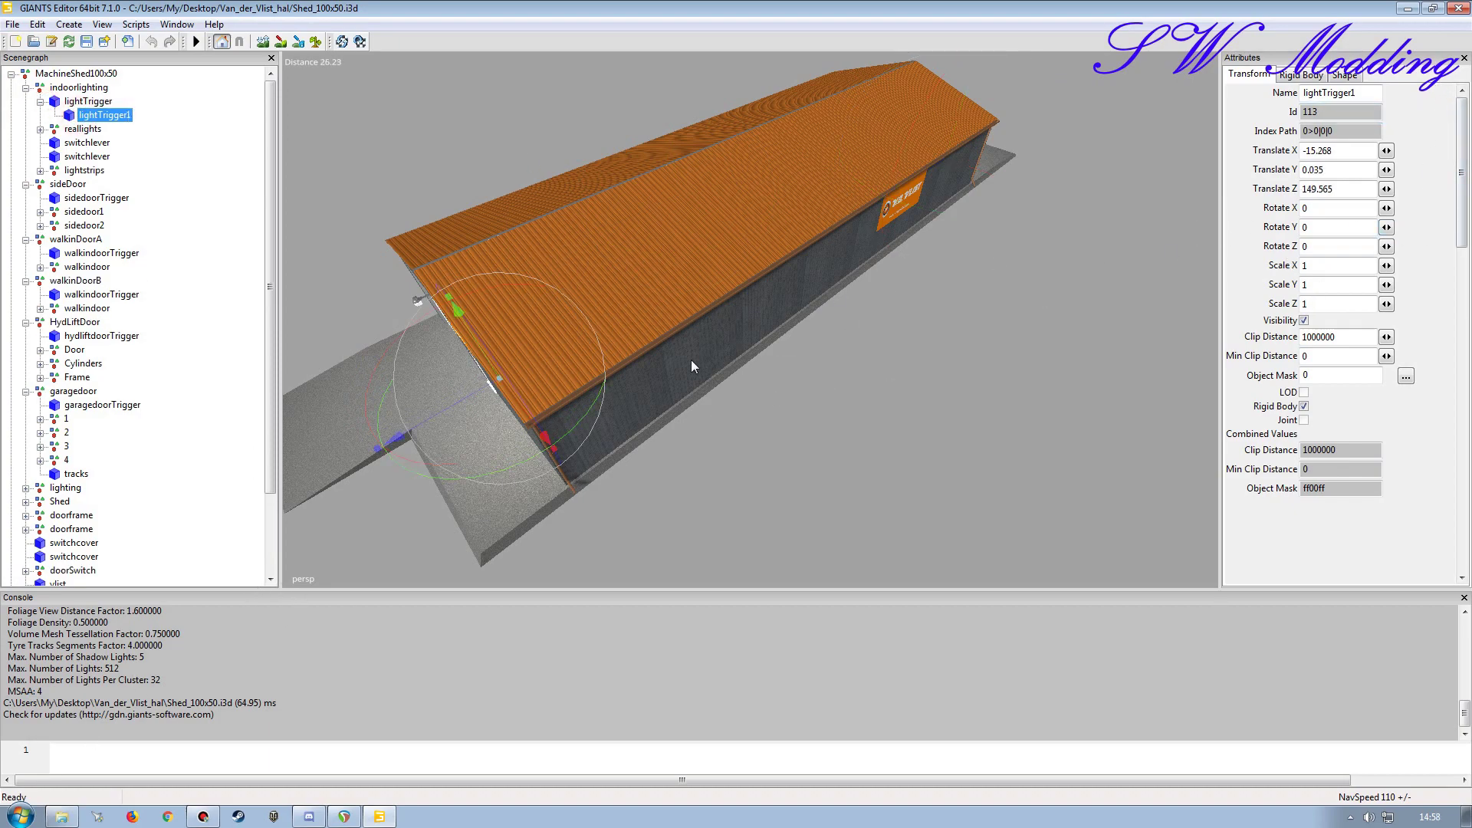
# Step: Close the editor and open the mod's scripts folder
pyautogui.click(1456, 9)
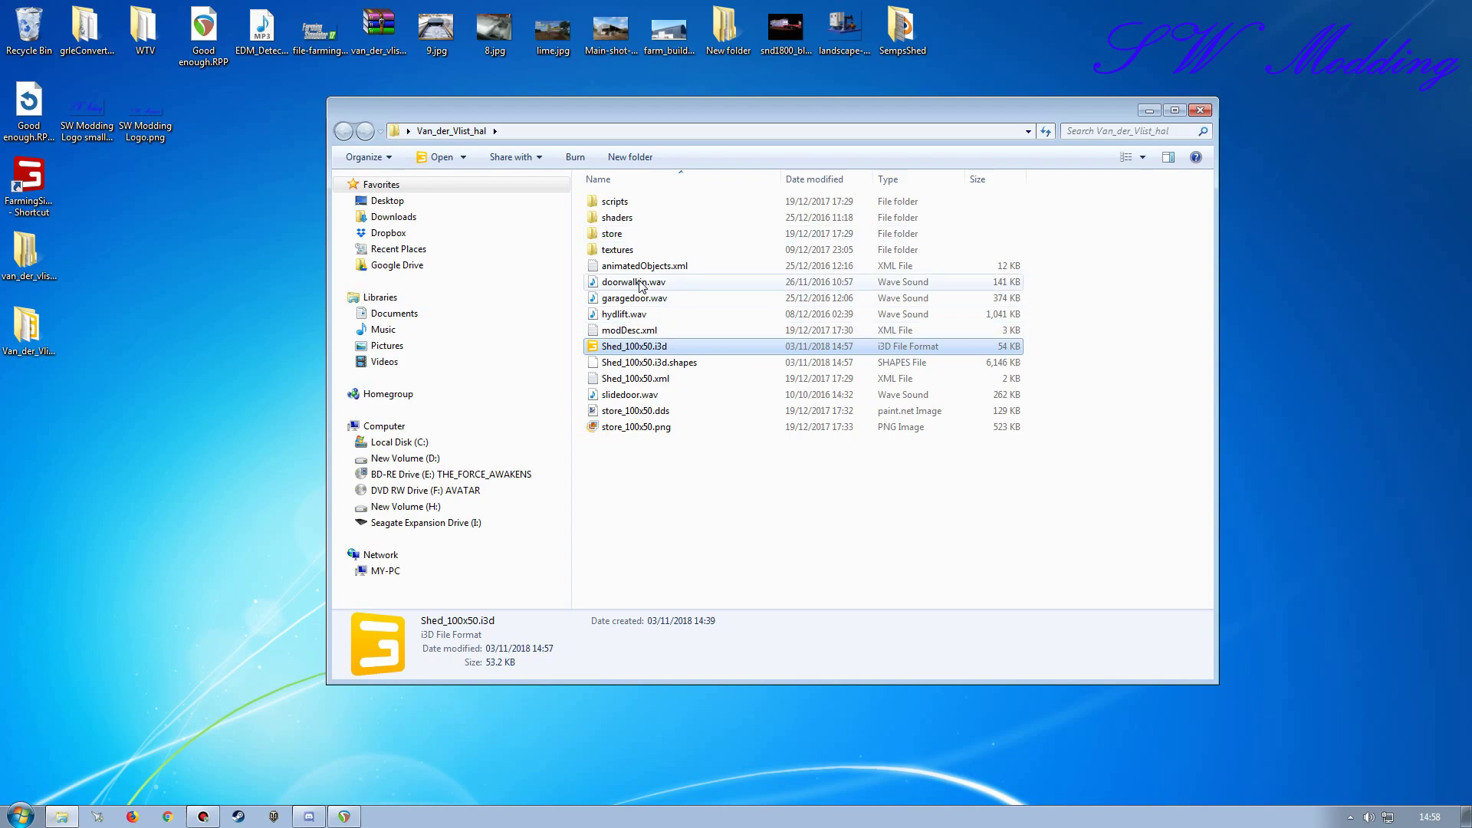
pyautogui.doubleClick(635, 201)
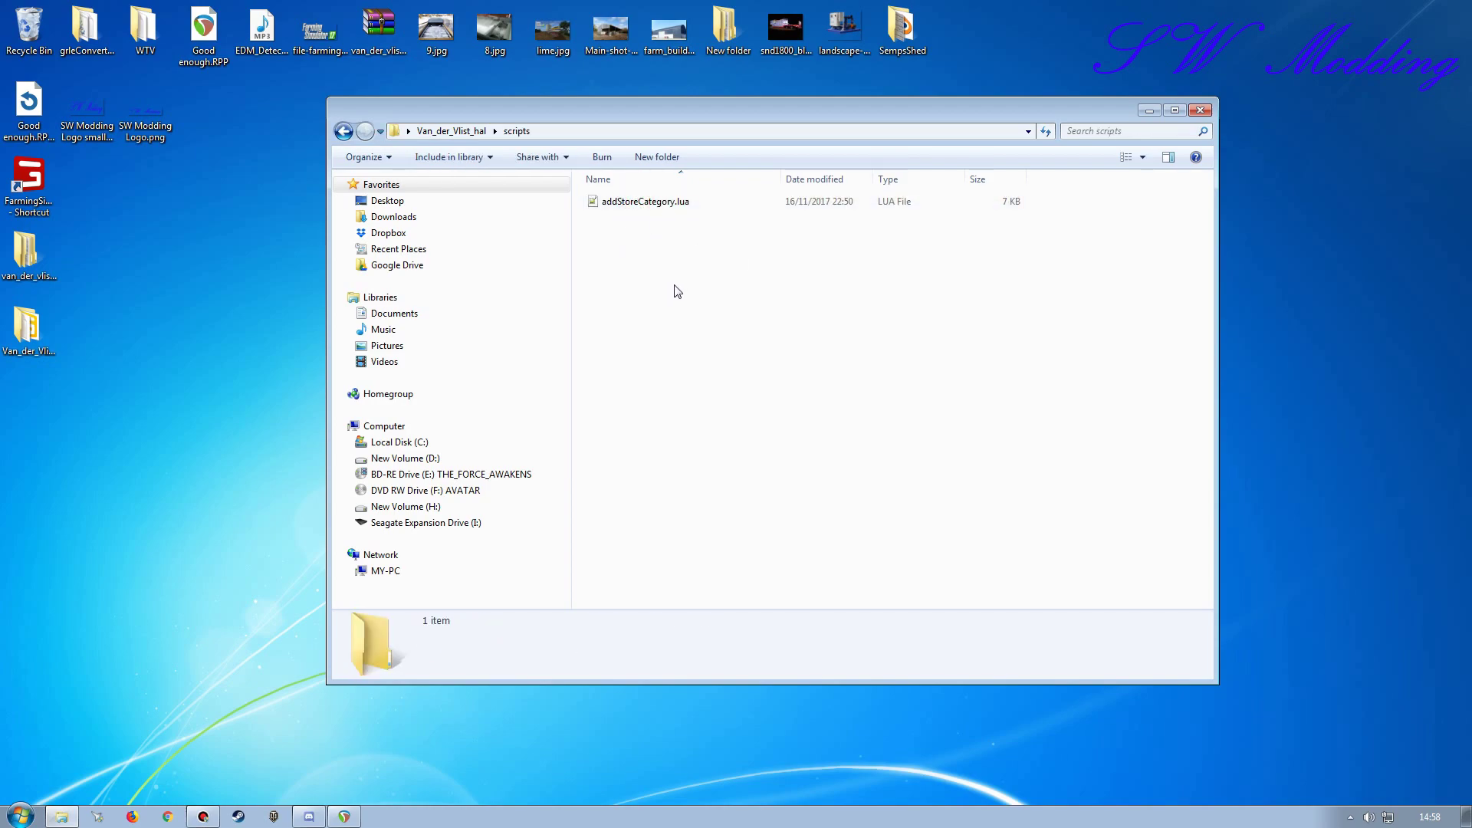
# Step: Open addStoreCategory.lua and examine the newCategories path in the baseString line, then return to the mod's files
pyautogui.doubleClick(635, 203)
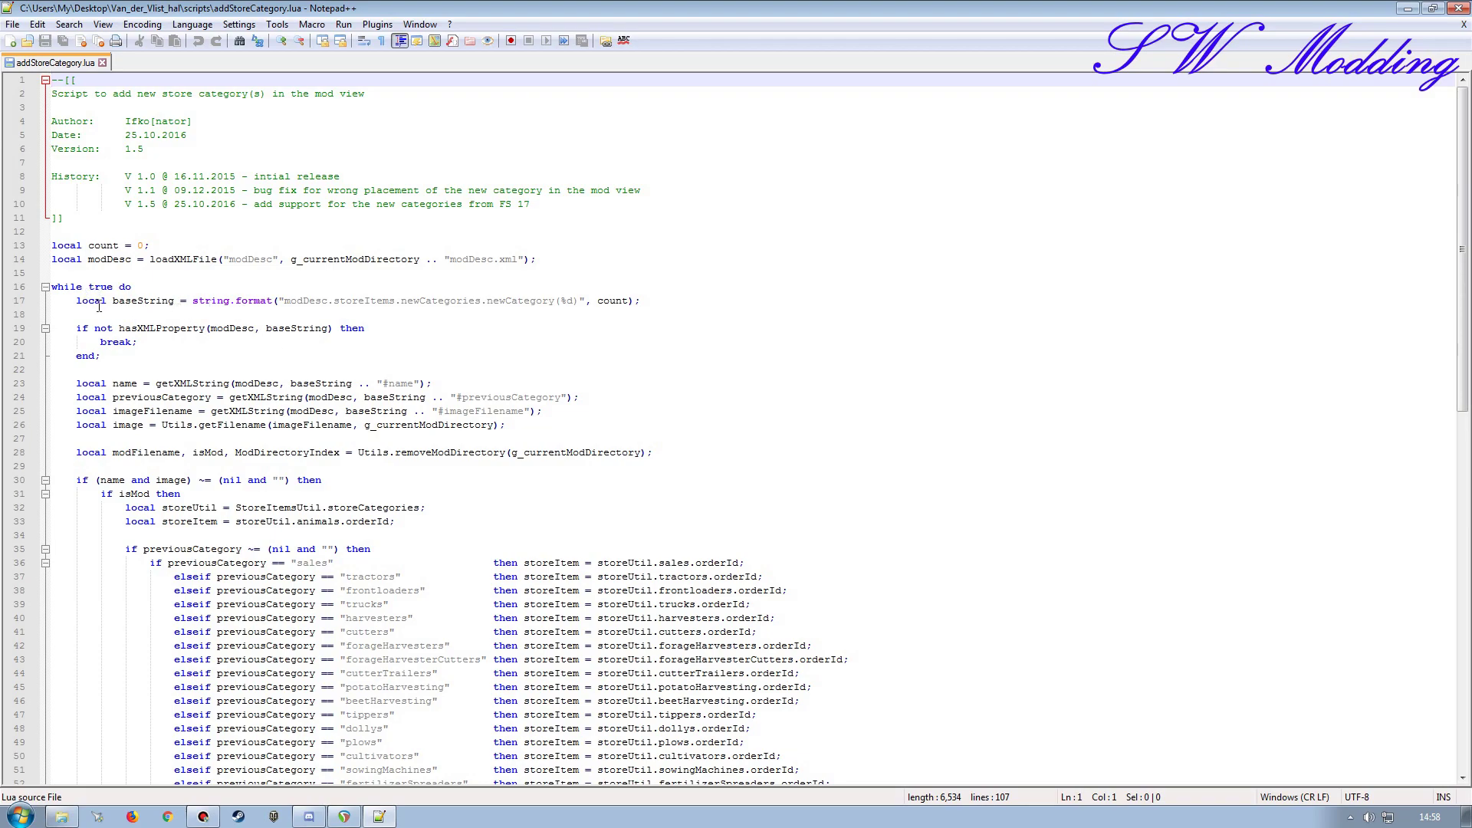
pyautogui.click(145, 310)
pyautogui.moveTo(670, 302); pyautogui.dragTo(75, 302)
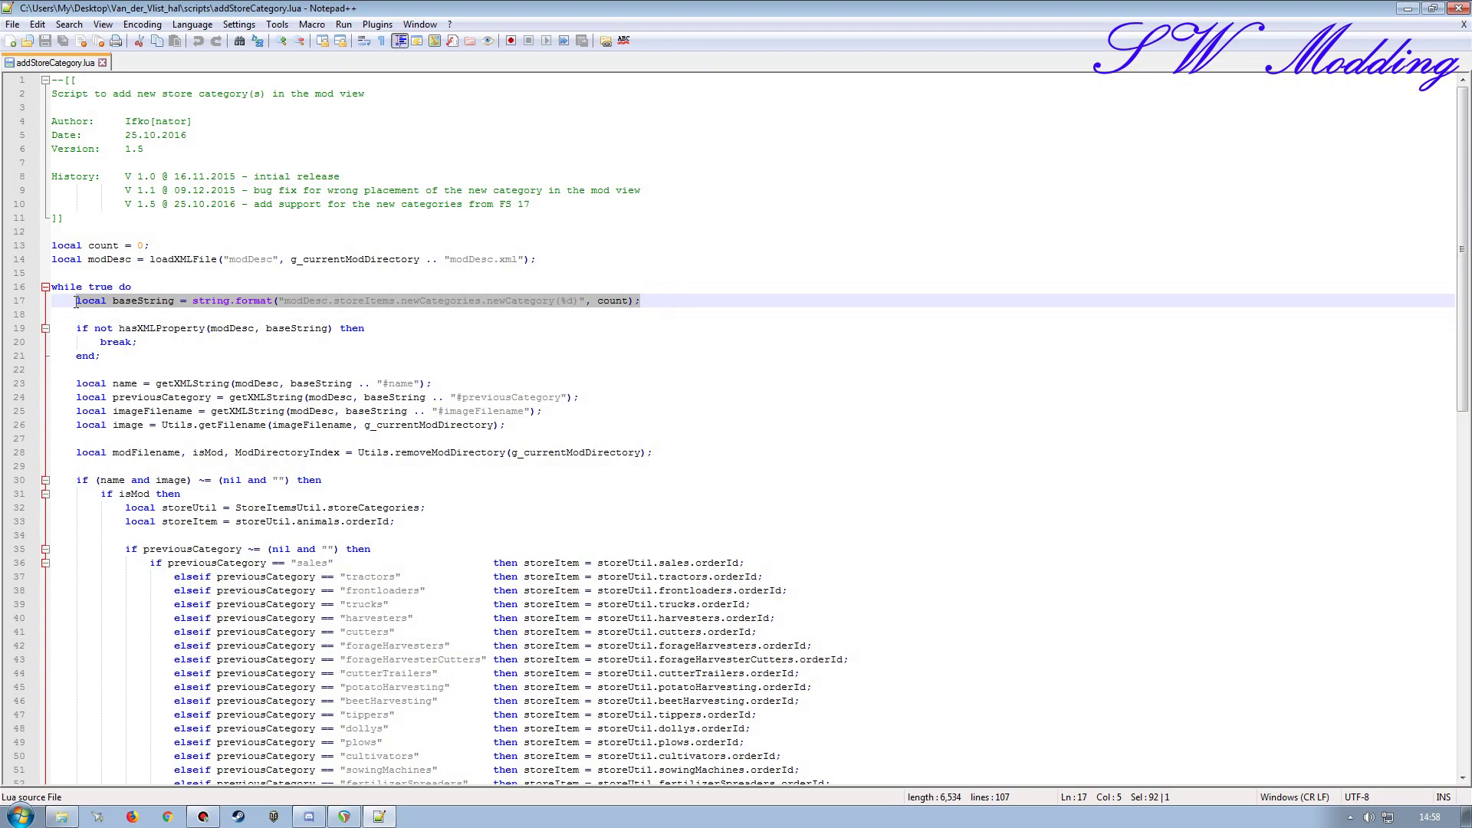
pyautogui.click(644, 300)
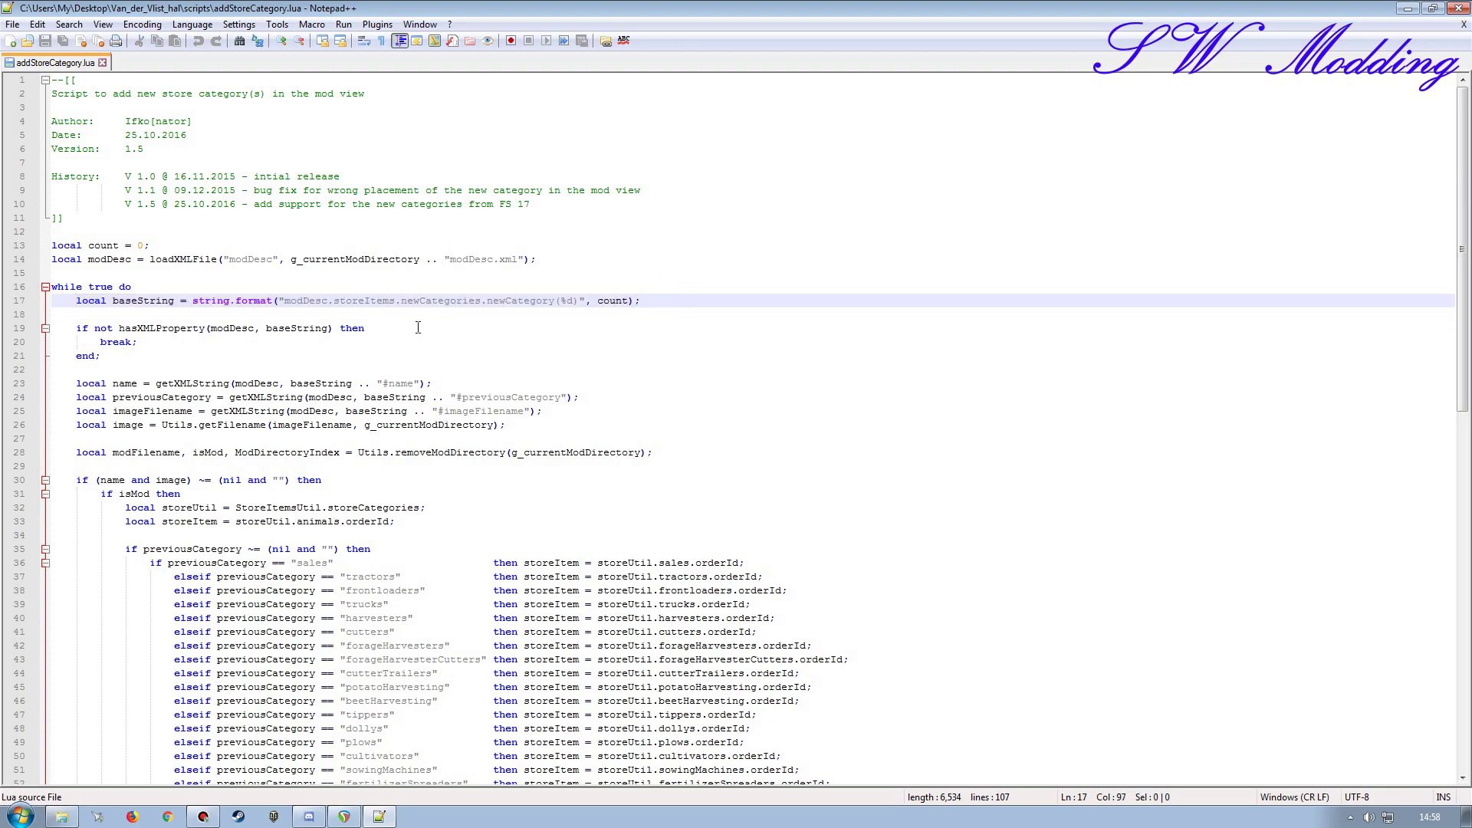
pyautogui.click(290, 302)
pyautogui.moveTo(352, 299); pyautogui.dragTo(468, 303)
pyautogui.doubleClick(494, 299)
pyautogui.click(679, 305)
pyautogui.click(1408, 9)
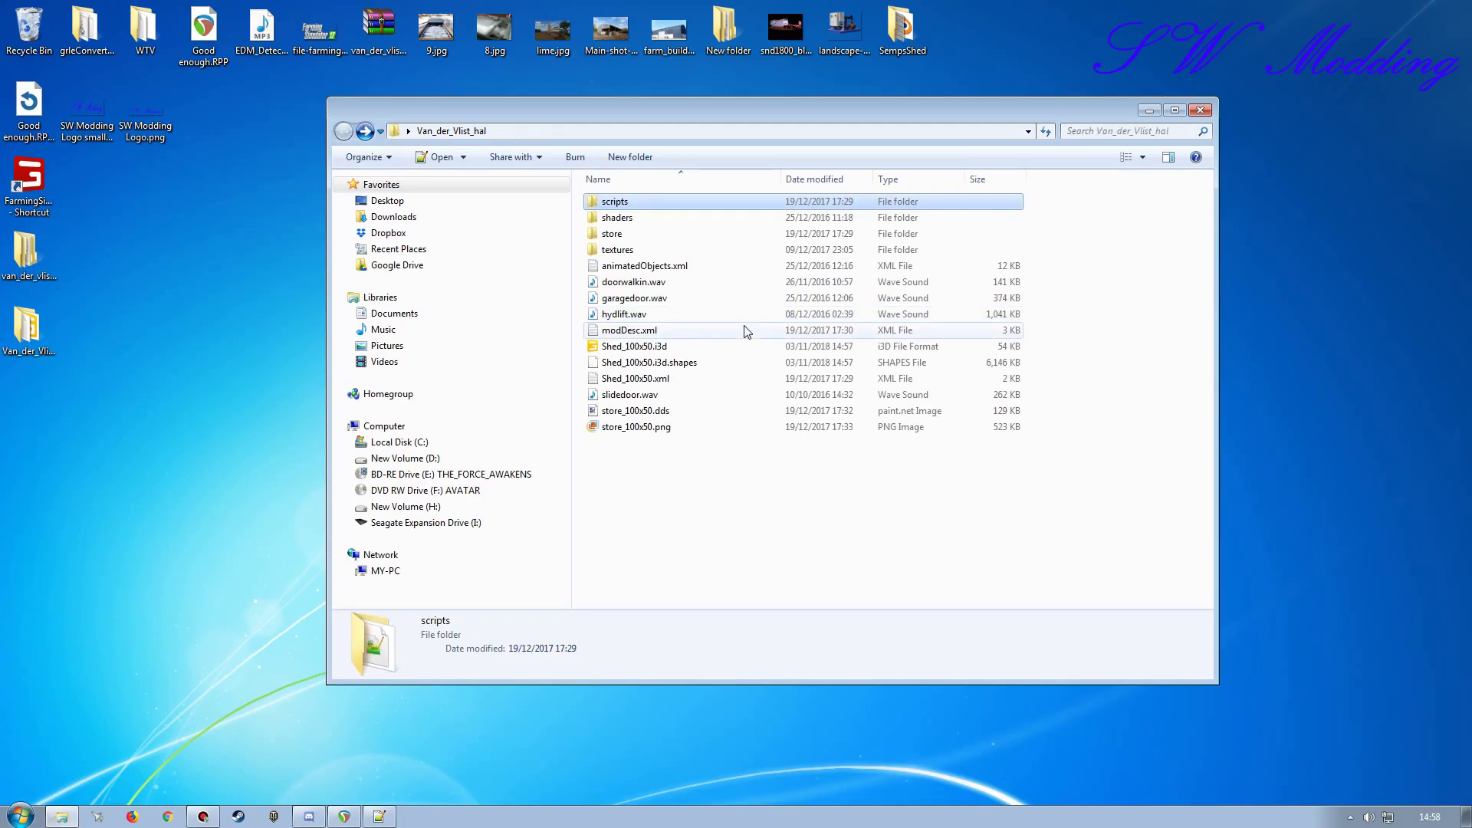
# Step: Open modDesc.xml and indent the opening newCategories tag by two tab stops
pyautogui.doubleClick(630, 330)
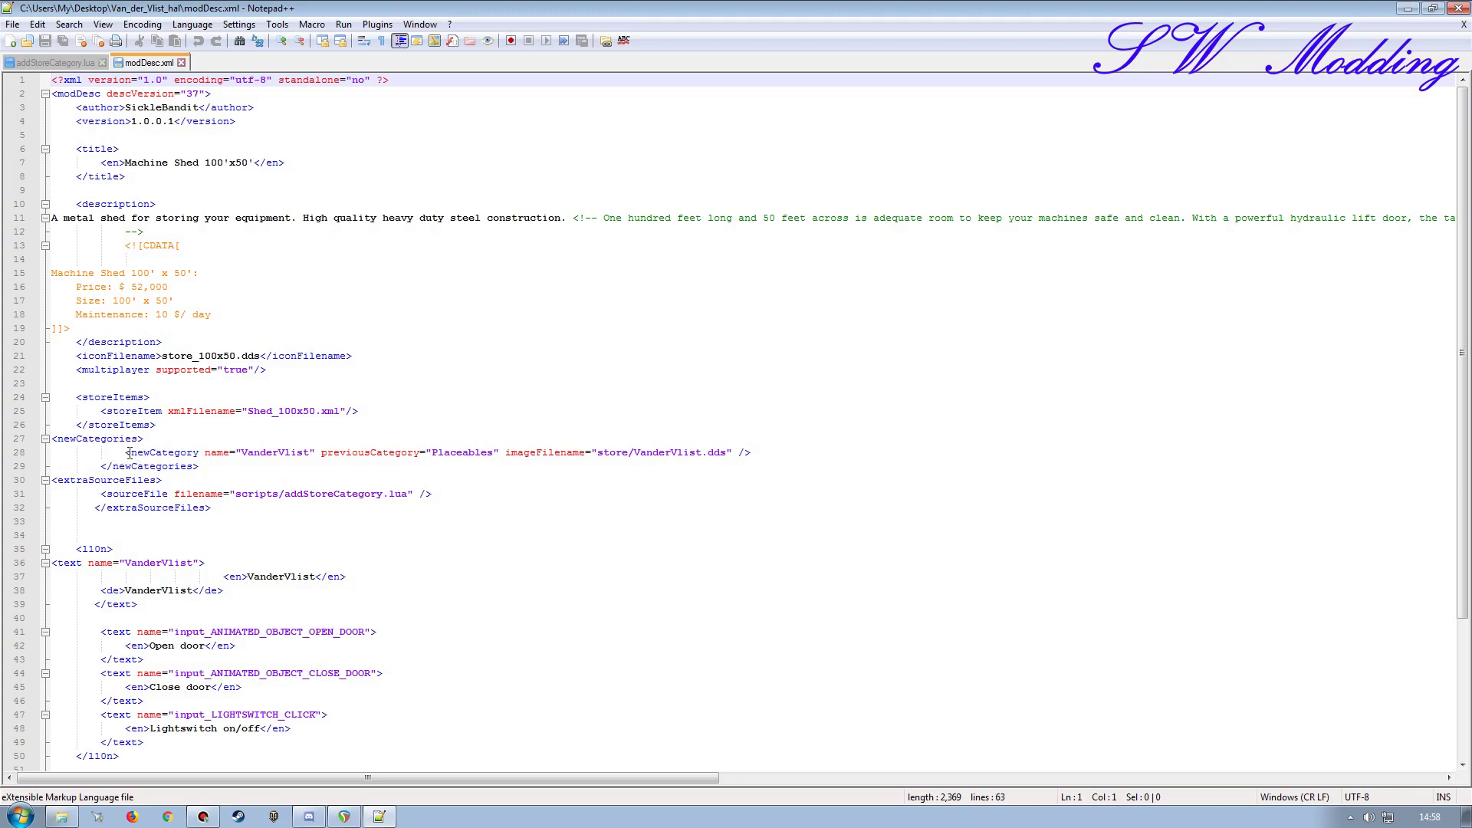
pyautogui.click(55, 437)
pyautogui.press('Tab')
pyautogui.press('Tab')
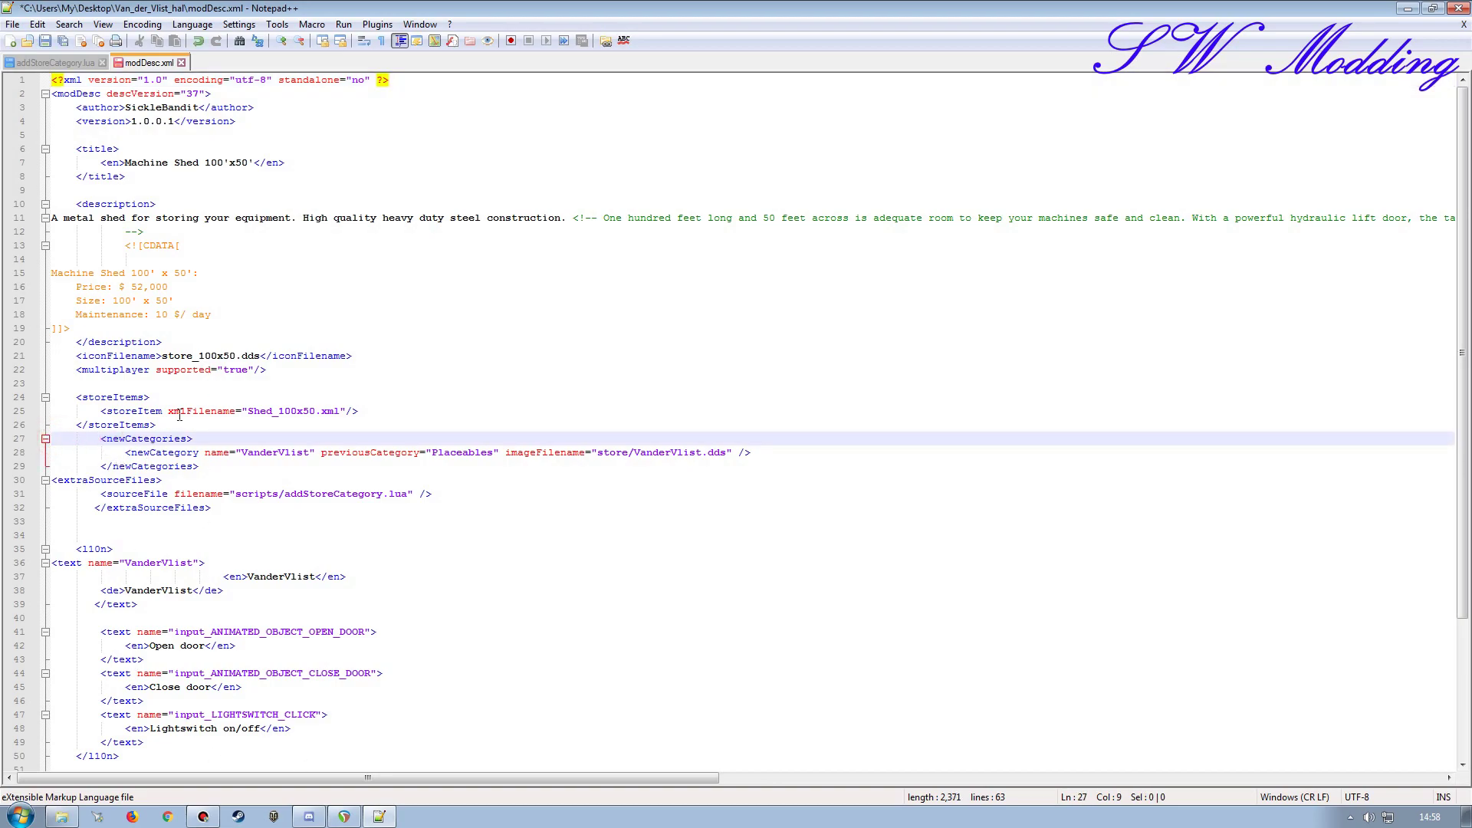
# Step: Check the storeItems.newCategories path in addStoreCategory.lua and return to modDesc.xml
pyautogui.click(55, 62)
pyautogui.click(663, 305)
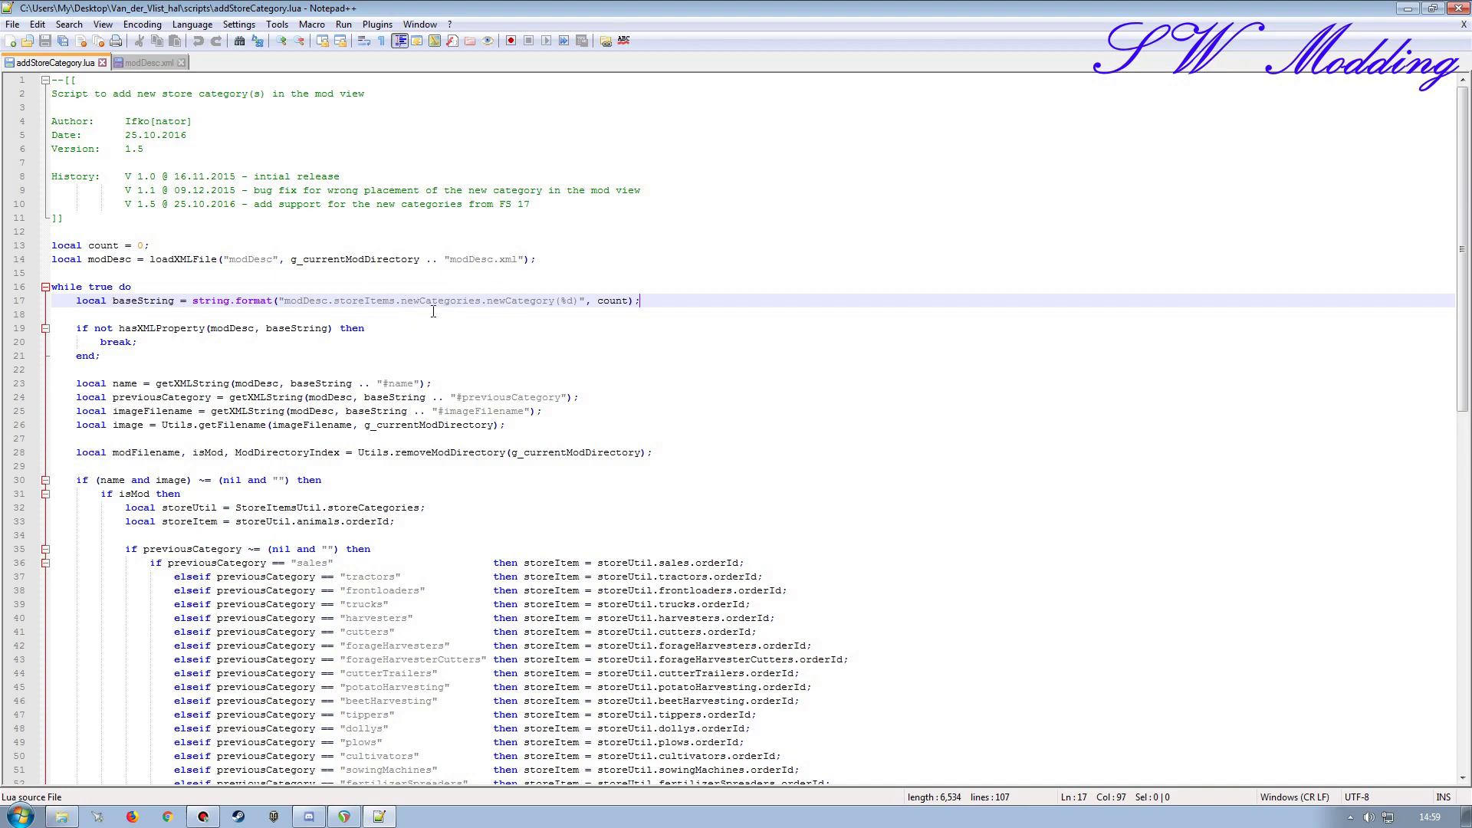
pyautogui.moveTo(433, 305); pyautogui.dragTo(456, 305)
pyautogui.moveTo(362, 300); pyautogui.dragTo(376, 299)
pyautogui.click(149, 62)
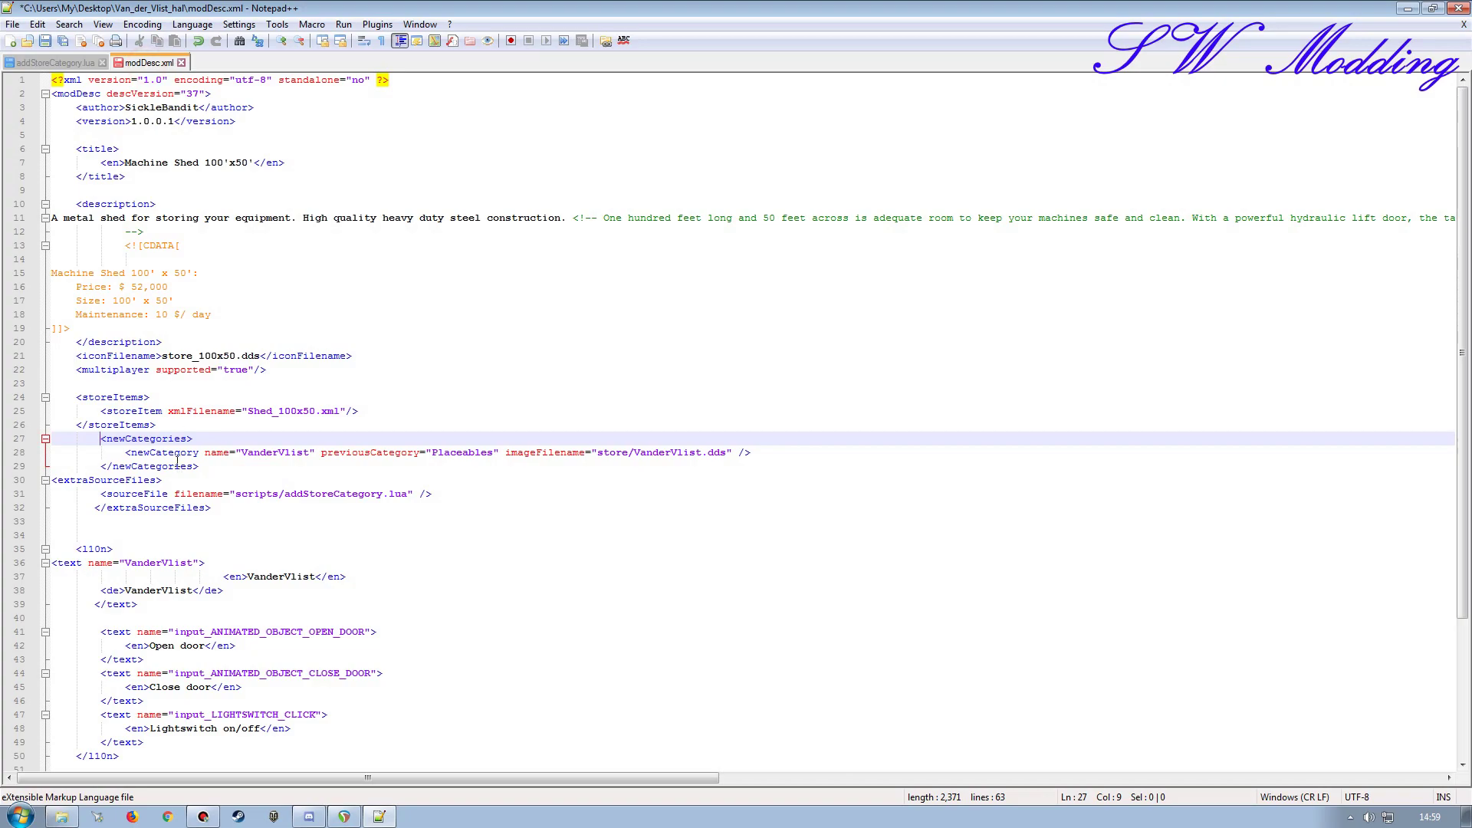
# Step: Move the newCategories block inside the storeItems section, below the Shed_100x50.xml storeItem entry
pyautogui.moveTo(19, 438); pyautogui.dragTo(18, 468)
pyautogui.hotkey('ctrl', 'c')
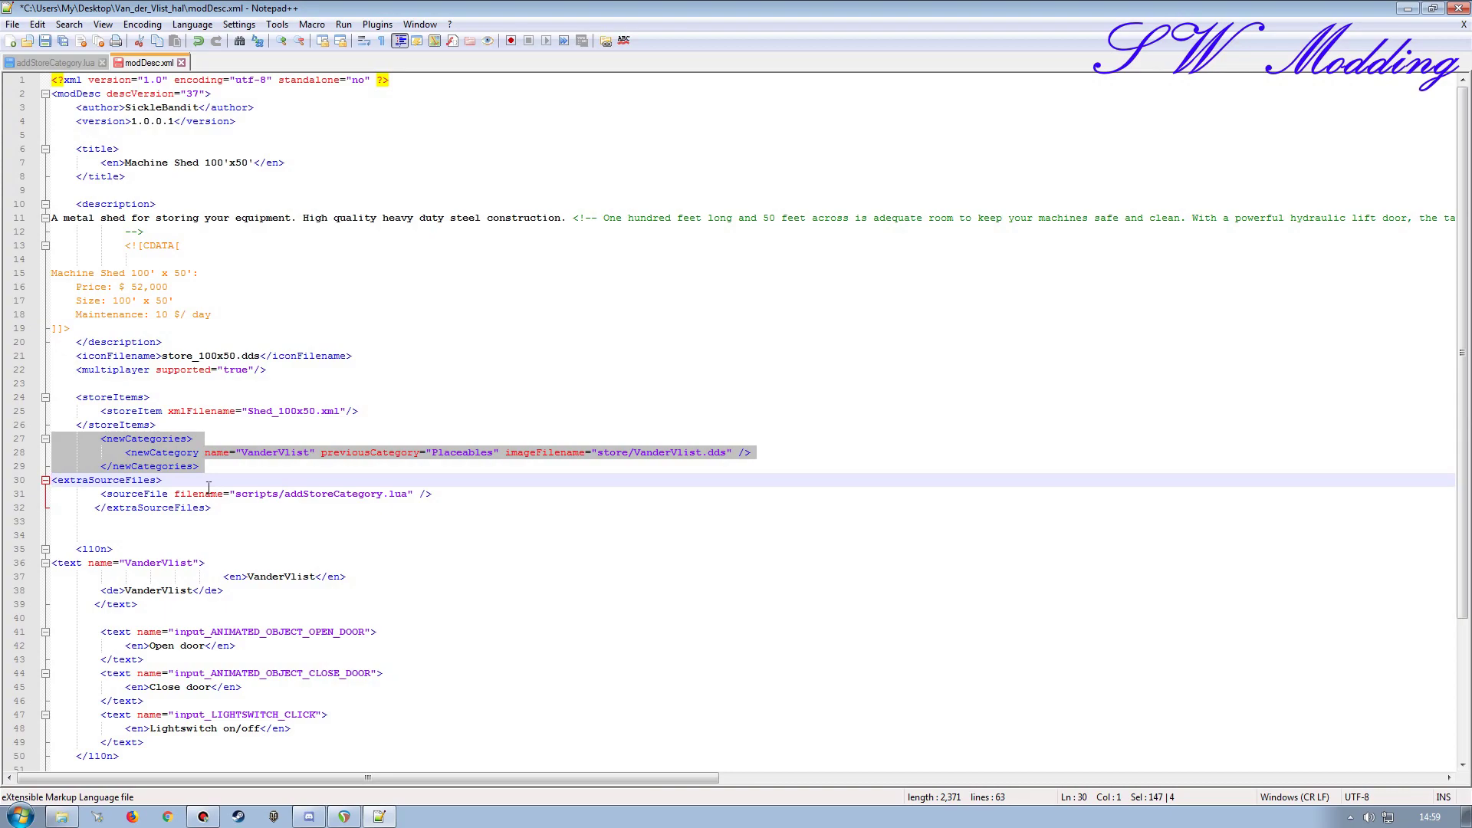
pyautogui.press('Delete')
pyautogui.click(384, 411)
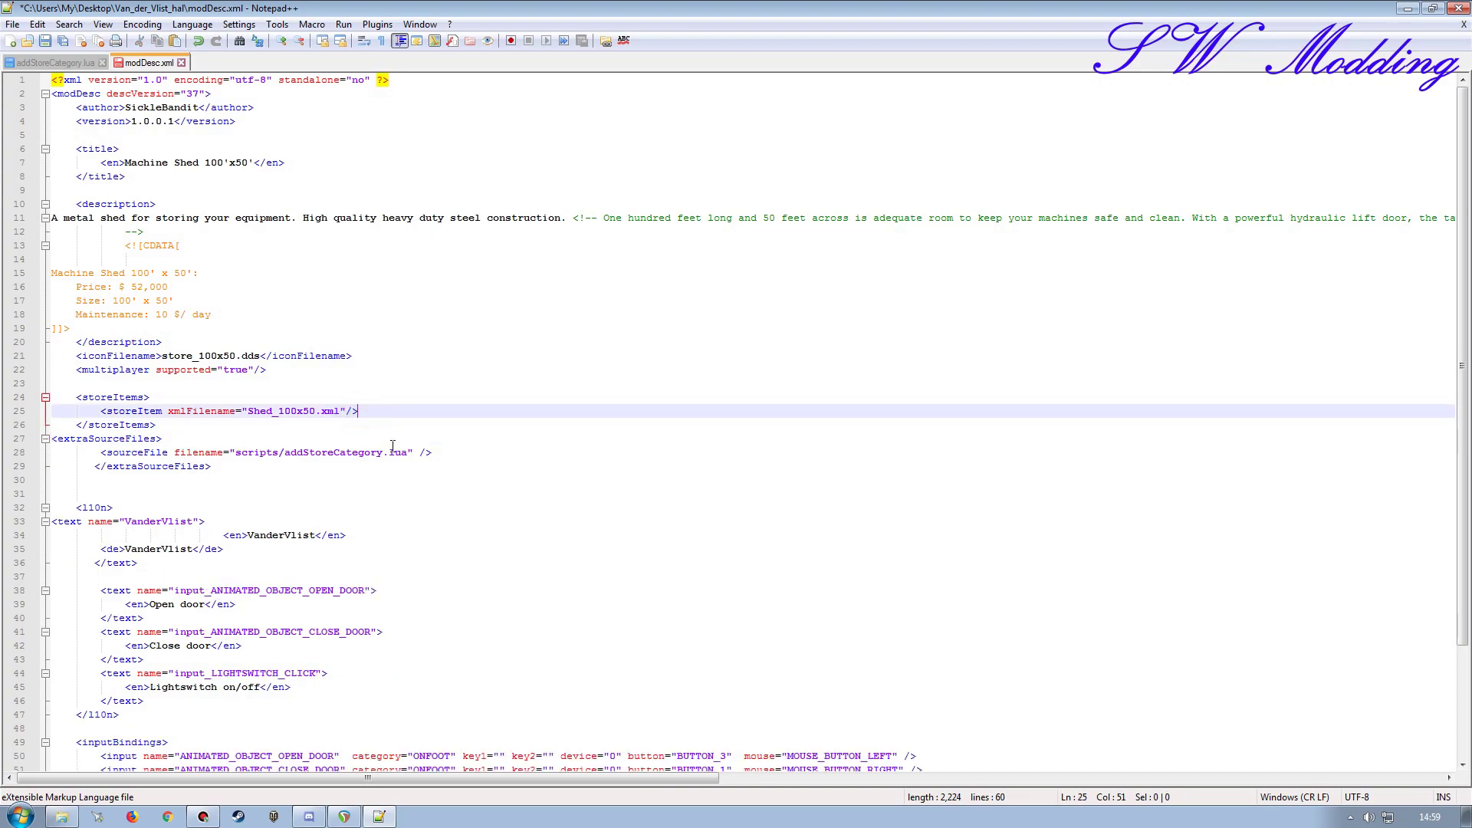
pyautogui.press('Return')
pyautogui.press('Return')
pyautogui.press('Return')
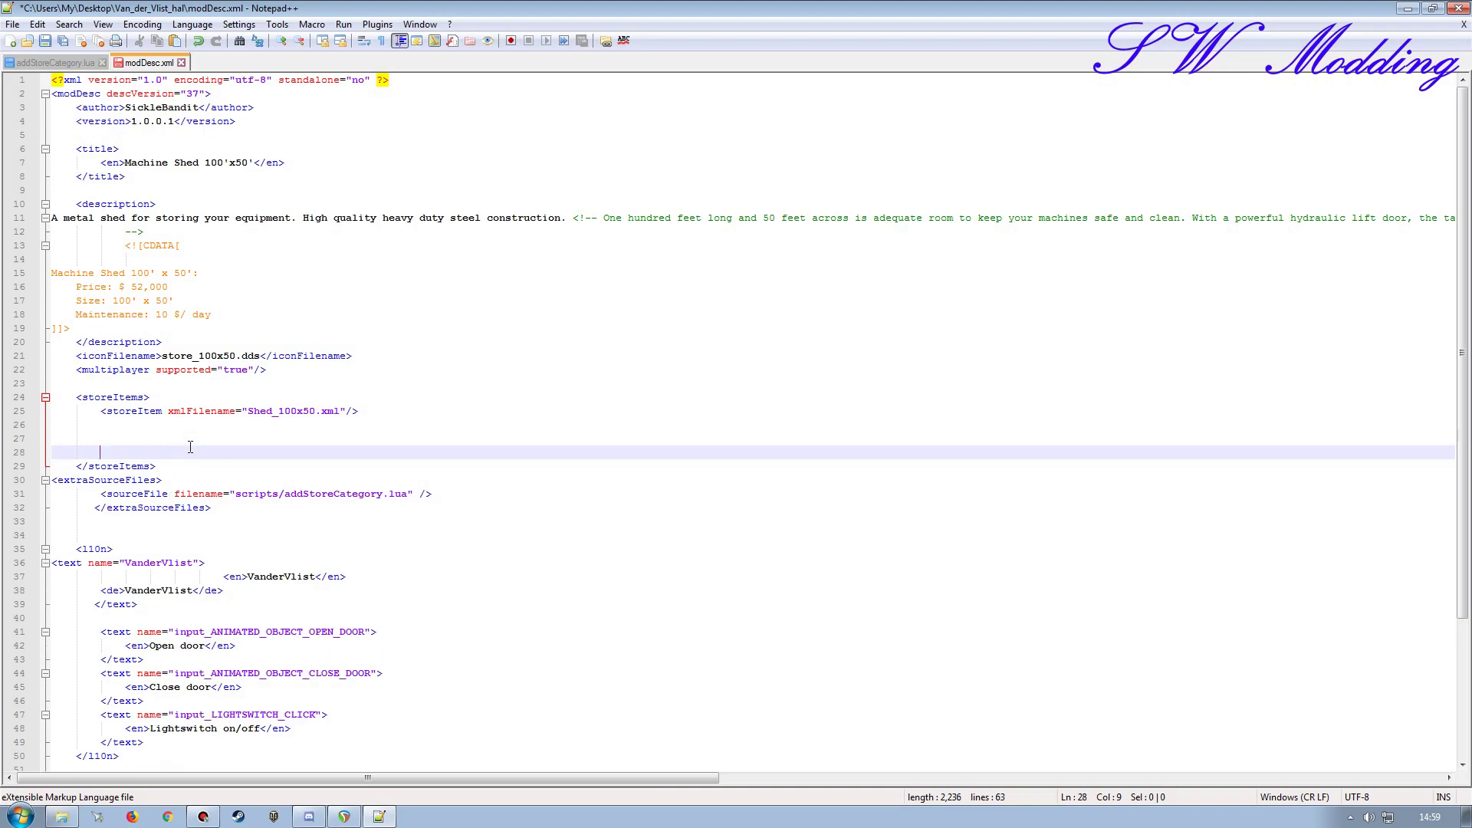
pyautogui.click(12, 457)
pyautogui.hotkey('ctrl', 'v')
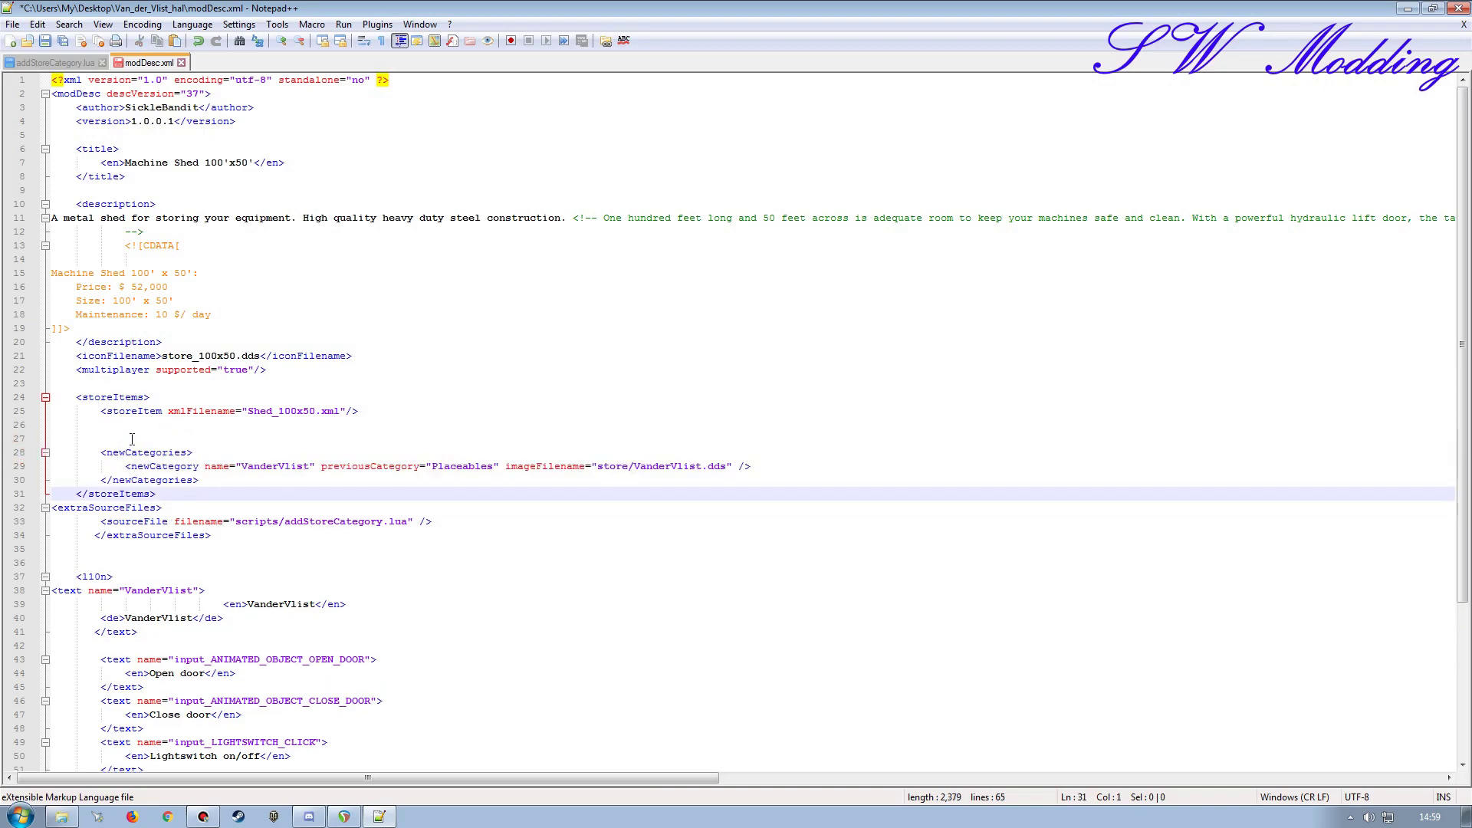
# Step: Compare the storeItems, newCategories and newCategory nesting in modDesc.xml with the path in addStoreCategory.lua
pyautogui.click(74, 62)
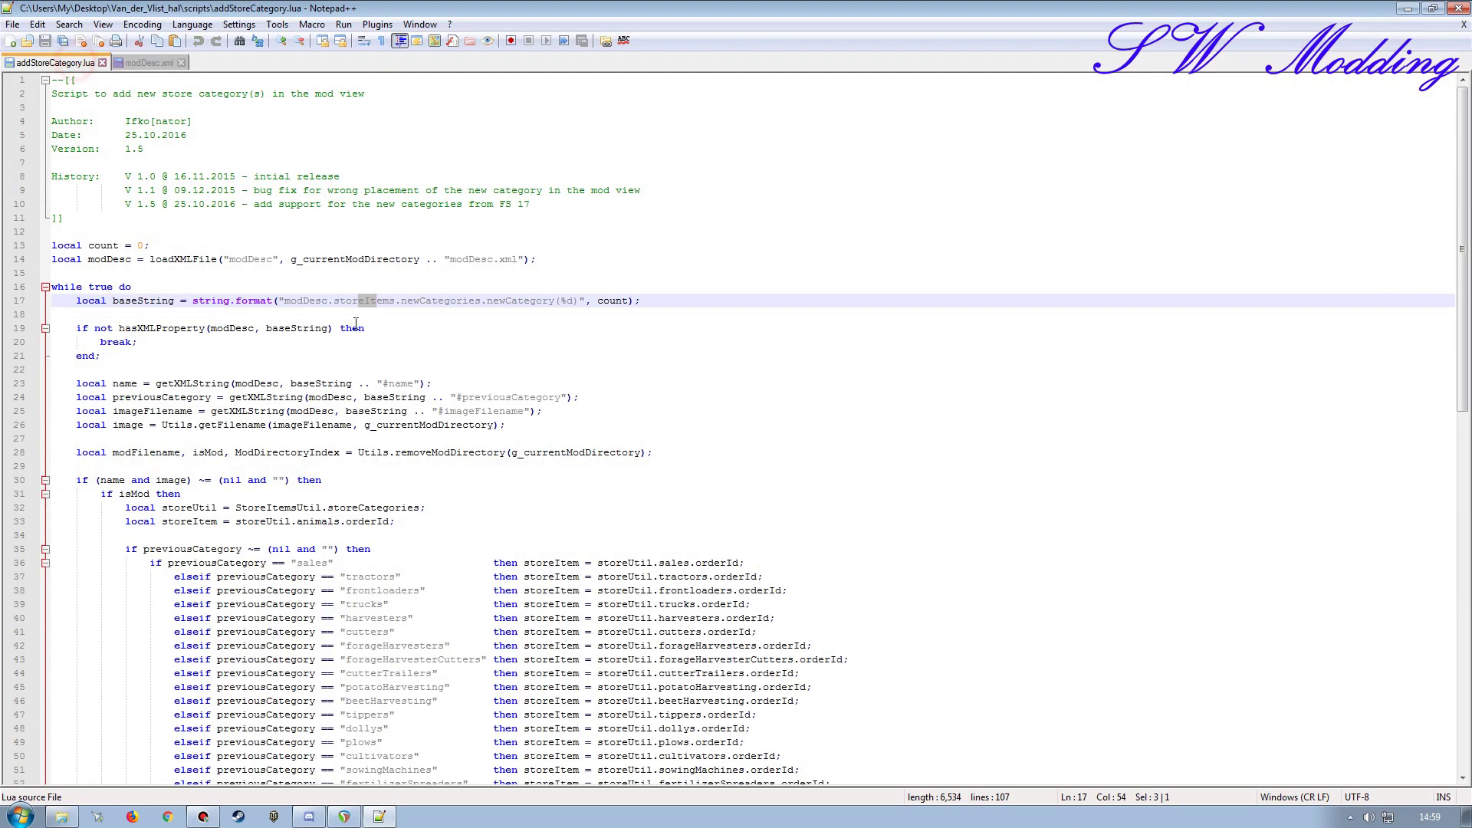
pyautogui.moveTo(343, 301); pyautogui.dragTo(536, 300)
pyautogui.click(144, 63)
pyautogui.moveTo(90, 394); pyautogui.dragTo(145, 393)
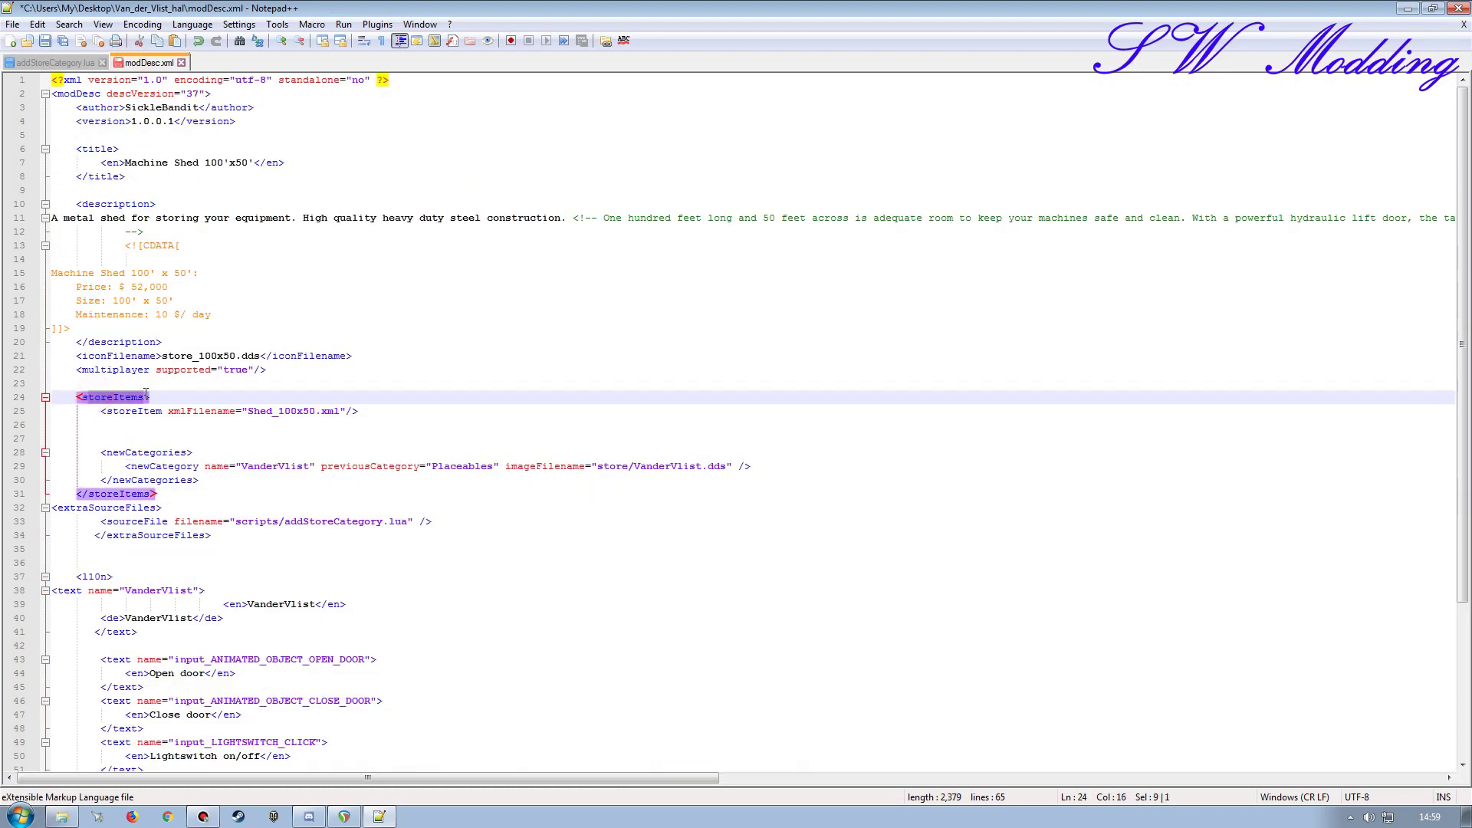
pyautogui.click(127, 458)
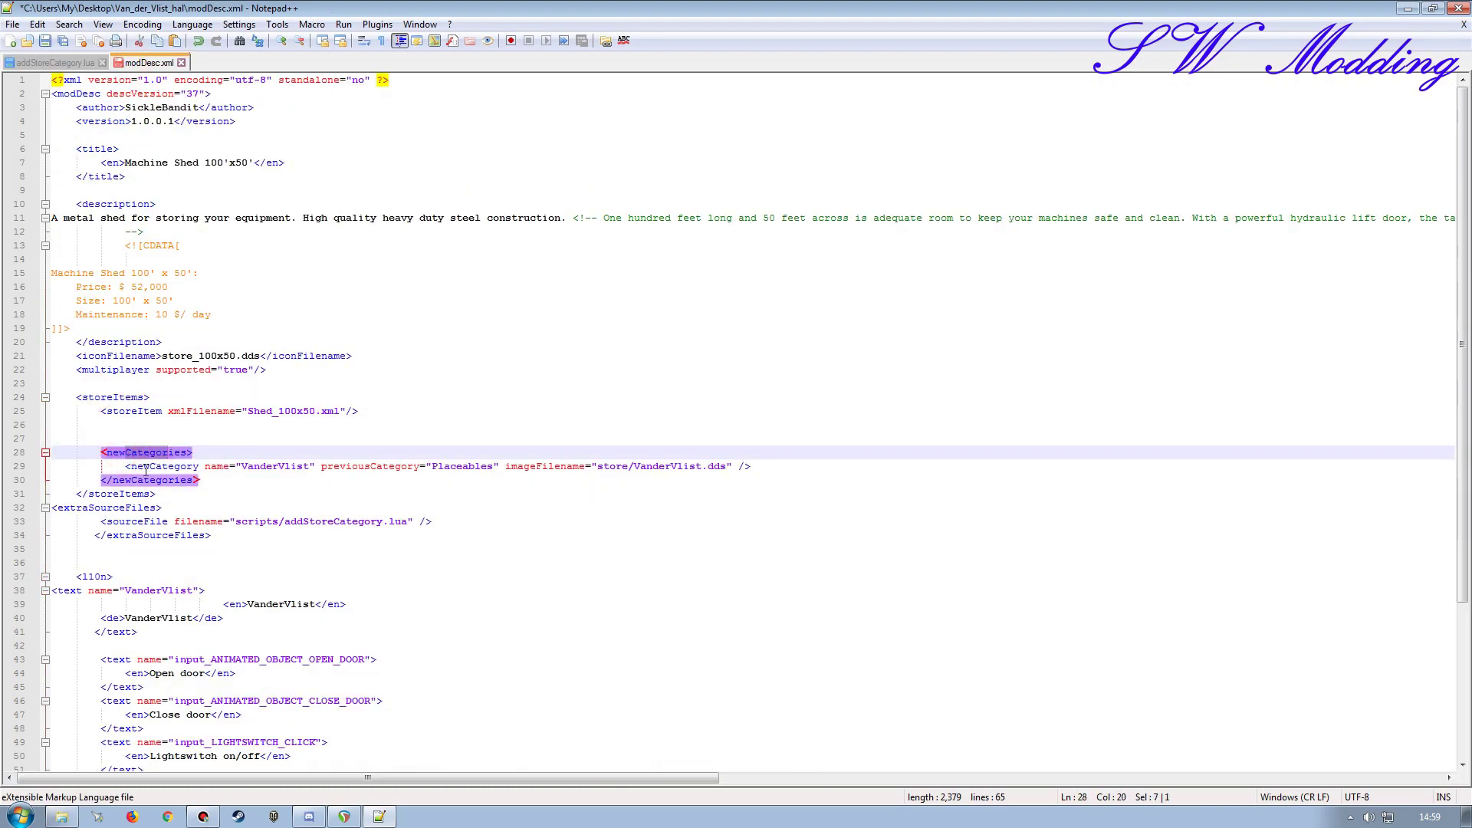
pyautogui.moveTo(145, 466); pyautogui.dragTo(174, 466)
# Step: Tidy the blank lines around the storeItems section and align the extraSourceFiles tags with its indentation
pyautogui.click(156, 494)
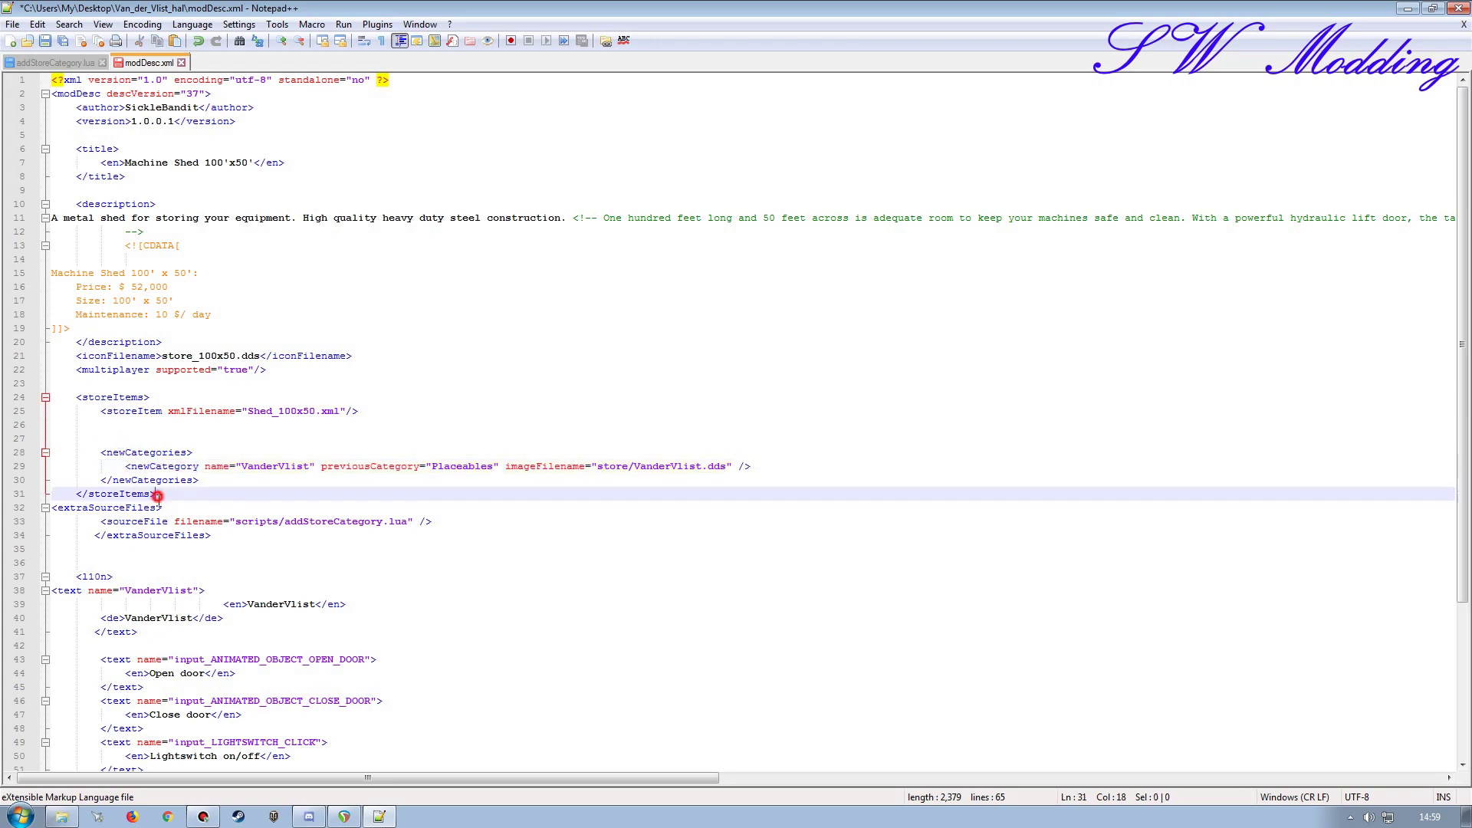
pyautogui.press('Down')
pyautogui.click(155, 494)
pyautogui.press('Return')
pyautogui.click(53, 522)
pyautogui.press('Tab')
pyautogui.click(96, 549)
pyautogui.press('BackSpace')
pyautogui.press('BackSpace')
pyautogui.press('BackSpace')
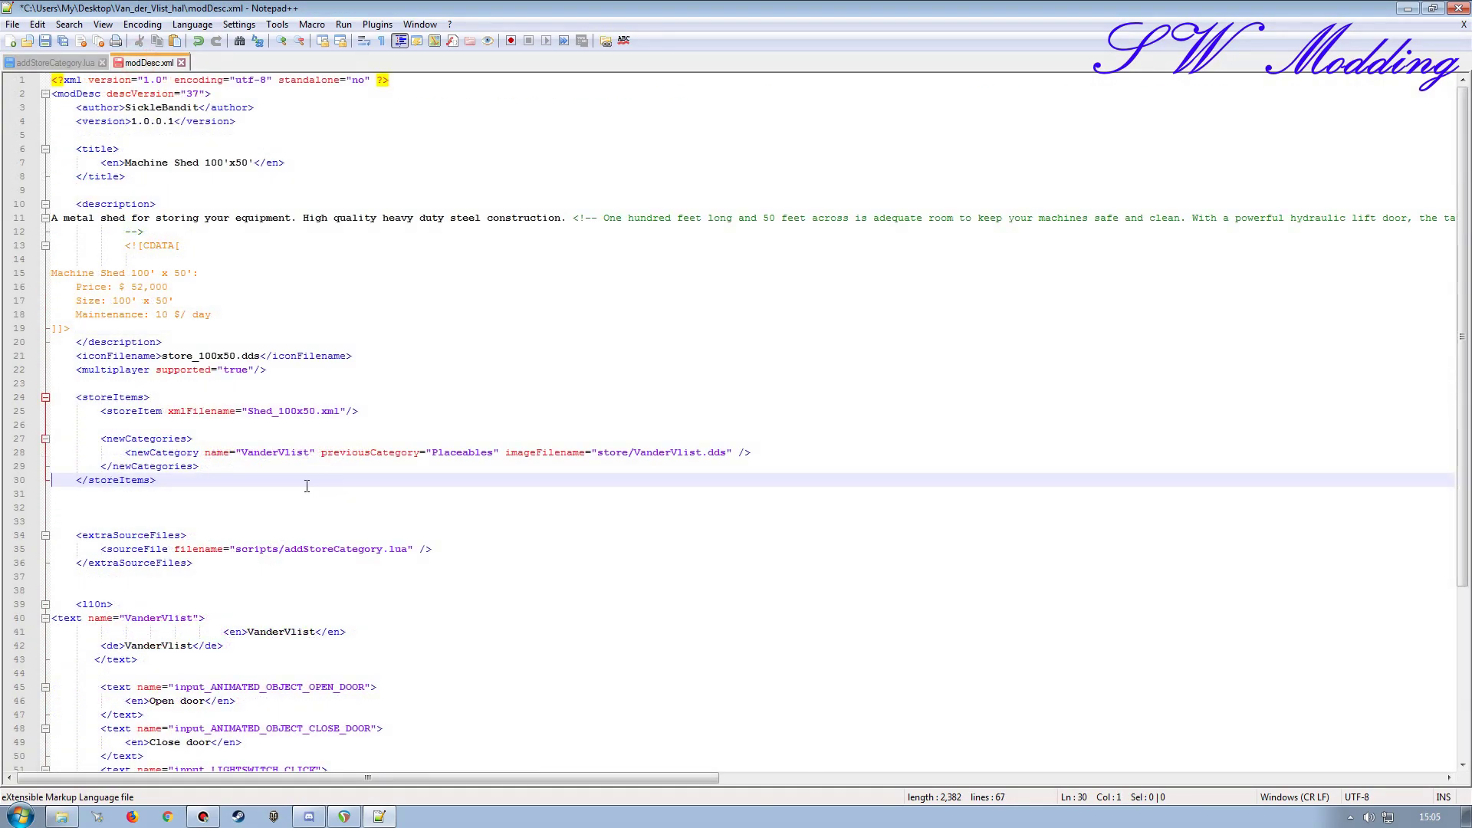
# Step: Compare the previousCategory value in modDesc.xml with the category names listed in addStoreCategory.lua
pyautogui.moveTo(346, 452); pyautogui.dragTo(407, 453)
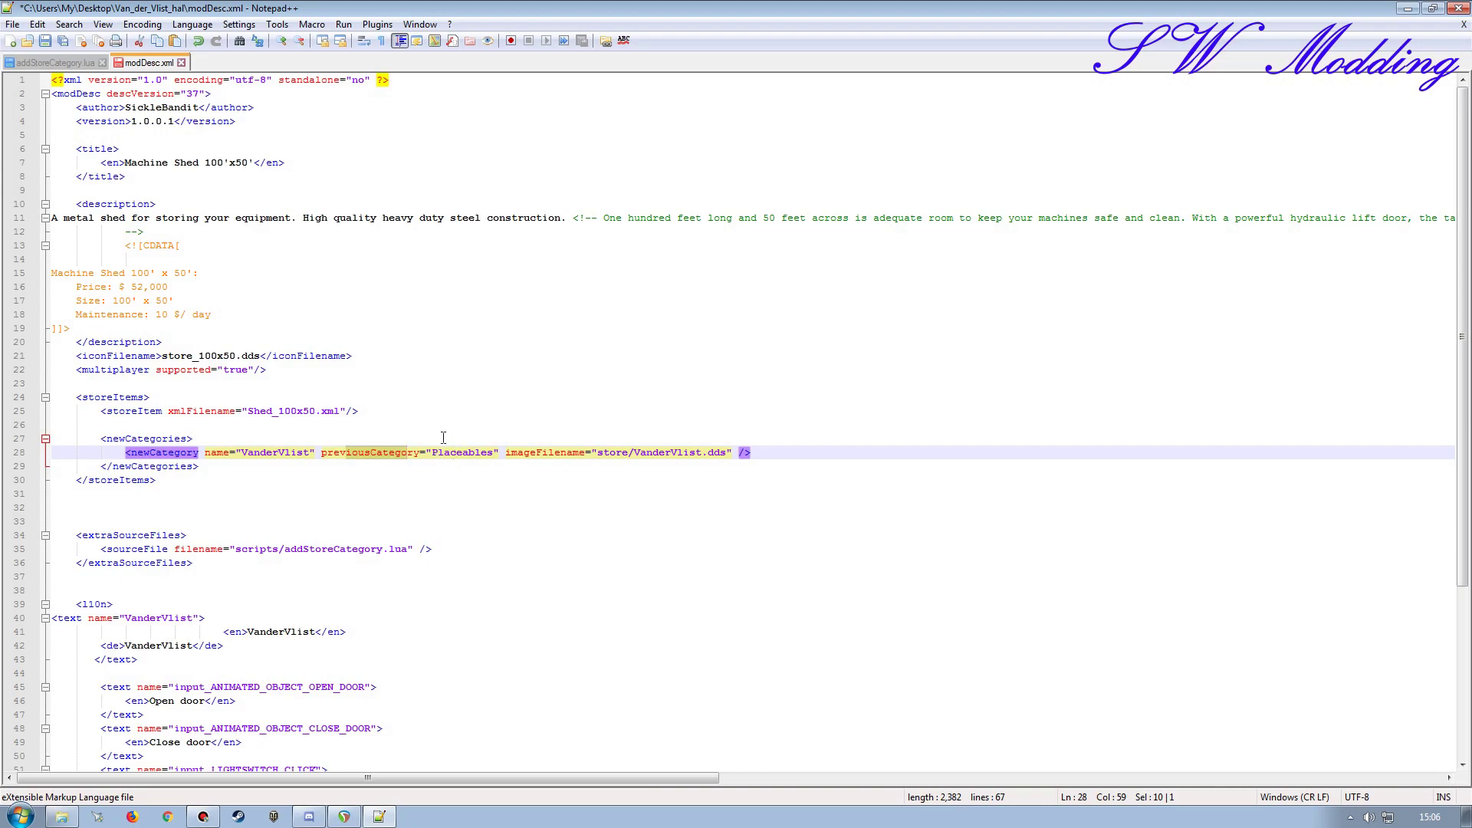
pyautogui.moveTo(432, 453); pyautogui.dragTo(483, 452)
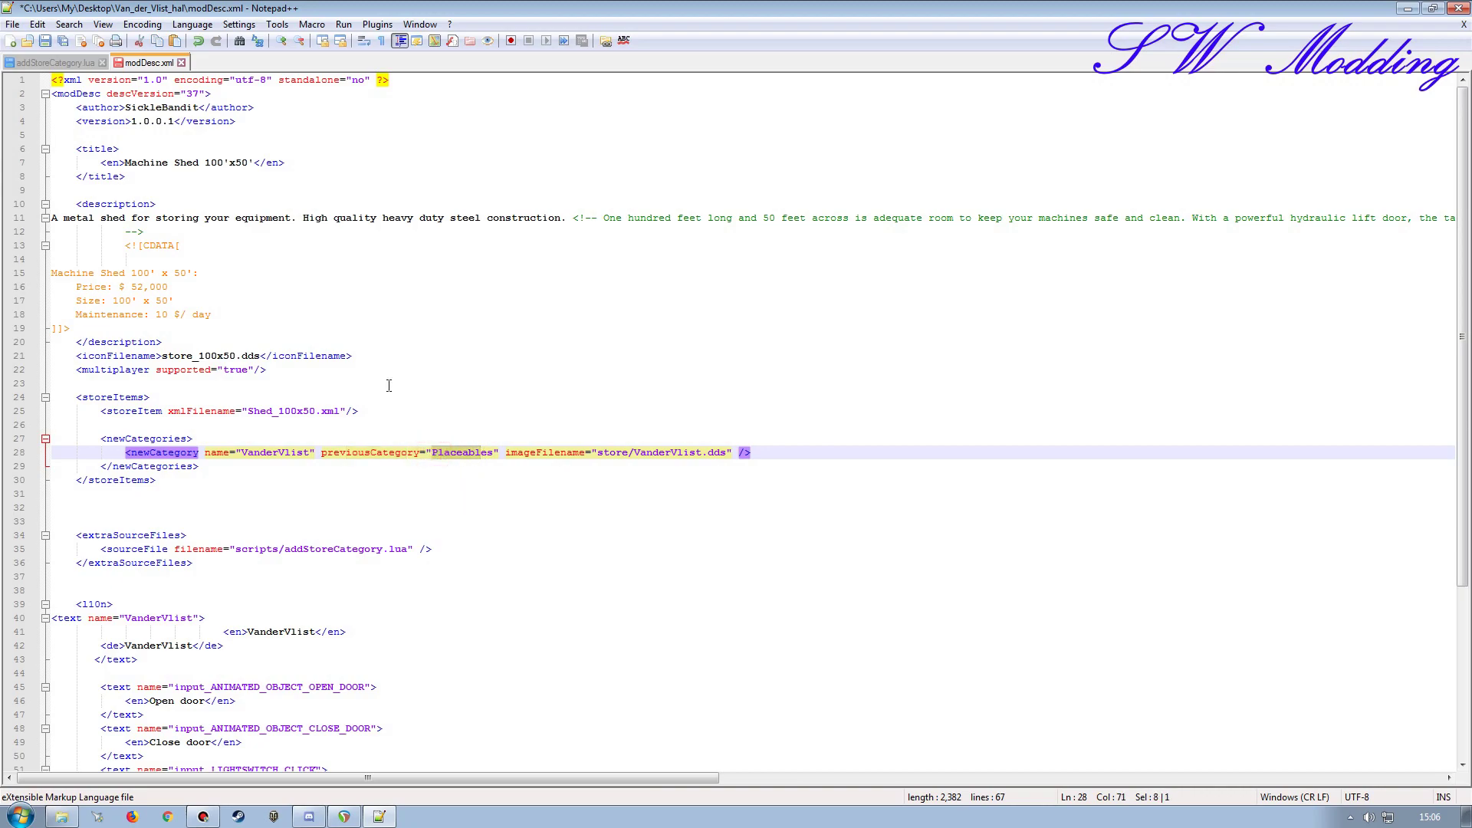
pyautogui.click(65, 62)
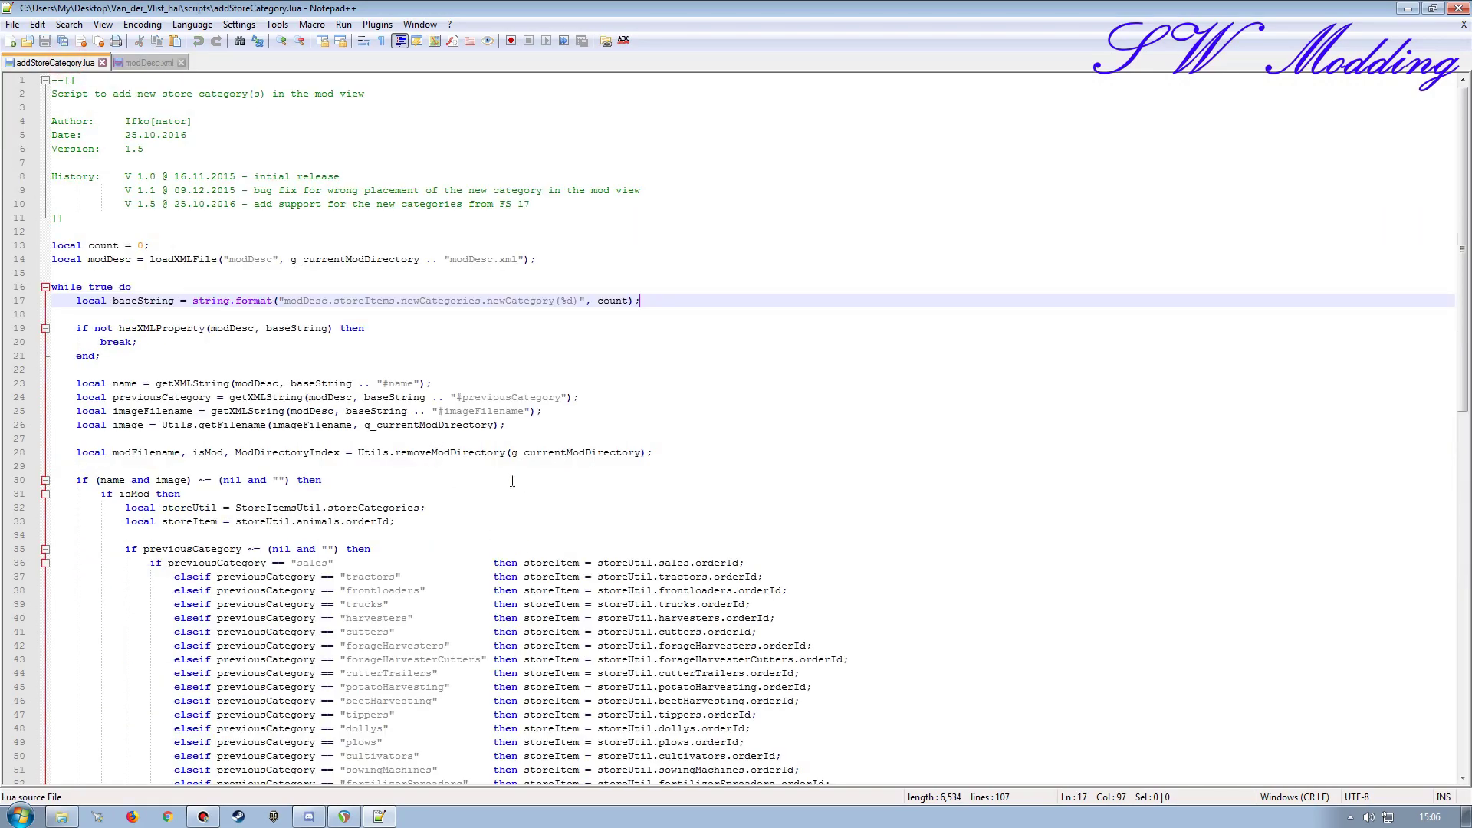
pyautogui.scroll(-8, 512, 481)
pyautogui.moveTo(248, 245); pyautogui.dragTo(261, 687)
pyautogui.click(796, 235)
pyautogui.scroll(-5, 326, 594)
pyautogui.click(371, 564)
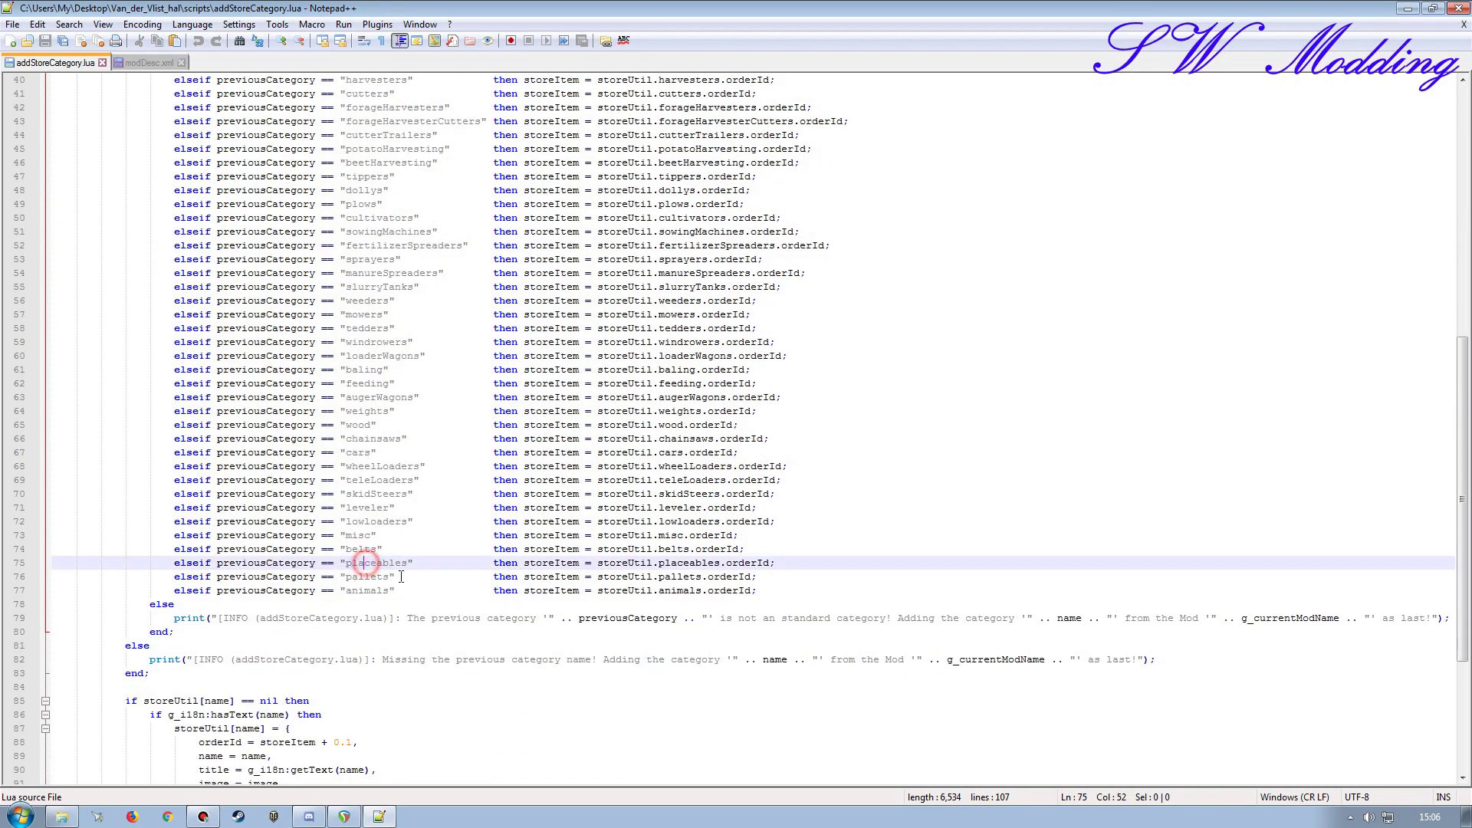
pyautogui.click(142, 62)
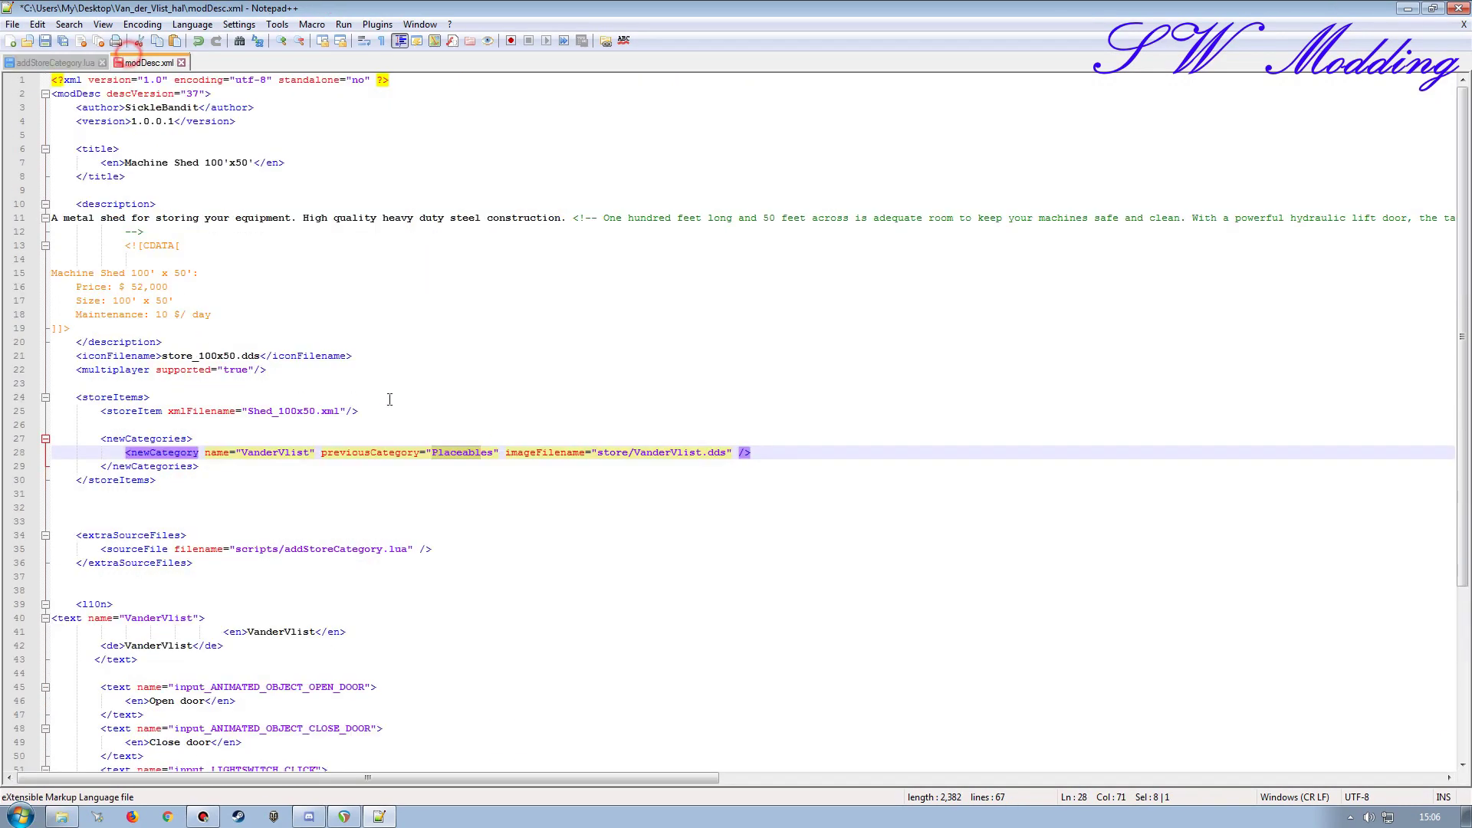
pyautogui.click(775, 450)
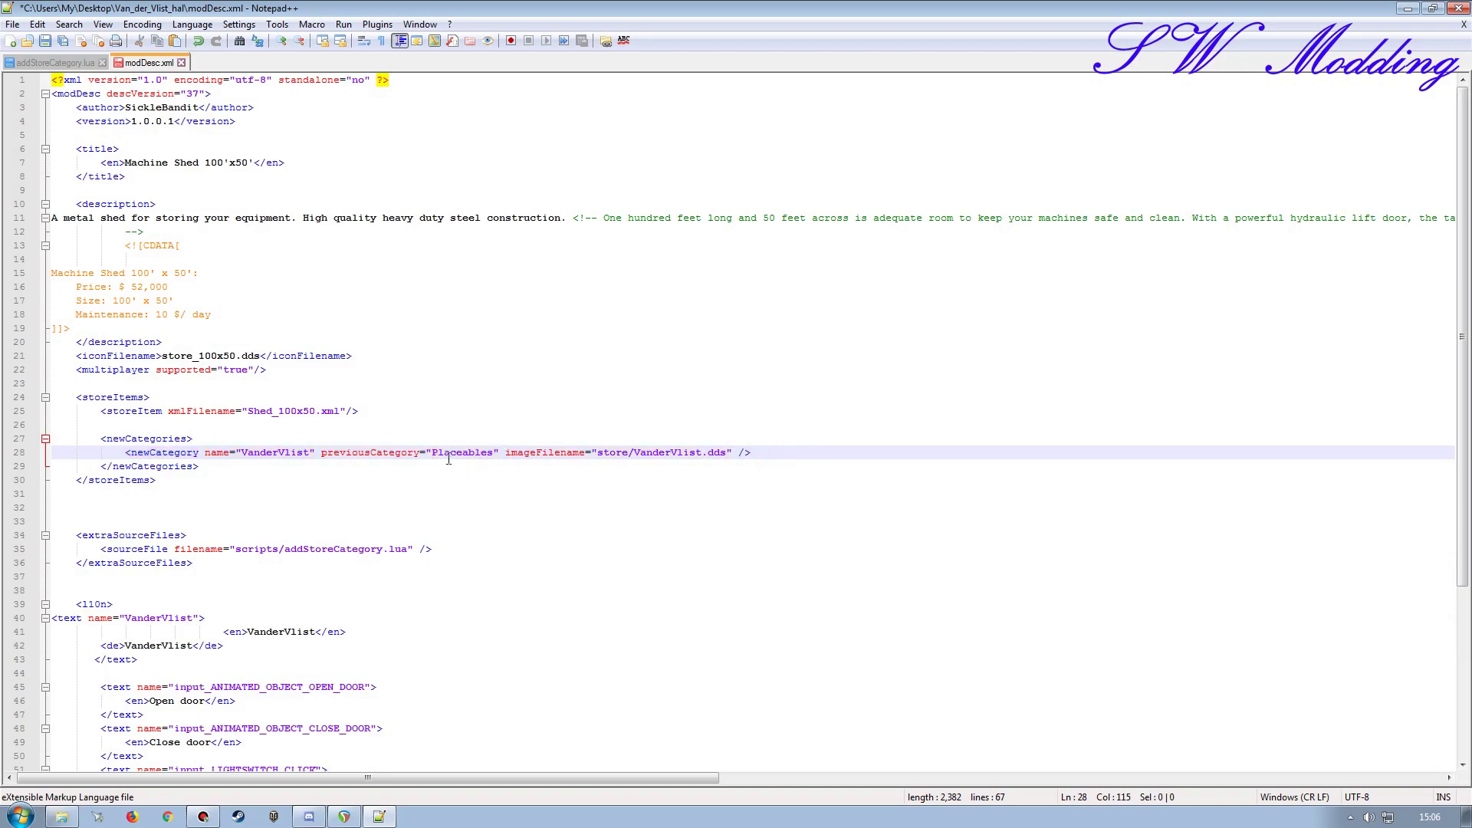
# Step: Copy the category name placeables from addStoreCategory.lua and replace the previousCategory value in modDesc.xml with it
pyautogui.click(52, 62)
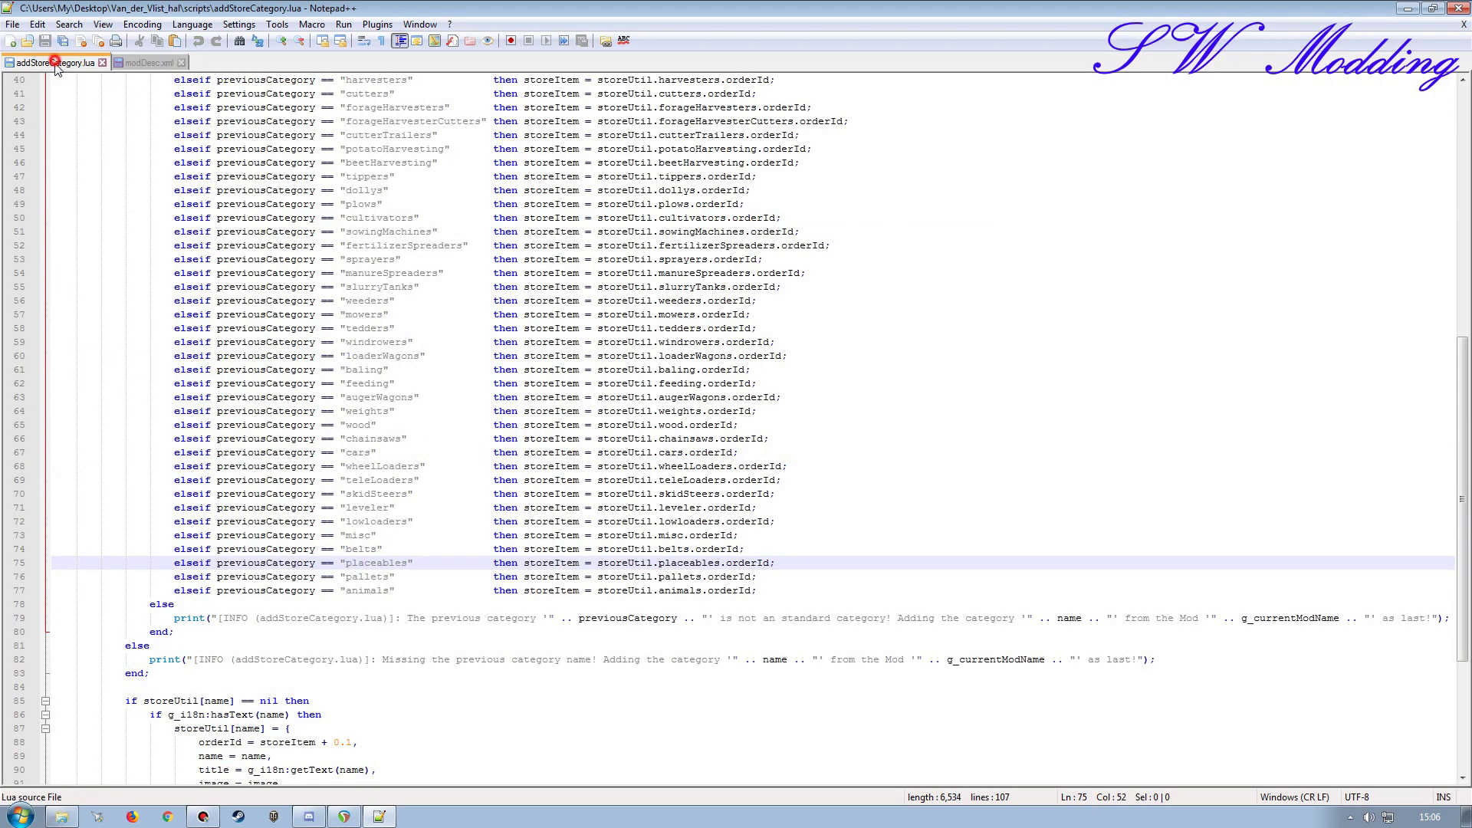
pyautogui.doubleClick(360, 564)
pyautogui.hotkey('ctrl', 'c')
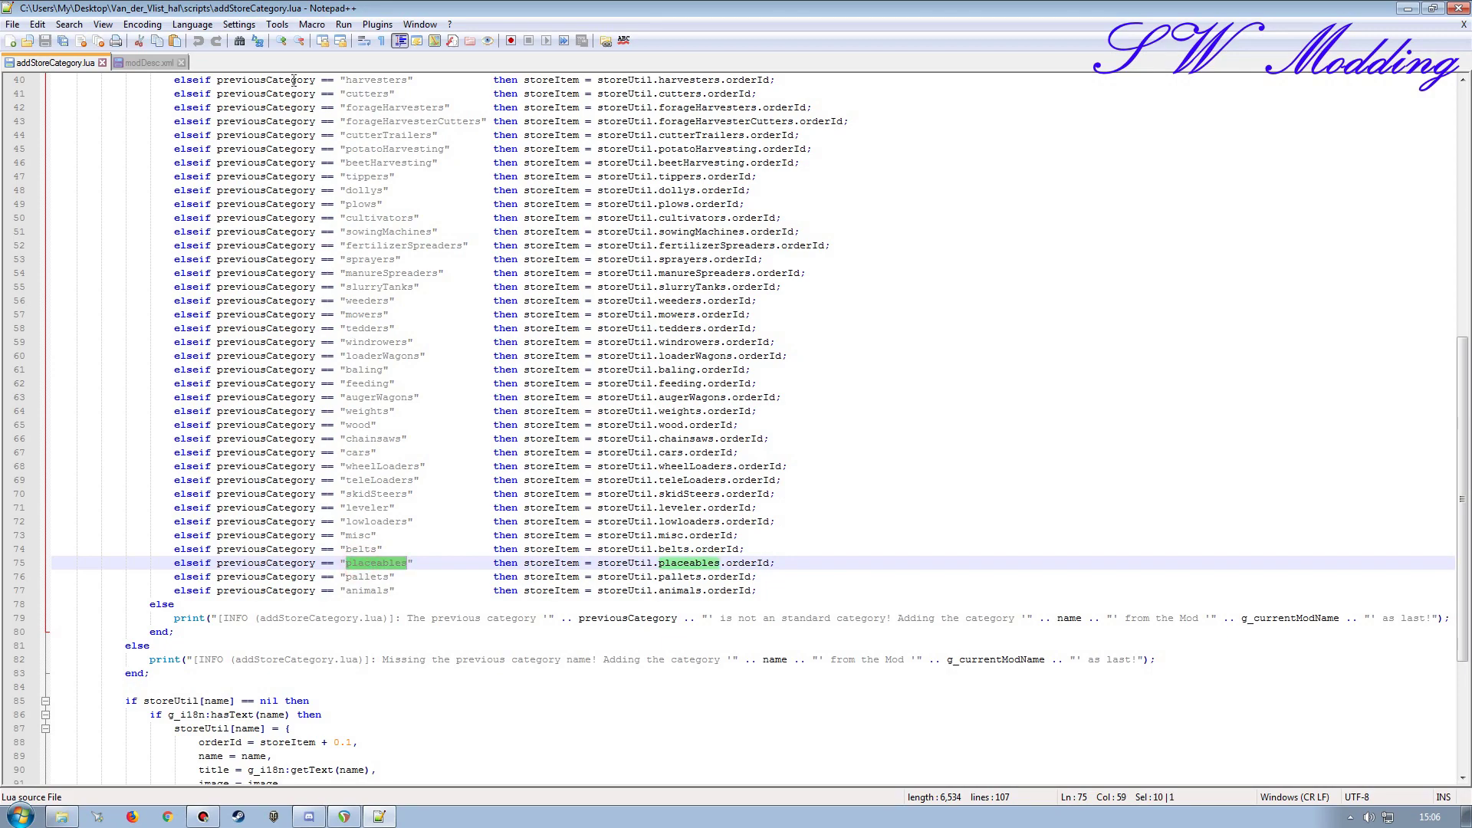
pyautogui.click(148, 62)
pyautogui.doubleClick(464, 453)
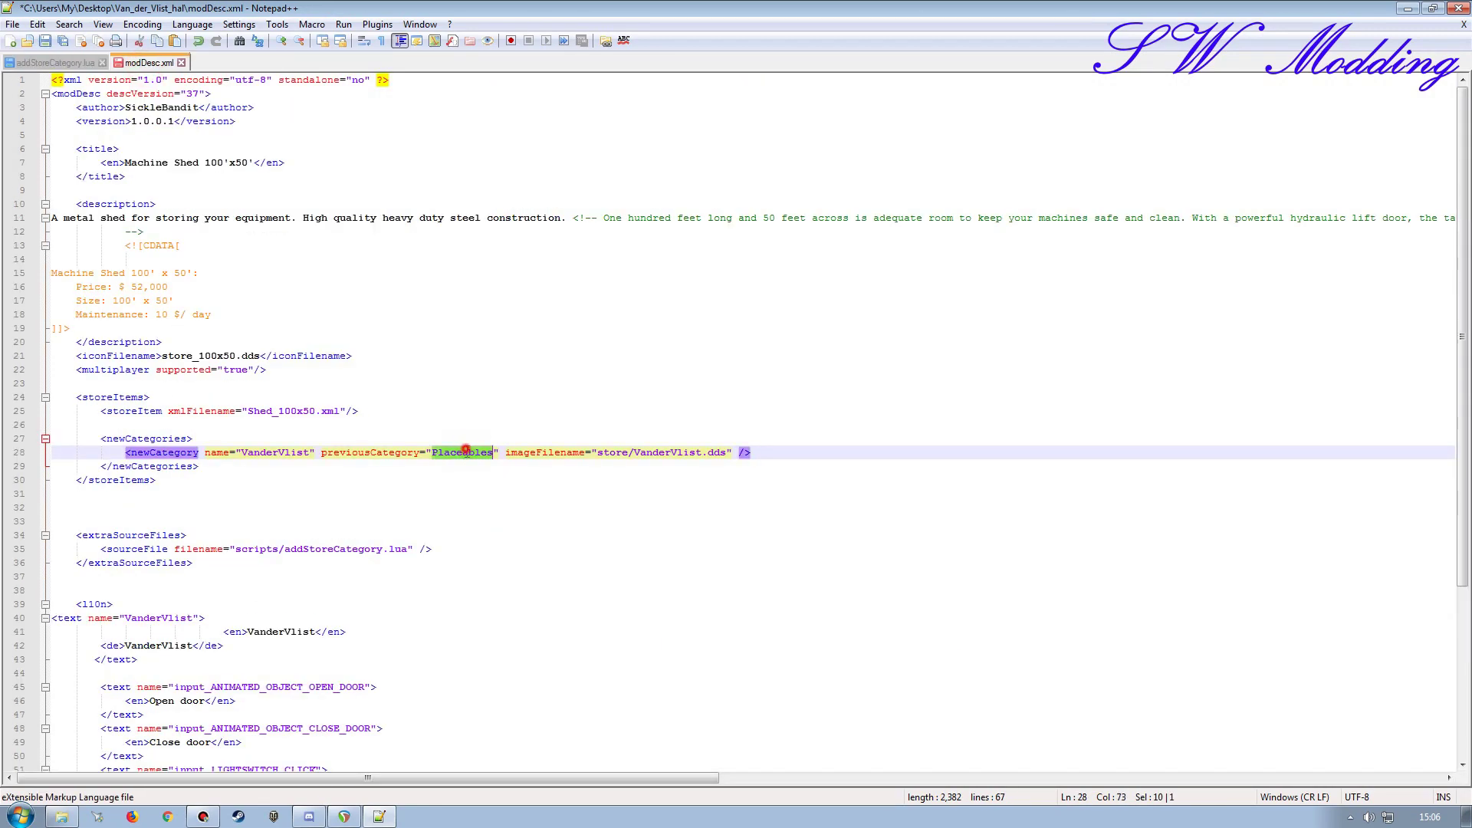
pyautogui.hotkey('ctrl', 'v')
# Step: Recheck the script's category names, then close modDesc.xml and addStoreCategory.lua
pyautogui.click(75, 56)
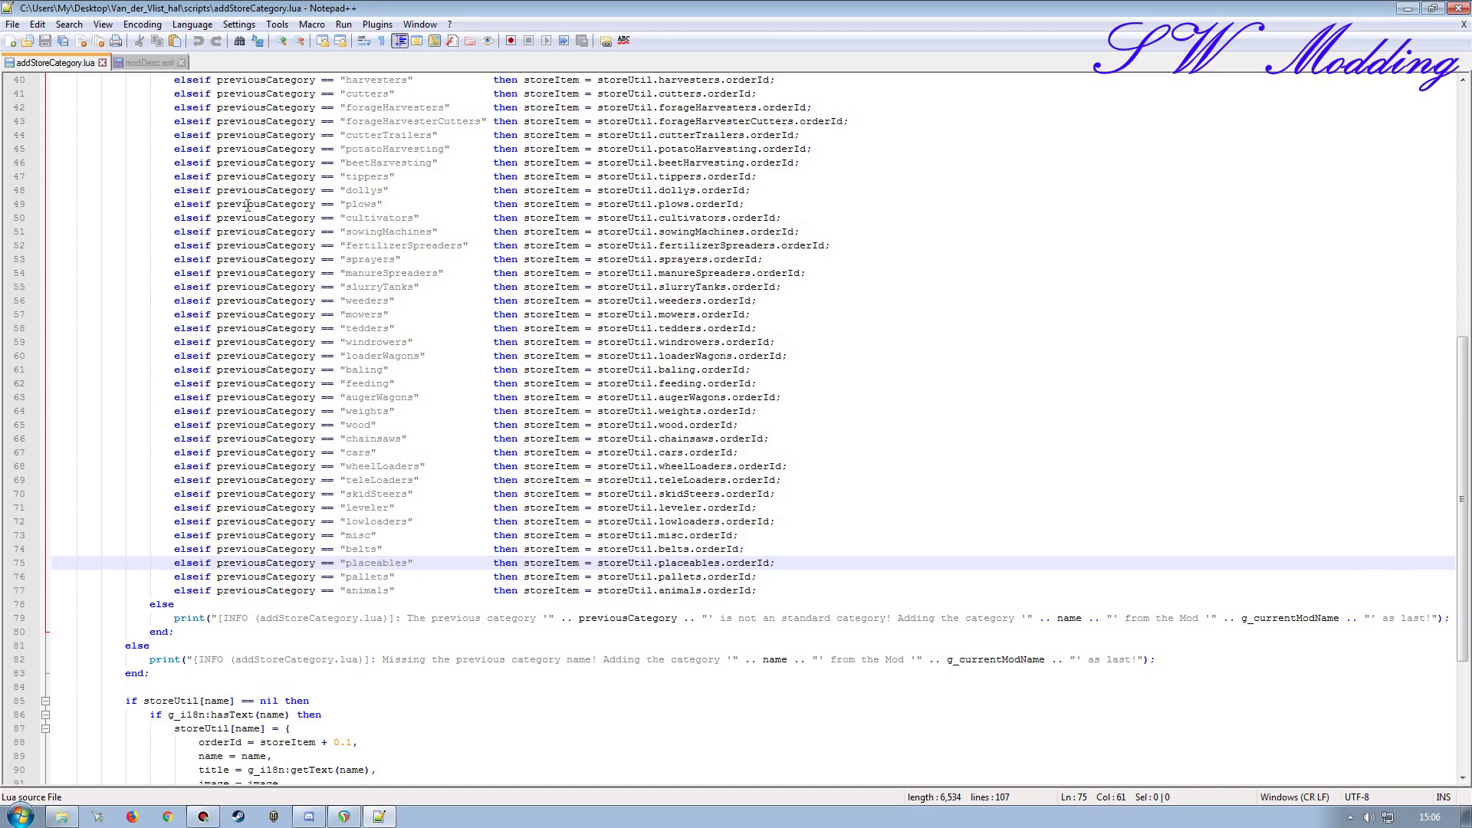
pyautogui.click(148, 62)
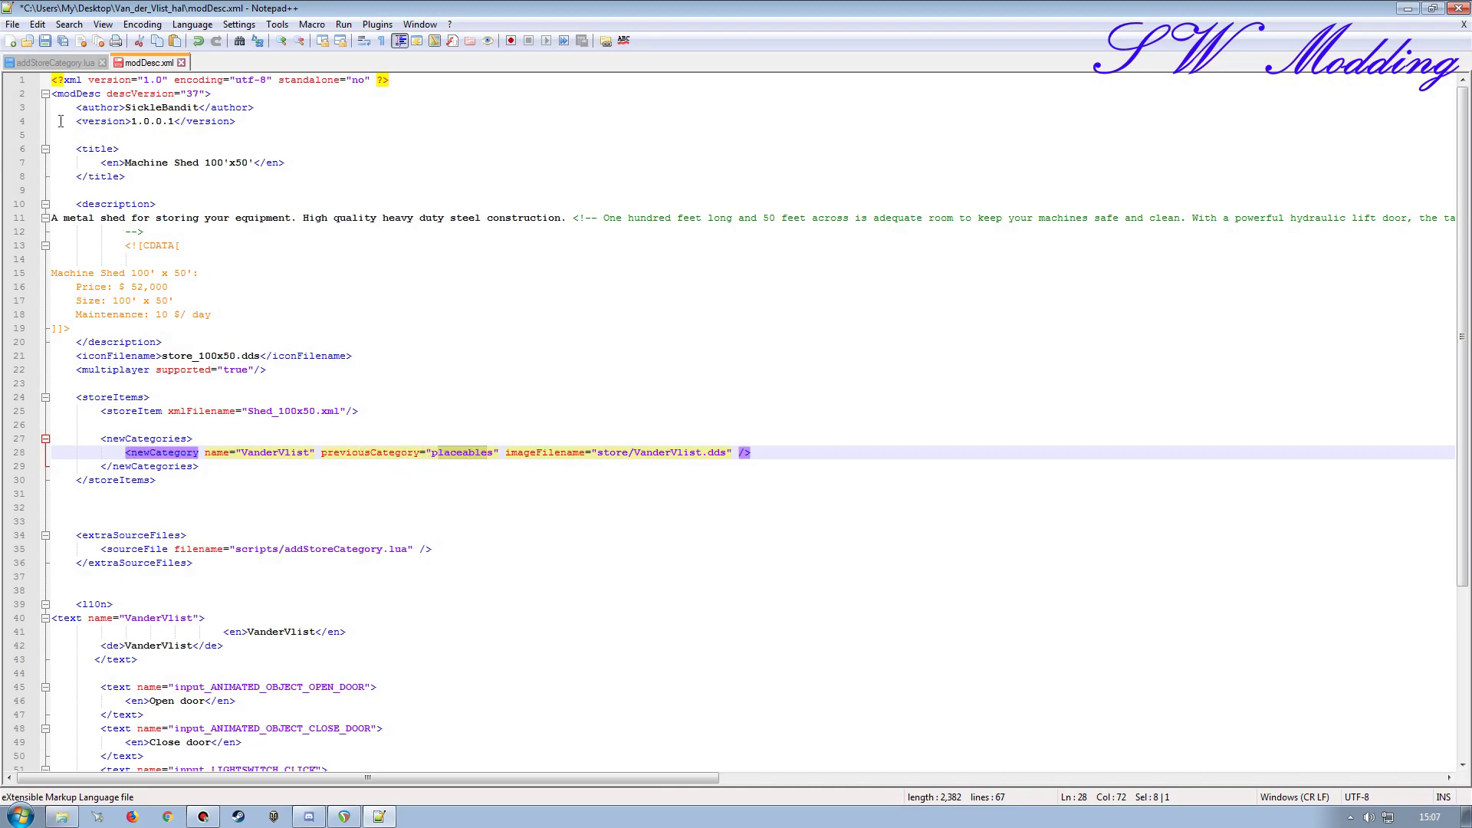
pyautogui.click(181, 63)
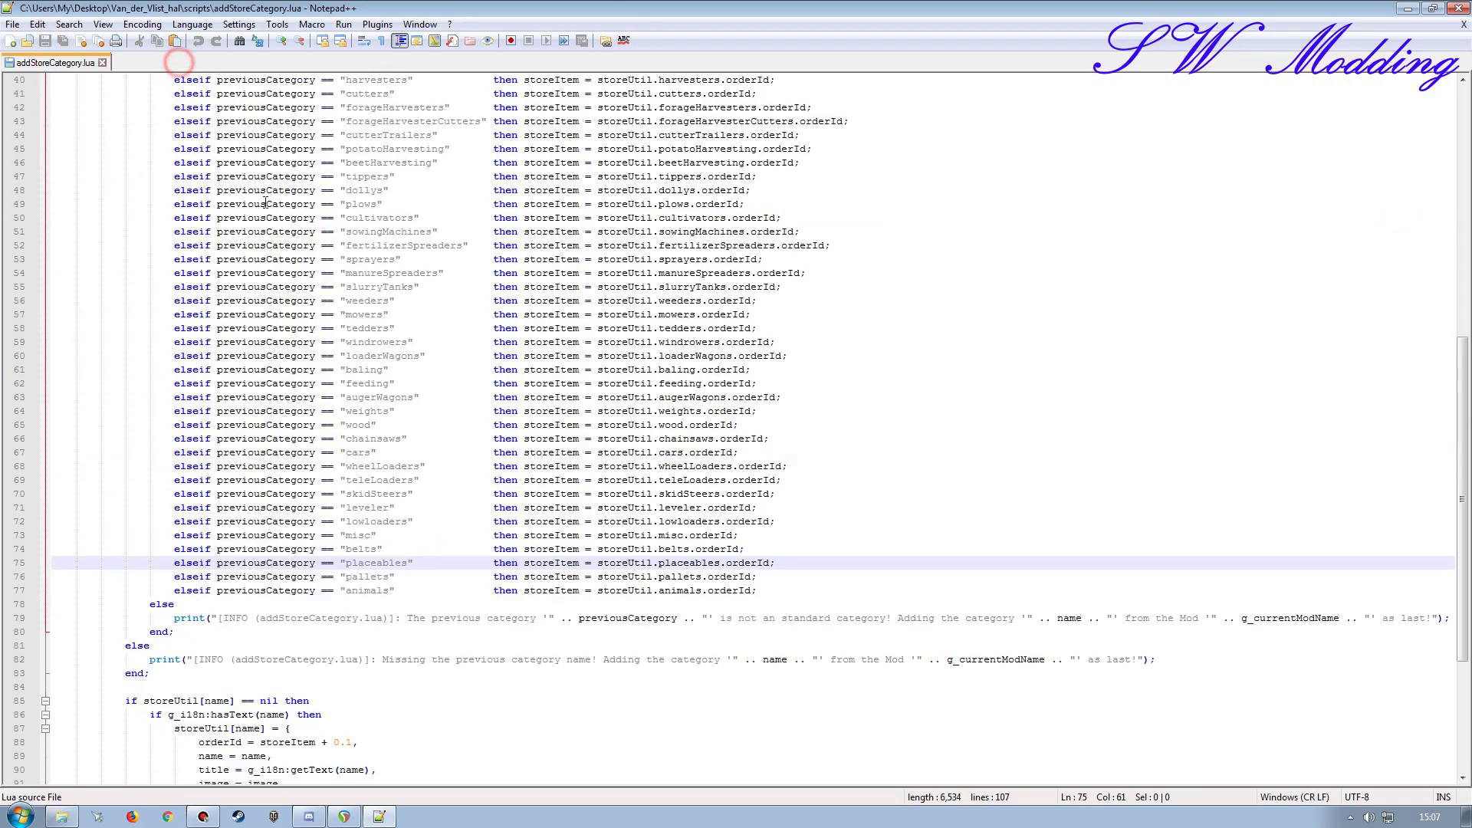
pyautogui.click(1457, 9)
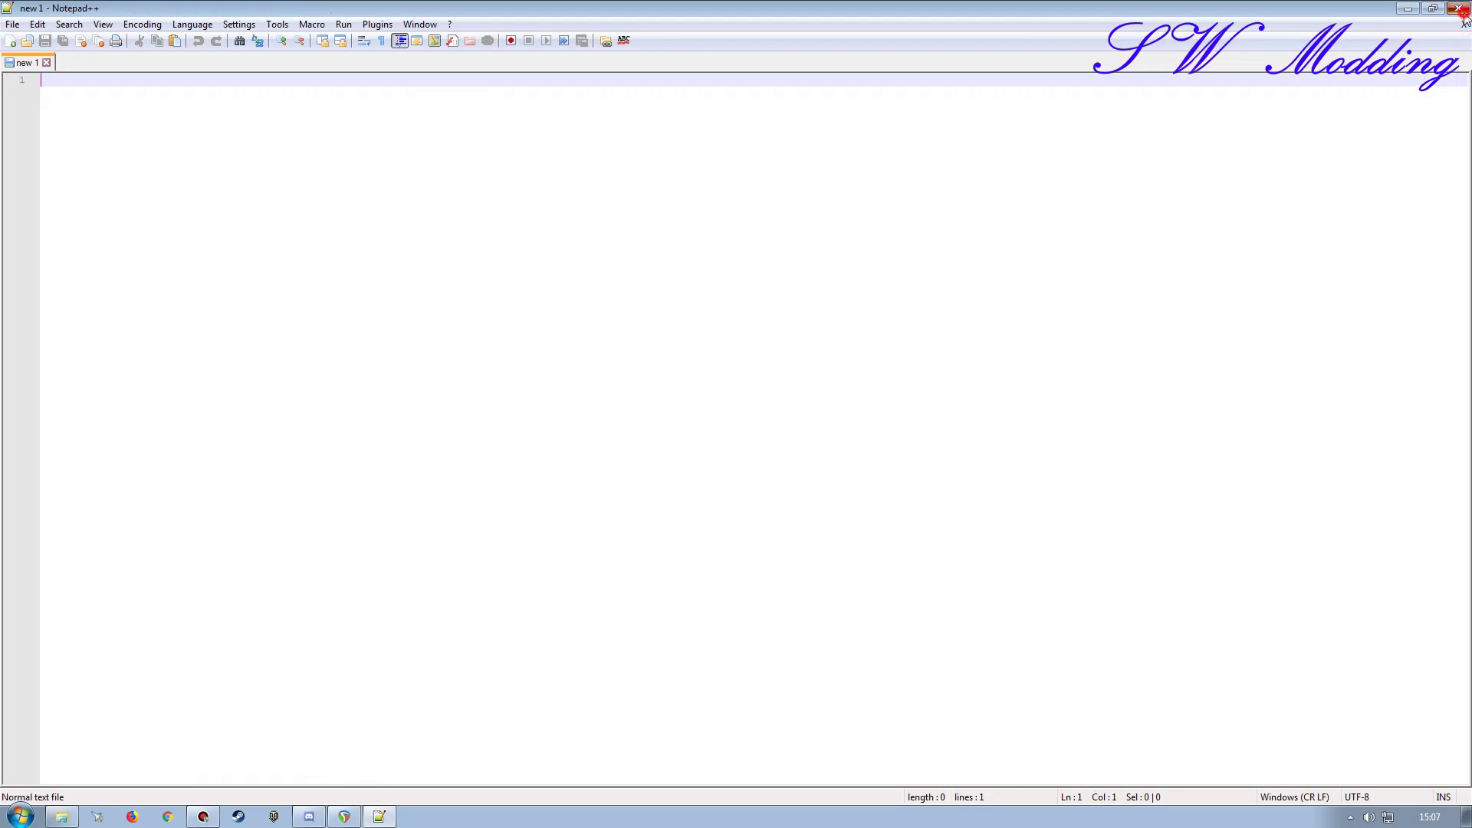
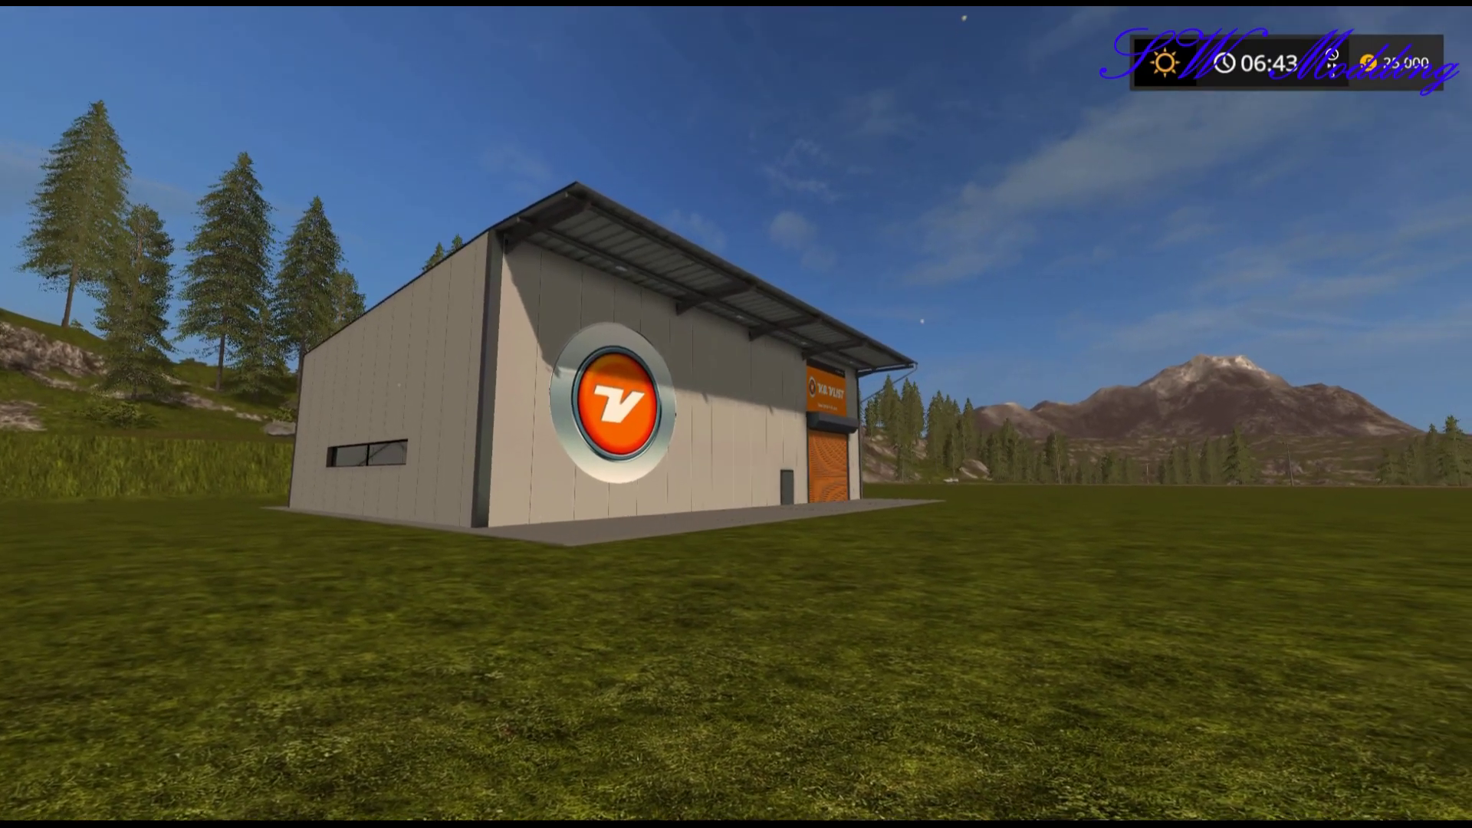
# Step: In Farming Simulator 17, open the shop and display the VanderVlist category
pyautogui.press('p')
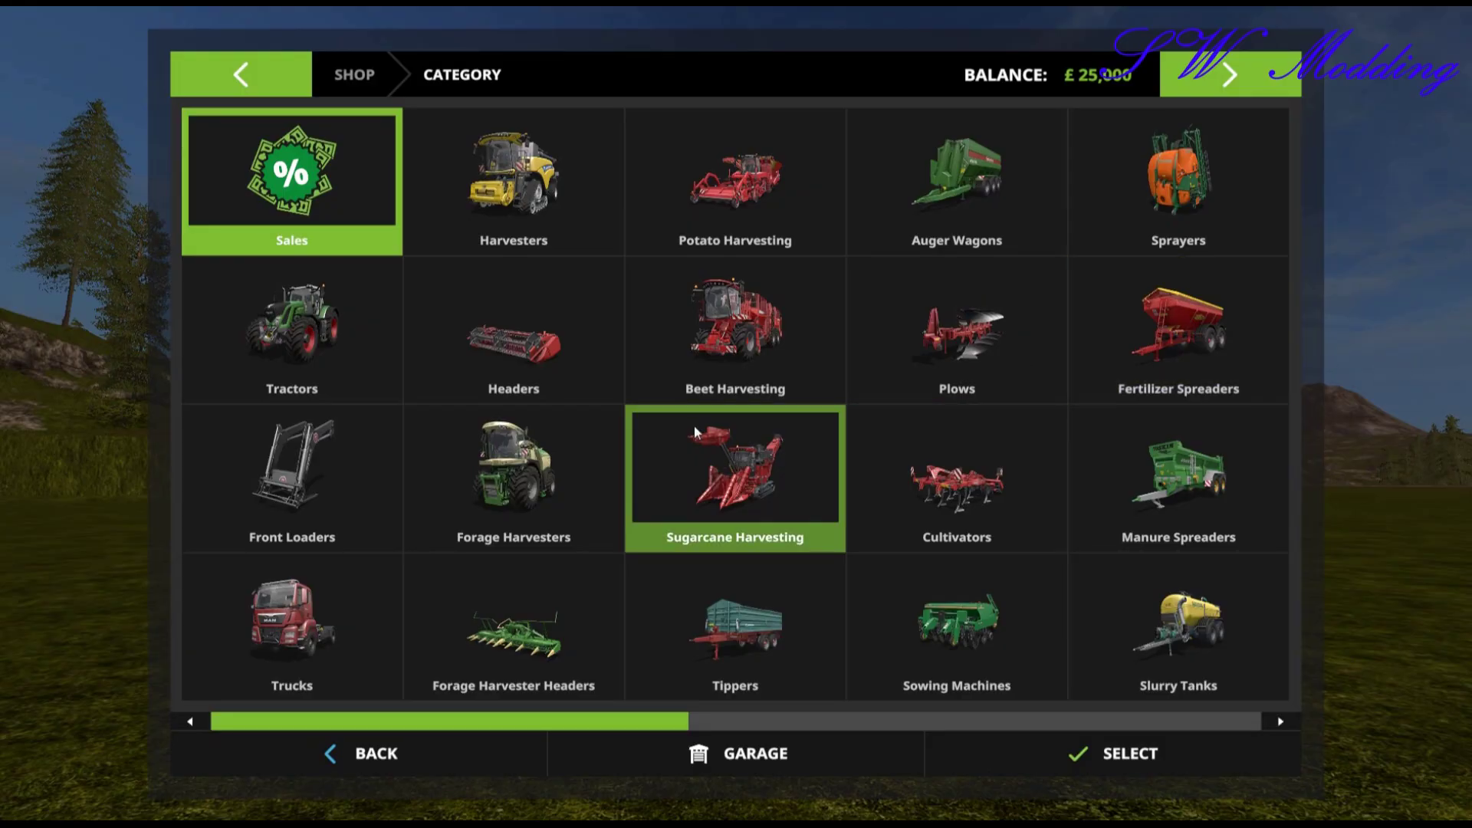
pyautogui.scroll(-1, 721, 443)
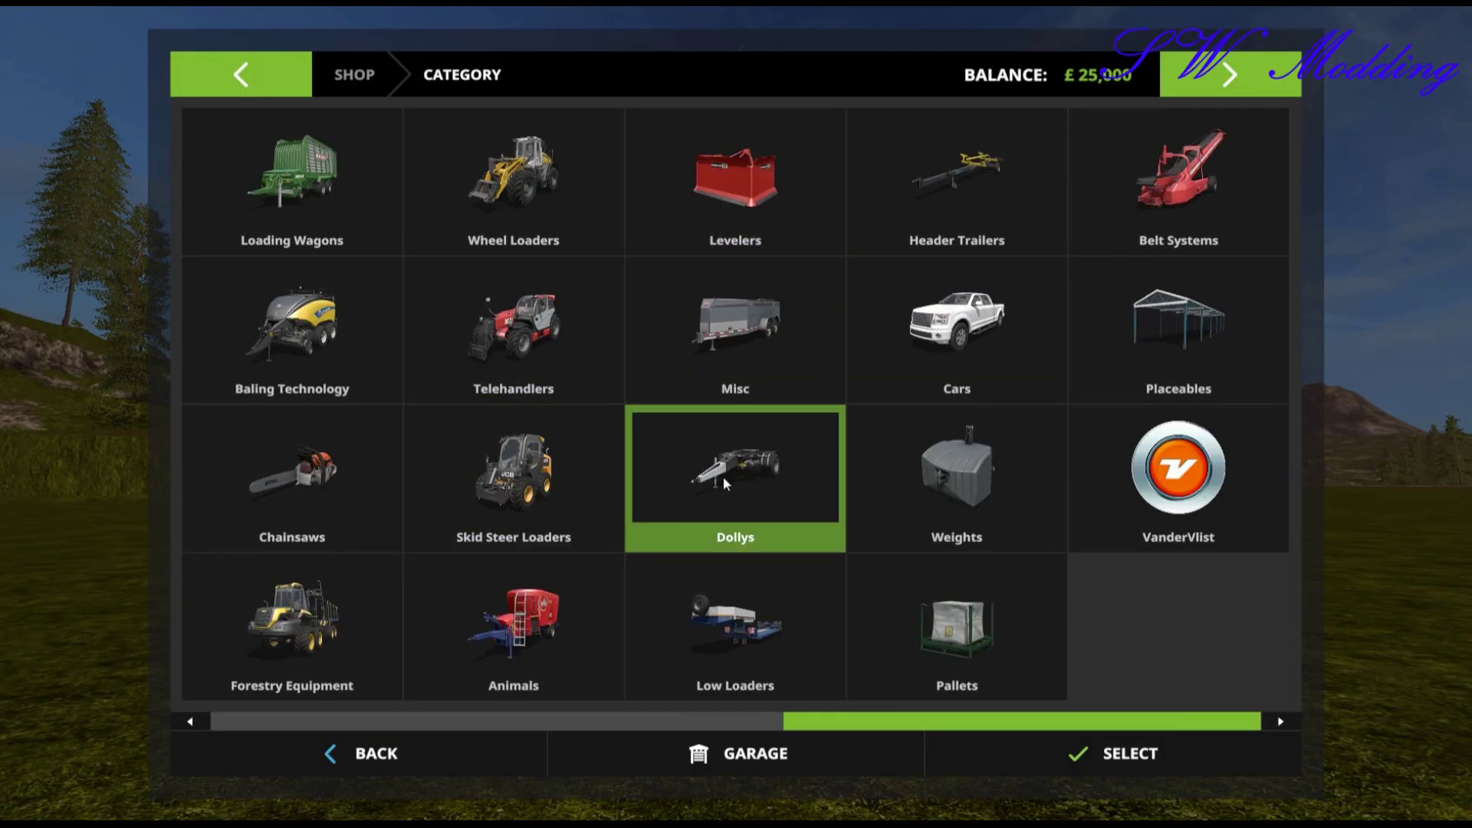
pyautogui.click(1178, 475)
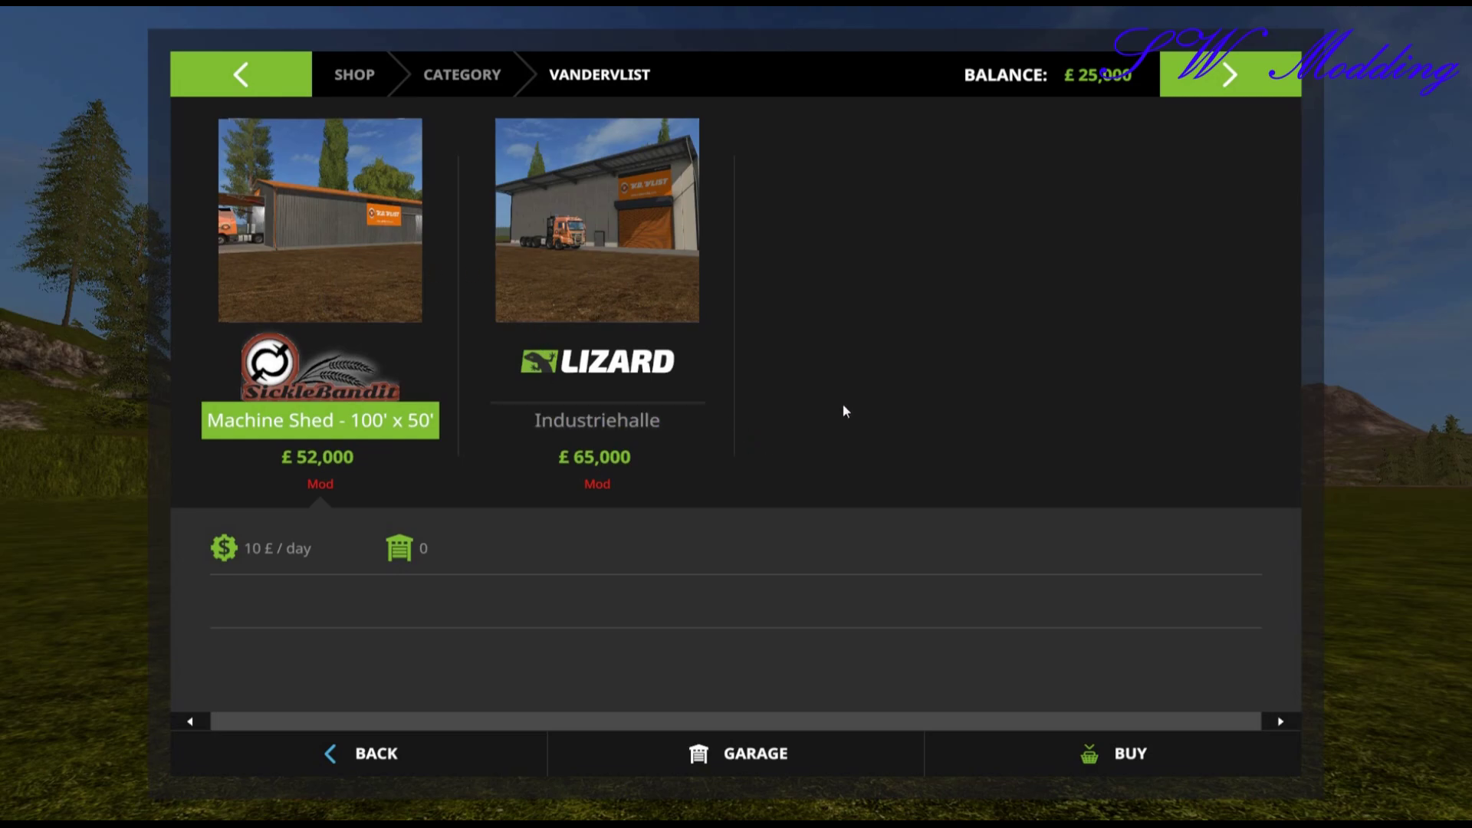
# Step: Add 50000000 to the farm's balance with the console command gsAddMoney
pyautogui.press('`')
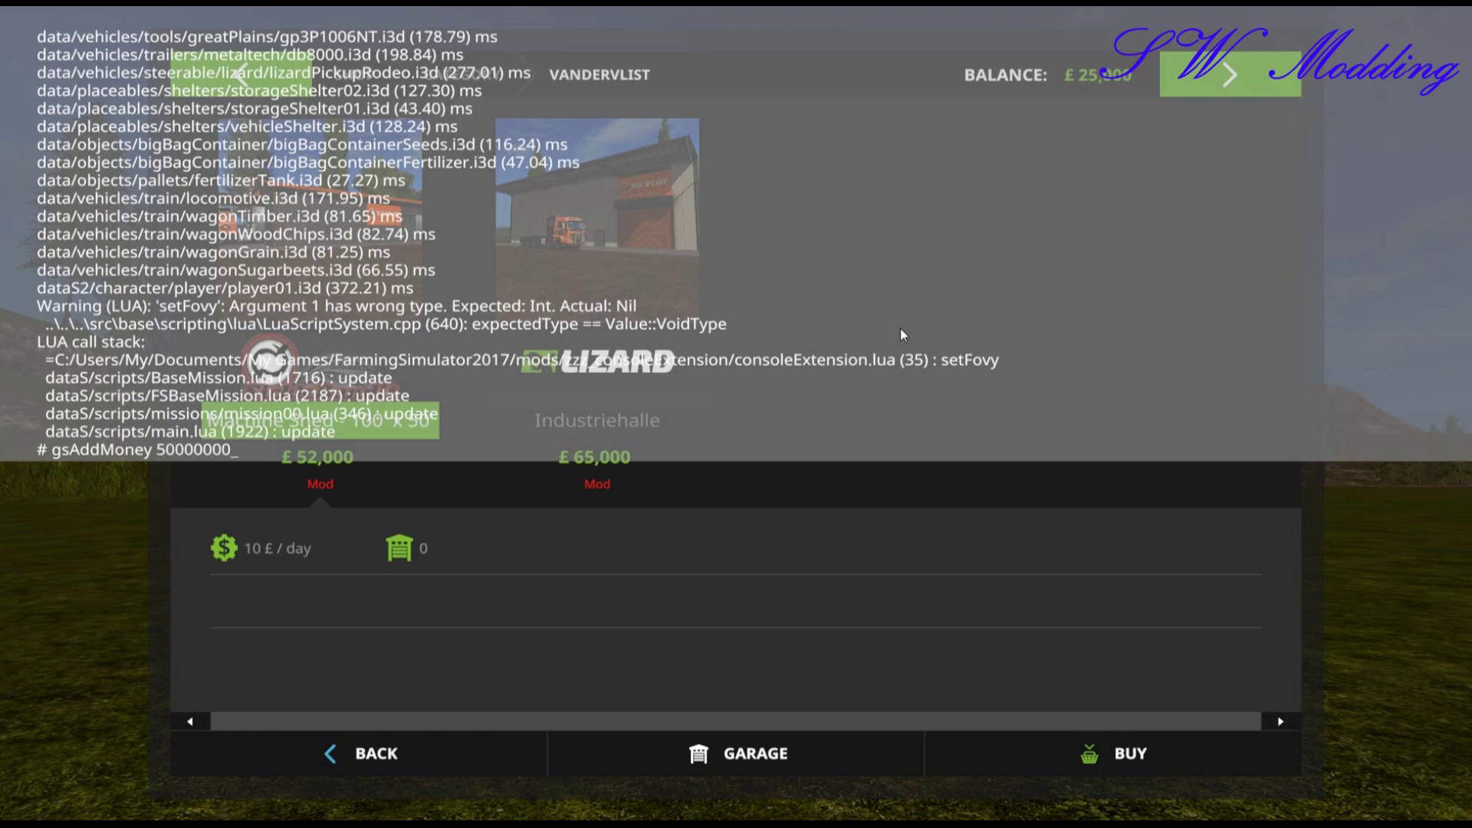
pyautogui.write('gsAddMoney 50000000')
pyautogui.press('Return')
pyautogui.press('`')
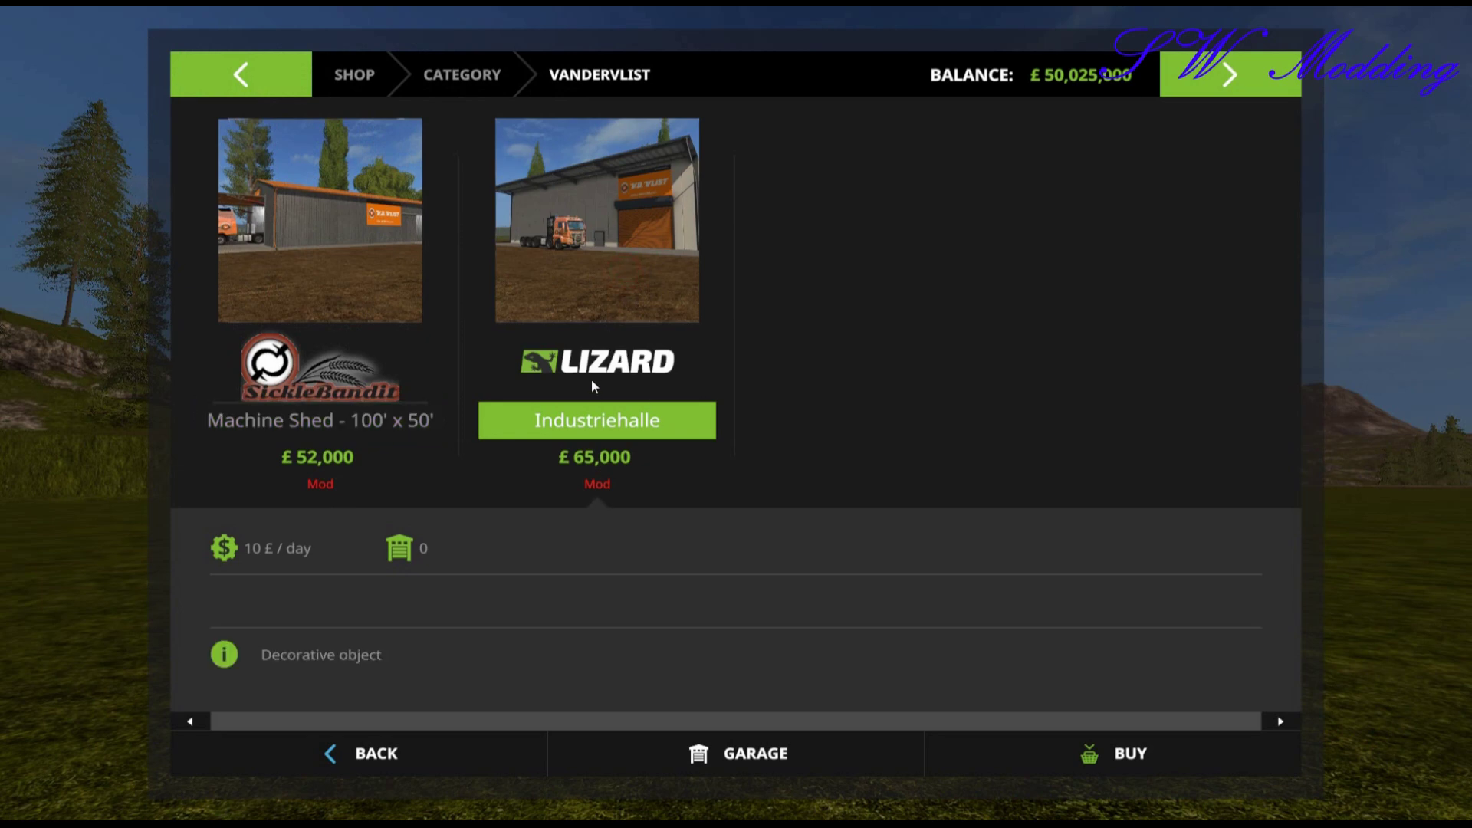
# Step: Buy the Industriehalle, rotate it on open grass near the existing hall, place it and return to the player view
pyautogui.doubleClick(580, 292)
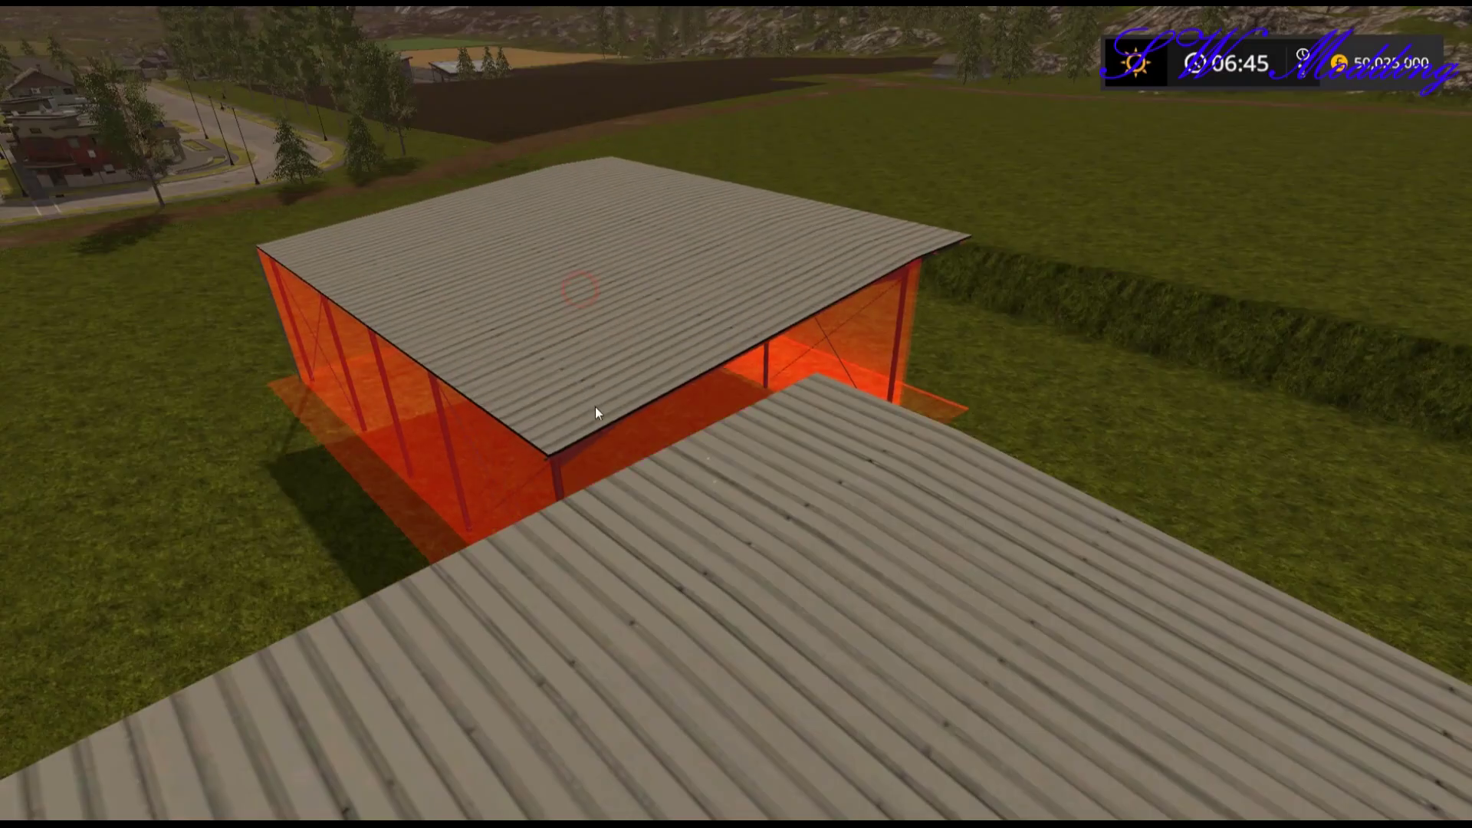
pyautogui.press('s')
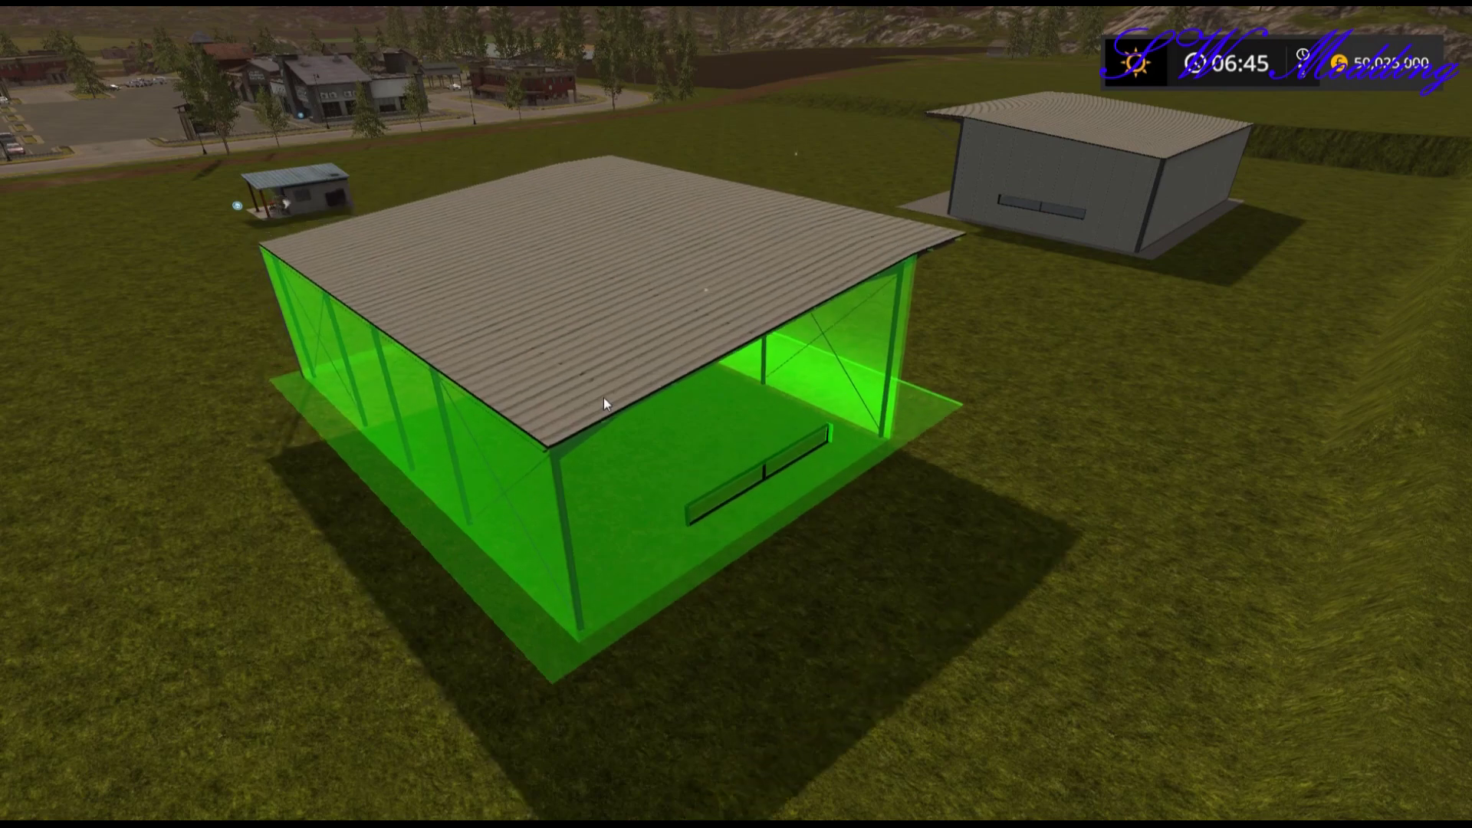
pyautogui.press('e')
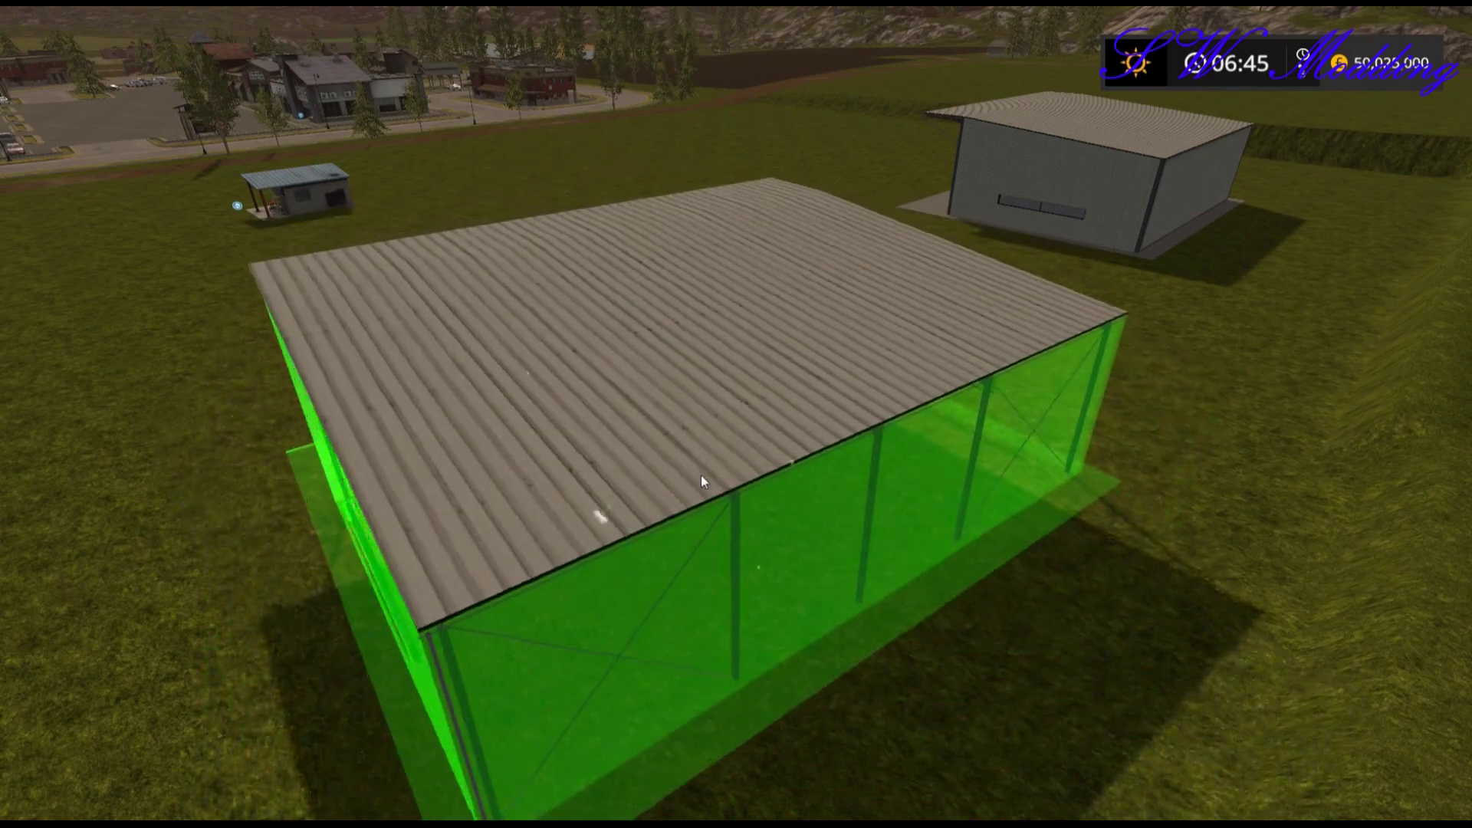
pyautogui.click(701, 474)
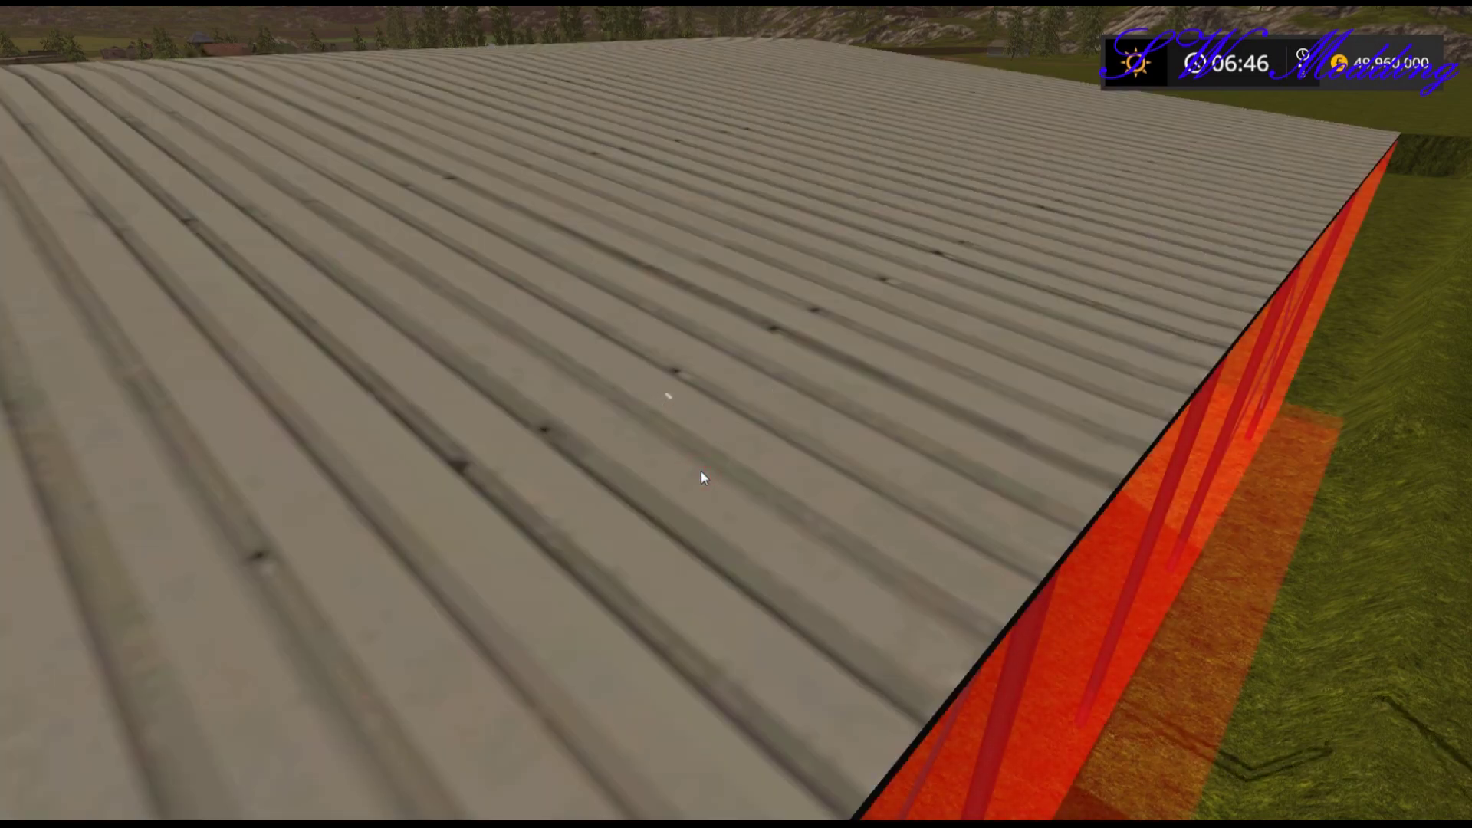
pyautogui.press('Escape')
pyautogui.press('Escape')
pyautogui.press('Escape')
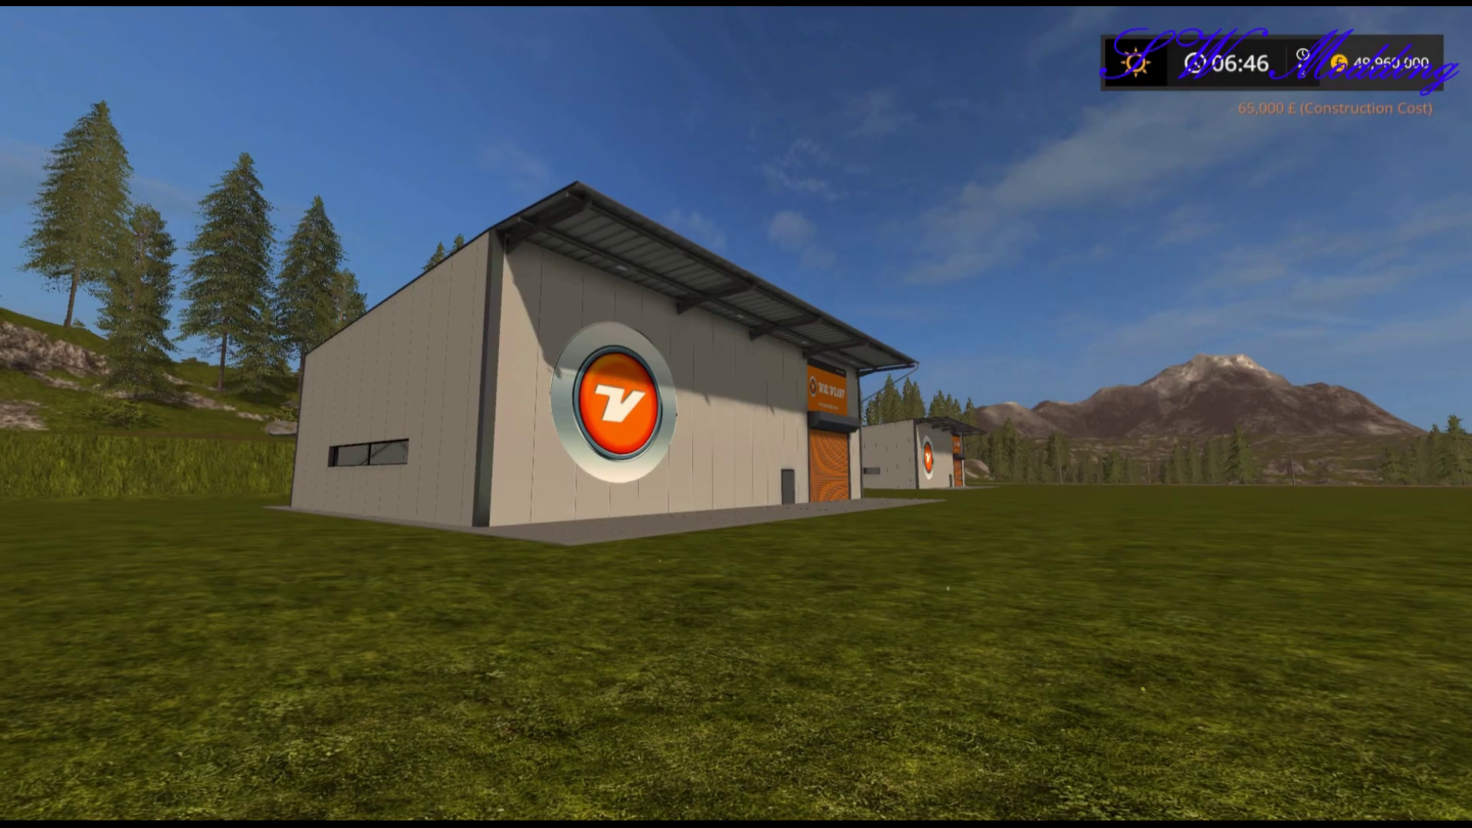
# Step: Walk past the nearer Industriehalle to the farther one and test the triggers of its side door and orange roller door
pyautogui.press('w')
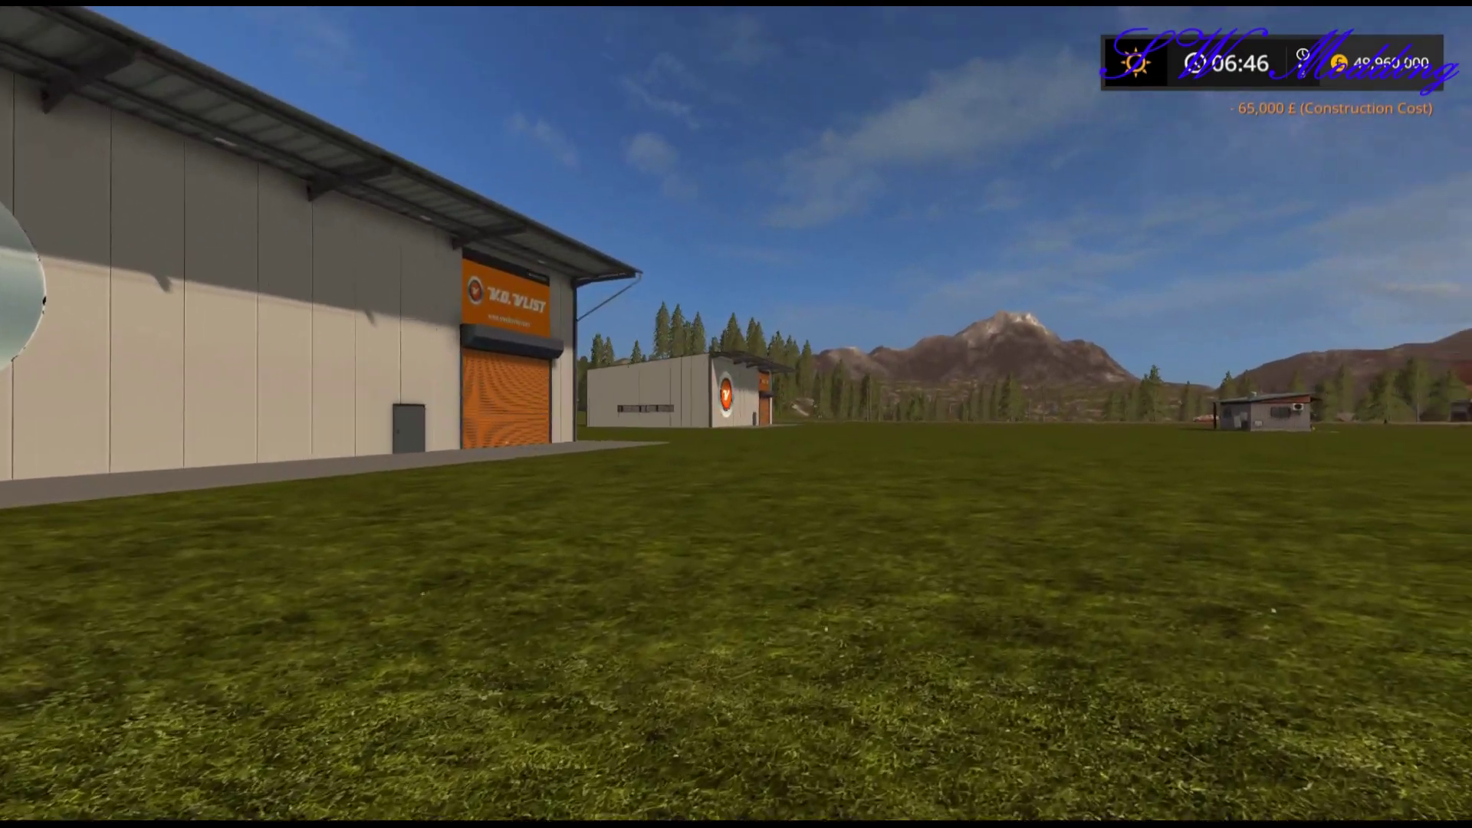
pyautogui.press('w')
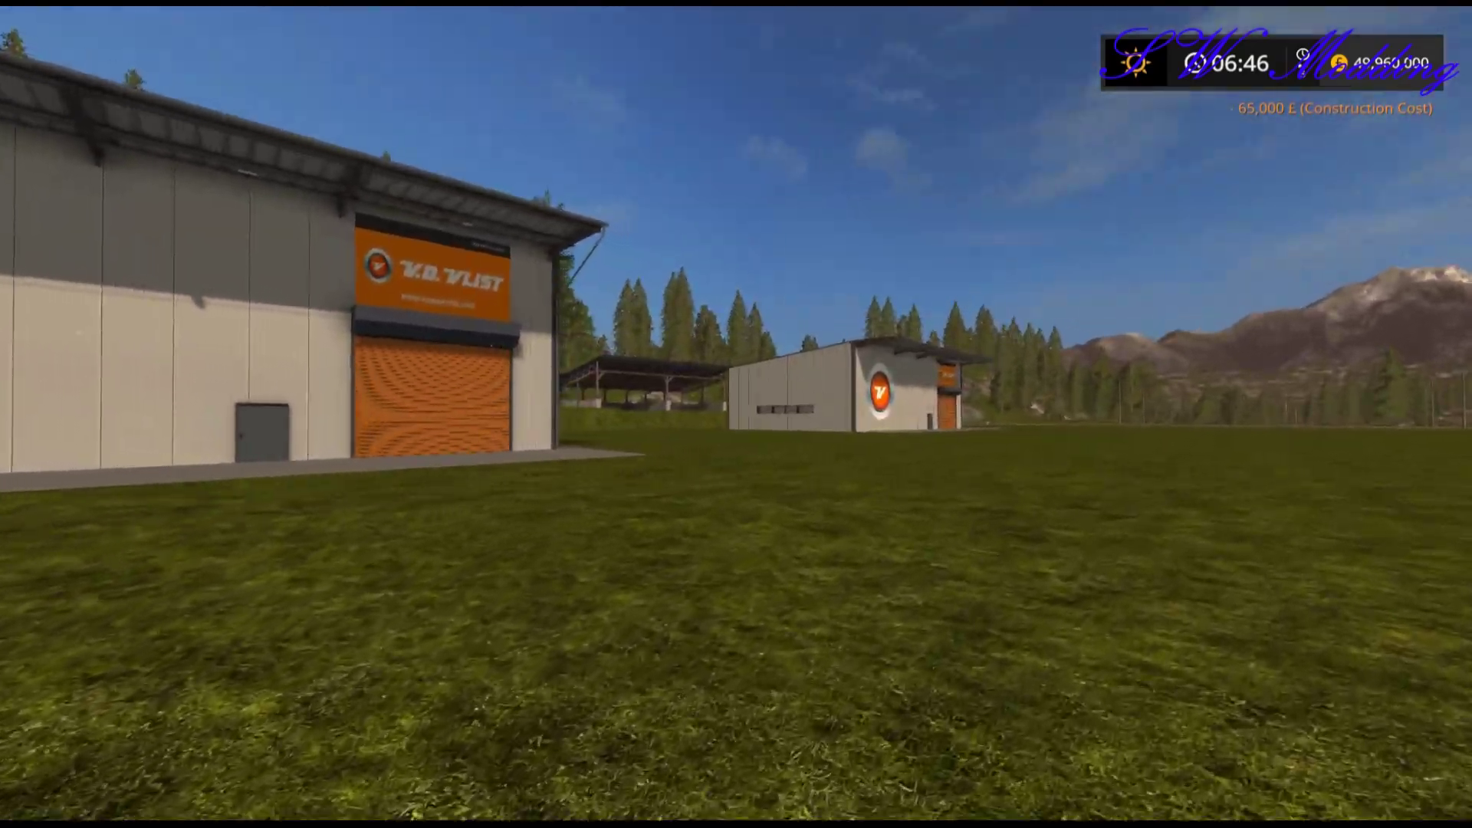
pyautogui.press('w')
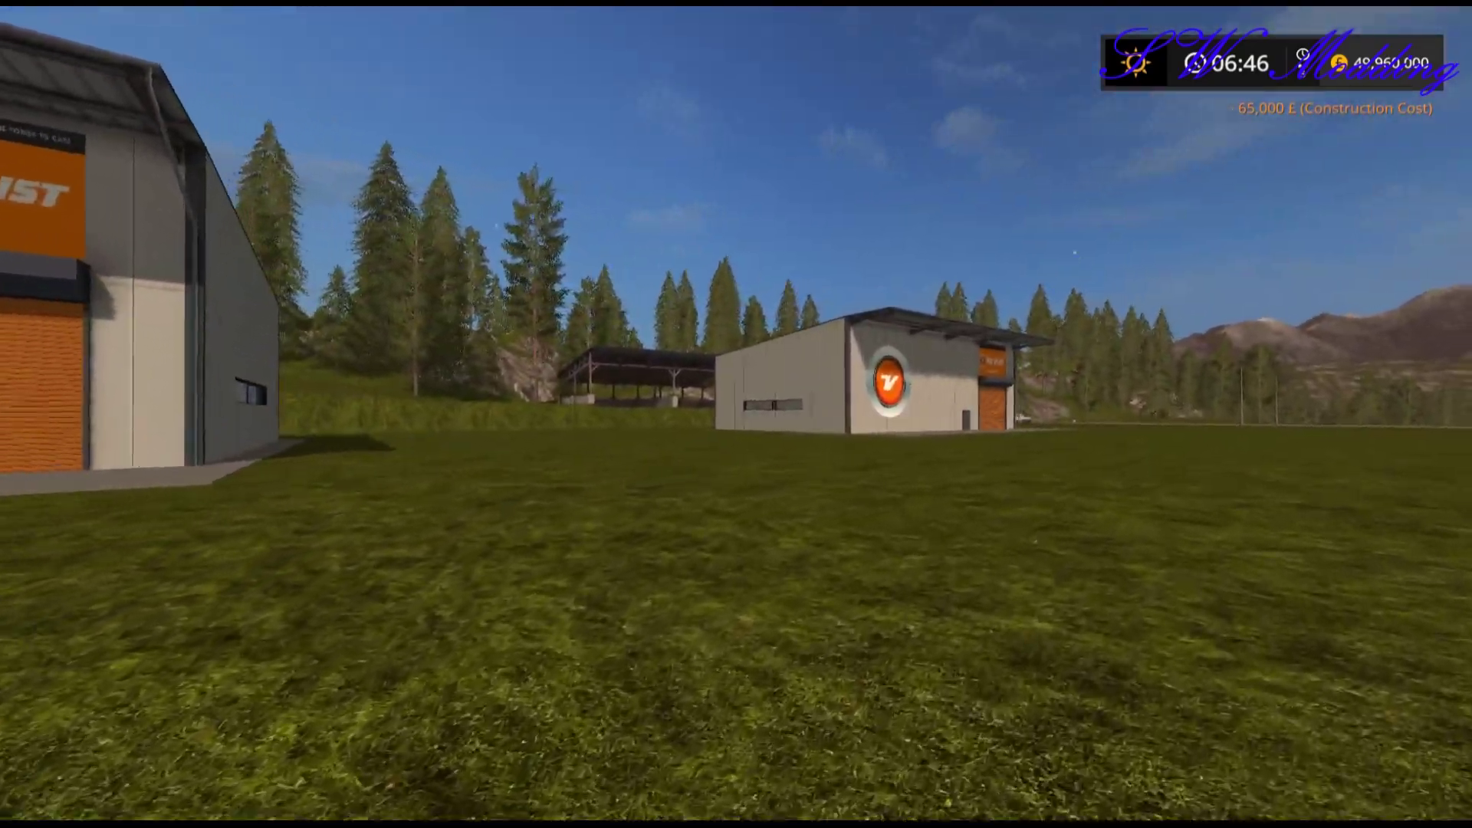
pyautogui.press('w')
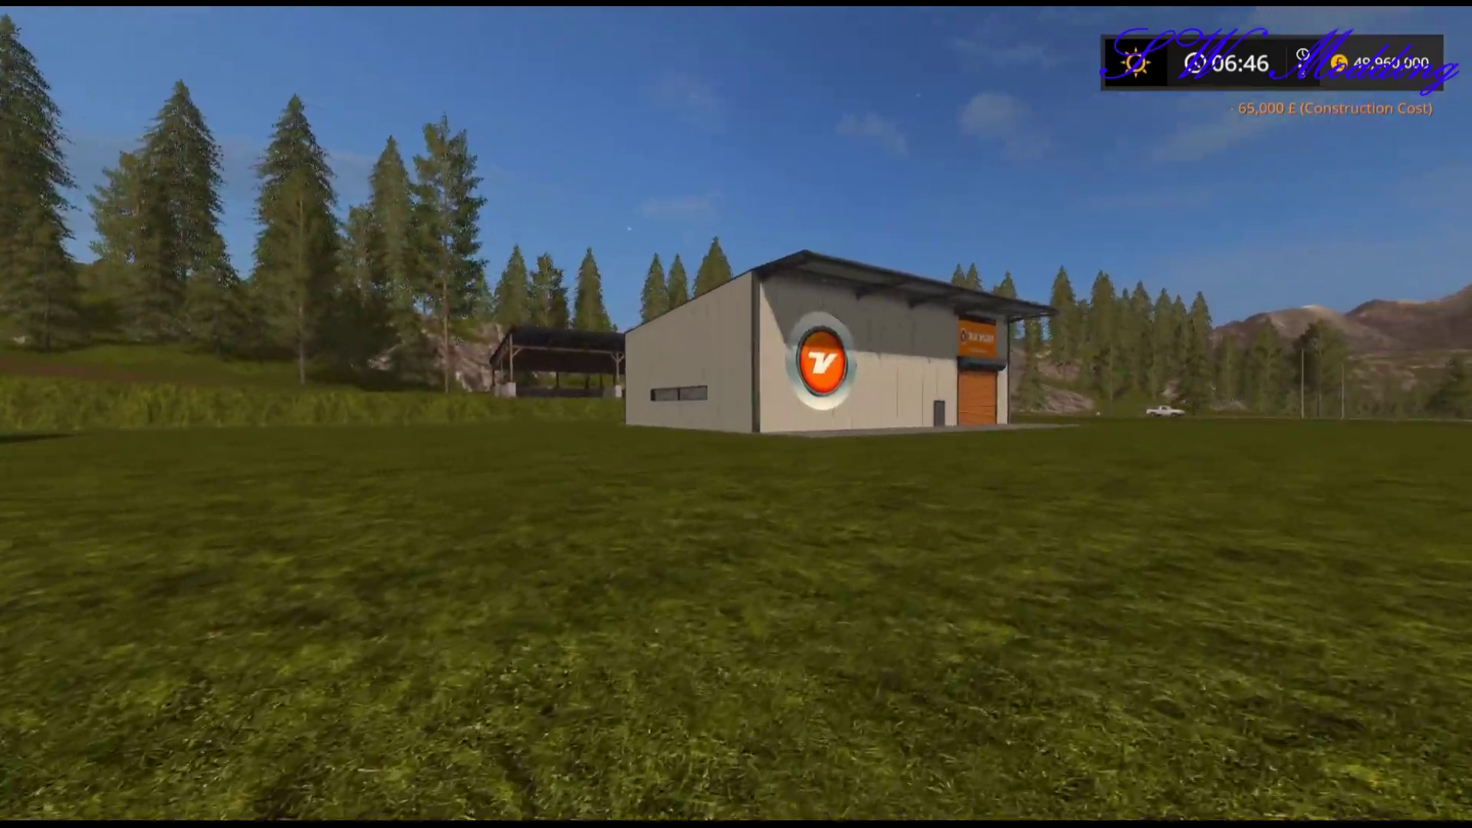
pyautogui.press('w')
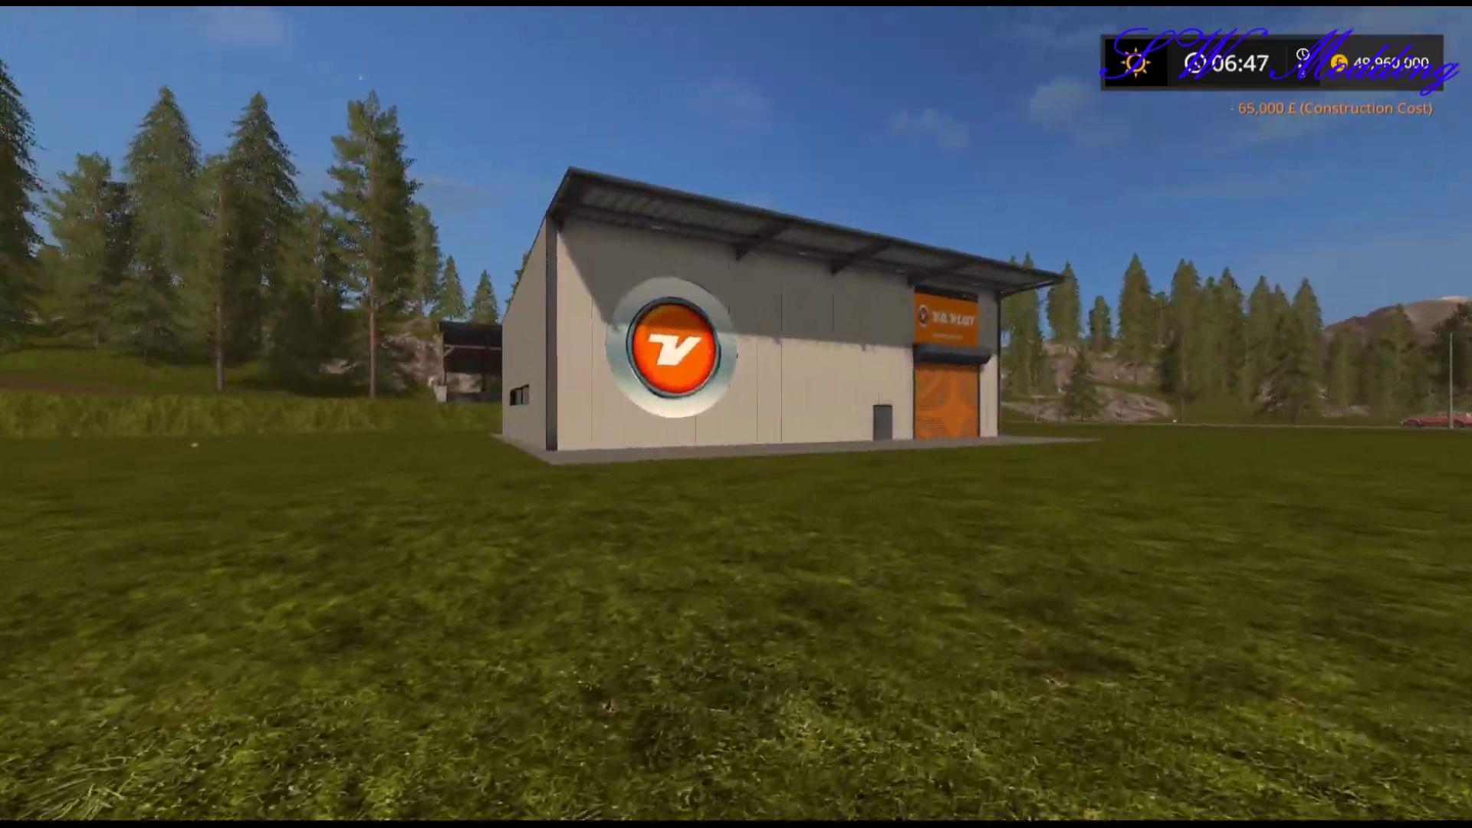
pyautogui.press('w')
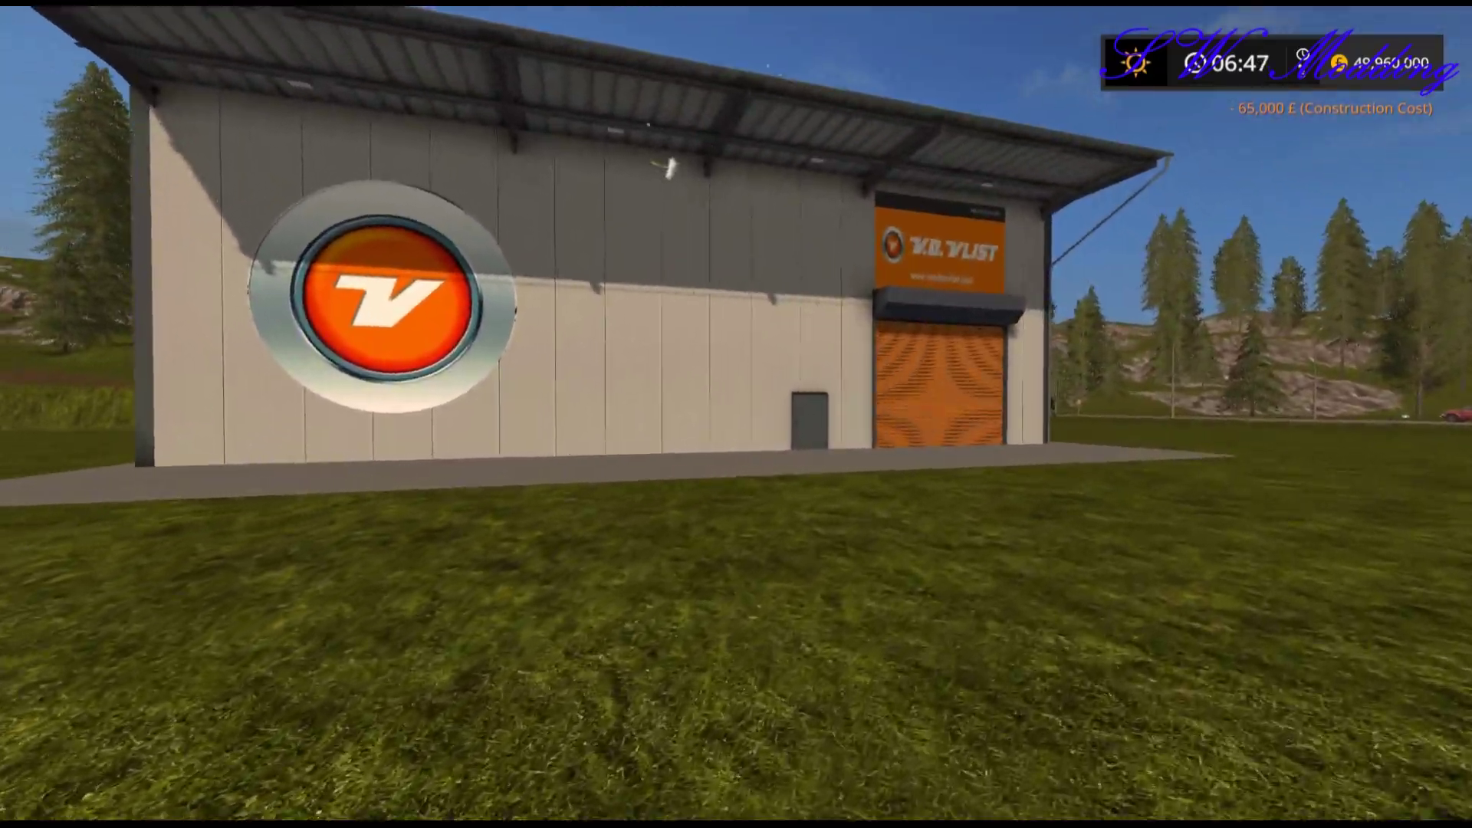
pyautogui.press('w')
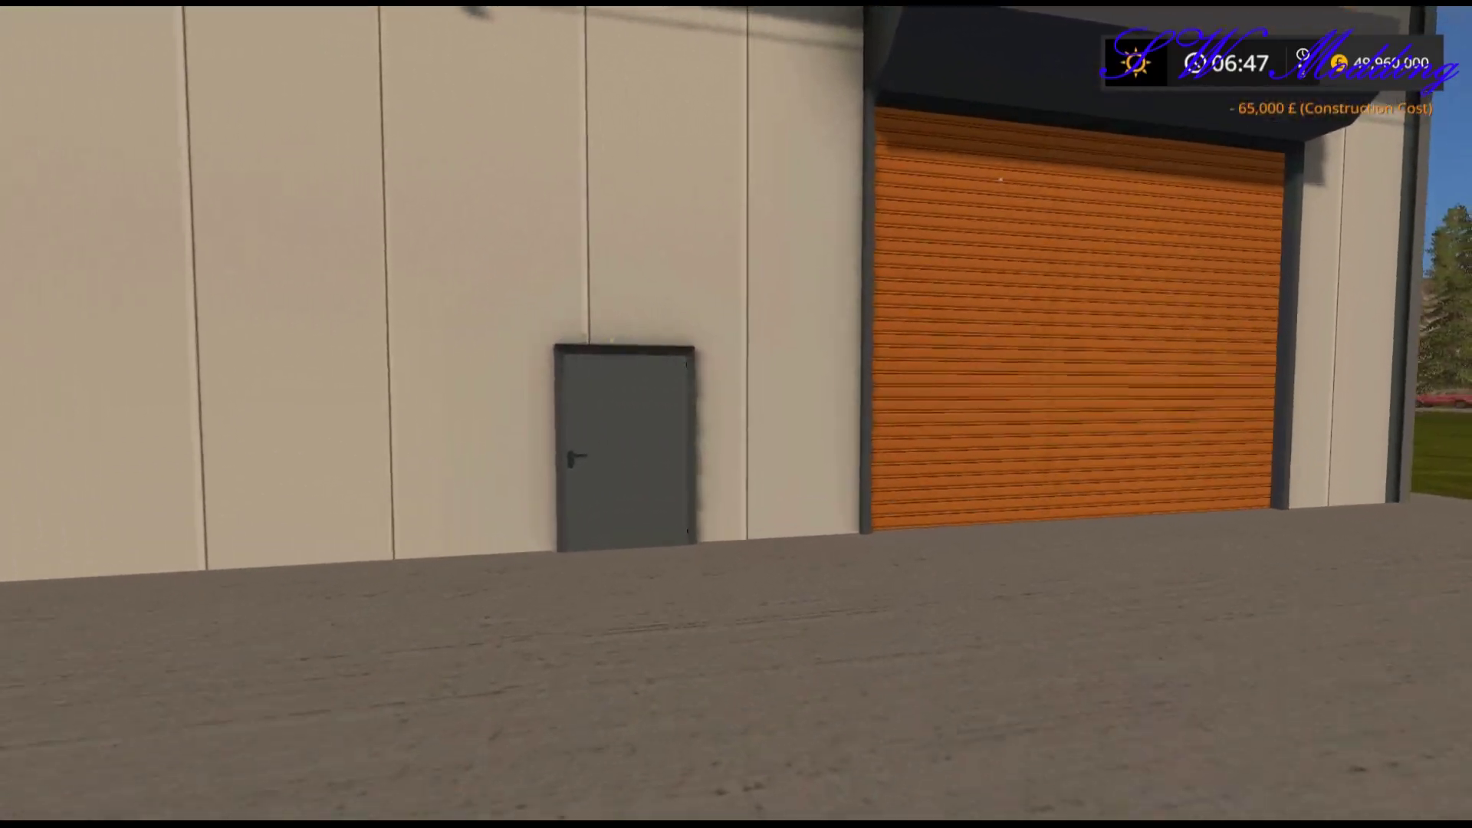
pyautogui.press('w')
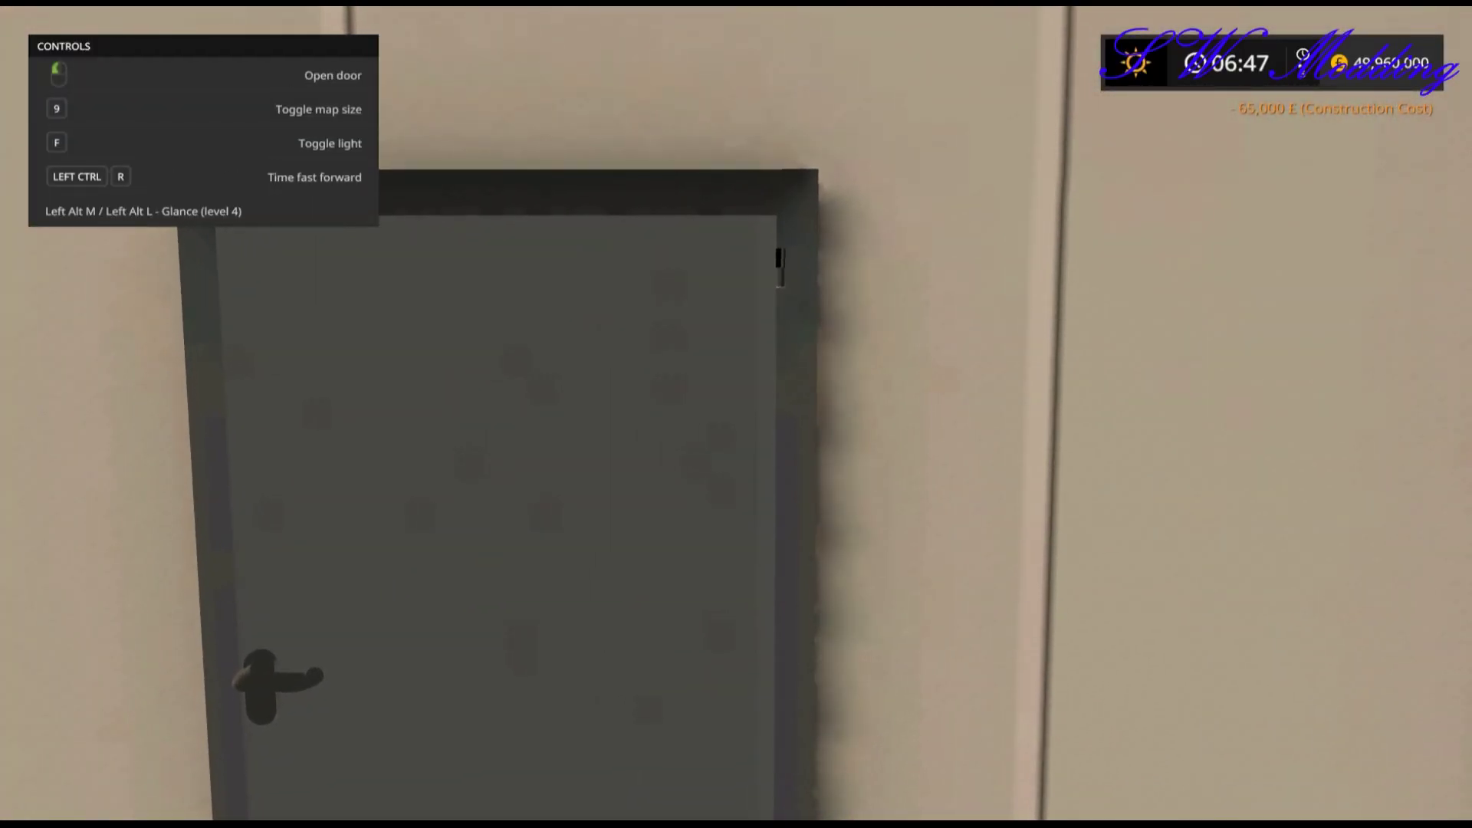
pyautogui.press('s')
pyautogui.press('w')
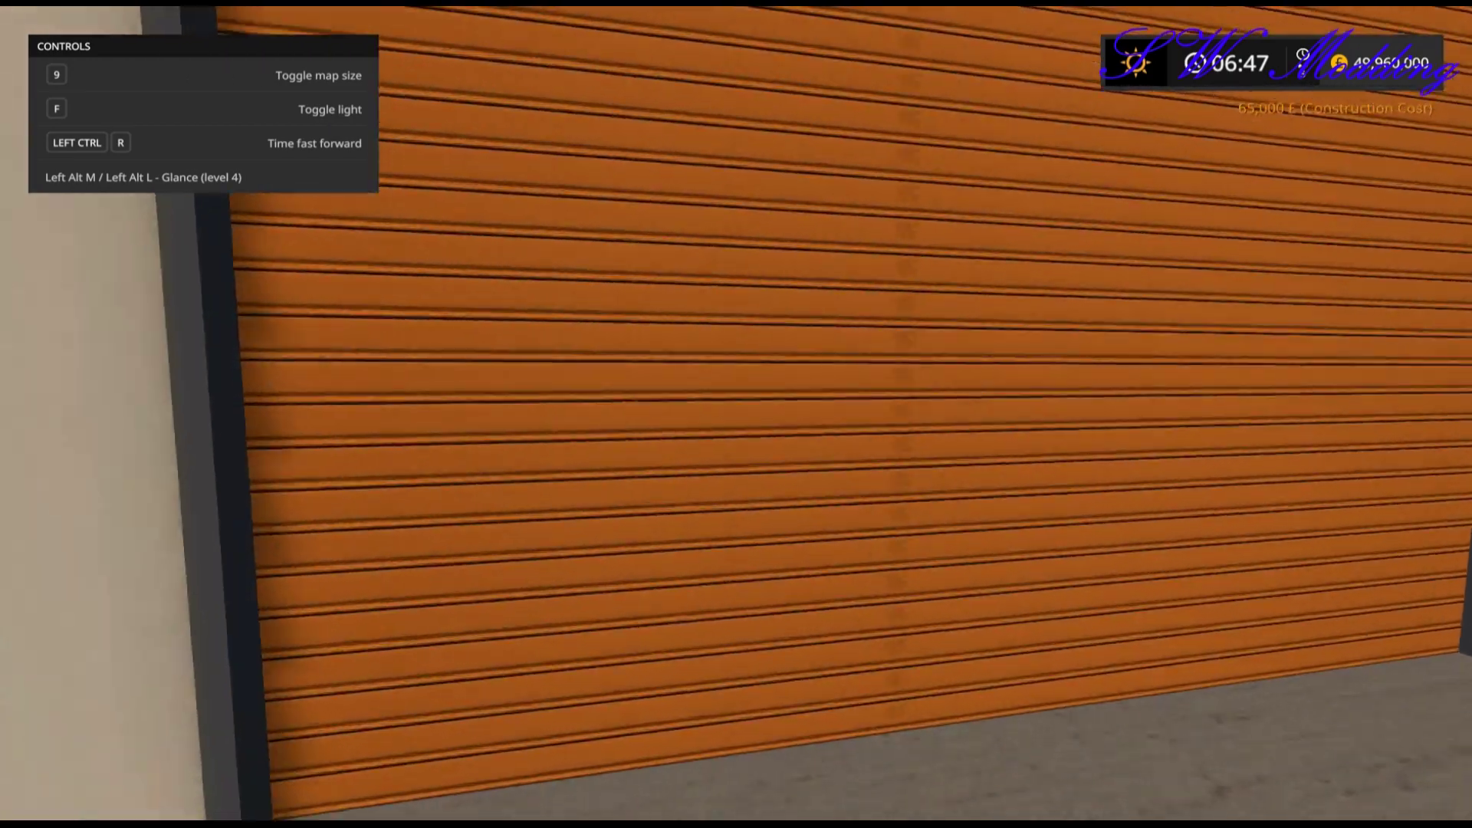
pyautogui.press('s')
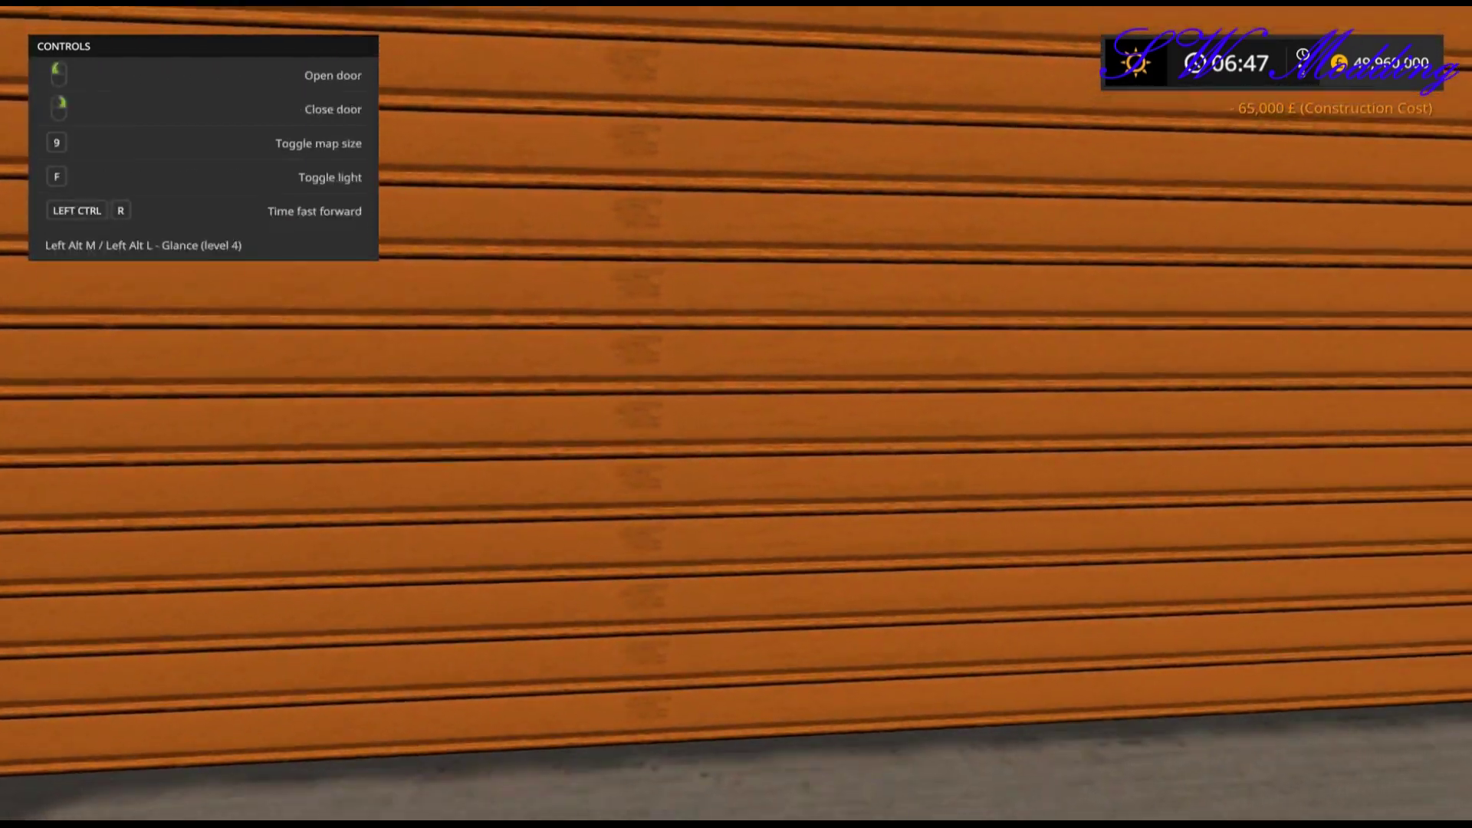
pyautogui.press('s')
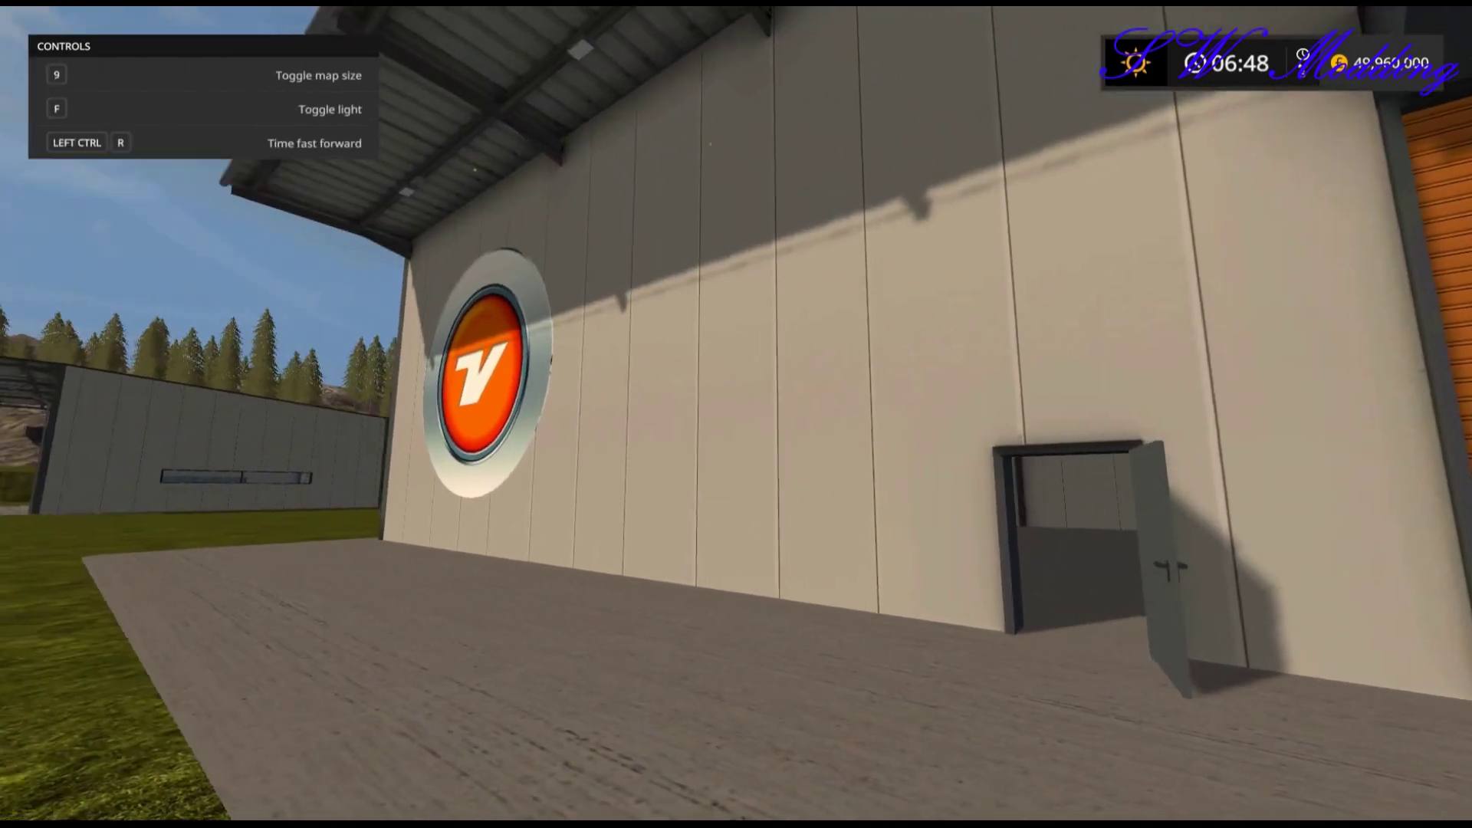
# Step: Buy the Machine Shed - 100' x 50' from the VanderVlist category and place it on the open field
pyautogui.press('s')
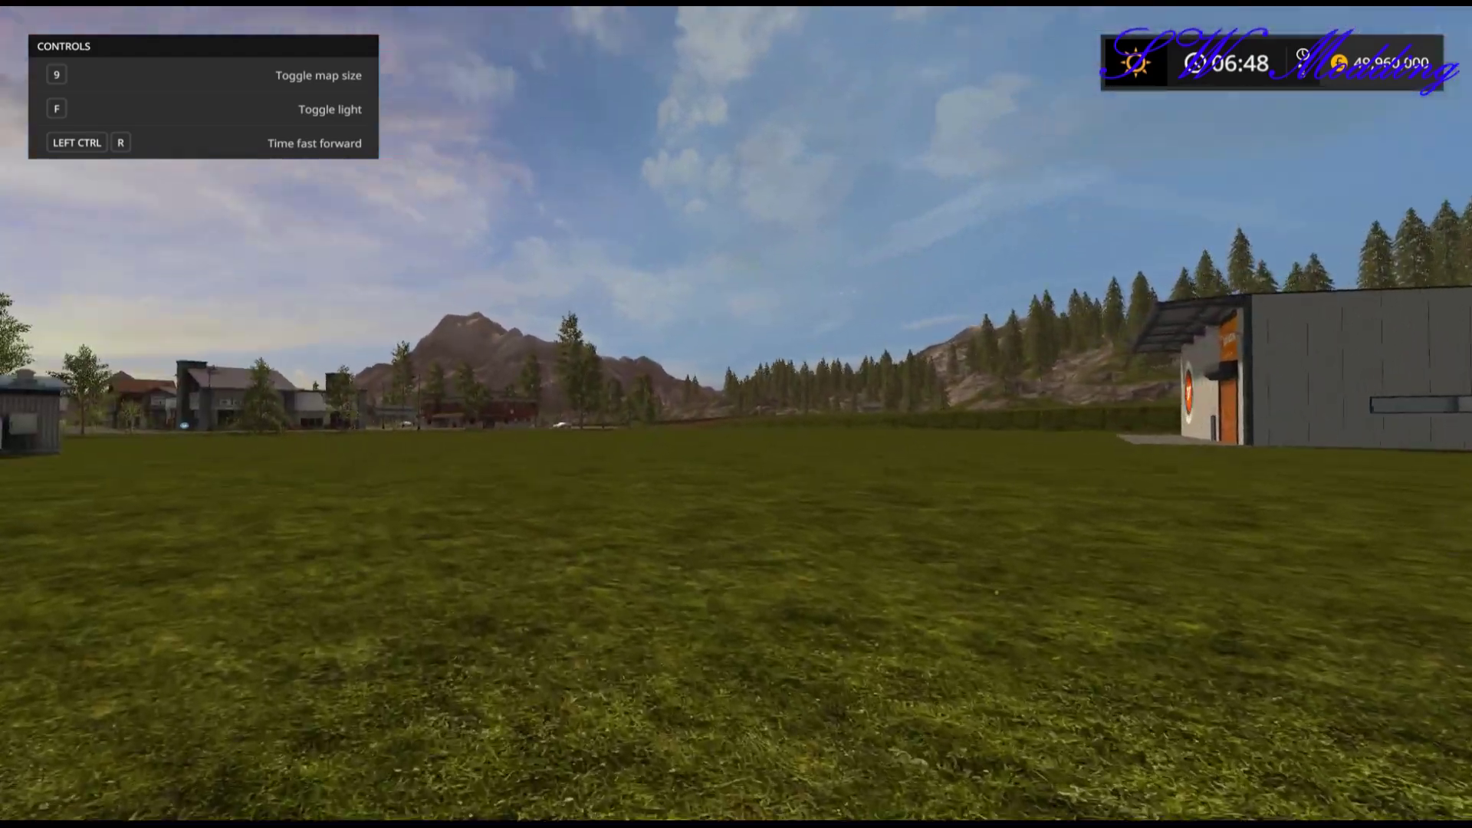
pyautogui.press('p')
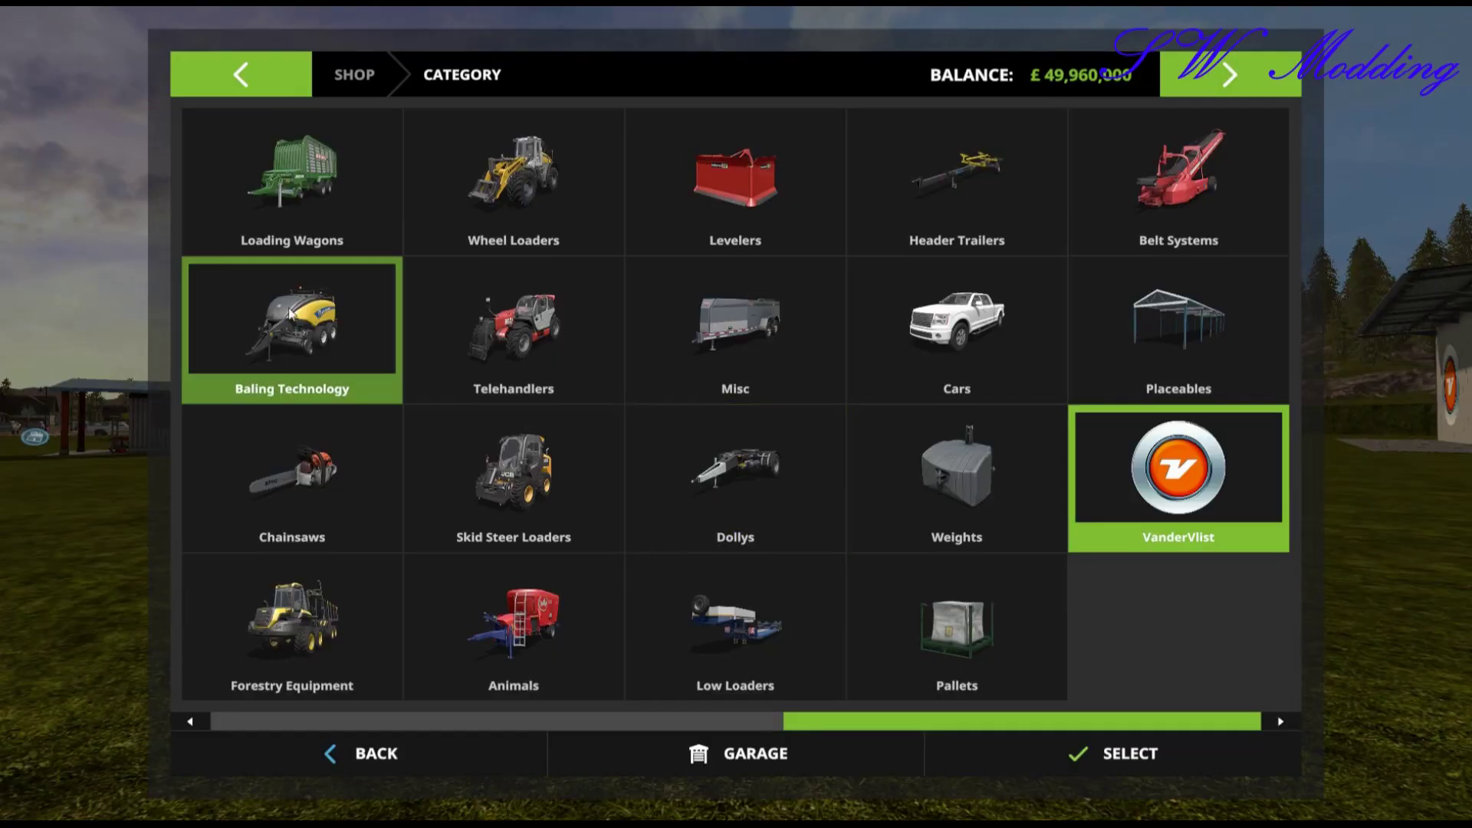
pyautogui.click(1176, 472)
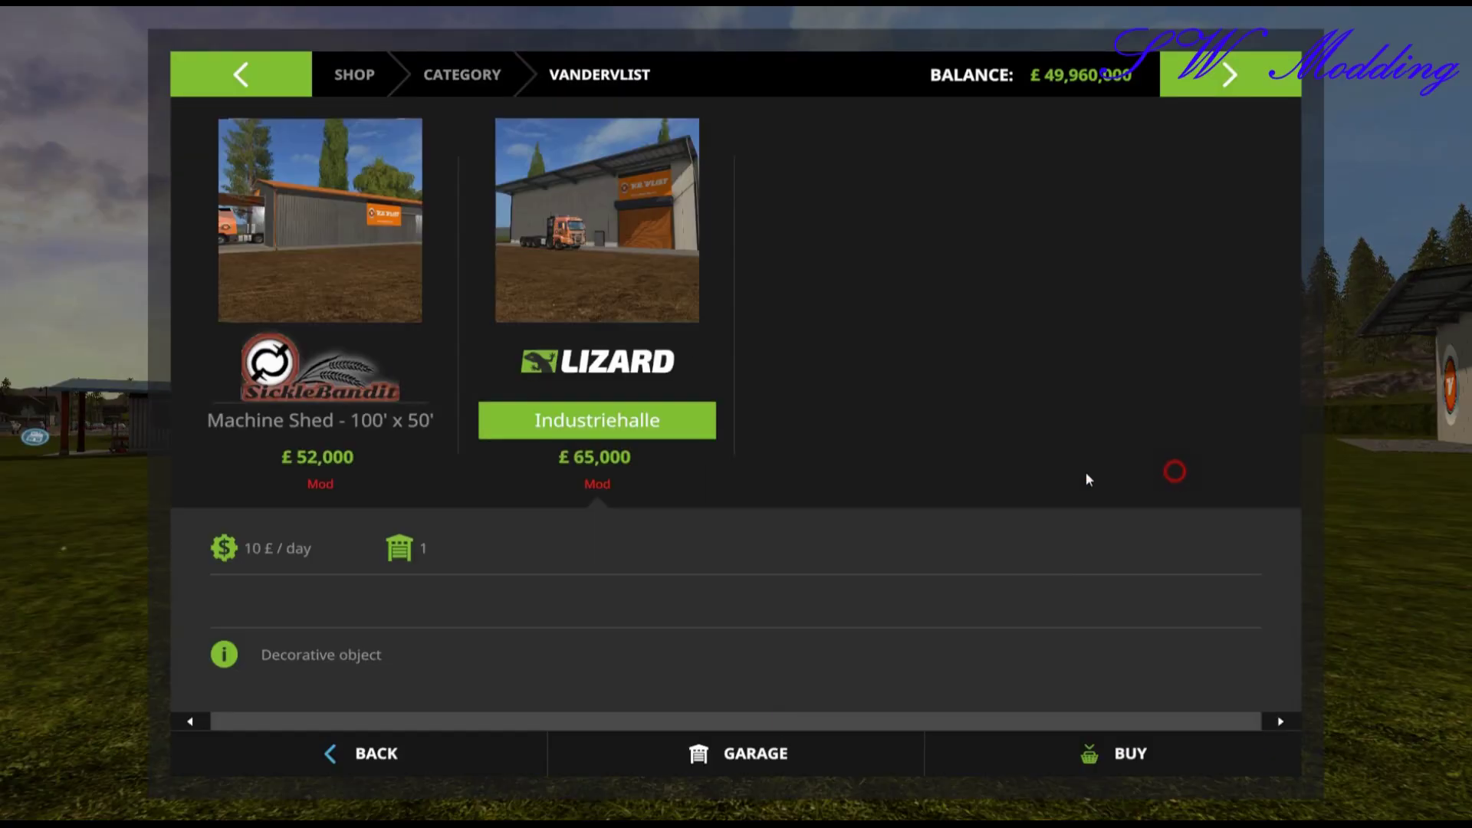
pyautogui.doubleClick(325, 262)
pyautogui.click(773, 183)
pyautogui.press('Escape')
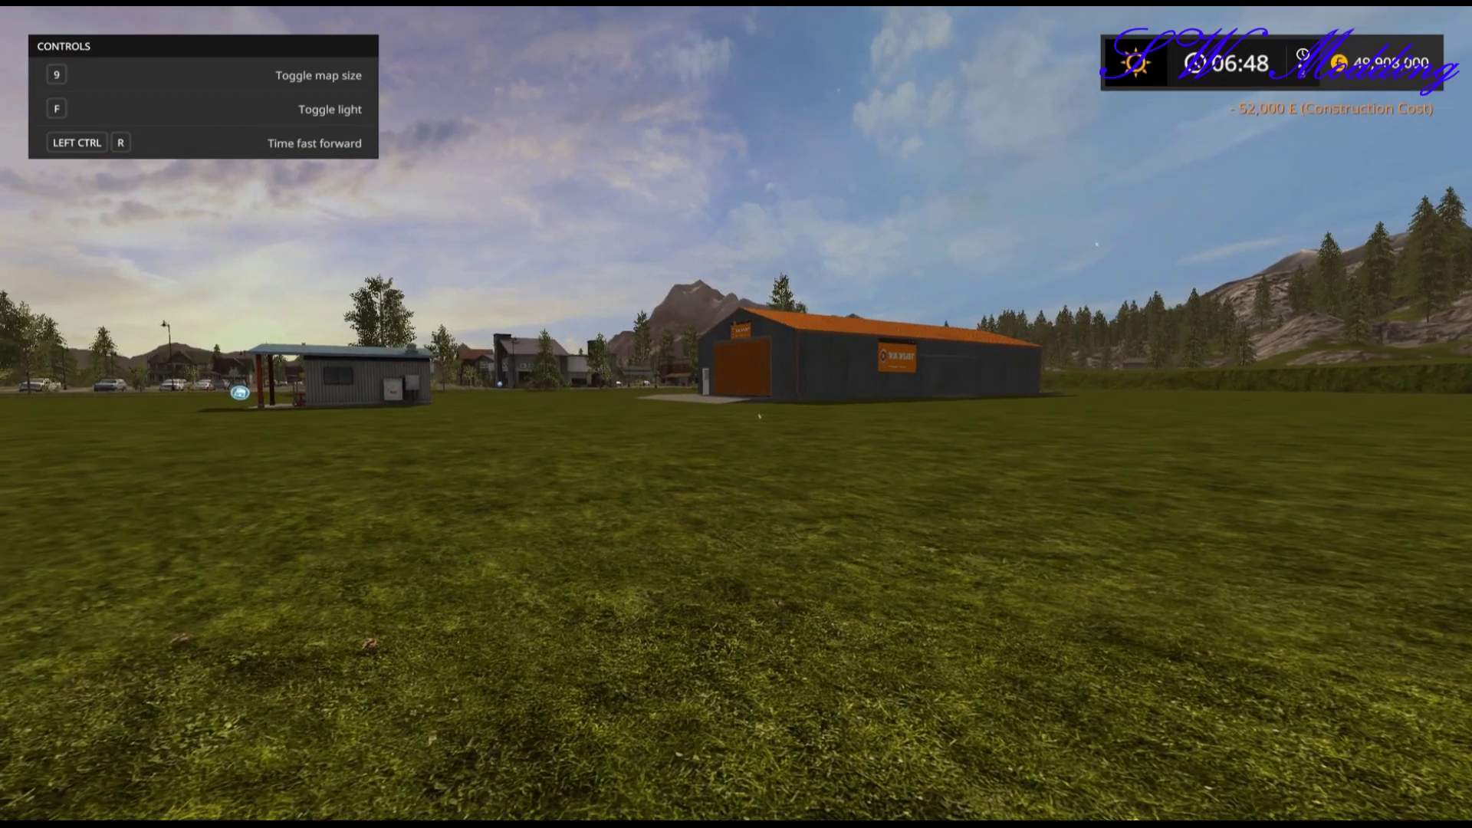
# Step: Walk to the front of the Machine Shed, open the white entrance door and go inside
pyautogui.press('w')
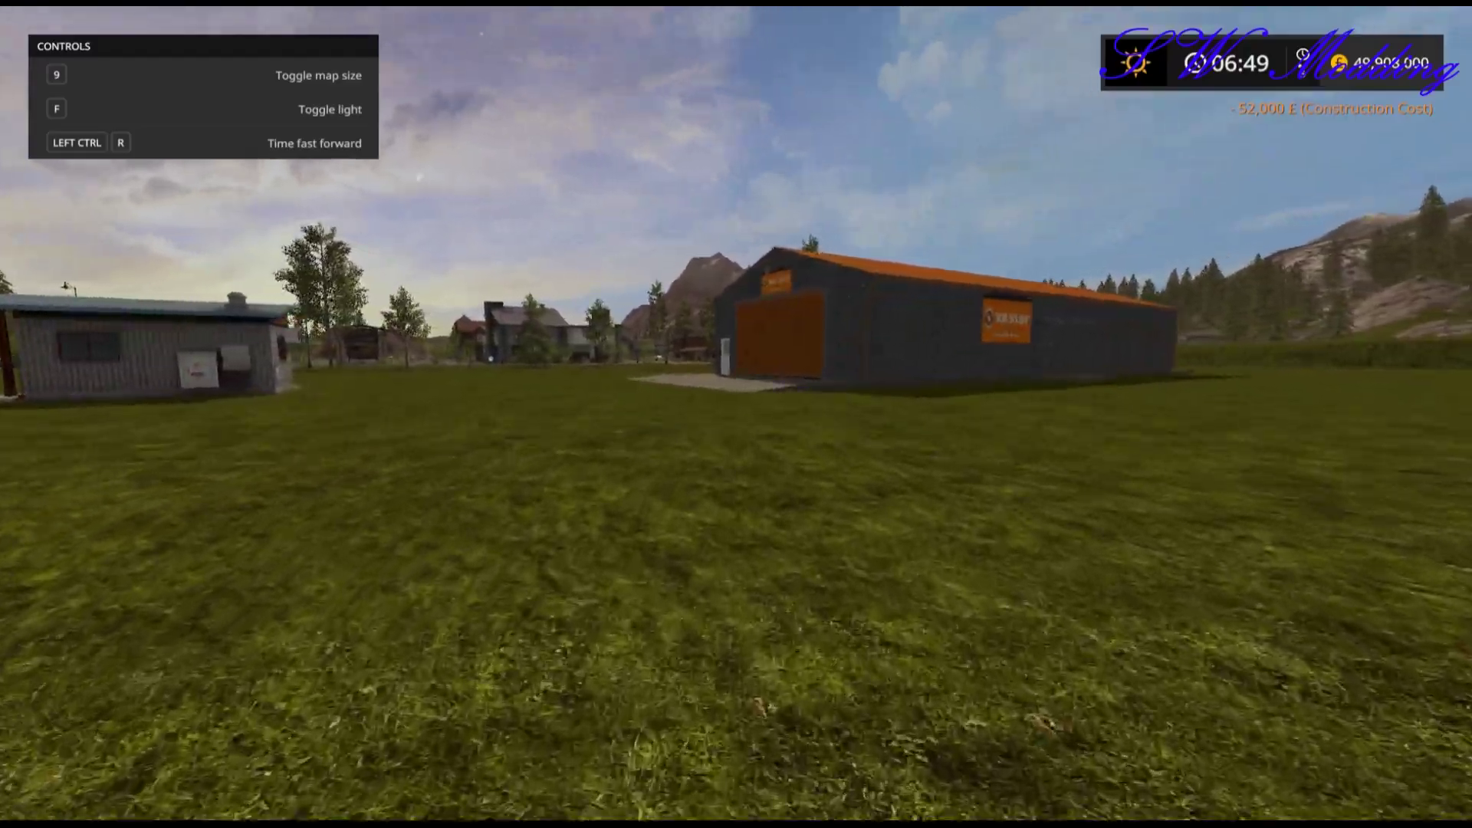
pyautogui.press('w')
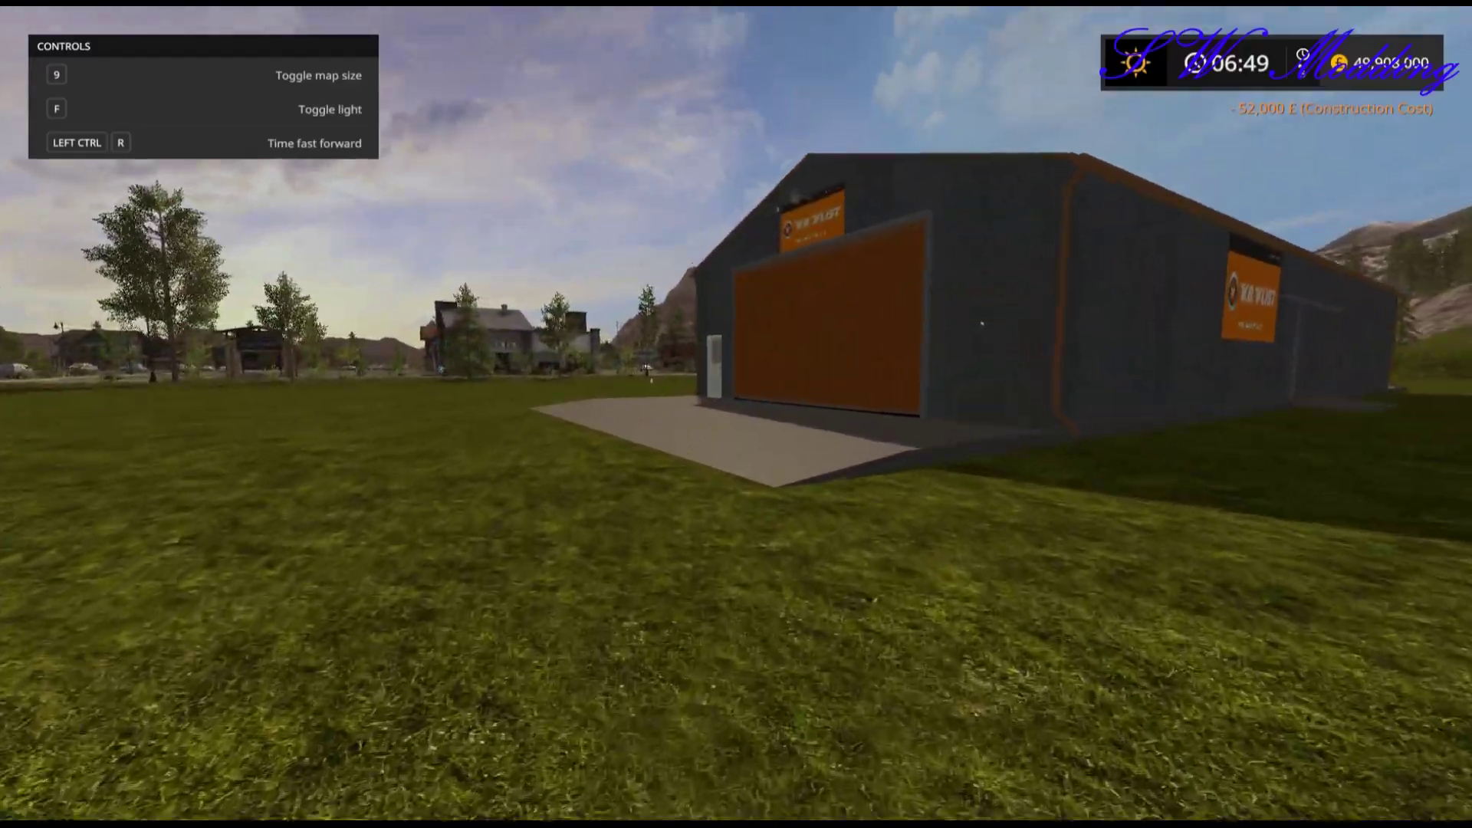
pyautogui.press('w')
pyautogui.press('w')
pyautogui.press('w')
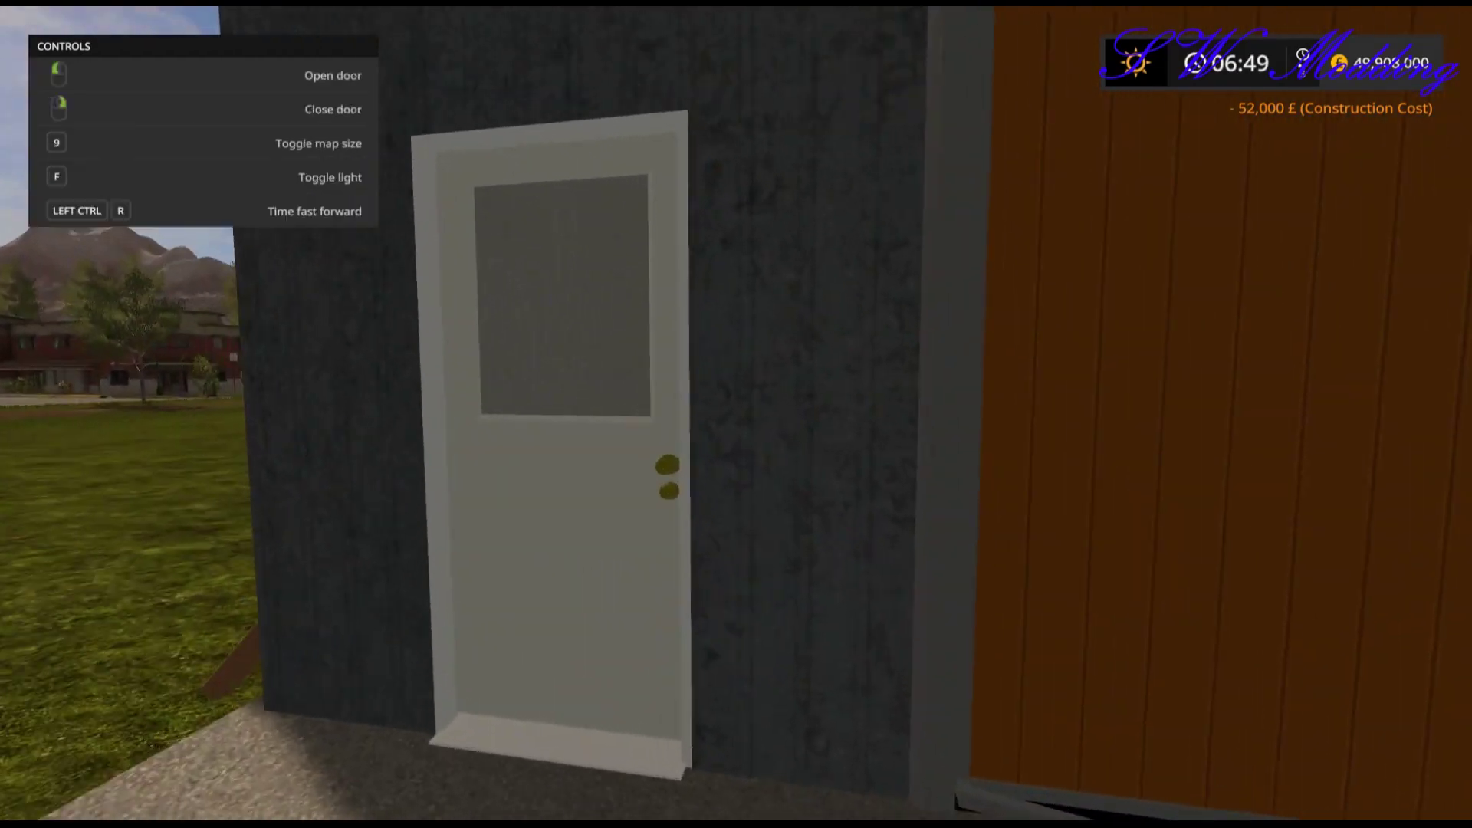
pyautogui.press('w')
pyautogui.click(736, 414)
pyautogui.press('w')
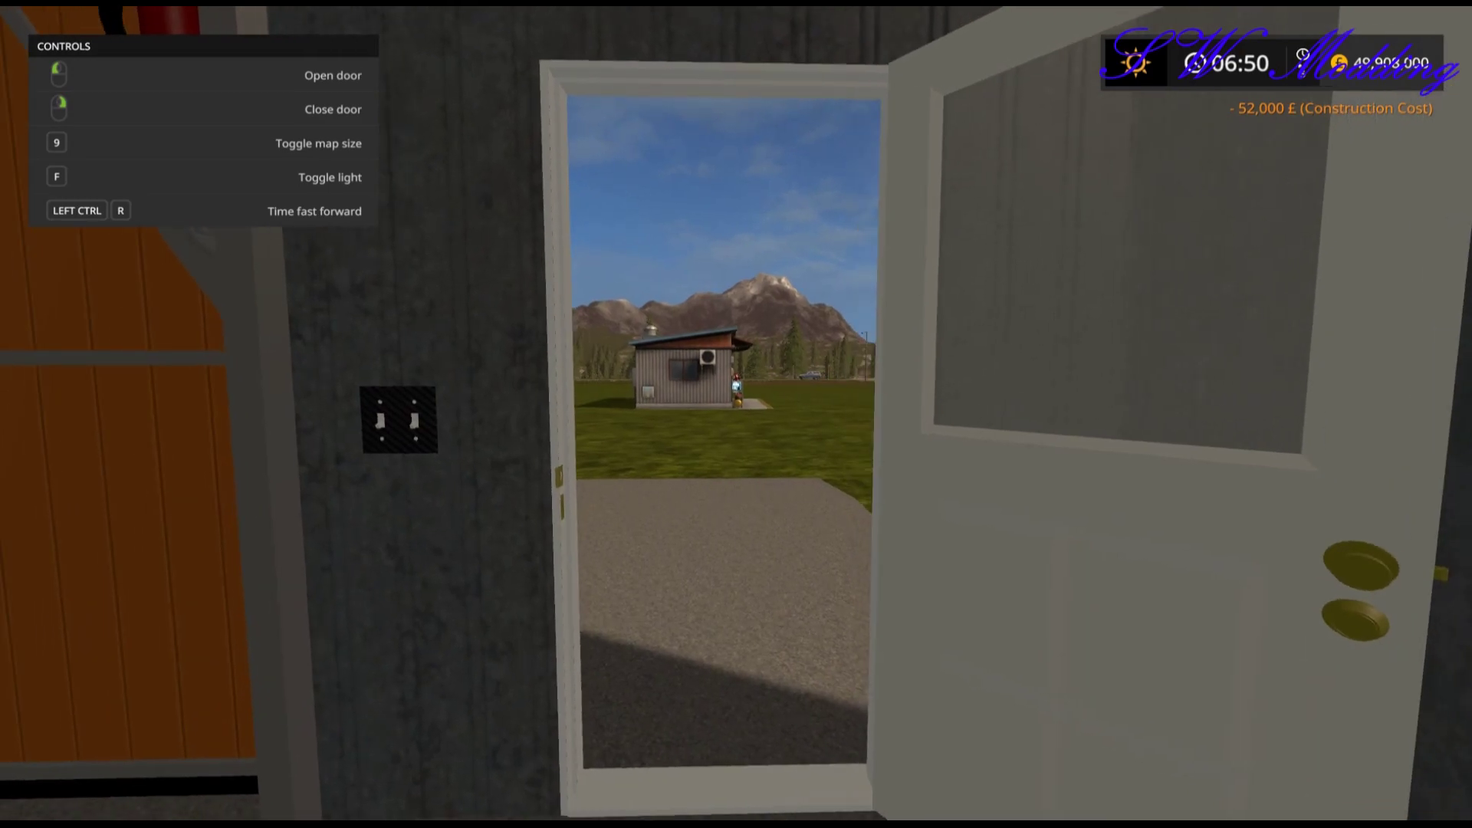
# Step: Close the shed's entrance door and test the light switch beside it by turning the lights on and off
pyautogui.press('w')
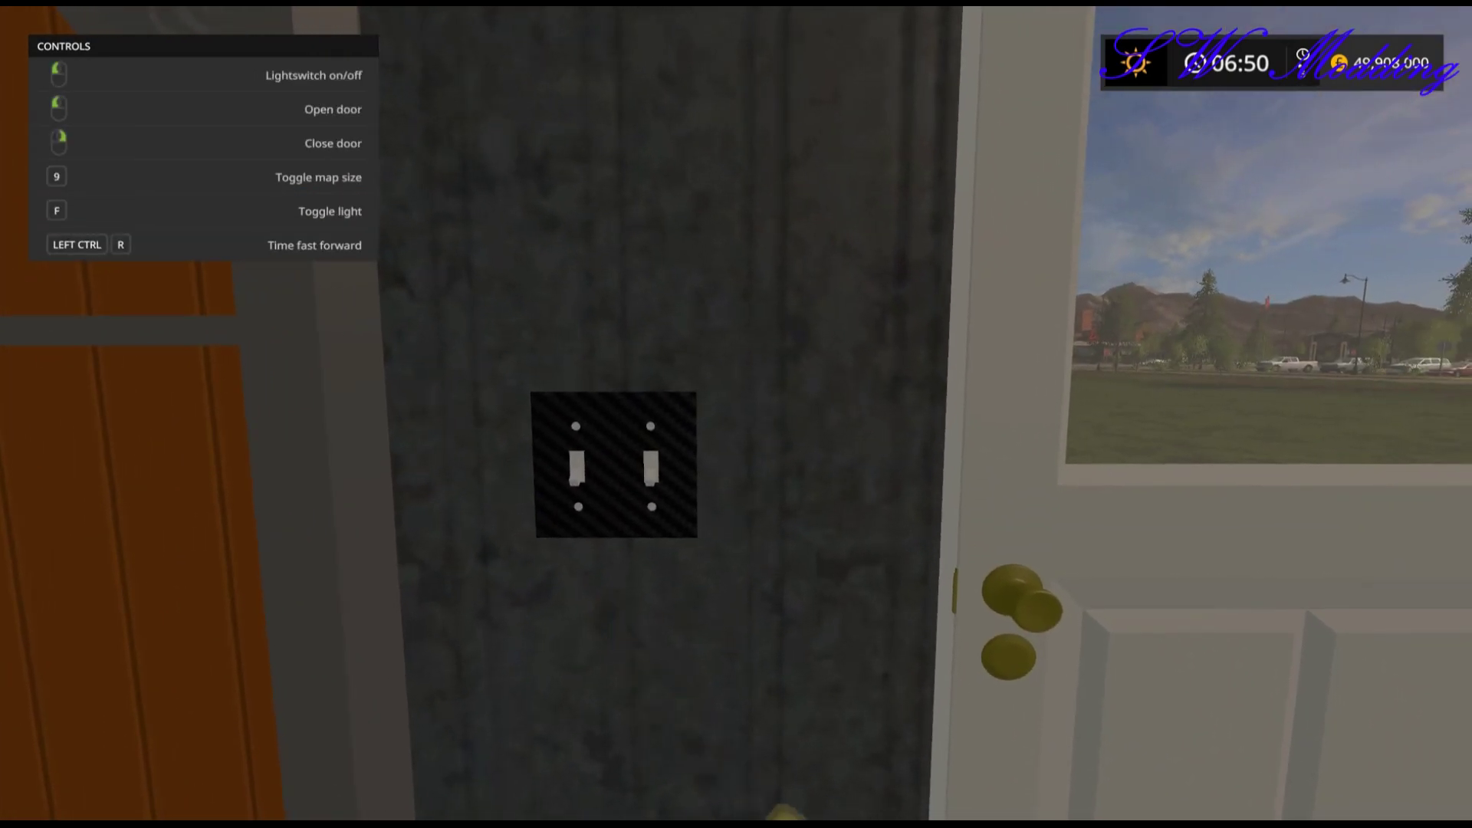
pyautogui.press('s')
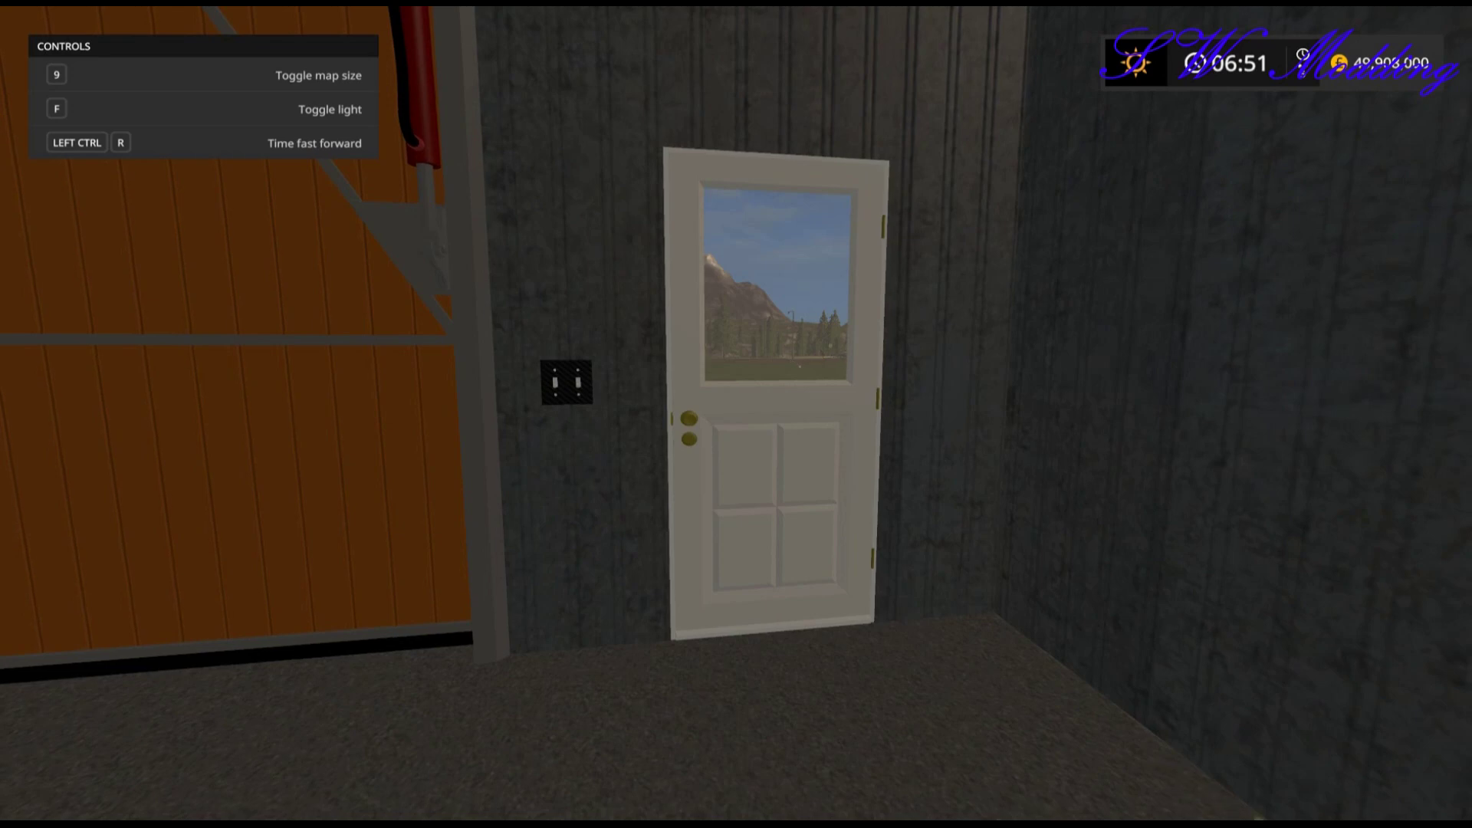
pyautogui.press('w')
pyautogui.press('w')
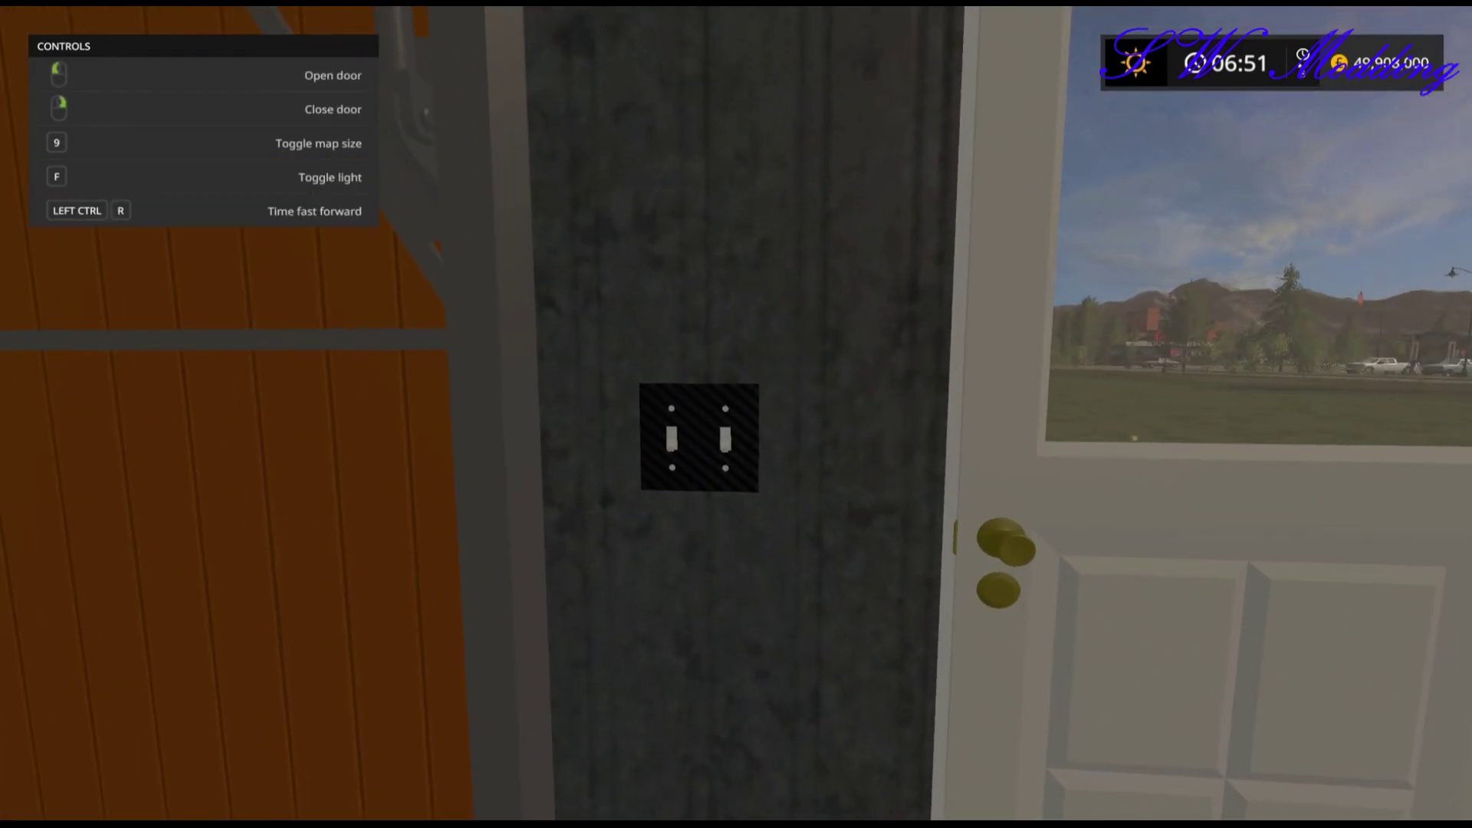
pyautogui.press('s')
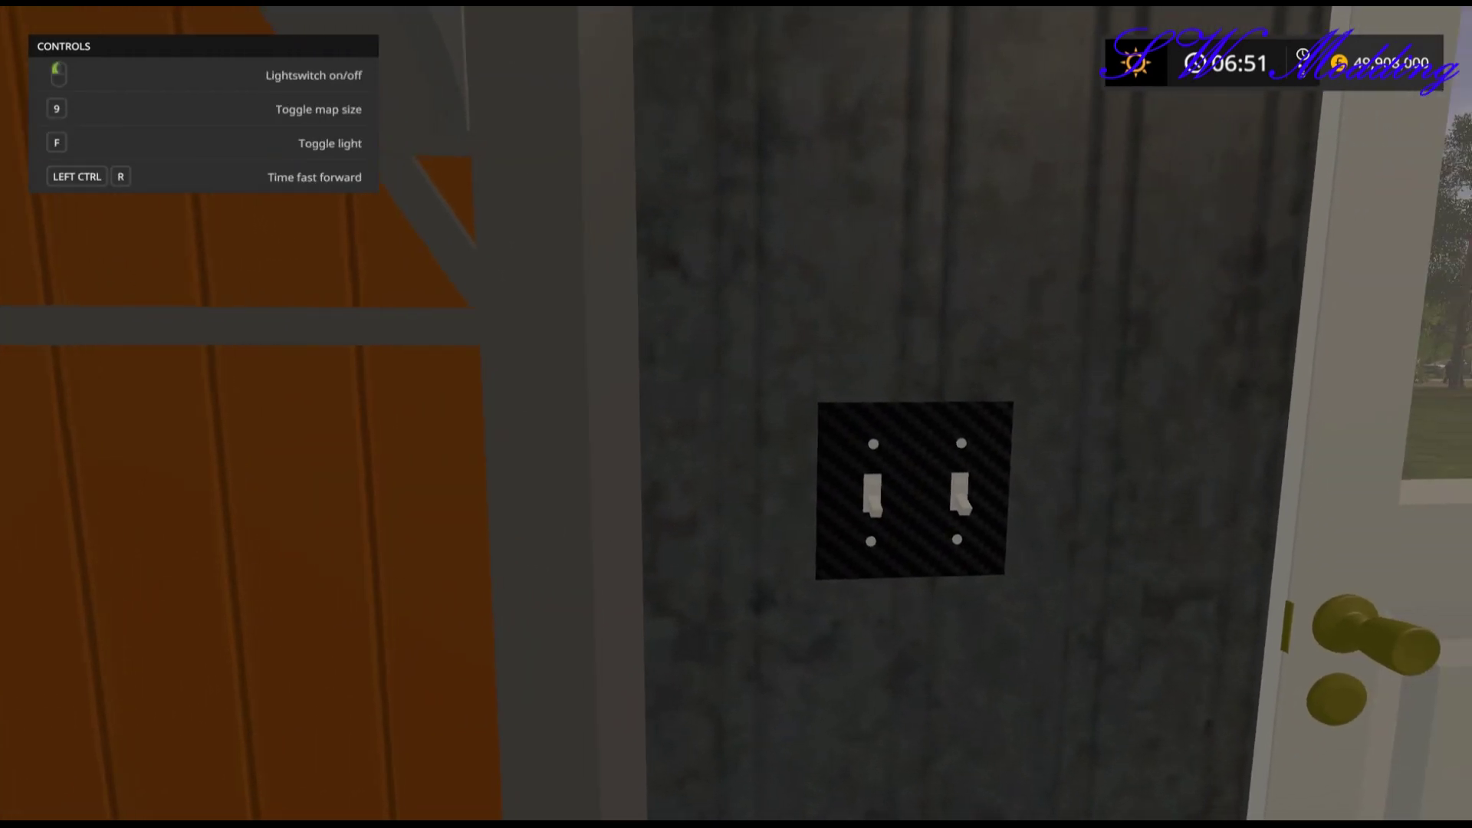
pyautogui.click(736, 414)
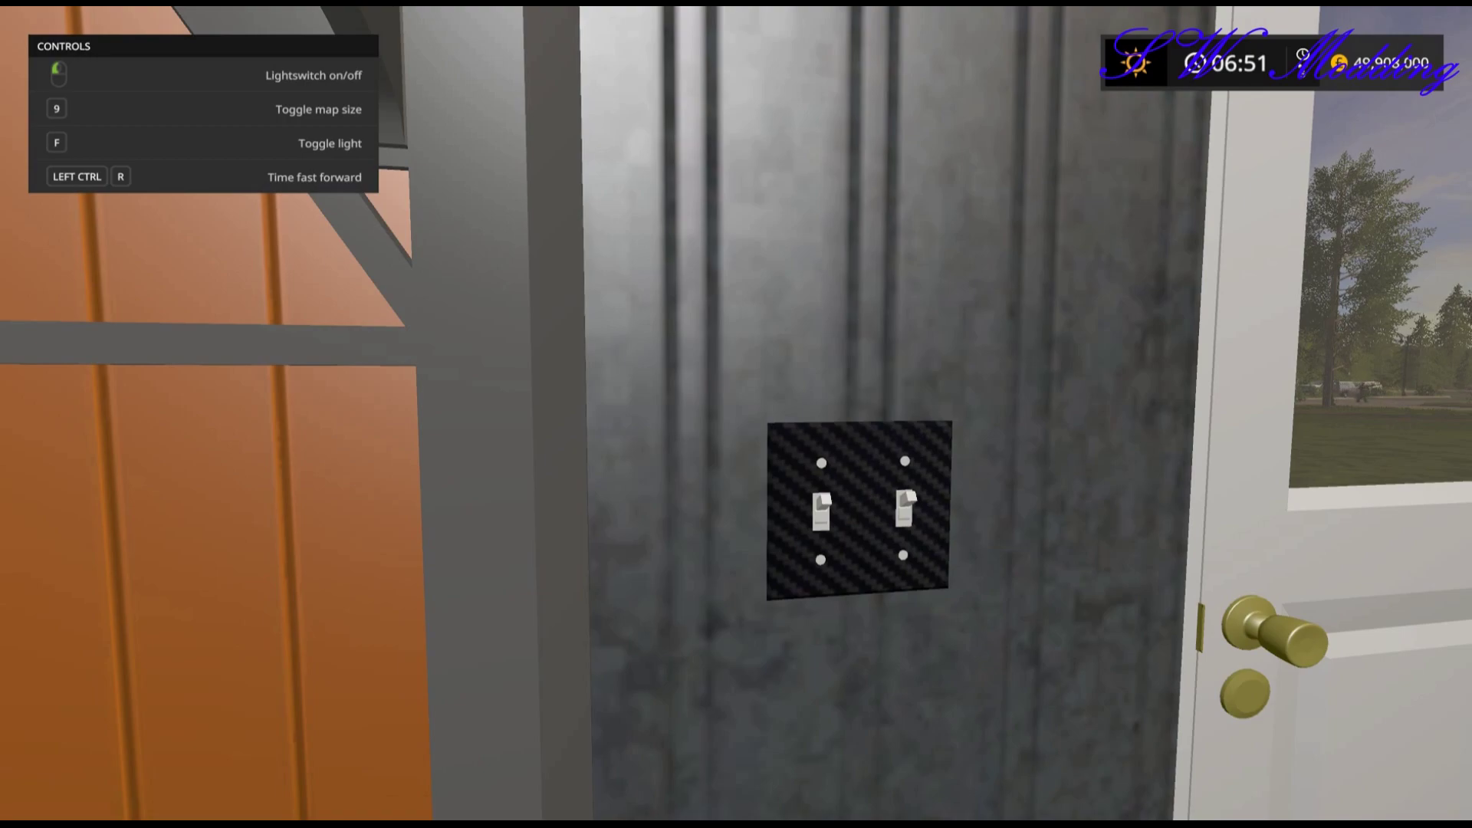
pyautogui.click(736, 414)
# Step: Cross the shed's interior to the sliding door in its side wall, open it and step outside
pyautogui.press('s')
pyautogui.press('w')
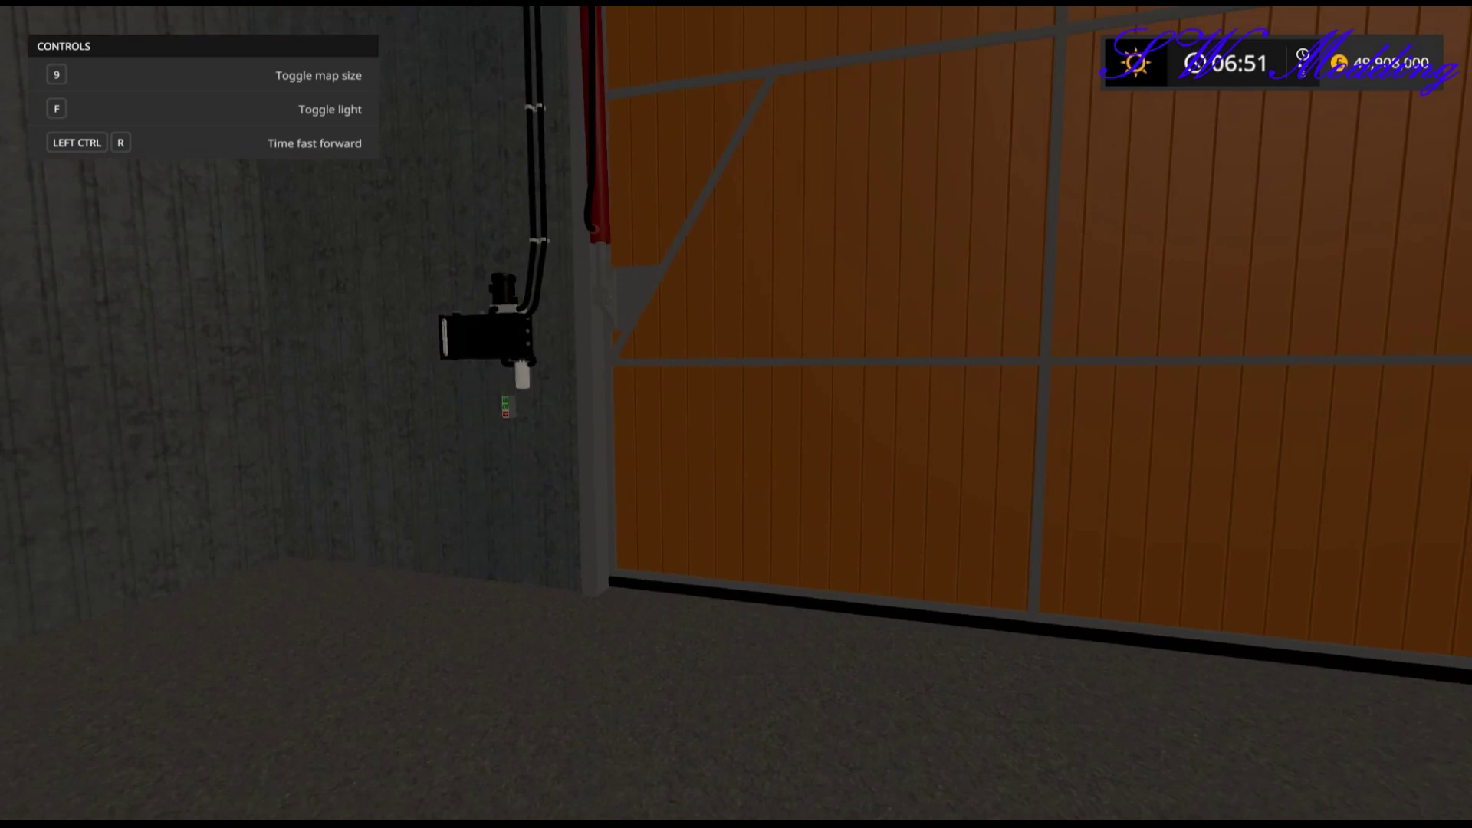
pyautogui.press('w')
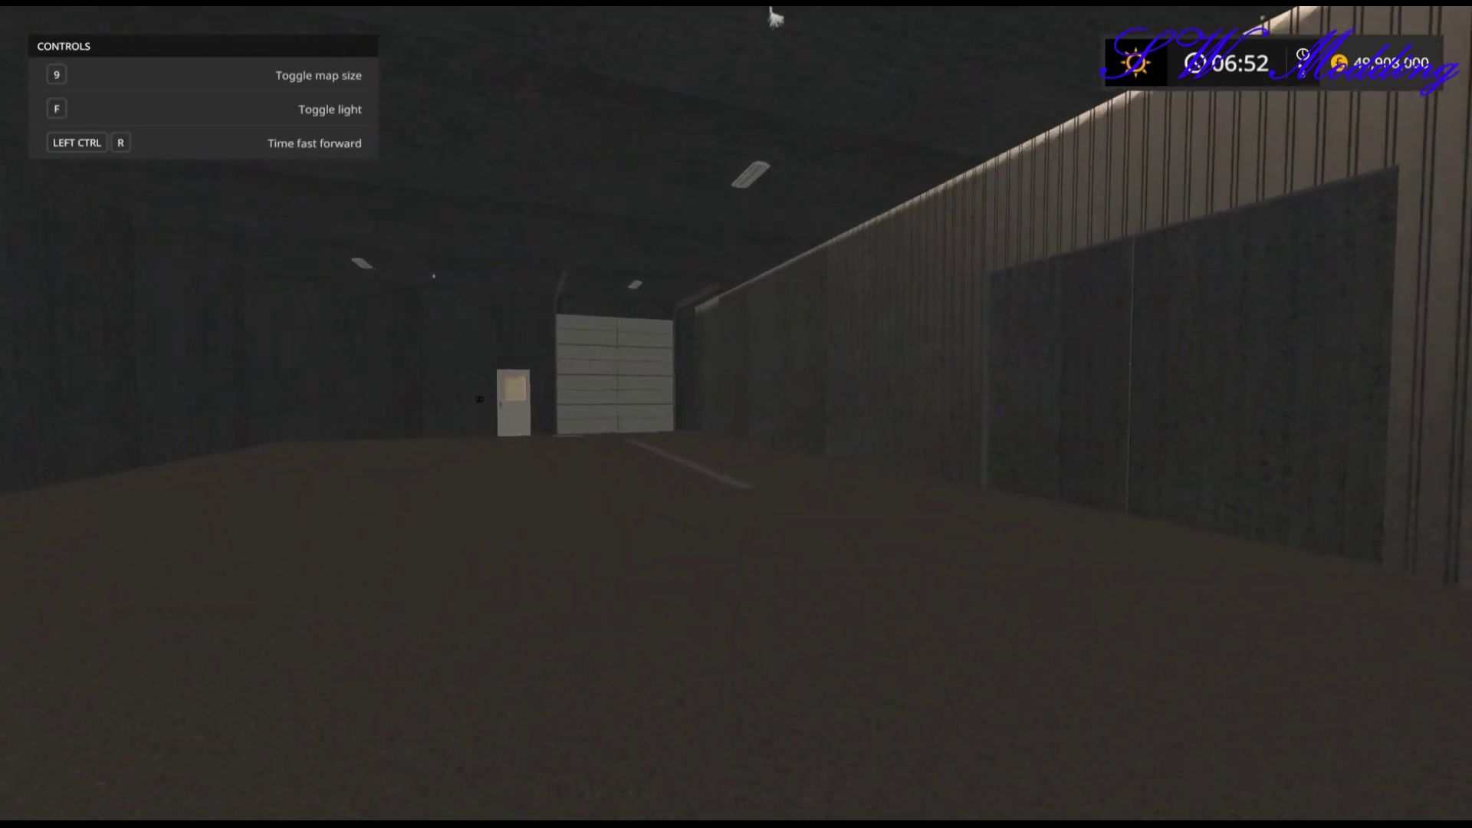
pyautogui.click(736, 414)
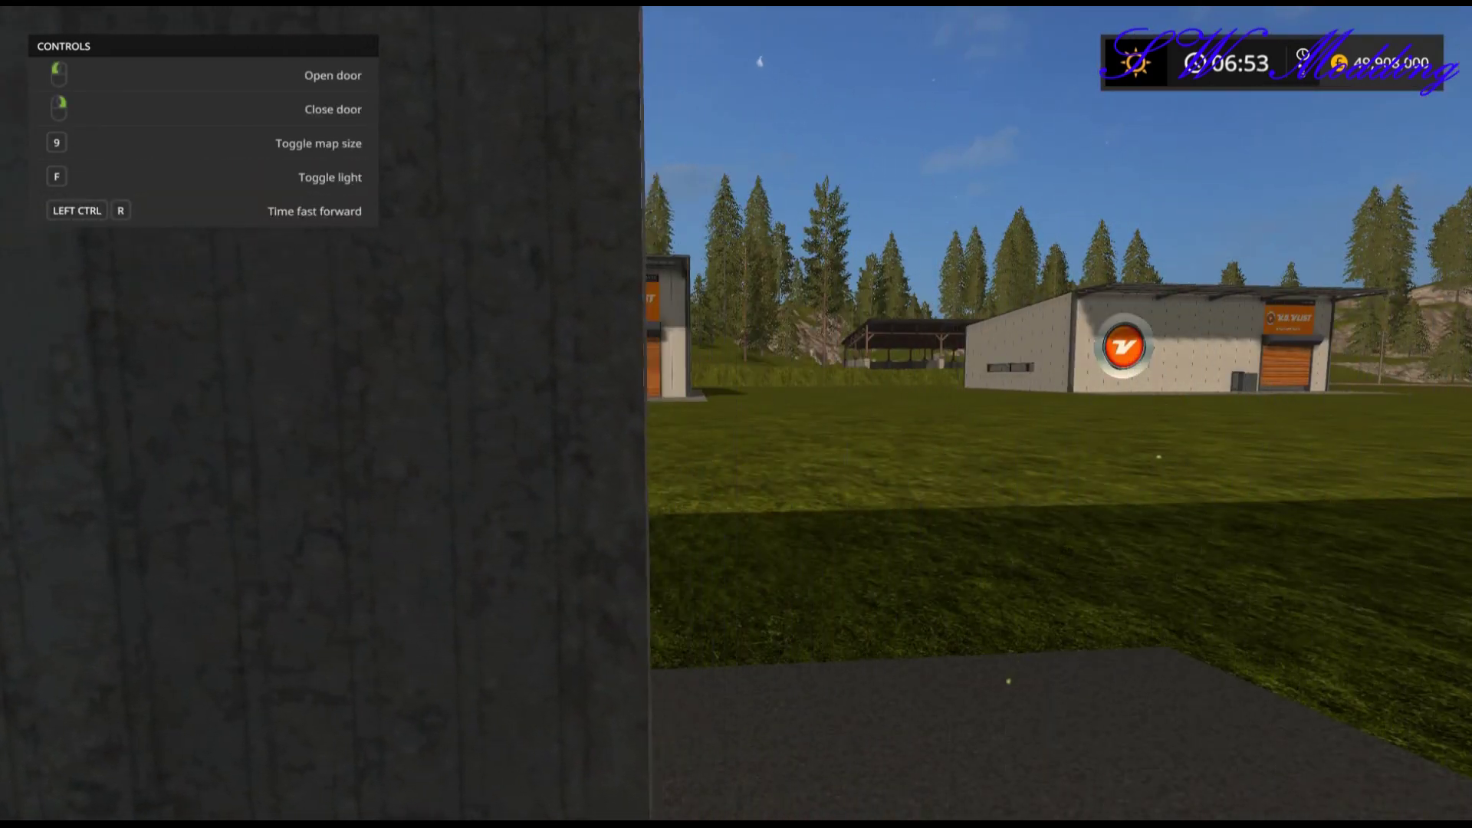
pyautogui.press('w')
pyautogui.press('d')
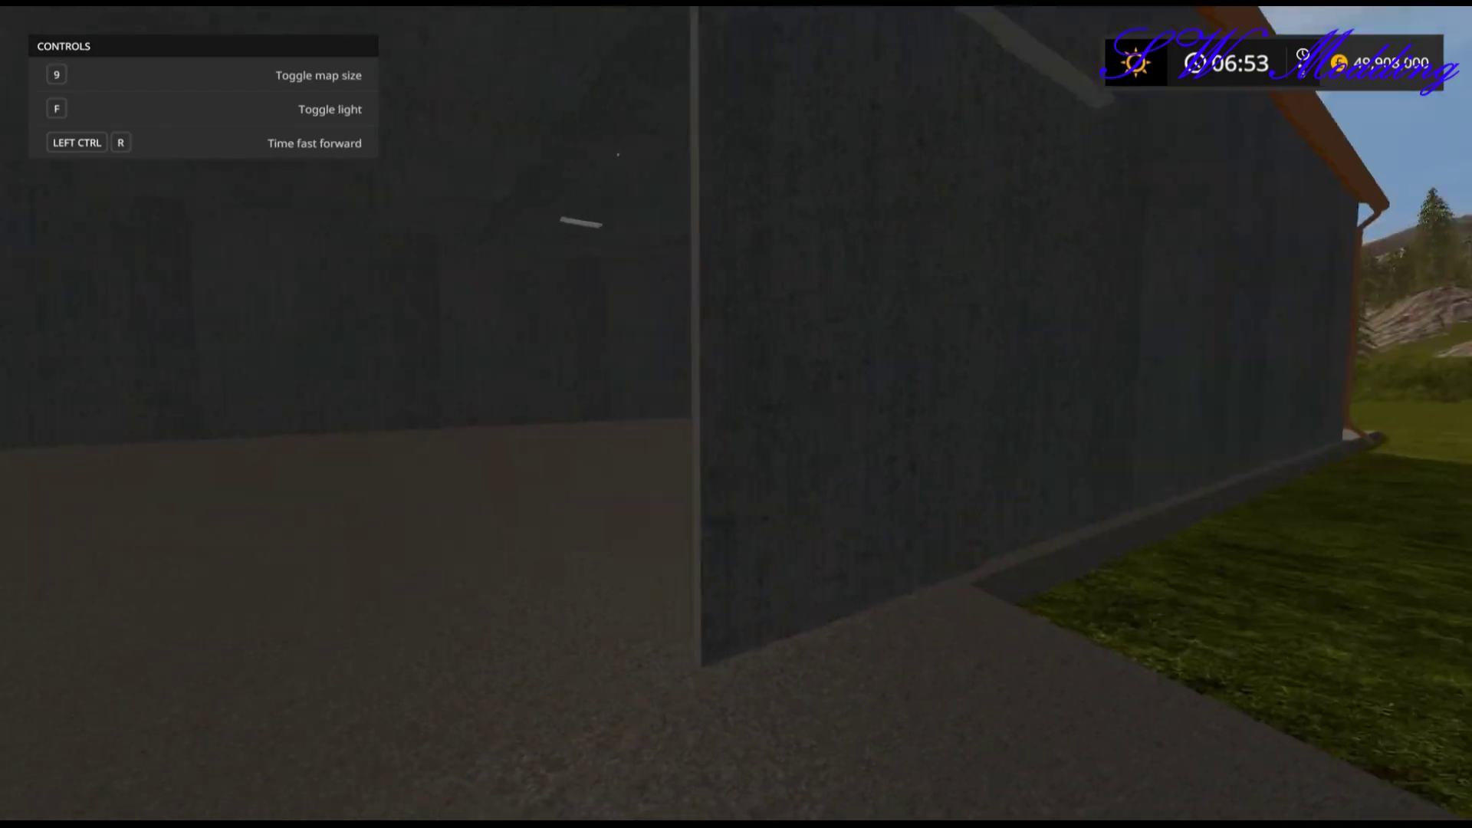
# Step: Go back inside the Machine Shed through the side opening and close the sliding door
pyautogui.press('w')
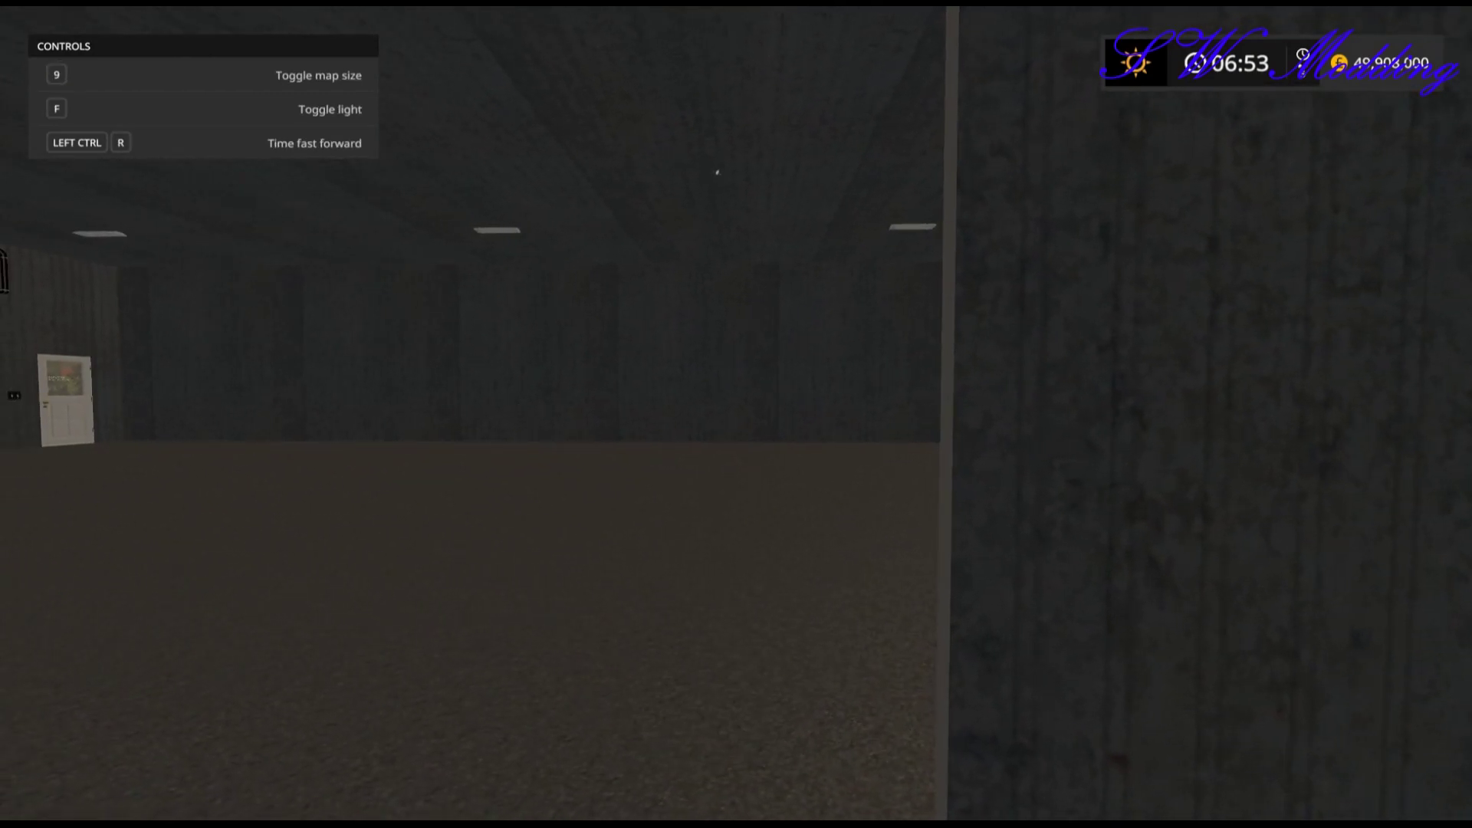
pyautogui.press('a')
pyautogui.press('d')
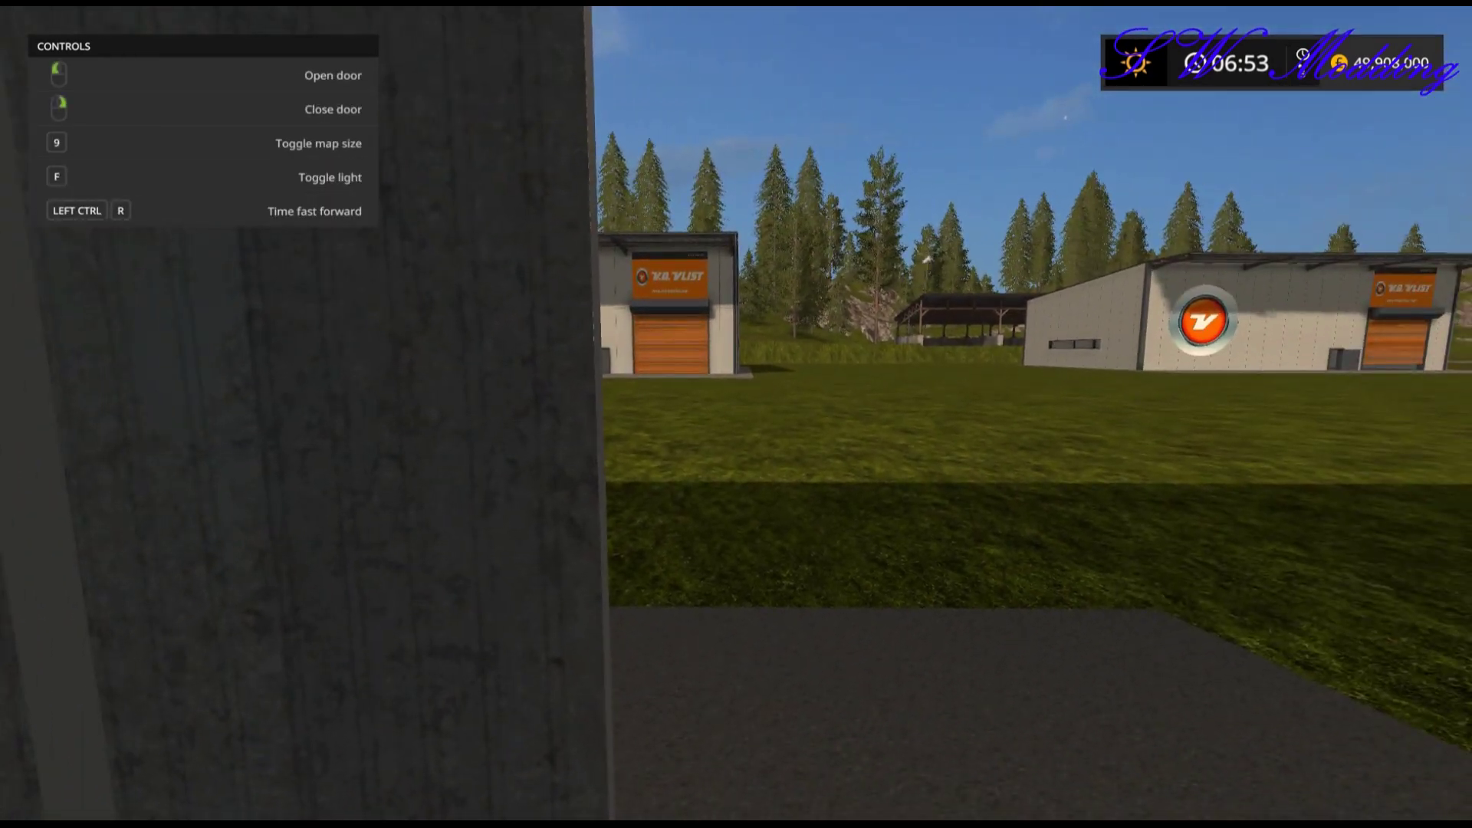
pyautogui.press('d')
pyautogui.press('a')
pyautogui.rightClick(737, 414)
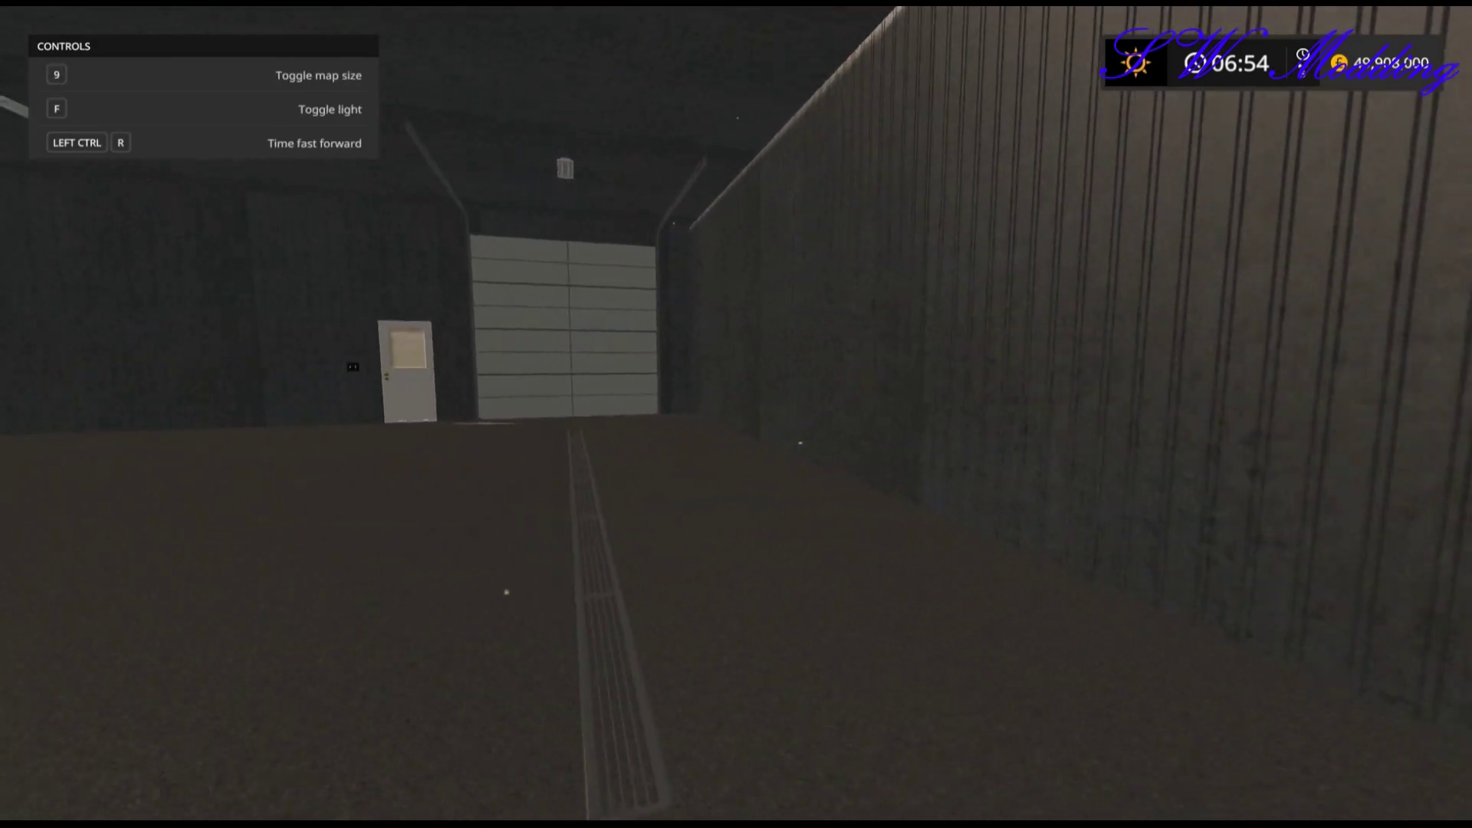
# Step: Walk to the shed's end wall, open the white door beside the overhead door and toggle the adjacent light switch twice
pyautogui.press('w')
pyautogui.press('w')
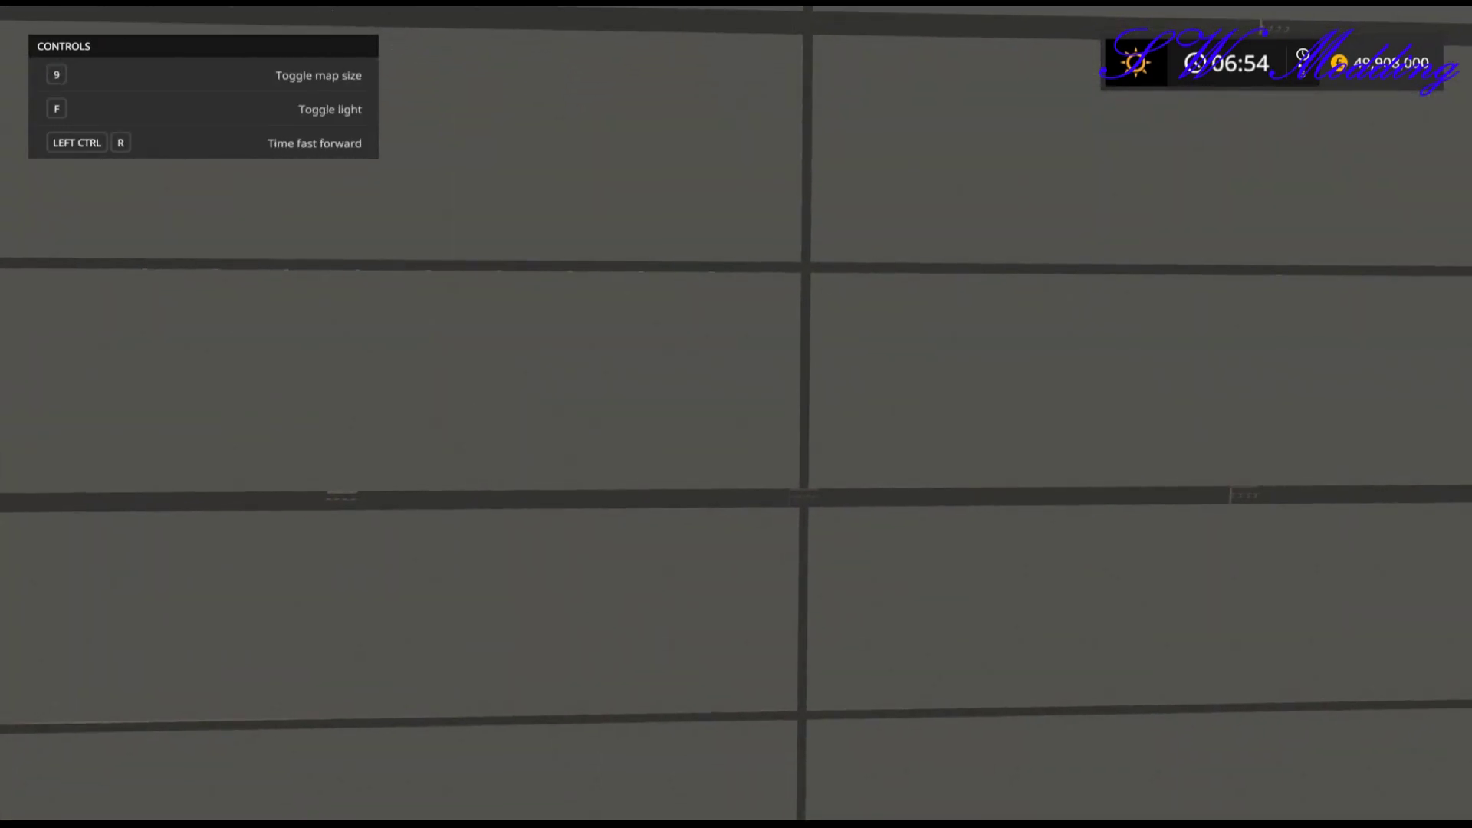
pyautogui.rightClick(736, 414)
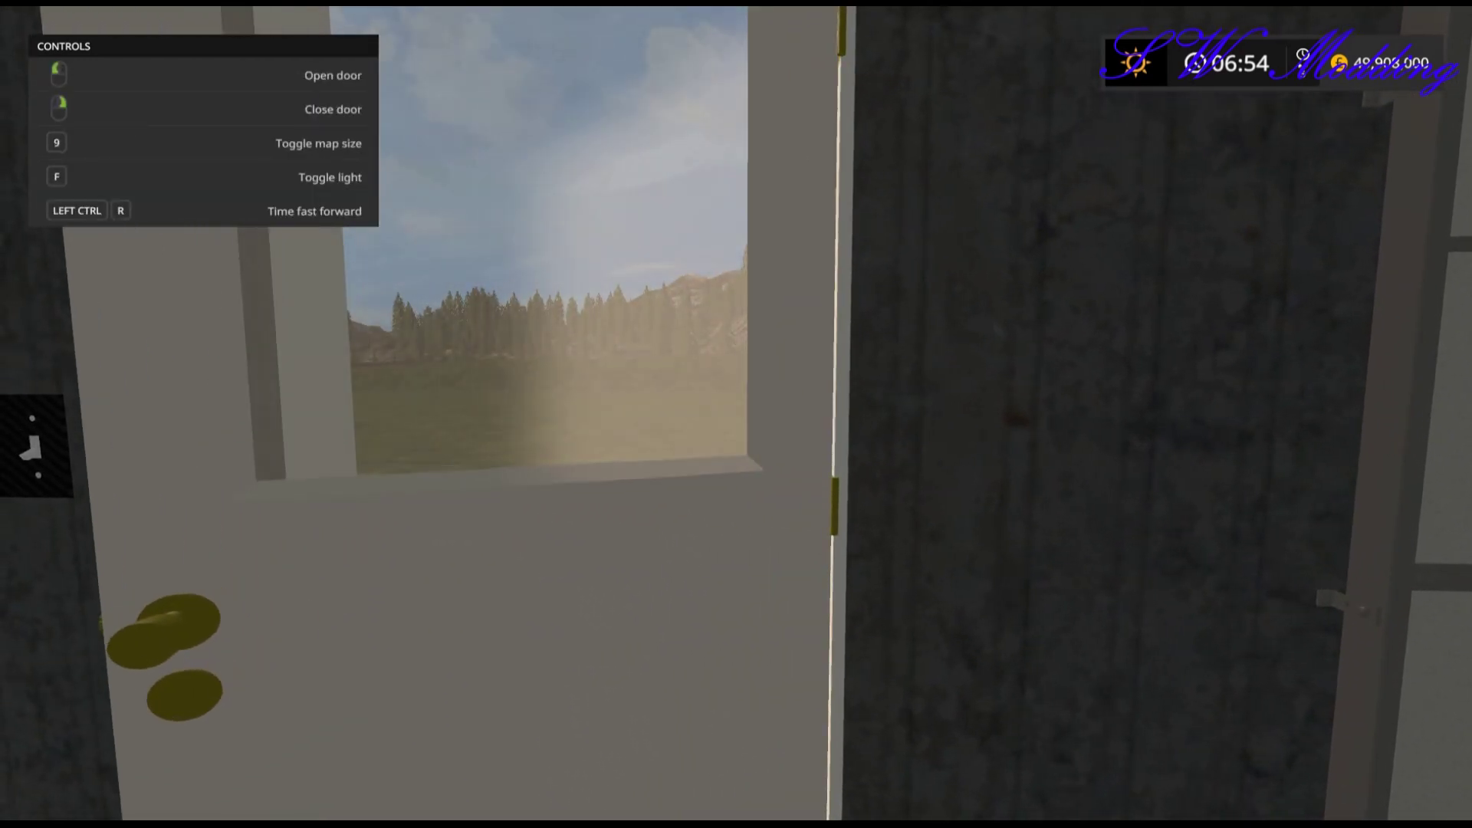
pyautogui.click(736, 414)
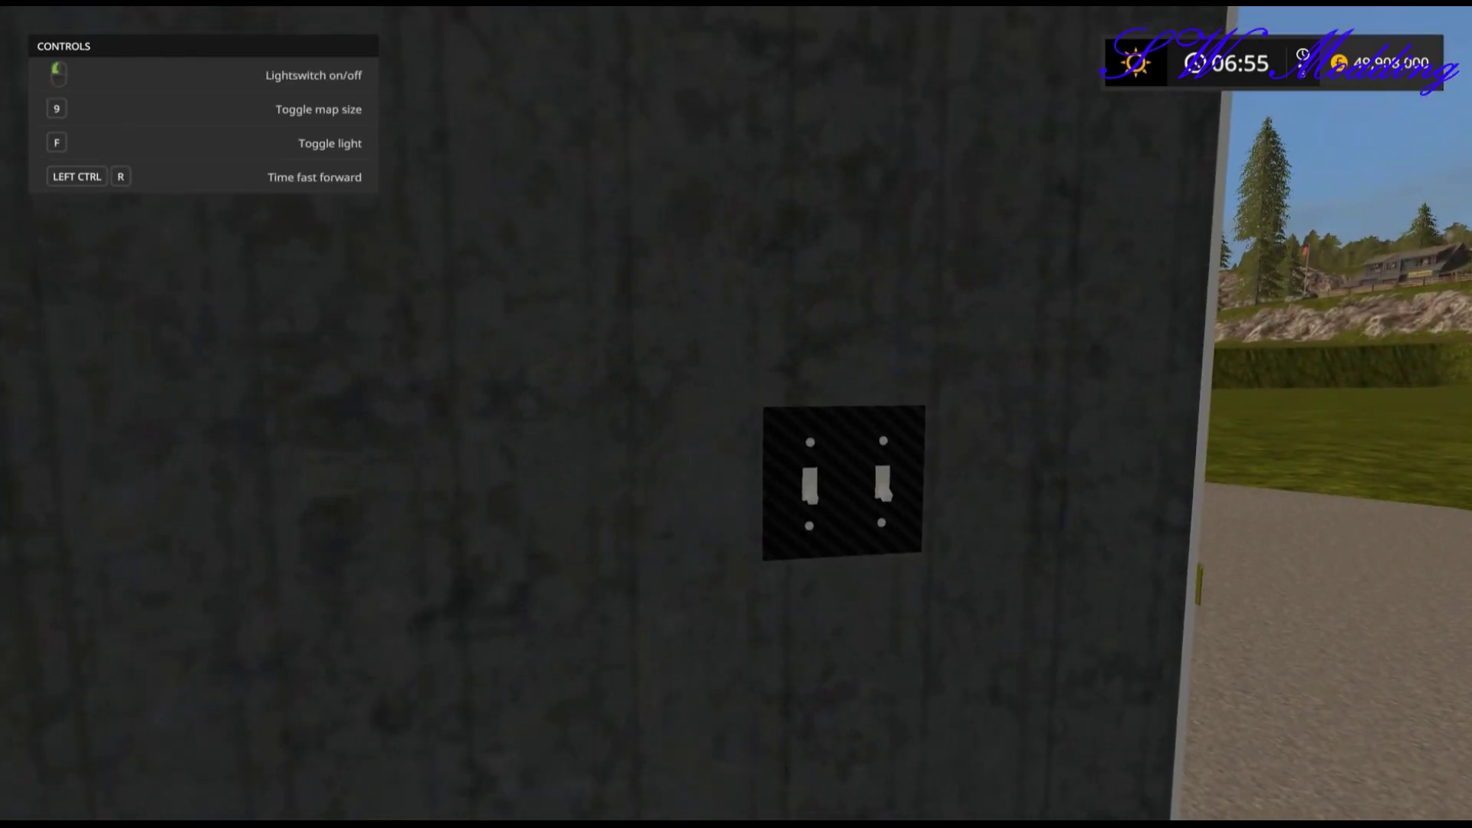
pyautogui.click(736, 414)
pyautogui.click(736, 414)
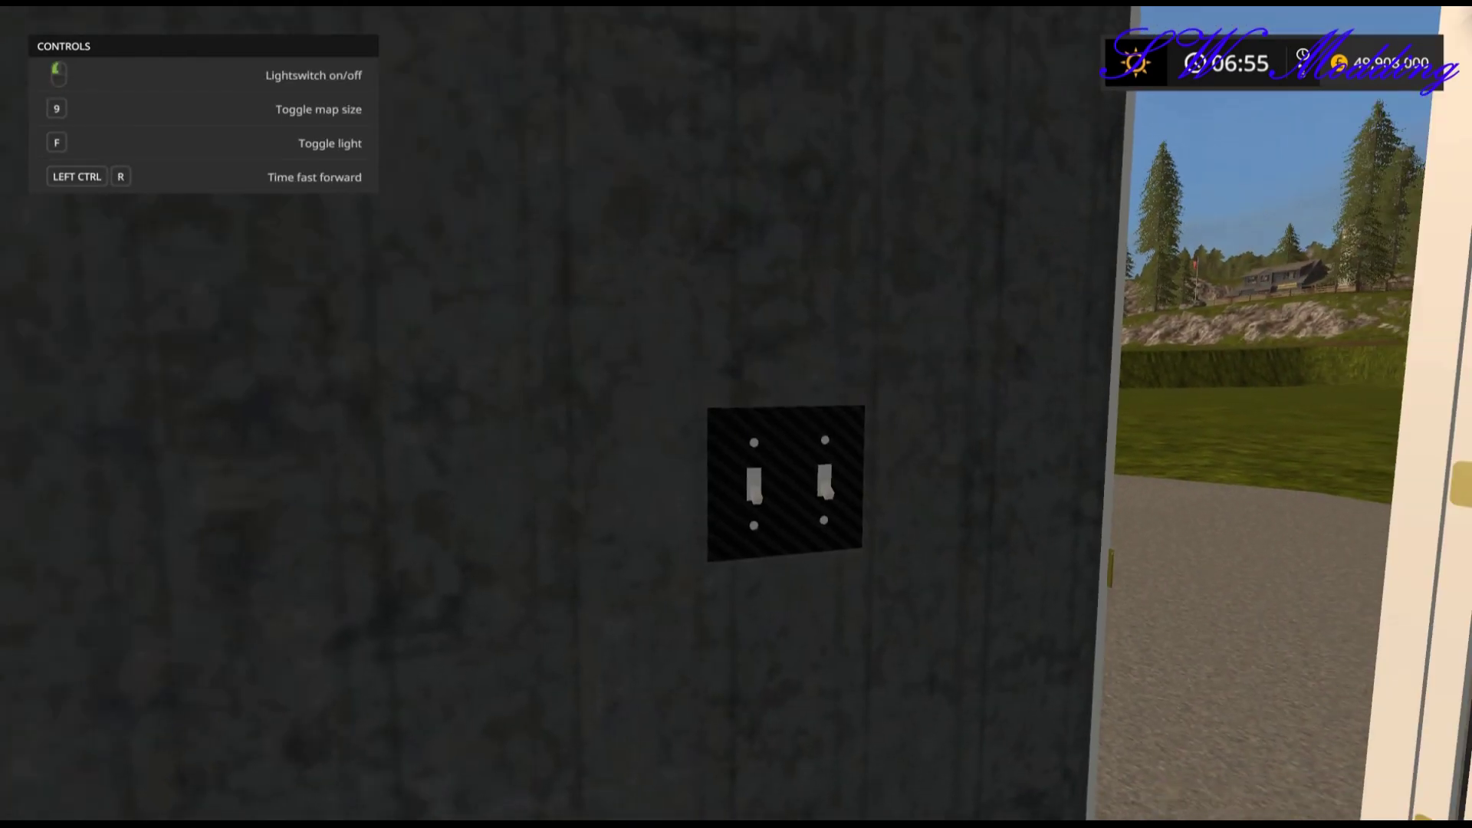
# Step: Step outside and move toward and away from the closed overhead door to check the range of its opening trigger
pyautogui.press('w')
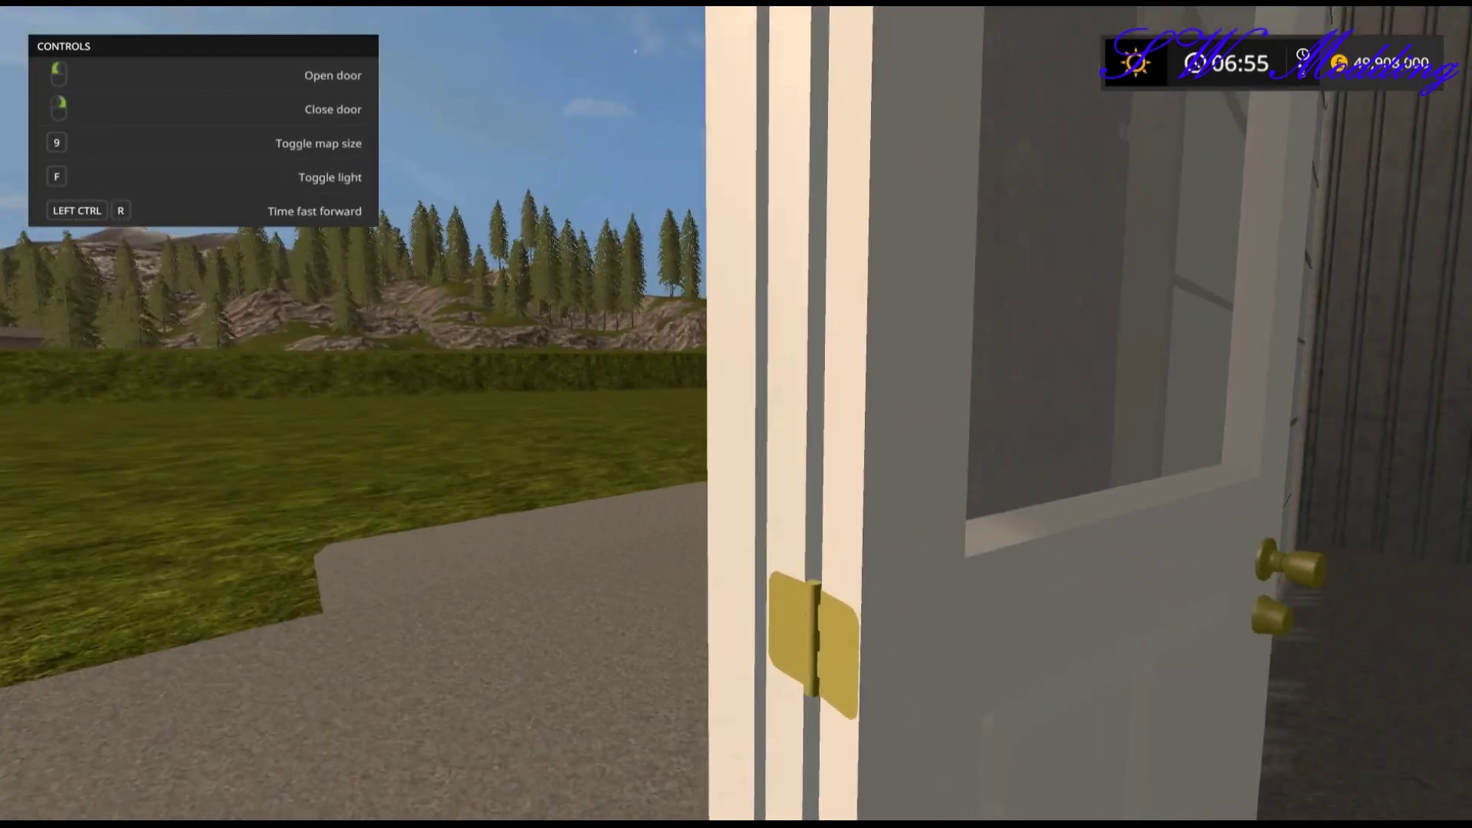
pyautogui.press('w')
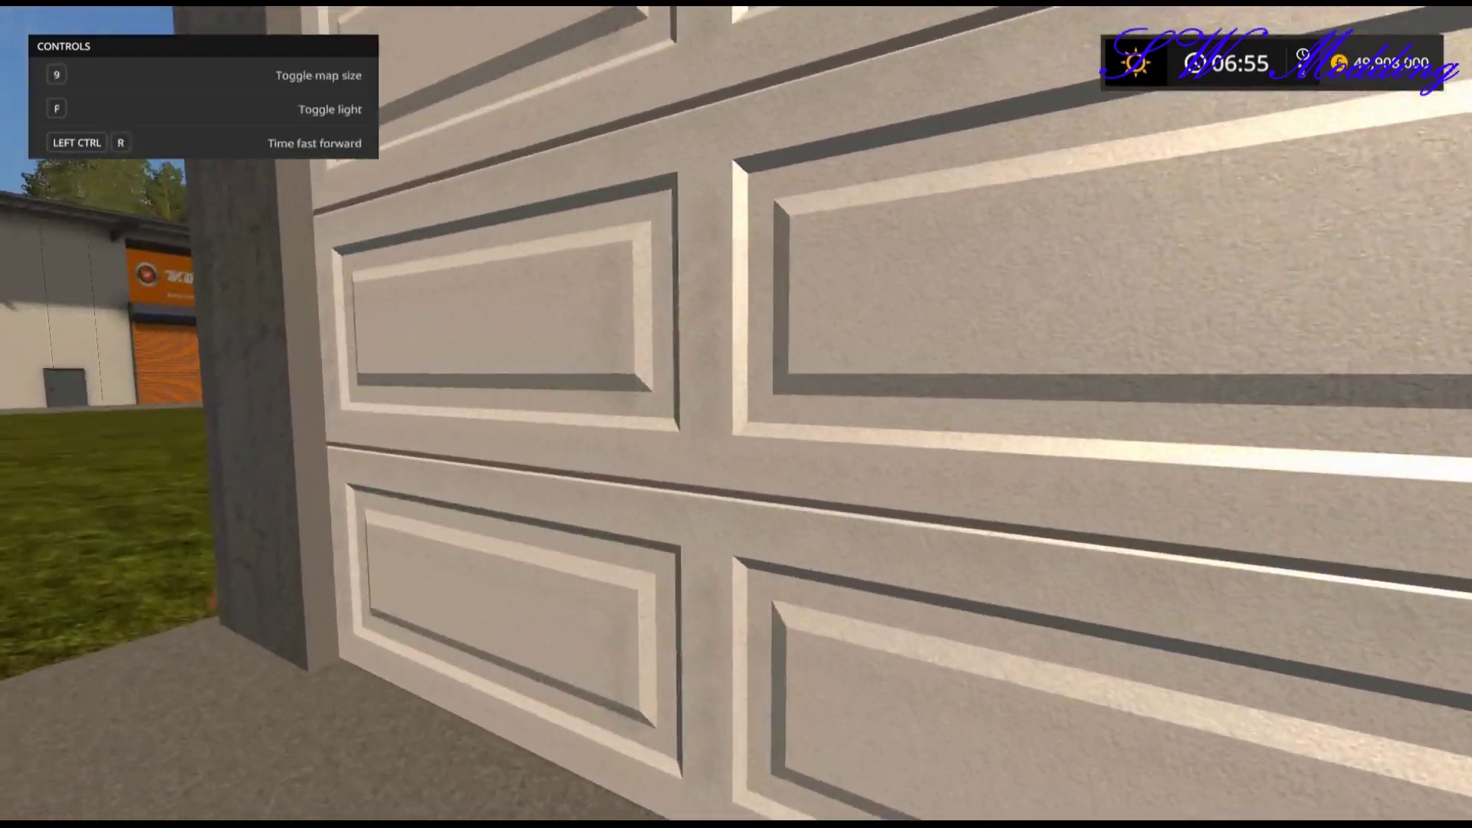
pyautogui.press('s')
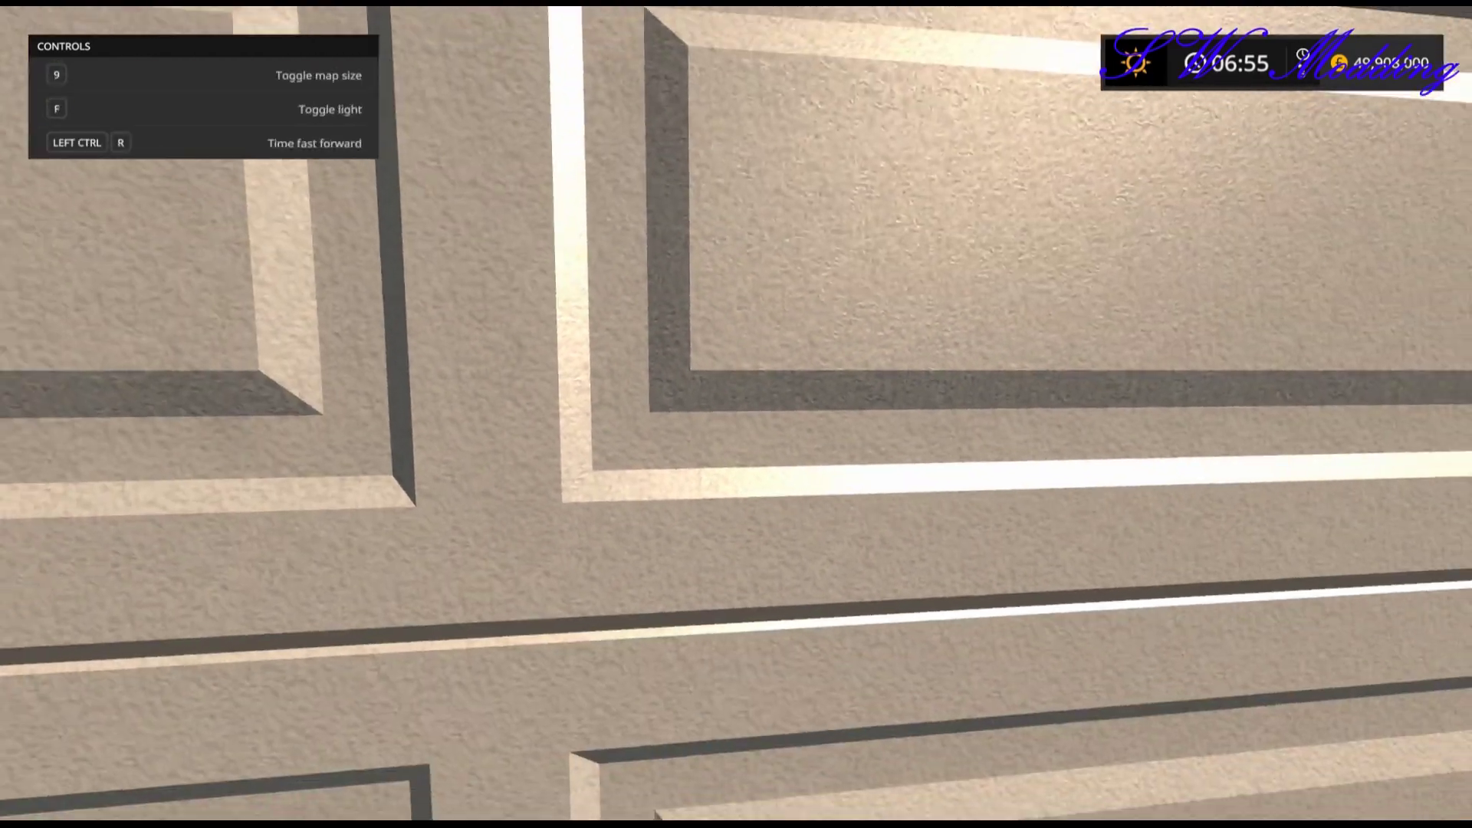
pyautogui.press('w')
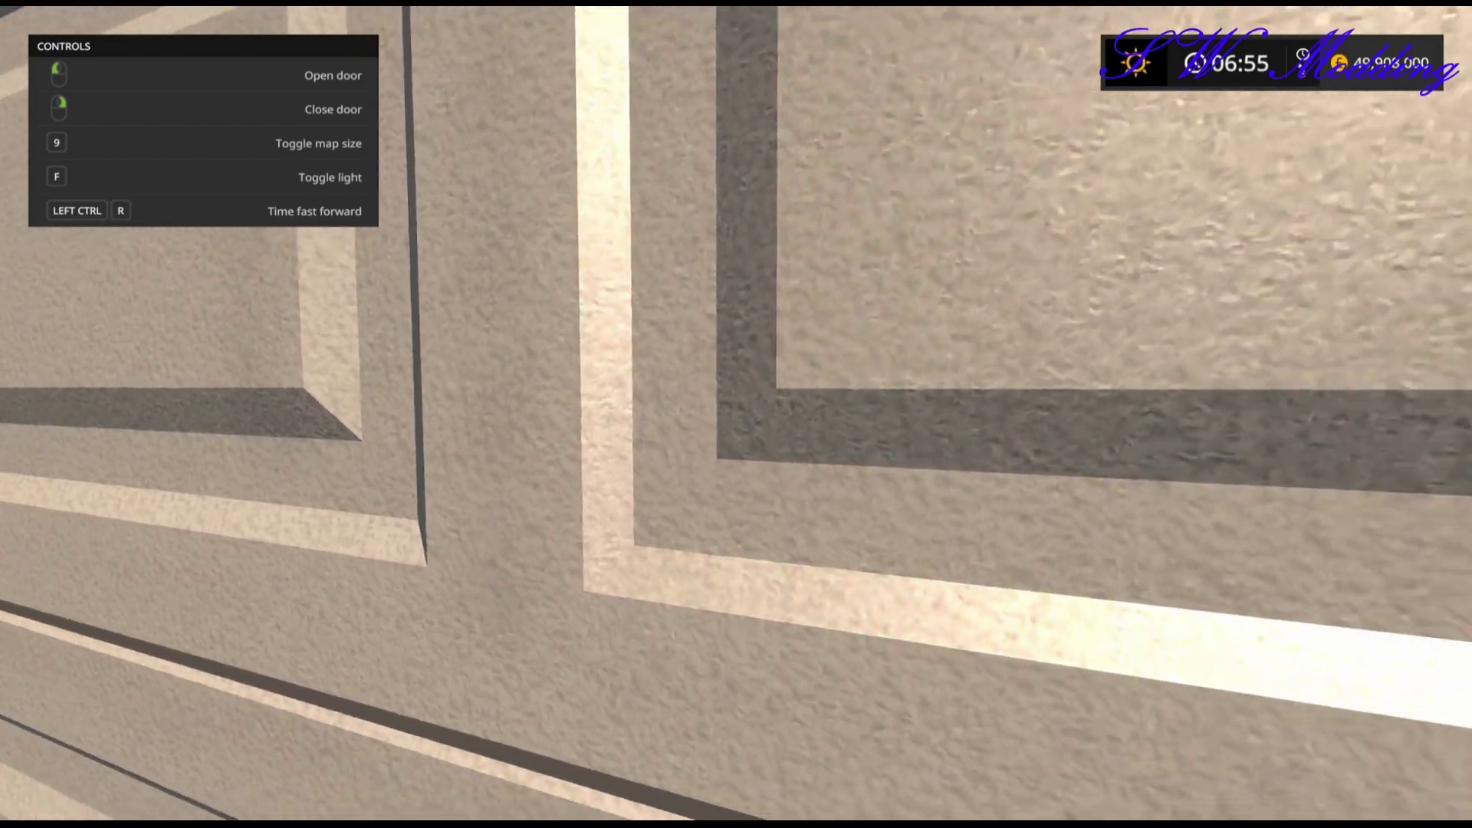
pyautogui.press('s')
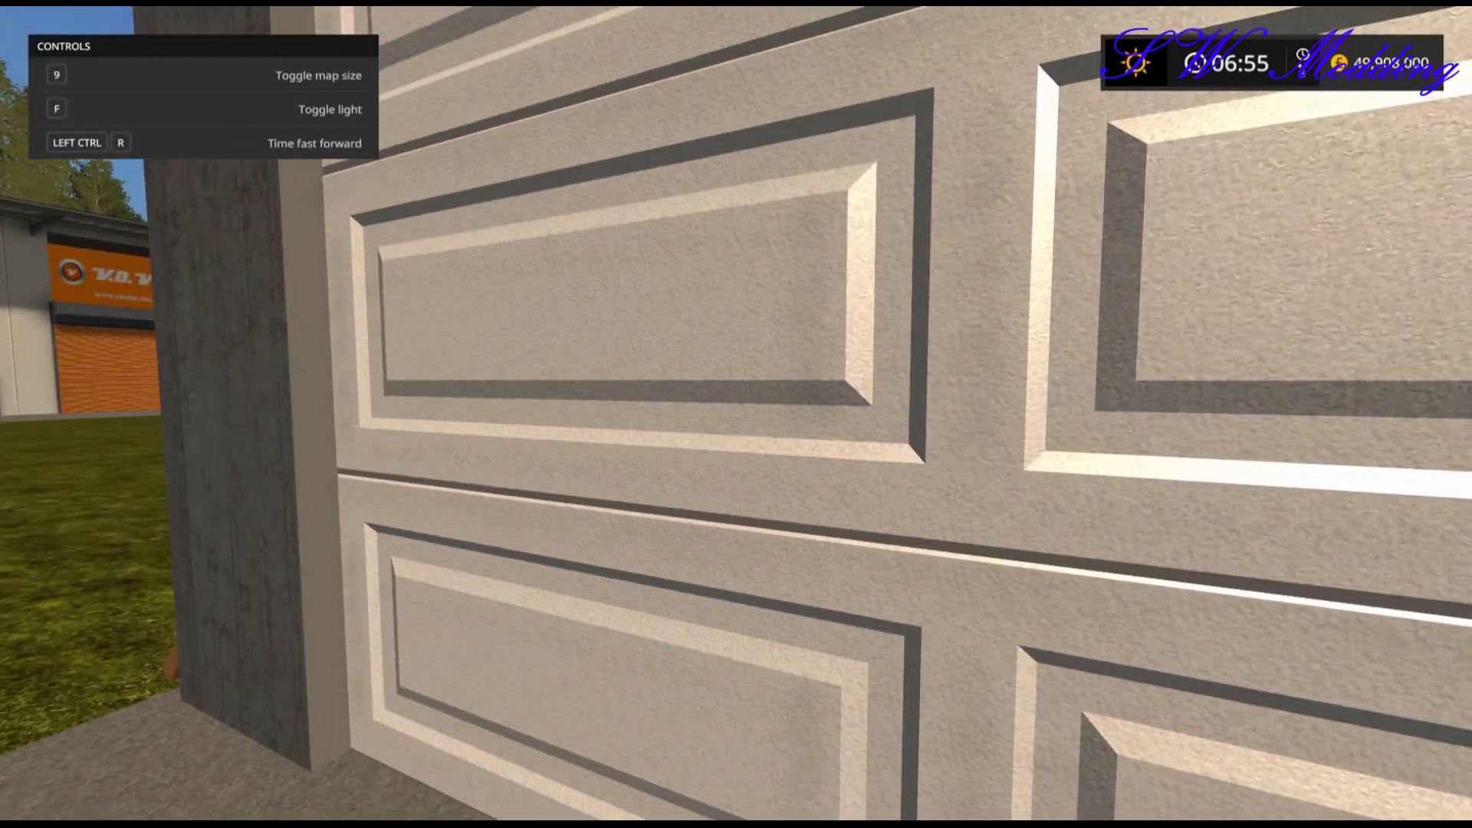
pyautogui.press('w')
pyautogui.press('d')
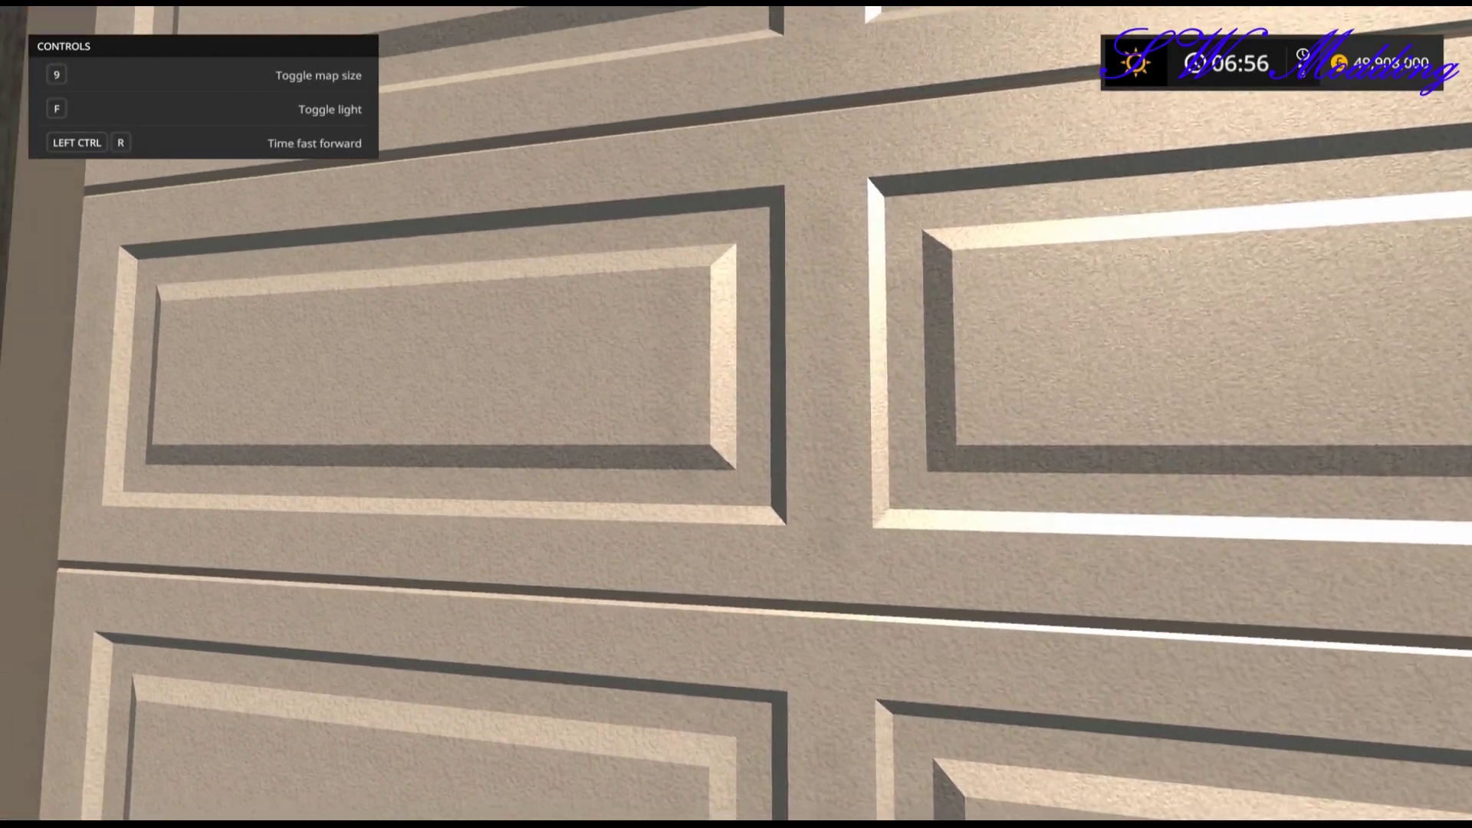
pyautogui.press('w')
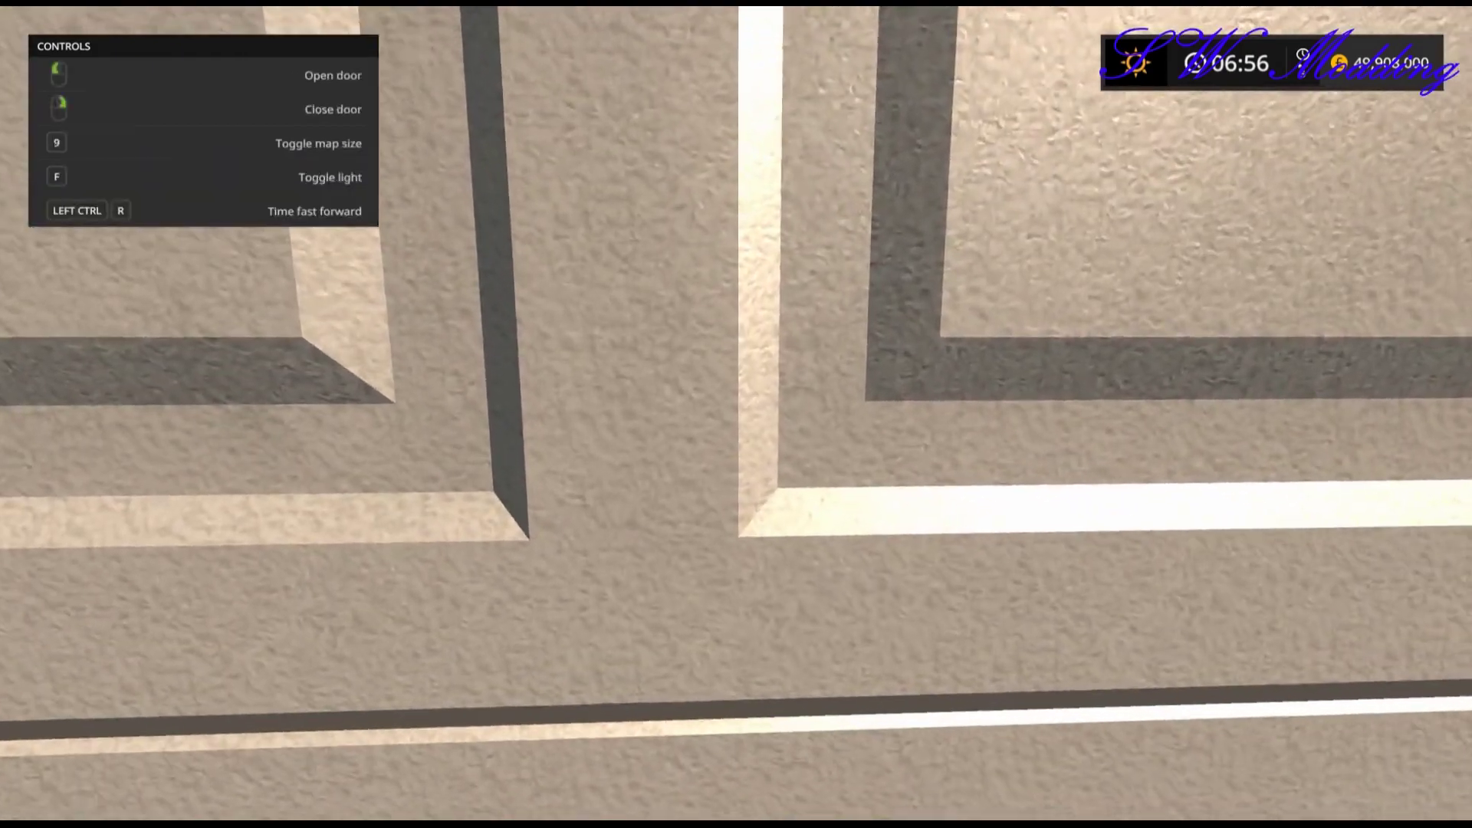
pyautogui.press('s')
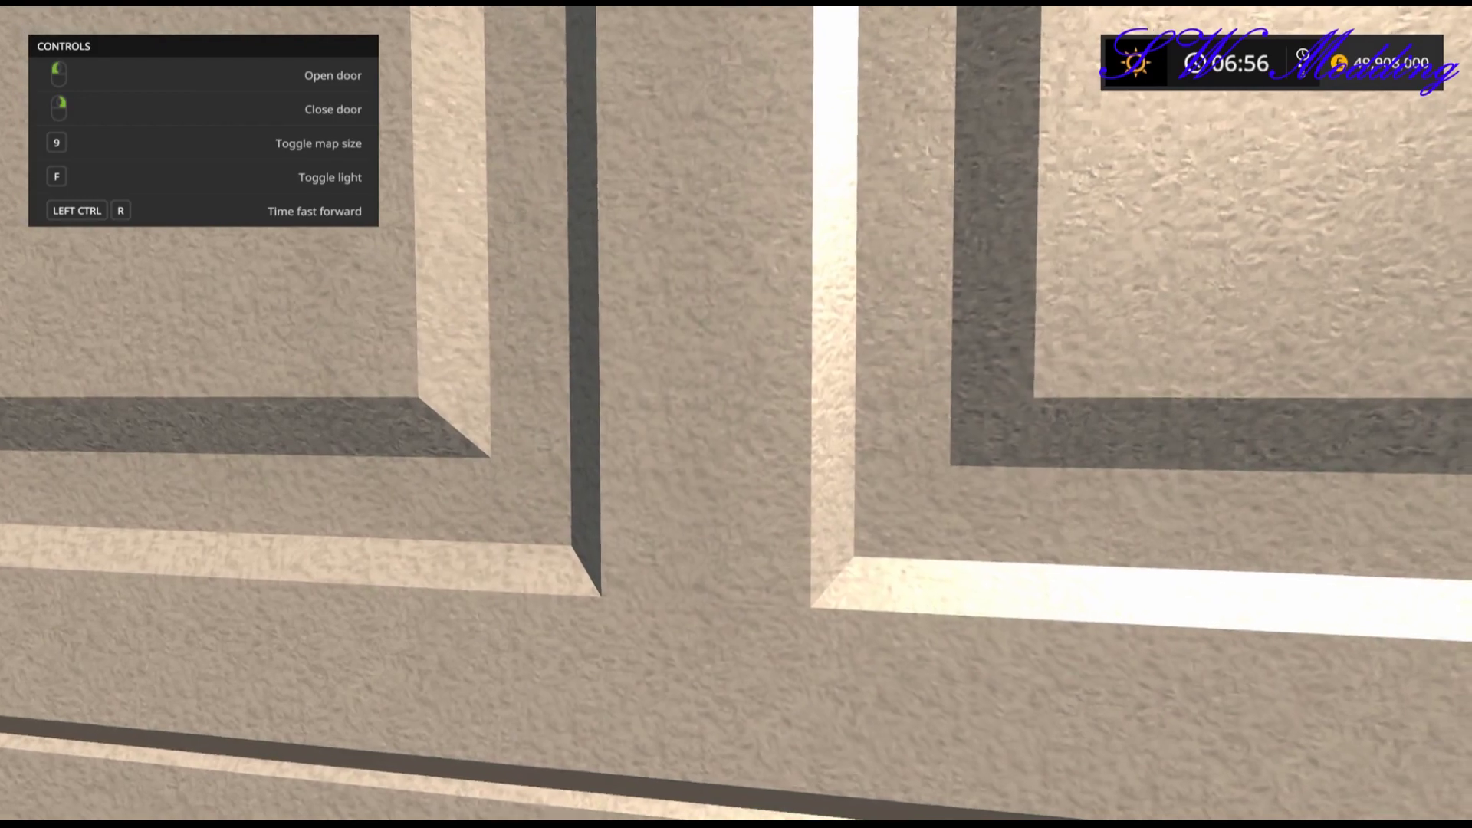
pyautogui.press('s')
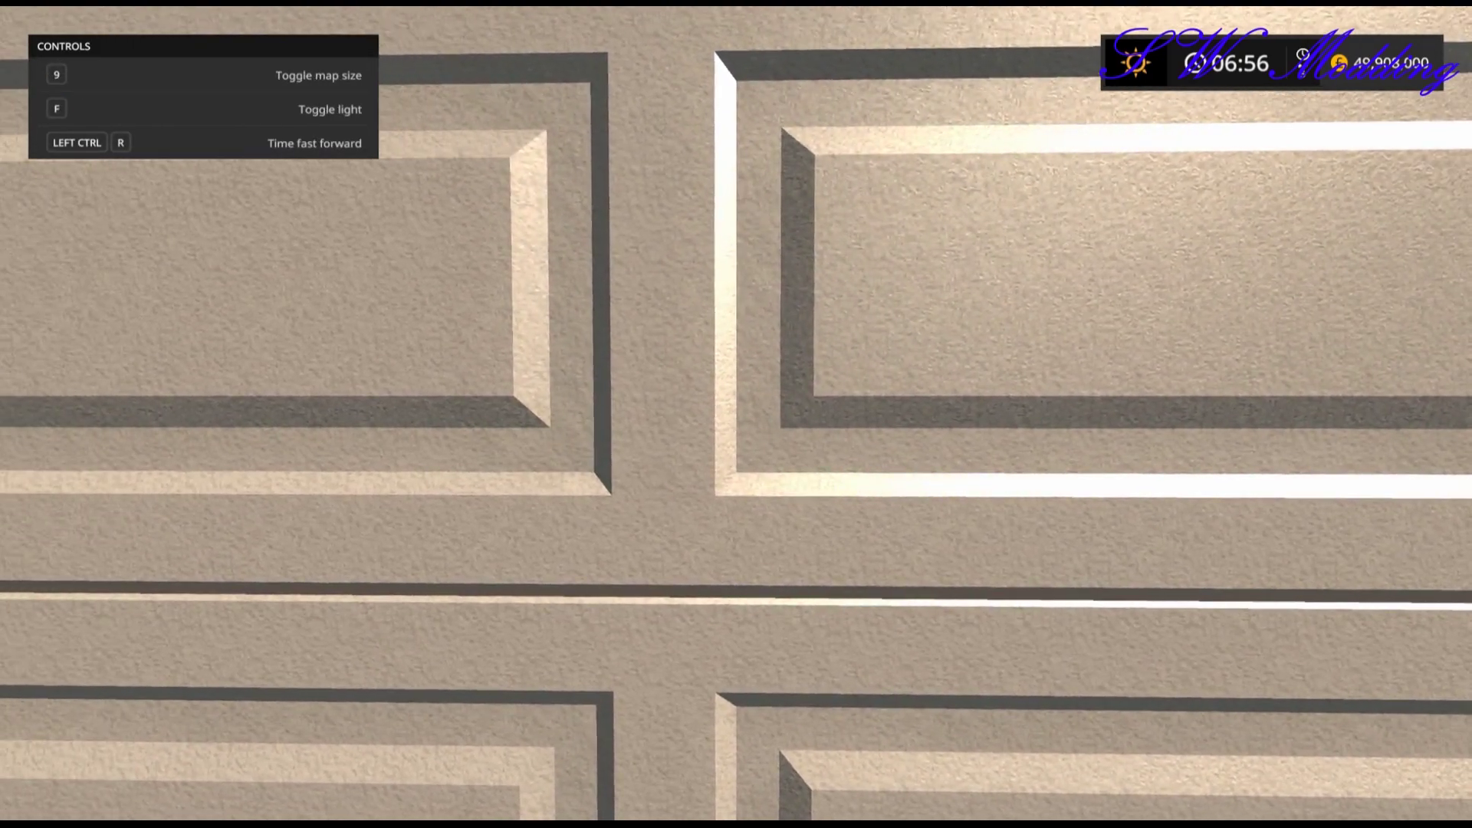
# Step: Return inside through the white door and open the overhead door from within the shed
pyautogui.press('w')
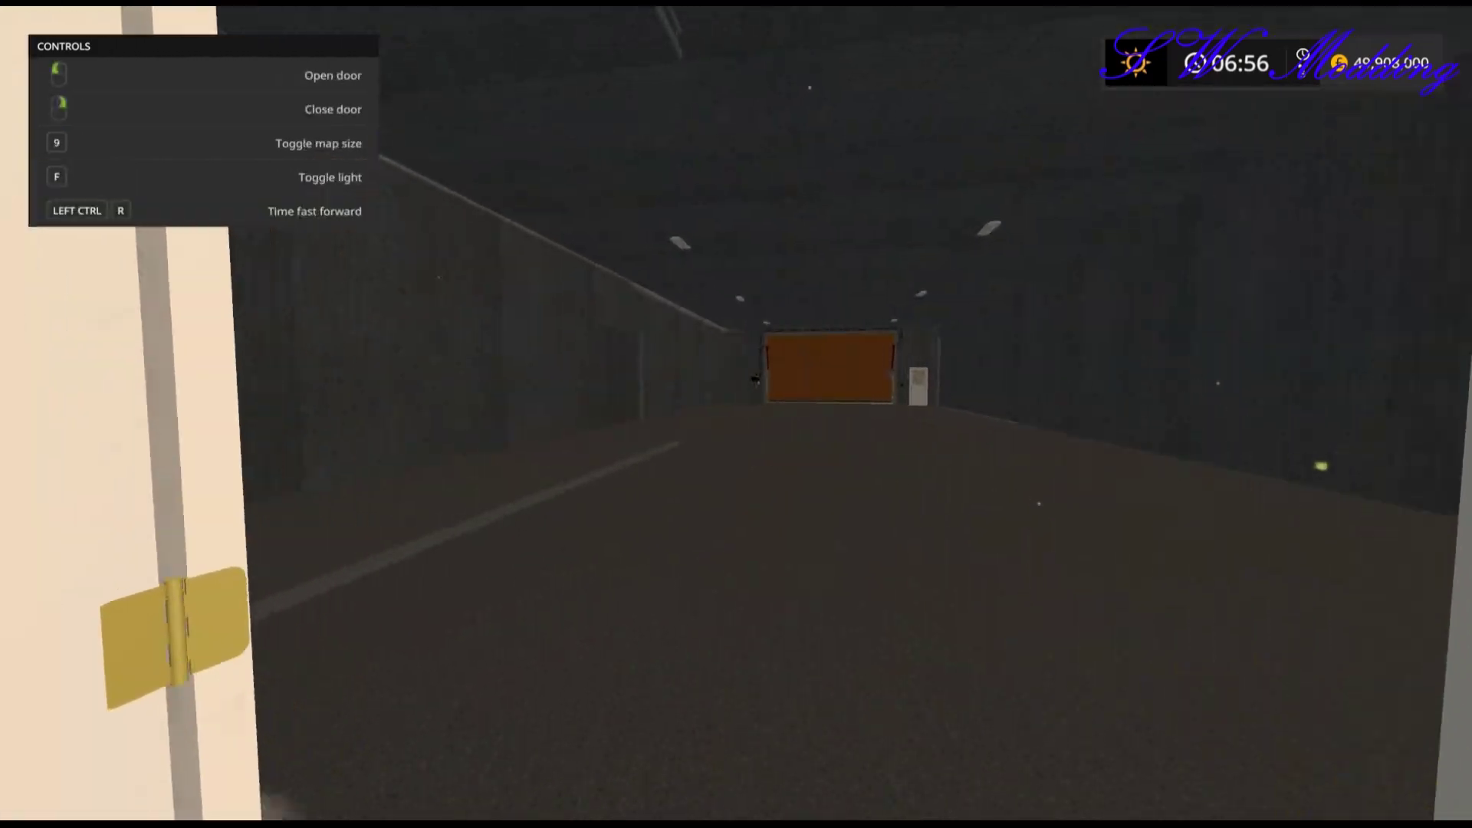
pyautogui.press('w')
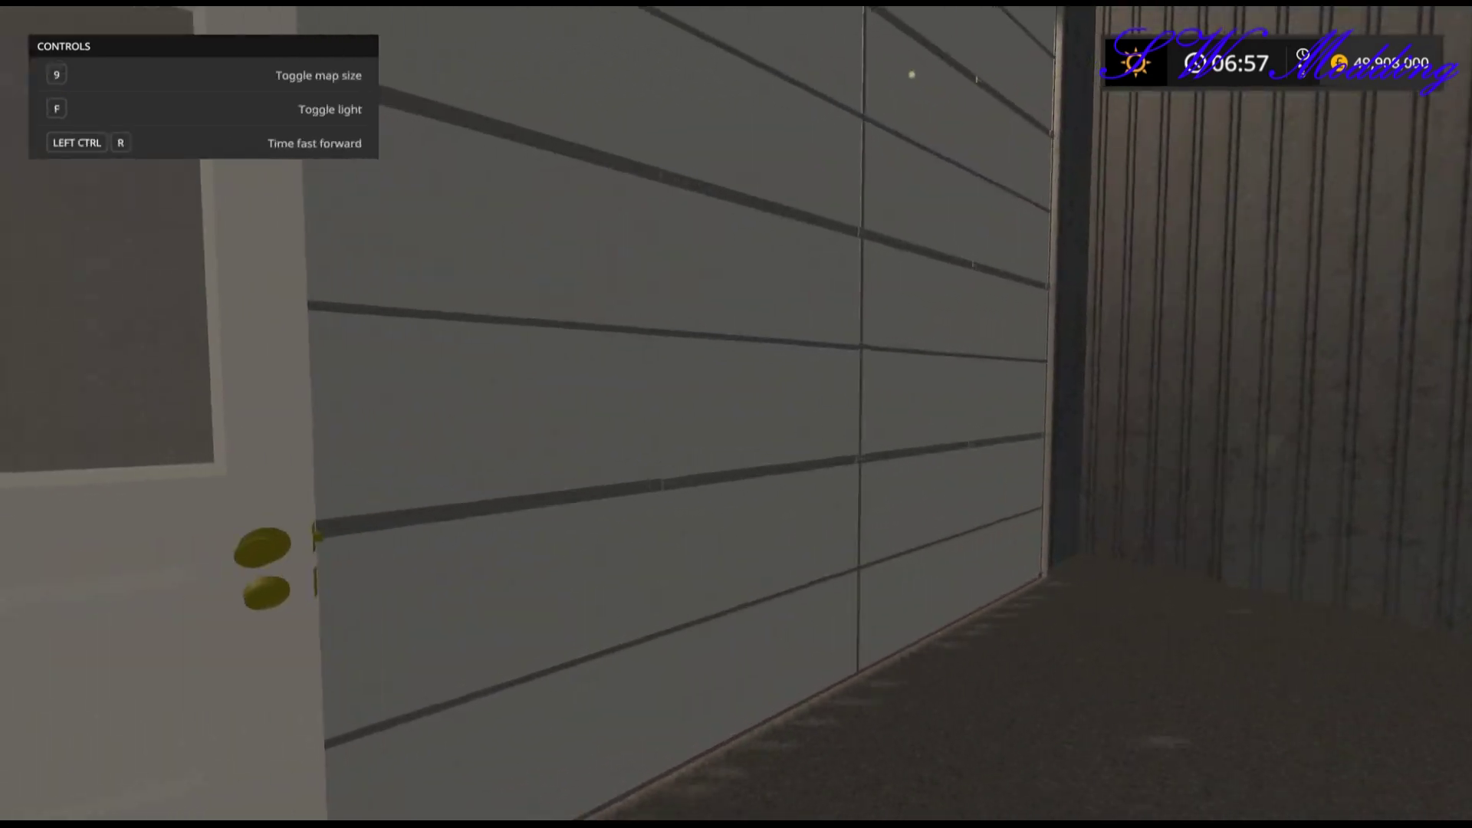
pyautogui.press('w')
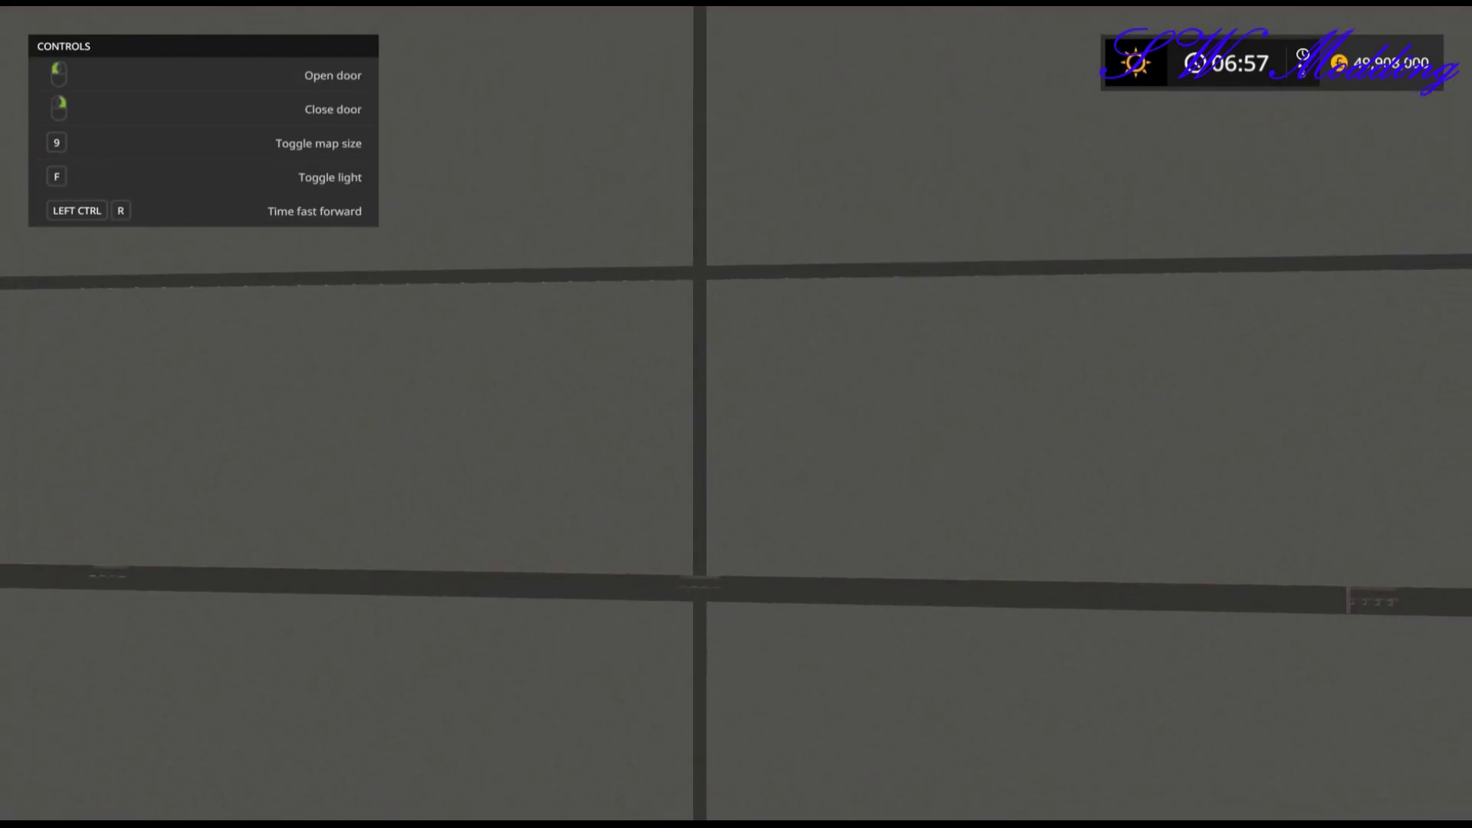
pyautogui.click(736, 414)
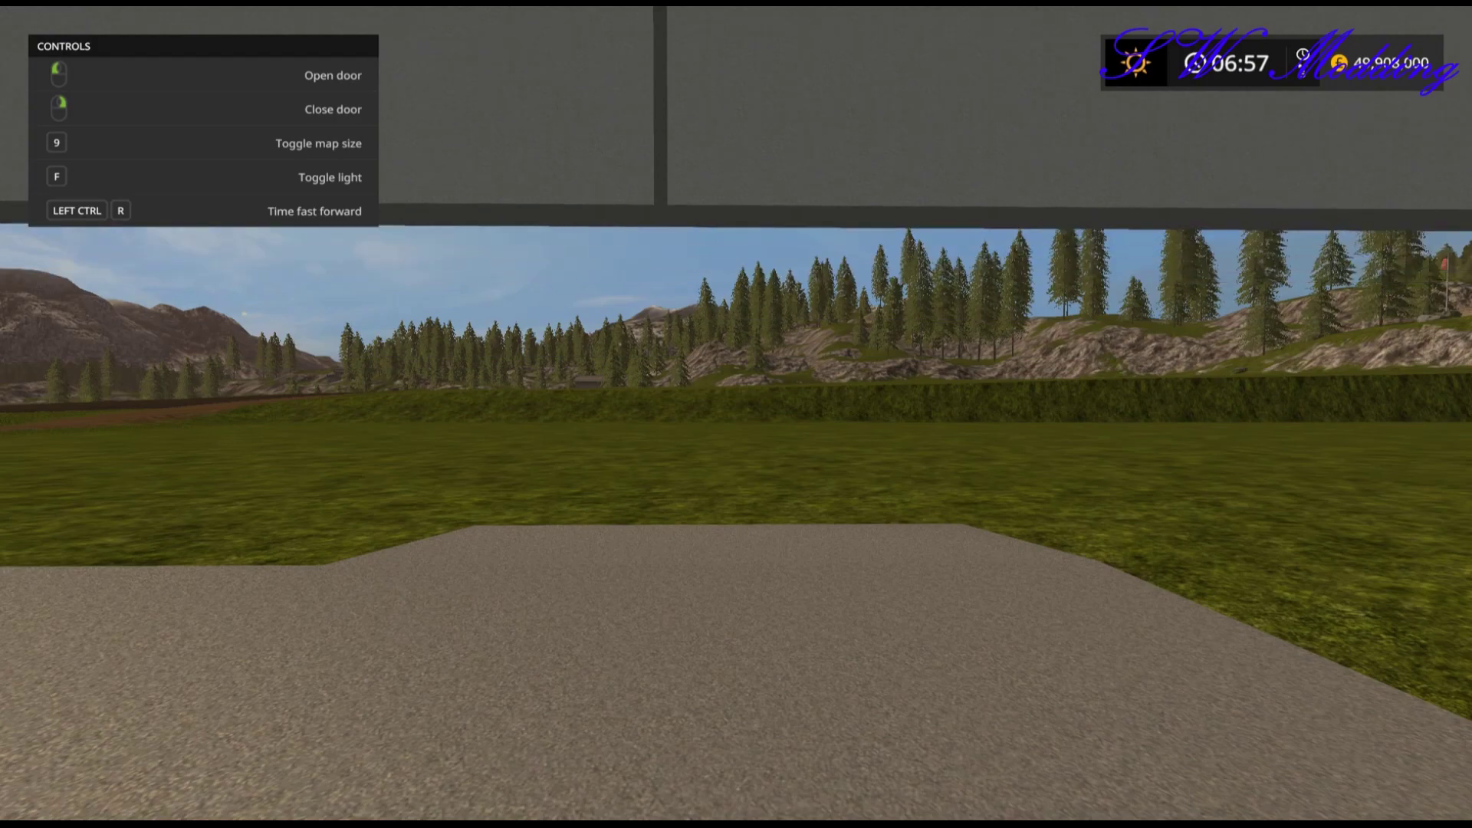
# Step: Walk out through the overhead doorway and back away to view the whole shed from its front corner
pyautogui.press('w')
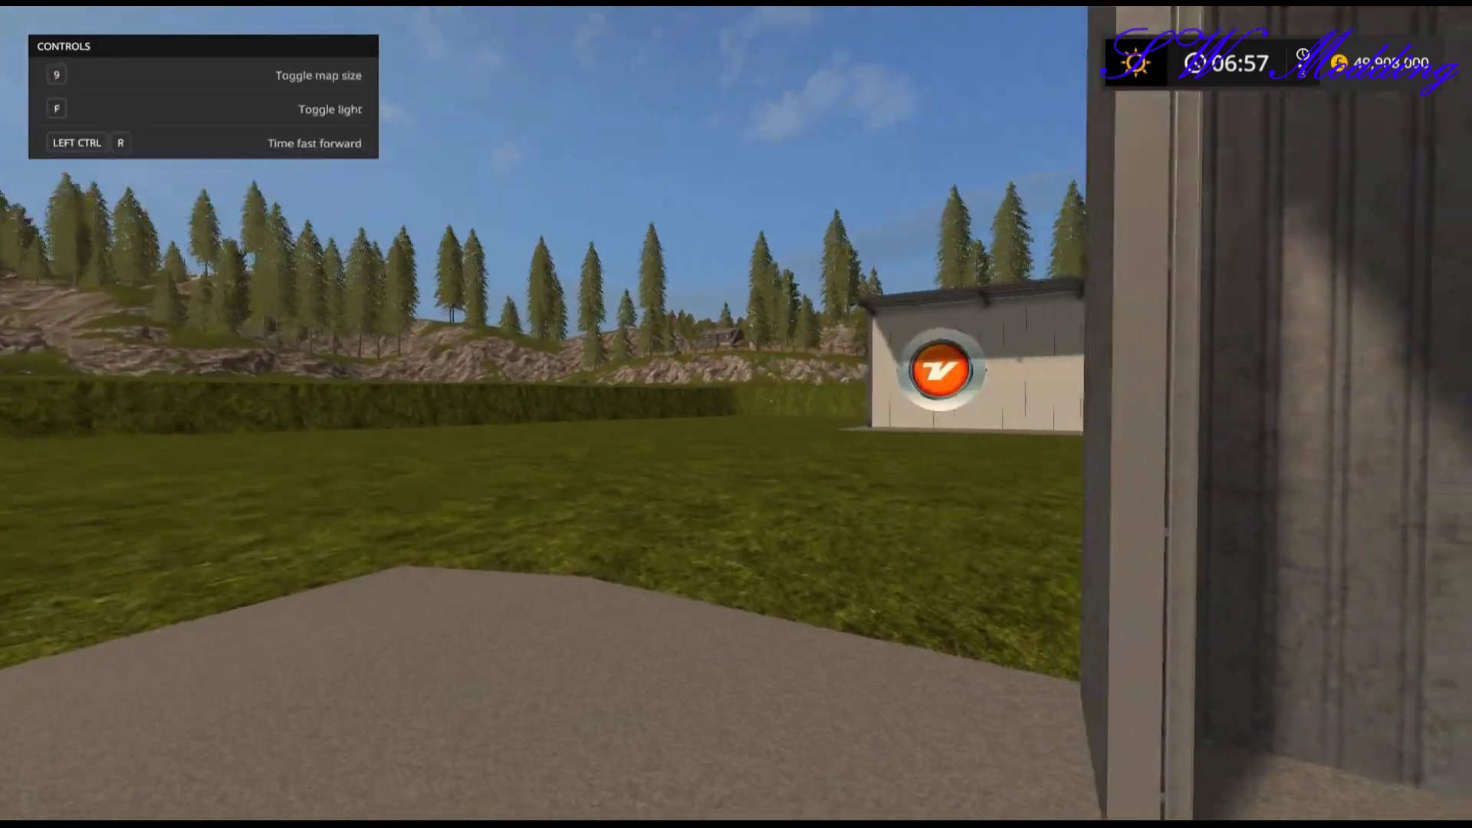
pyautogui.press('a')
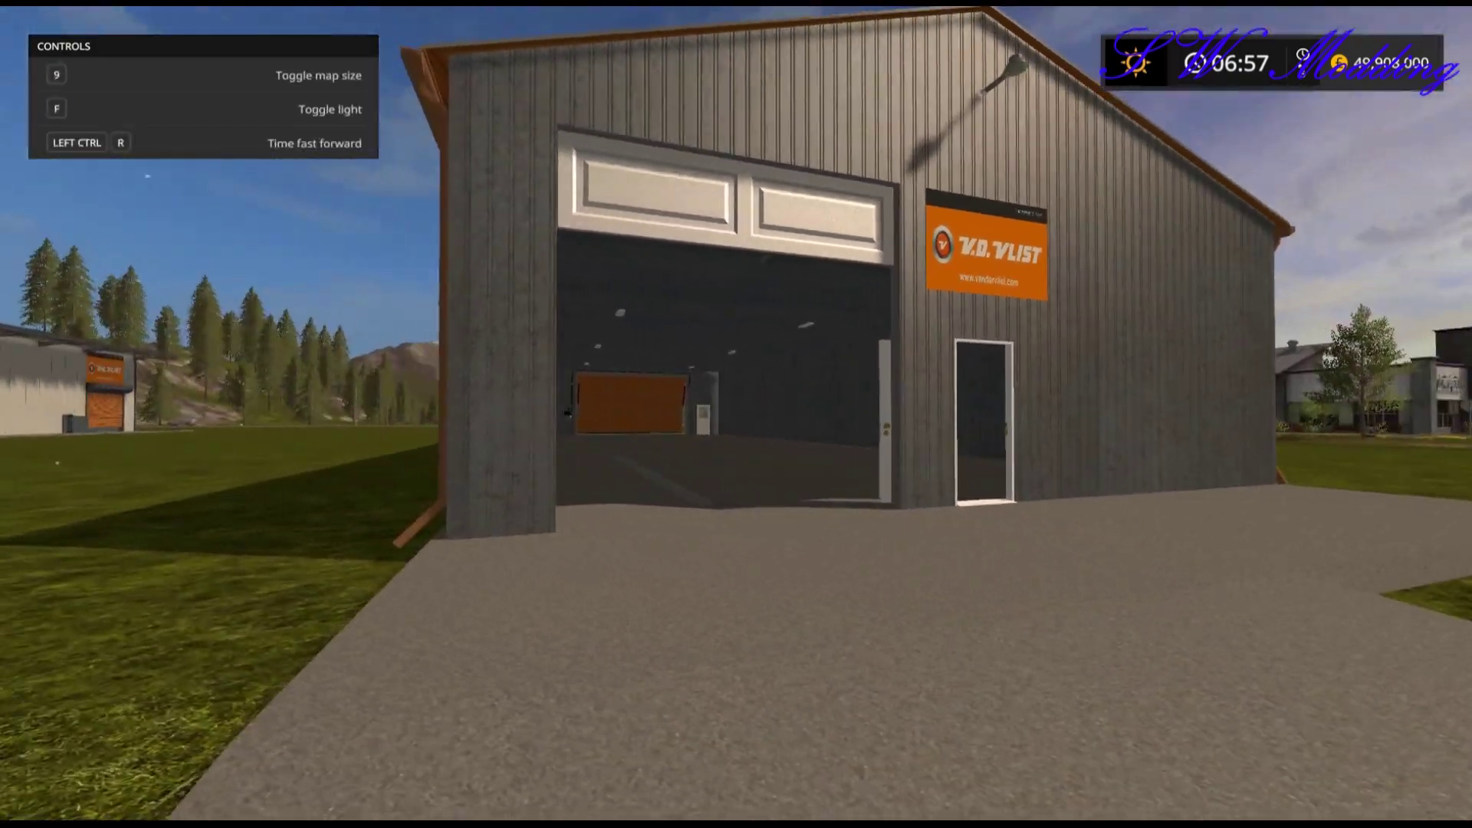
pyautogui.press('s')
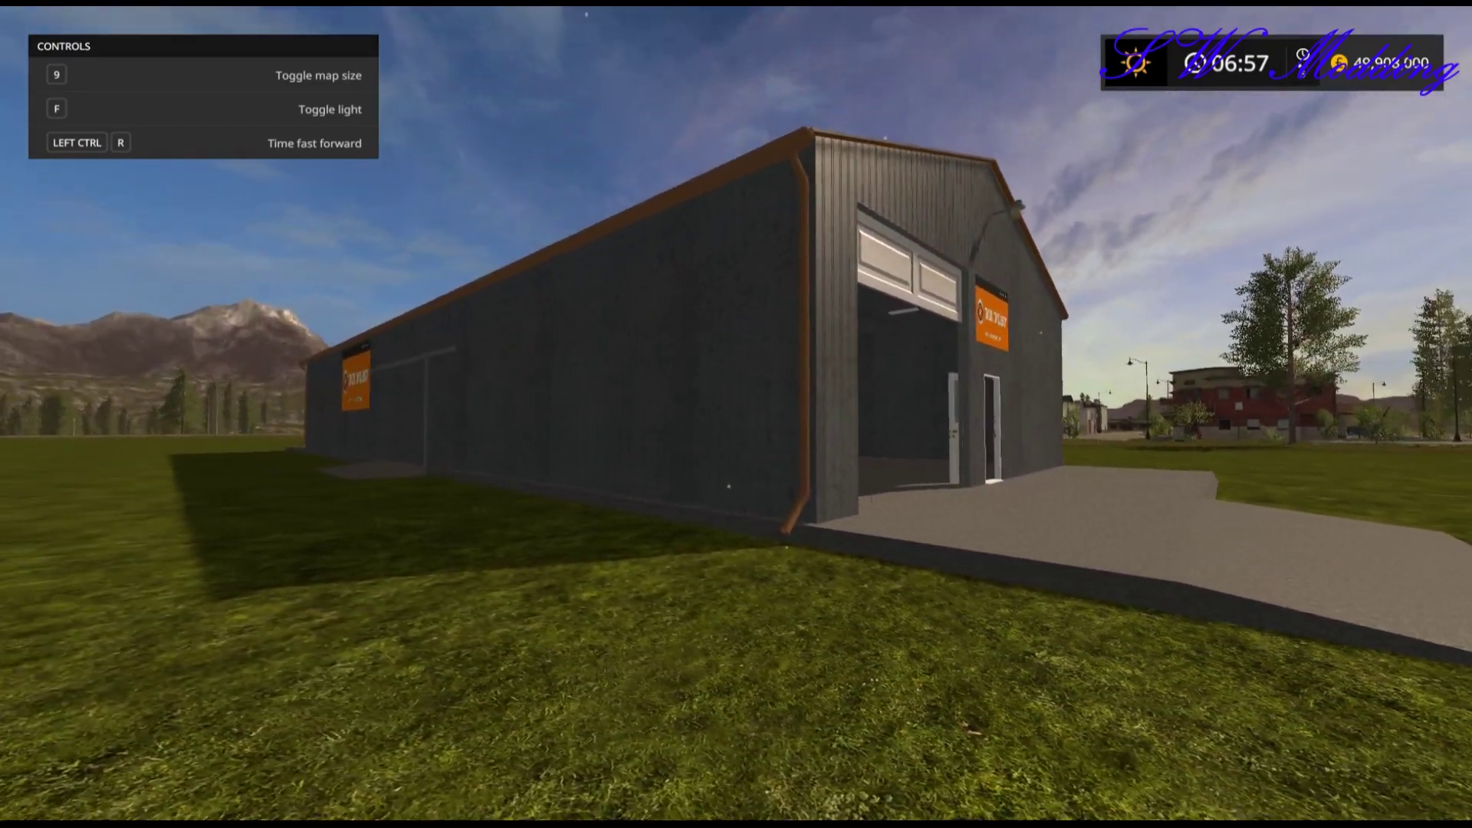
# Step: Review the buildings in the shop's VanderVlist category and return to the field without buying
pyautogui.press('p')
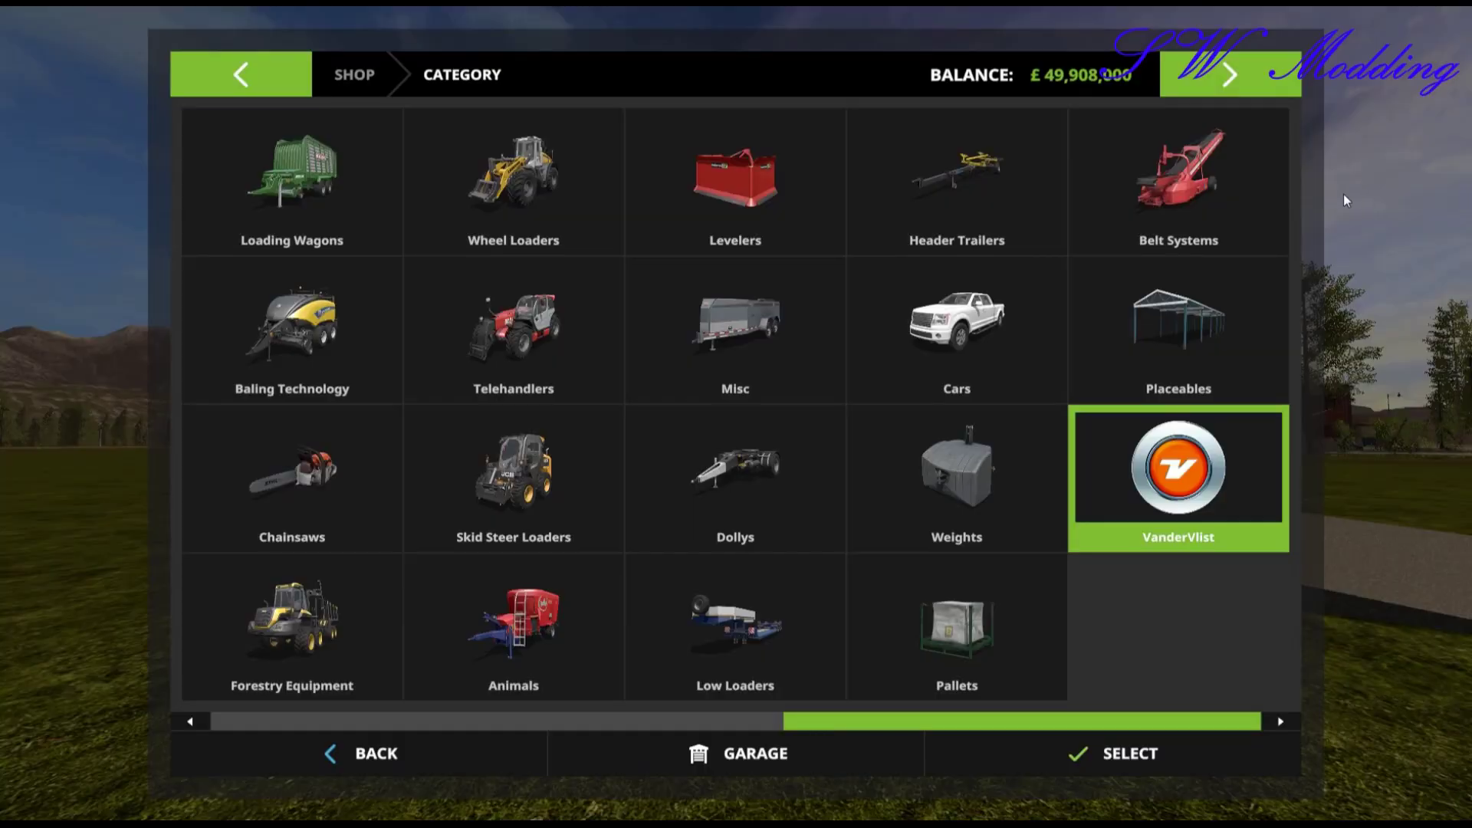
pyautogui.click(1210, 493)
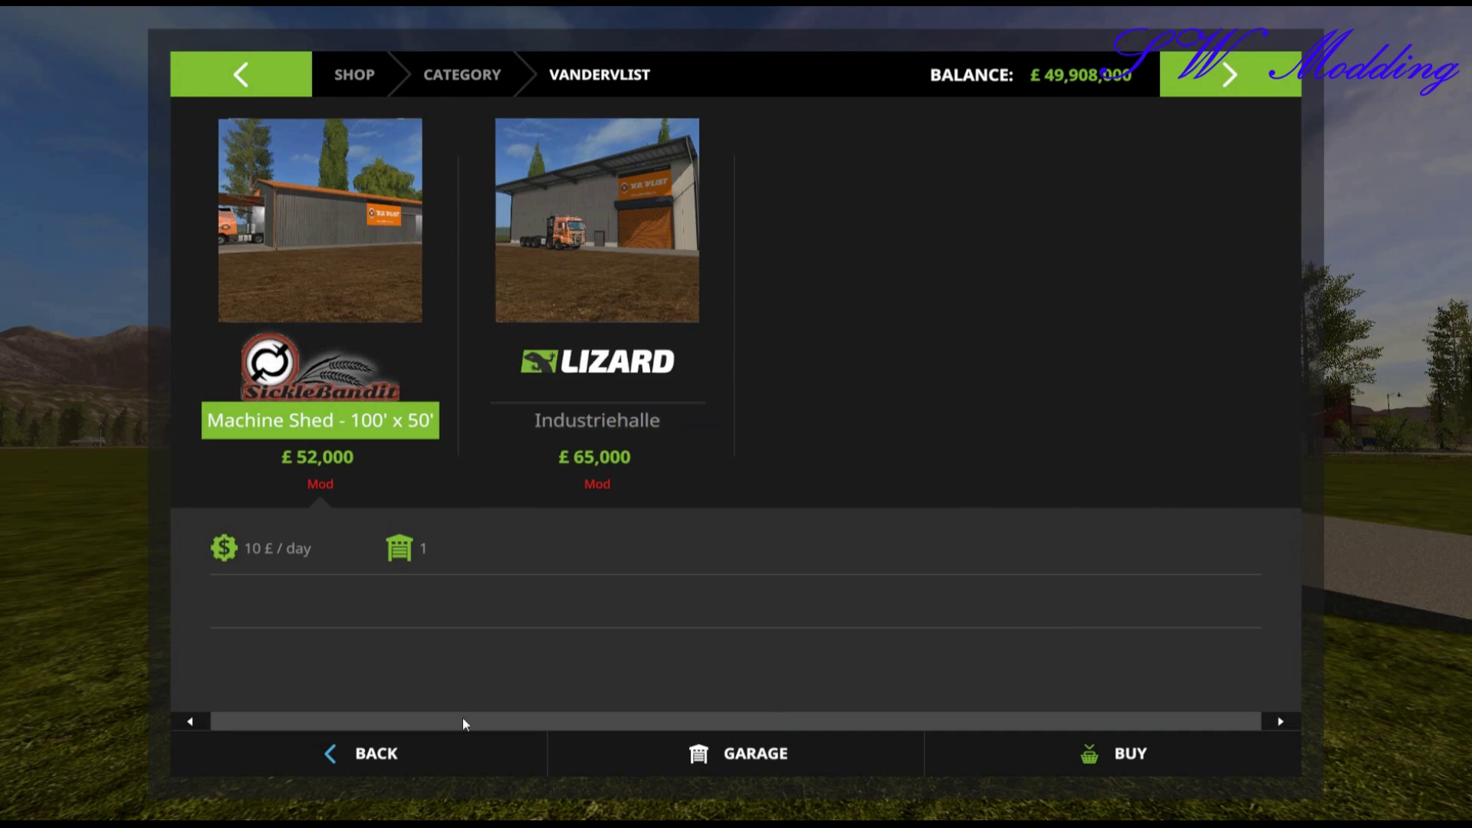
pyautogui.click(444, 754)
pyautogui.click(444, 756)
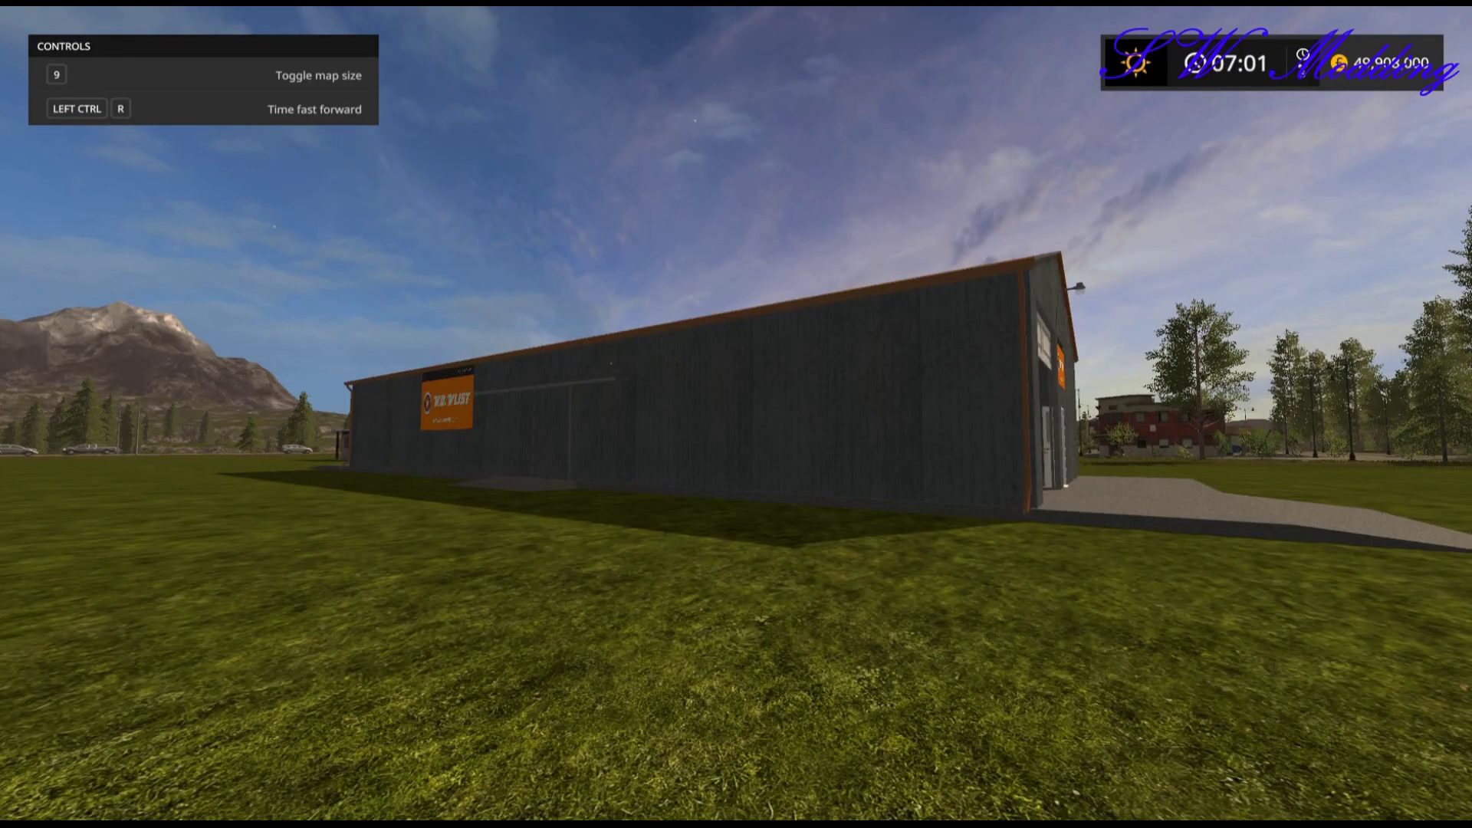